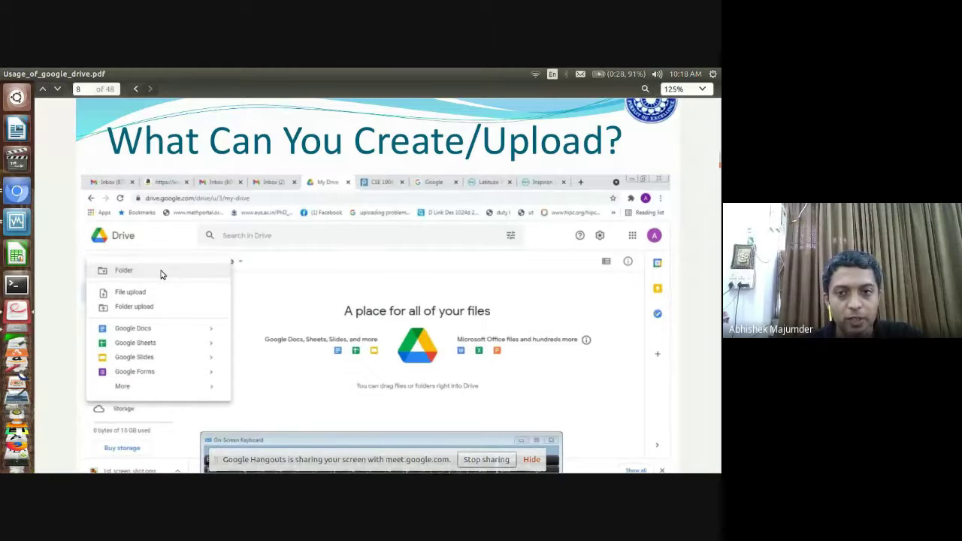
Scroll the Drive slides PDF to page 8, 'What Can You Create/Upload?', then switch to the browser
{"action": "scroll", "coordinate": [161, 274], "scroll_direction": "down", "scroll_amount": 1}
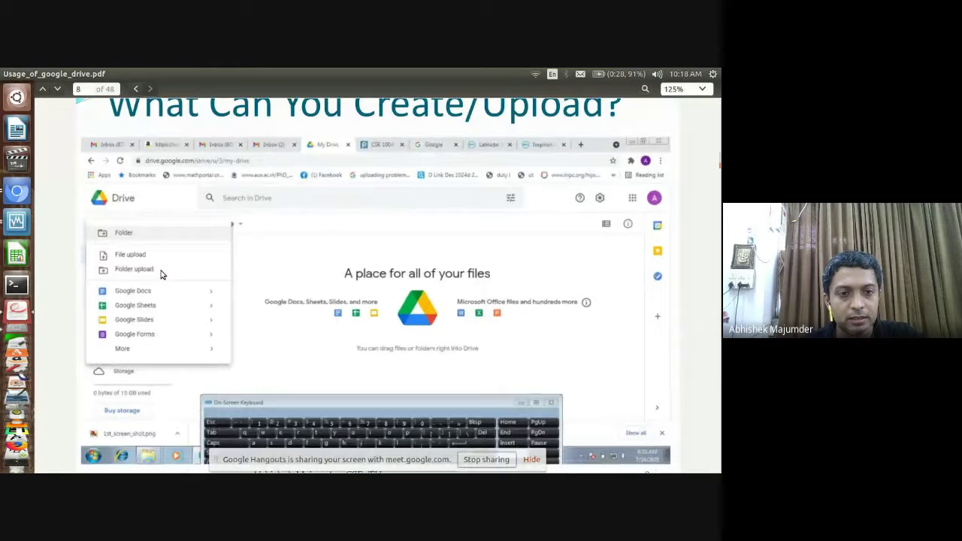
{"action": "left_click", "coordinate": [18, 194]}
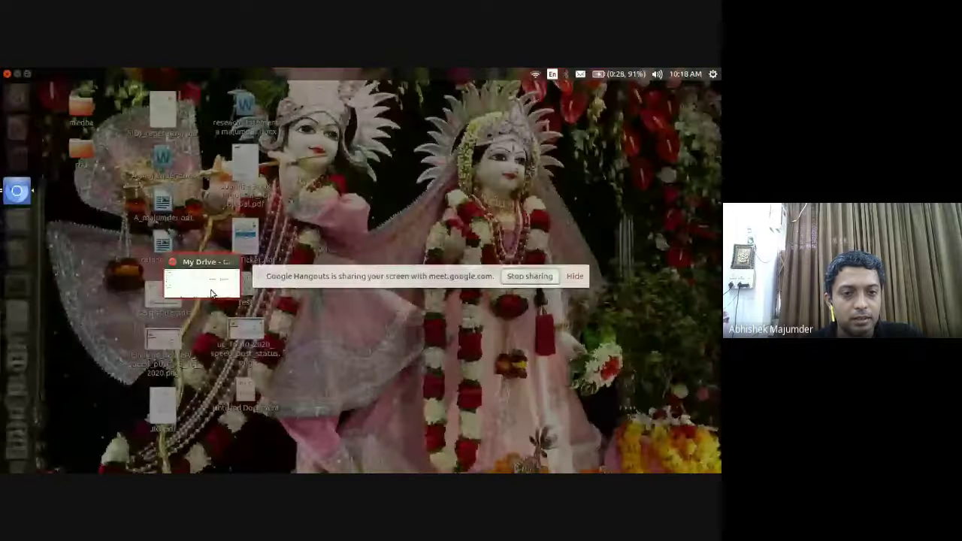
Create a new My Drive folder named todays_demo from the New > Folder menu
{"action": "left_click", "coordinate": [212, 292]}
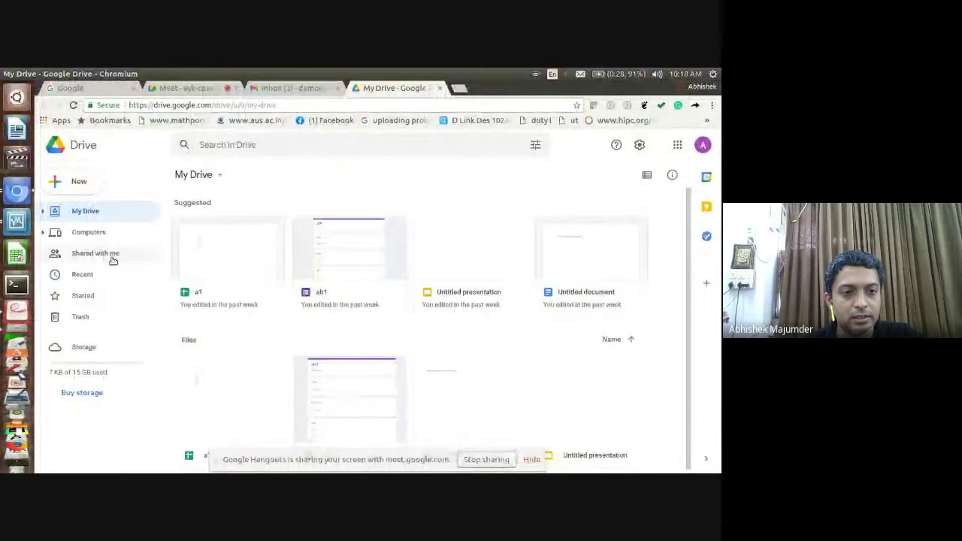
{"action": "left_click", "coordinate": [78, 182]}
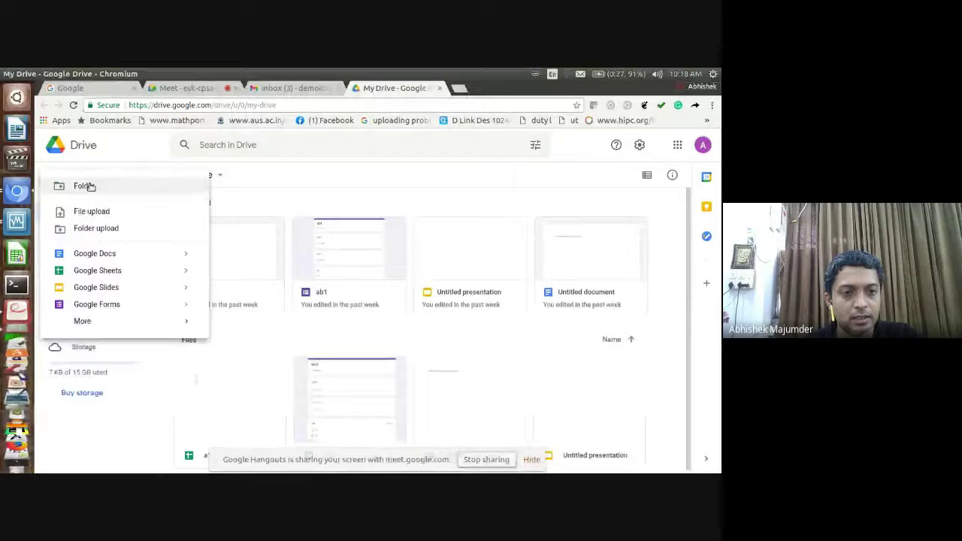
{"action": "left_click", "coordinate": [88, 186]}
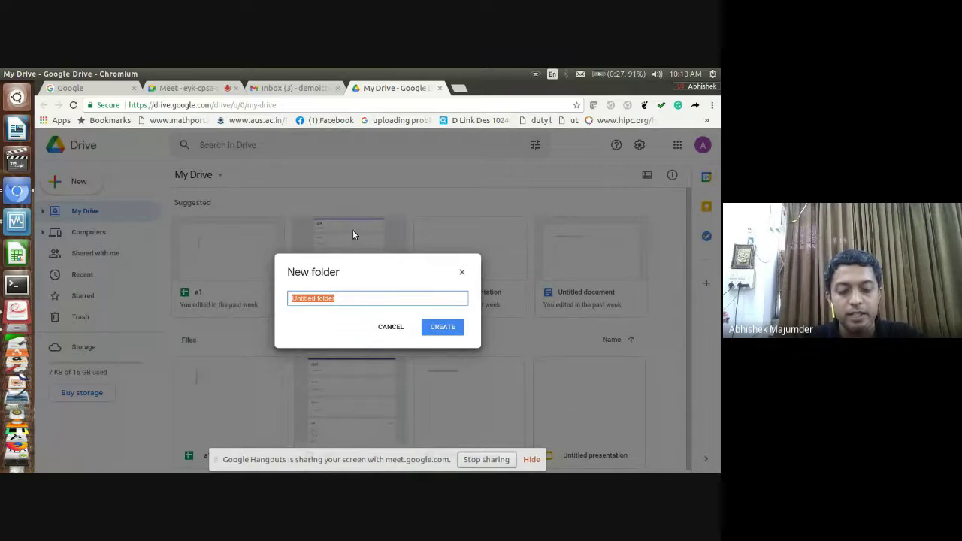
{"action": "type", "text": "todays "}
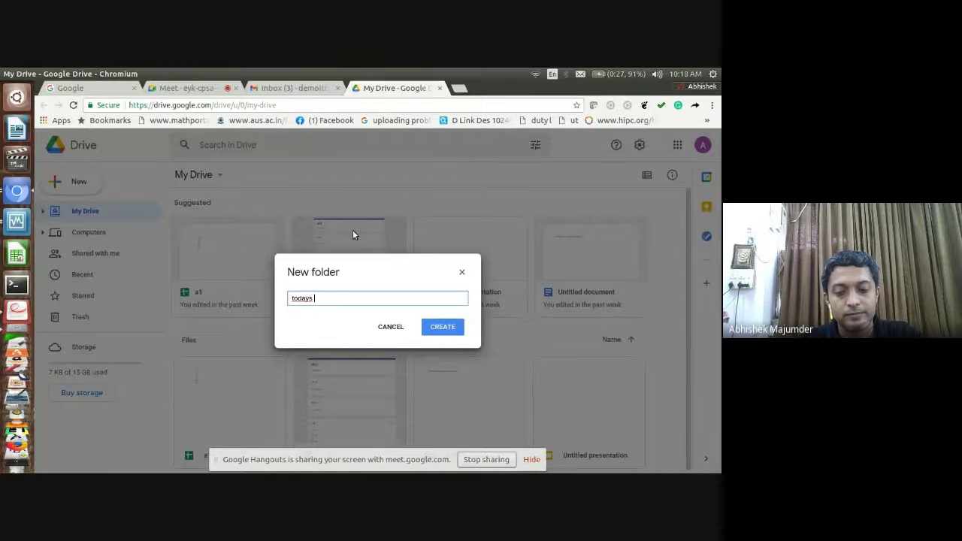
{"action": "type", "text": "_demo"}
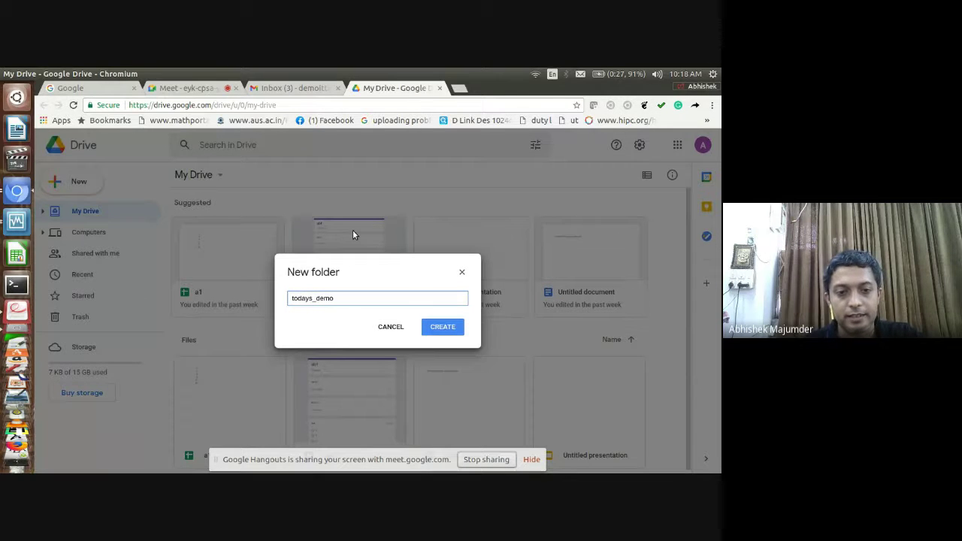
{"action": "left_click", "coordinate": [434, 329]}
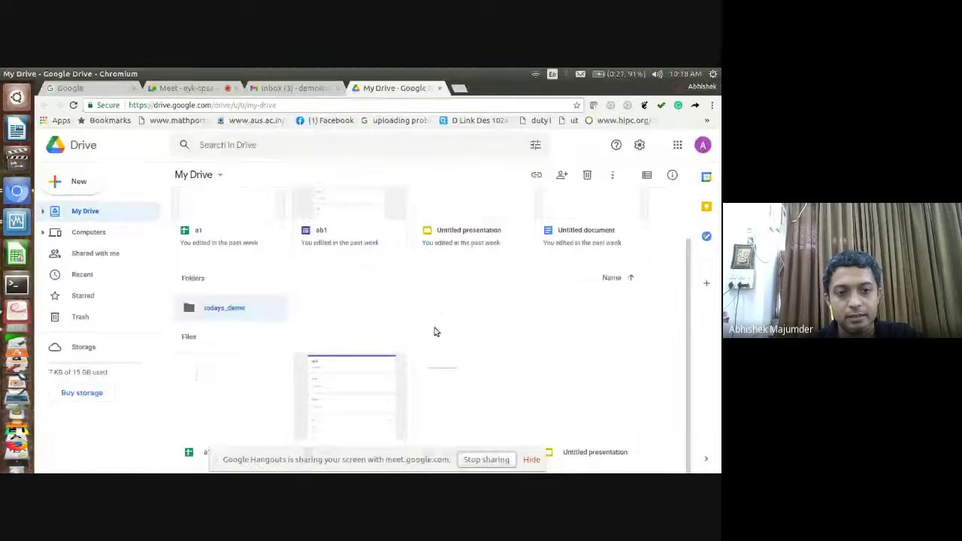
{"action": "double_click", "coordinate": [225, 310]}
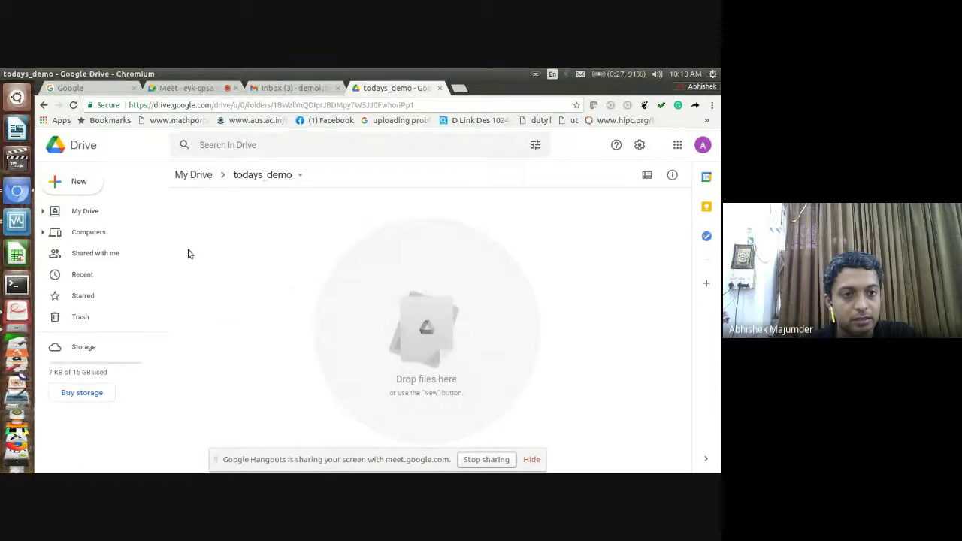
{"action": "left_click", "coordinate": [78, 213]}
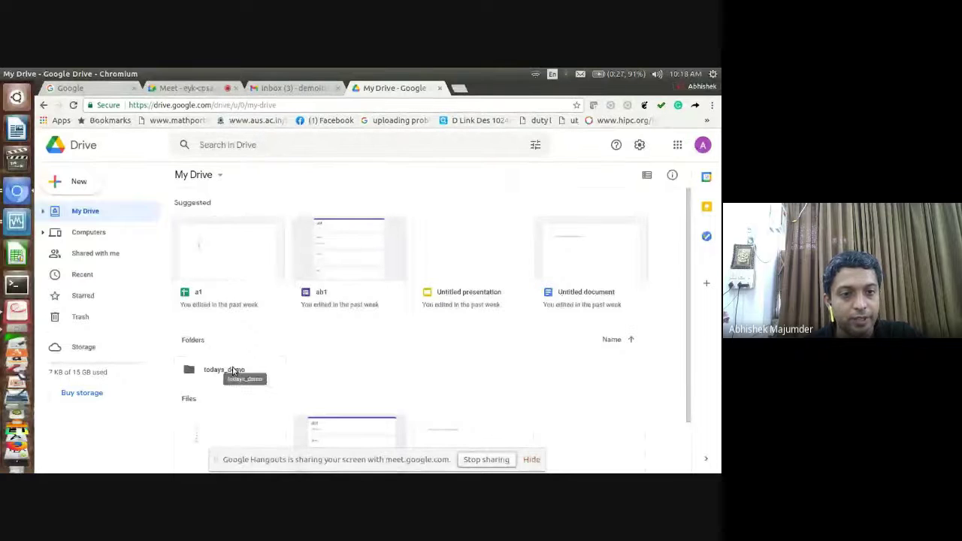
{"action": "left_click", "coordinate": [233, 370]}
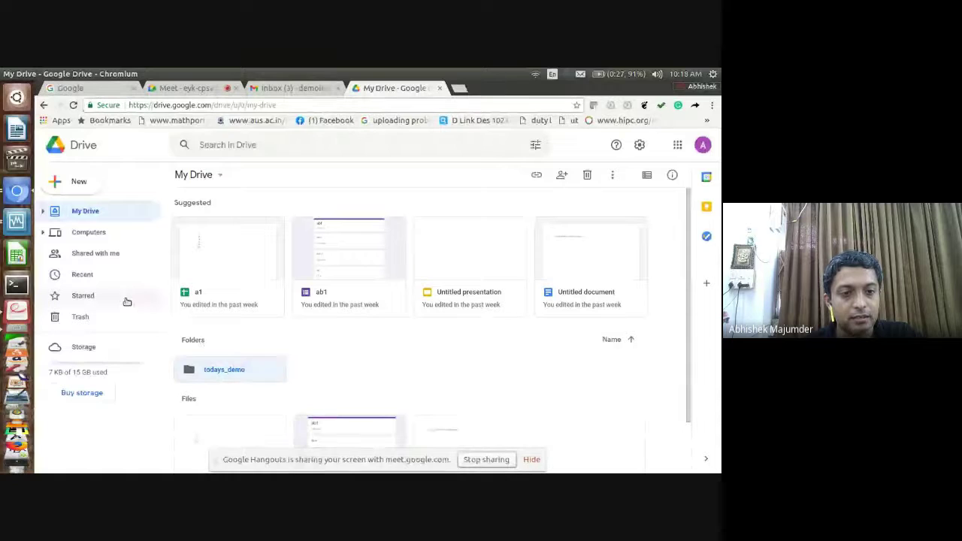
{"action": "left_click", "coordinate": [18, 304]}
{"action": "key", "text": "Down"}
{"action": "key", "text": "Down"}
{"action": "key", "text": "Down"}
{"action": "key", "text": "Down"}
{"action": "key", "text": "Down"}
{"action": "key", "text": "Down"}
{"action": "key", "text": "Down"}
{"action": "key", "text": "Down"}
{"action": "key", "text": "Down"}
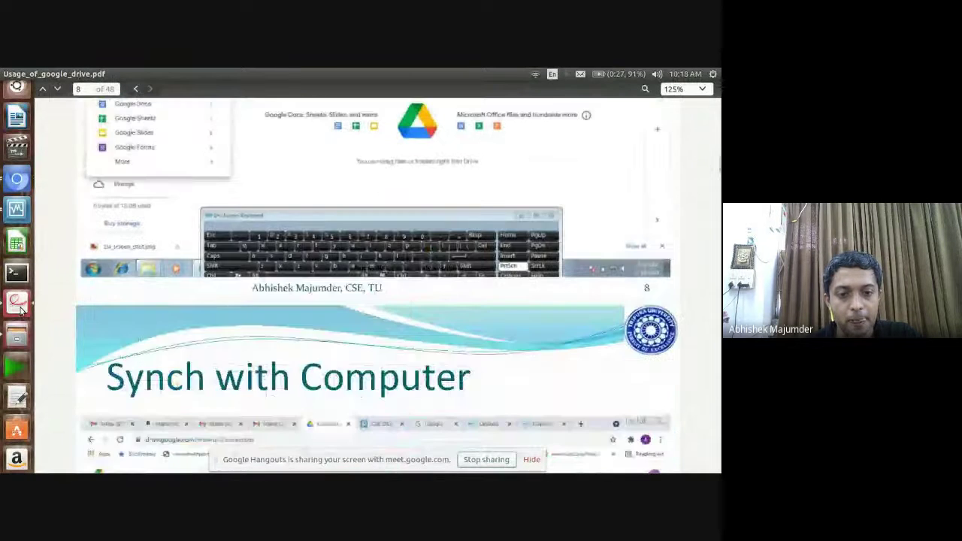
{"action": "key", "text": "Up"}
{"action": "key", "text": "Up"}
{"action": "key", "text": "Up"}
{"action": "key", "text": "Up"}
{"action": "key", "text": "Up"}
{"action": "key", "text": "Up"}
{"action": "key", "text": "Up"}
{"action": "key", "text": "Up"}
{"action": "key", "text": "Up"}
{"action": "key", "text": "Up"}
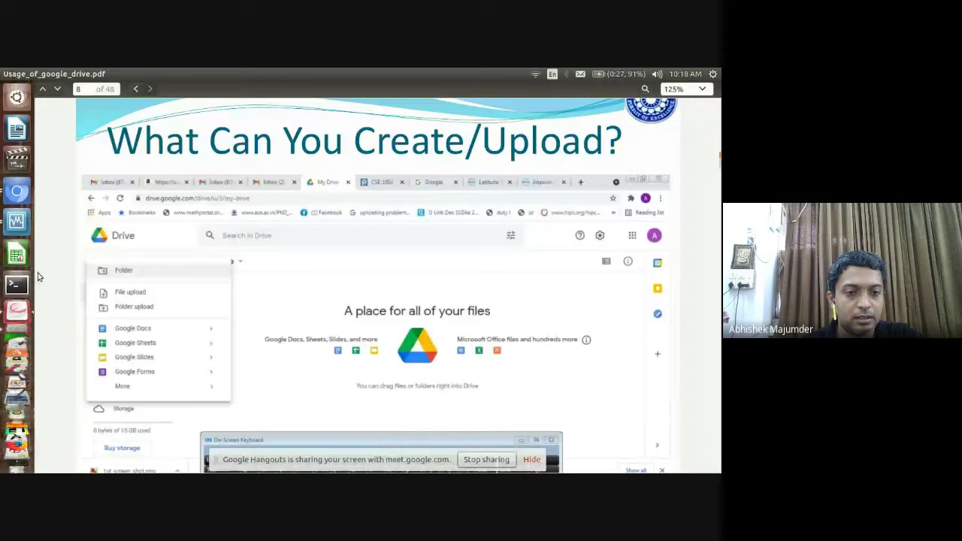
{"action": "left_click", "coordinate": [15, 192]}
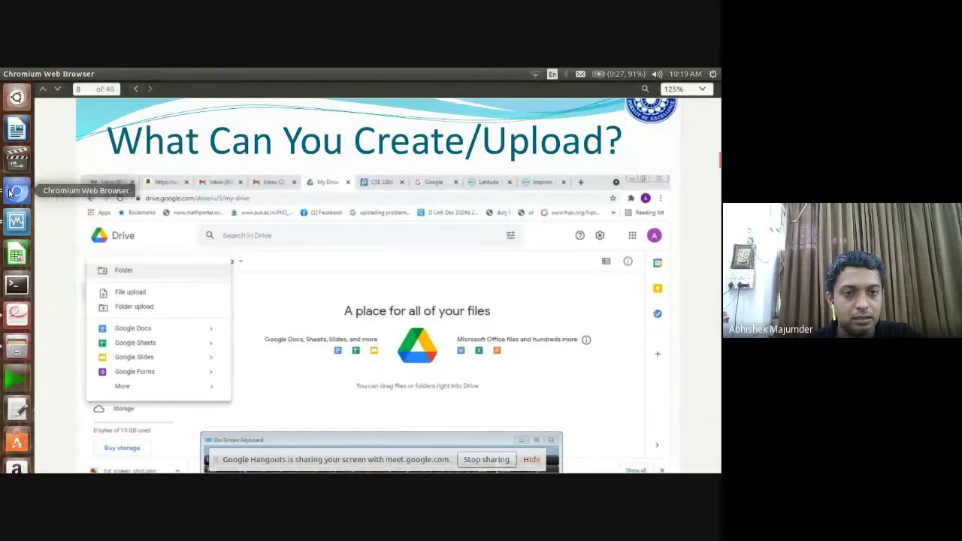
{"action": "left_click", "coordinate": [14, 193]}
Start a file upload of Tripura_university_logo.png from My Drive, then cancel the file picker
{"action": "left_click", "coordinate": [13, 193]}
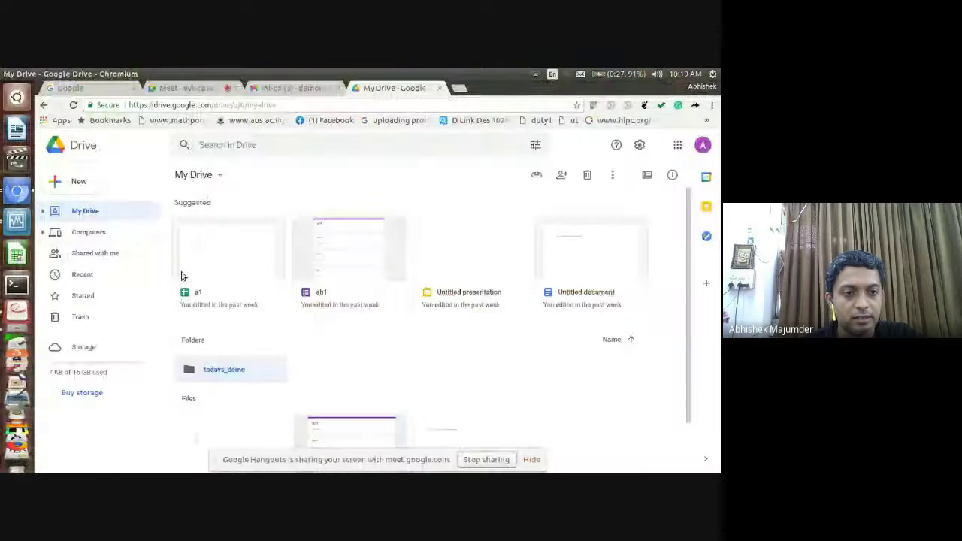
{"action": "left_click", "coordinate": [81, 179]}
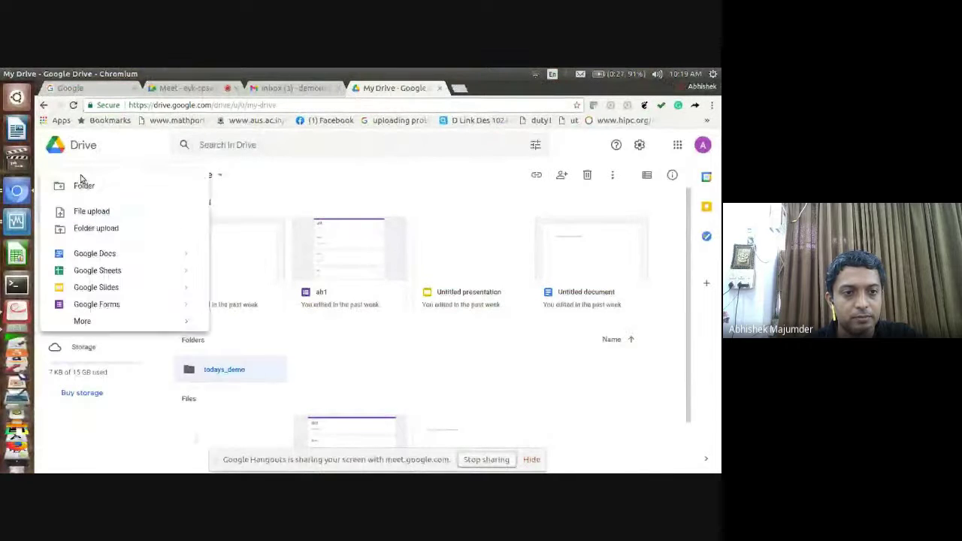
{"action": "left_click", "coordinate": [87, 217]}
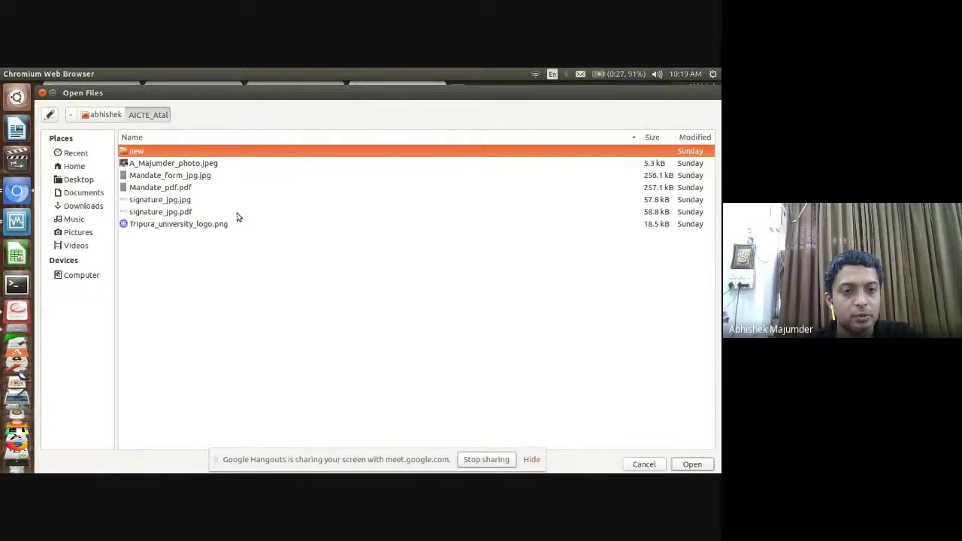
{"action": "left_click", "coordinate": [221, 225]}
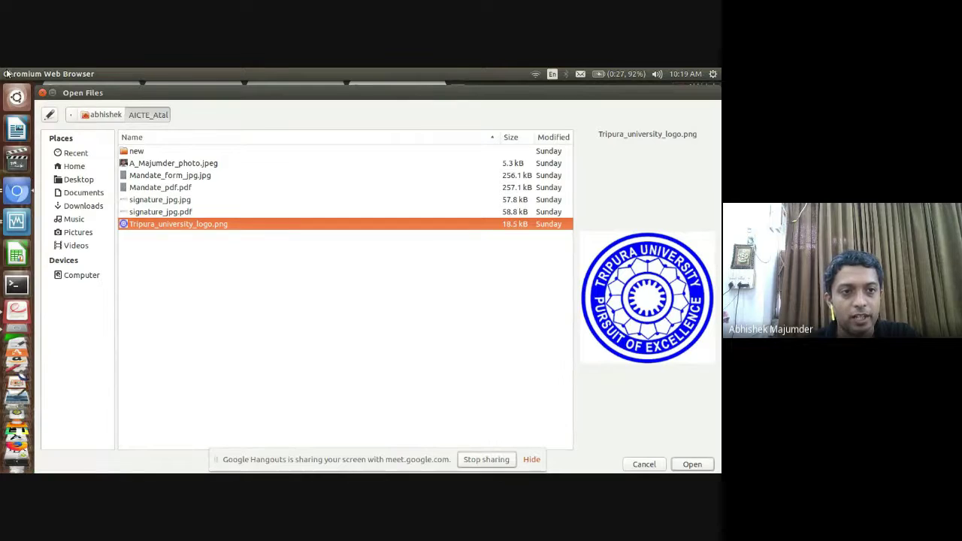
{"action": "left_click", "coordinate": [42, 93]}
Open todays_demo and upload Tripura_university_logo.png into it
{"action": "double_click", "coordinate": [267, 370]}
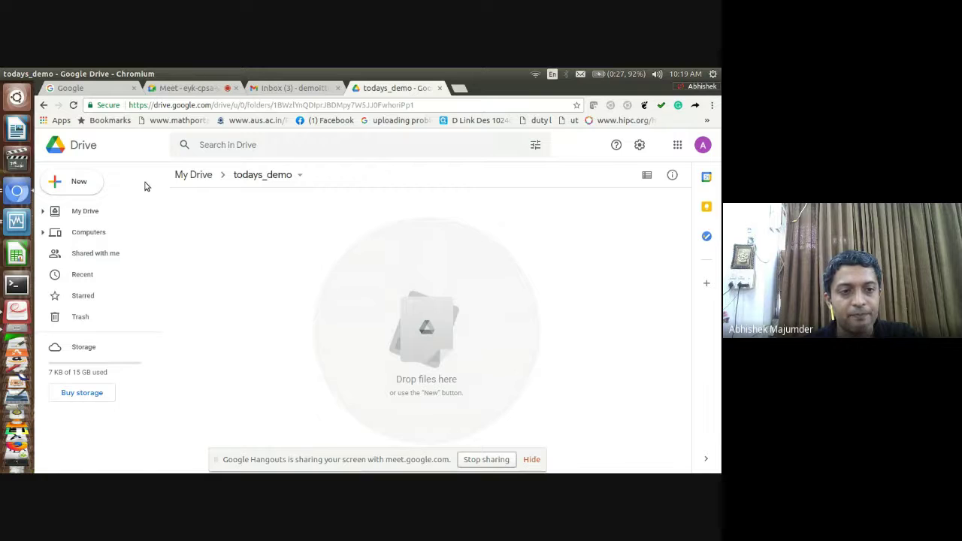
{"action": "left_click", "coordinate": [92, 182]}
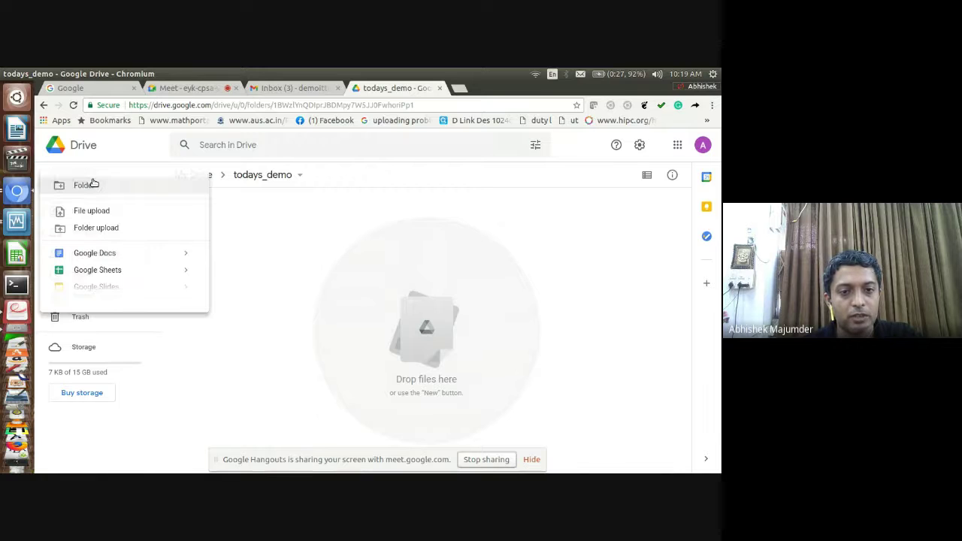
{"action": "left_click", "coordinate": [152, 218]}
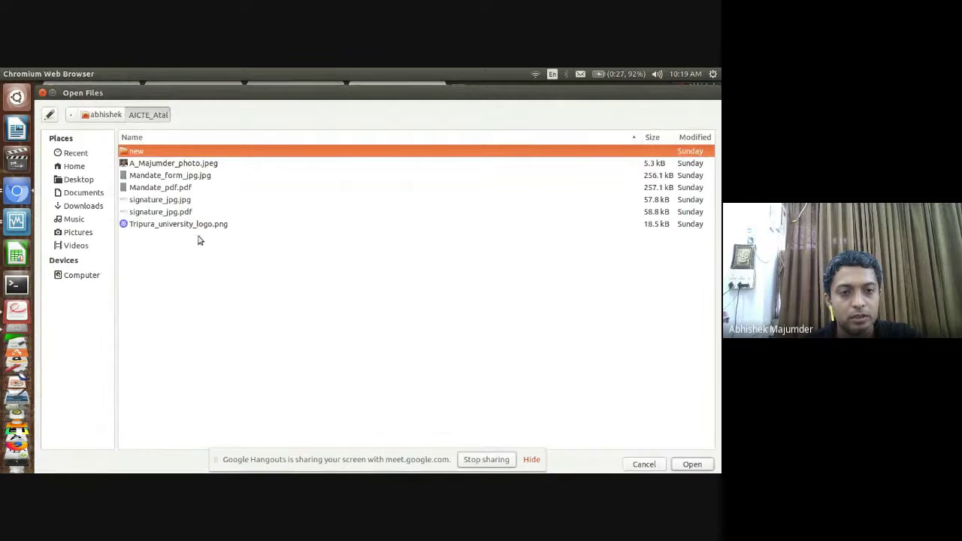
{"action": "left_click", "coordinate": [199, 225]}
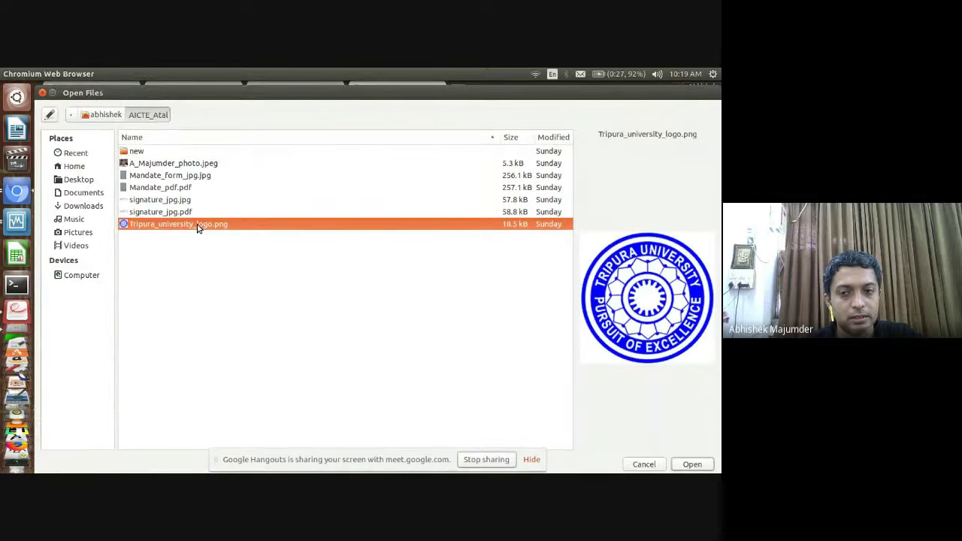
{"action": "double_click", "coordinate": [197, 224]}
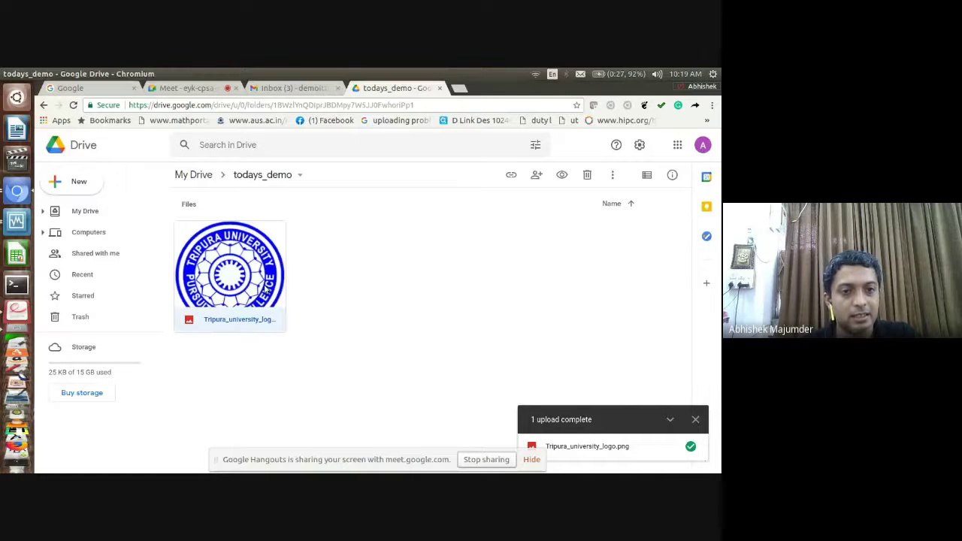
Go back into todays_demo via My Drive and upload the AICTE_Atal folder with New > Folder upload
{"action": "left_click", "coordinate": [192, 175]}
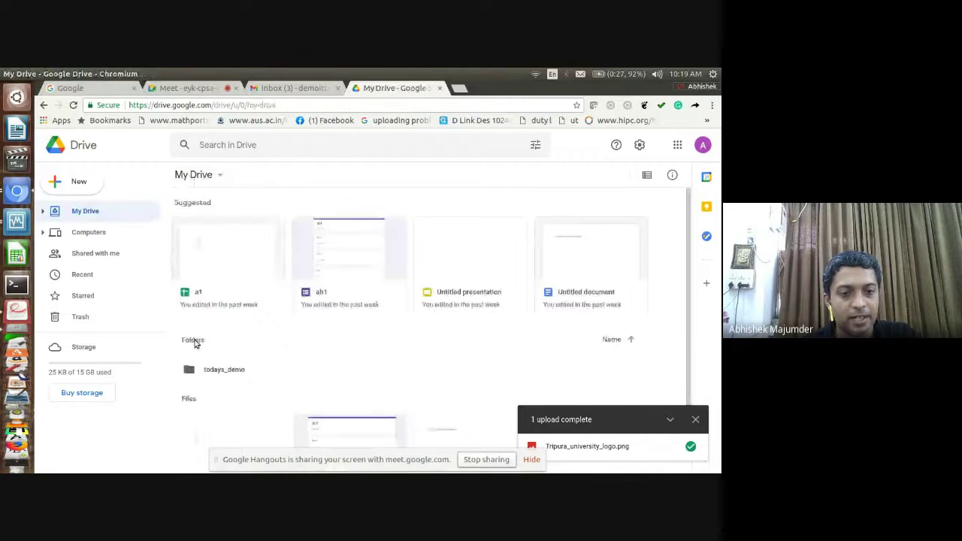
{"action": "double_click", "coordinate": [206, 375]}
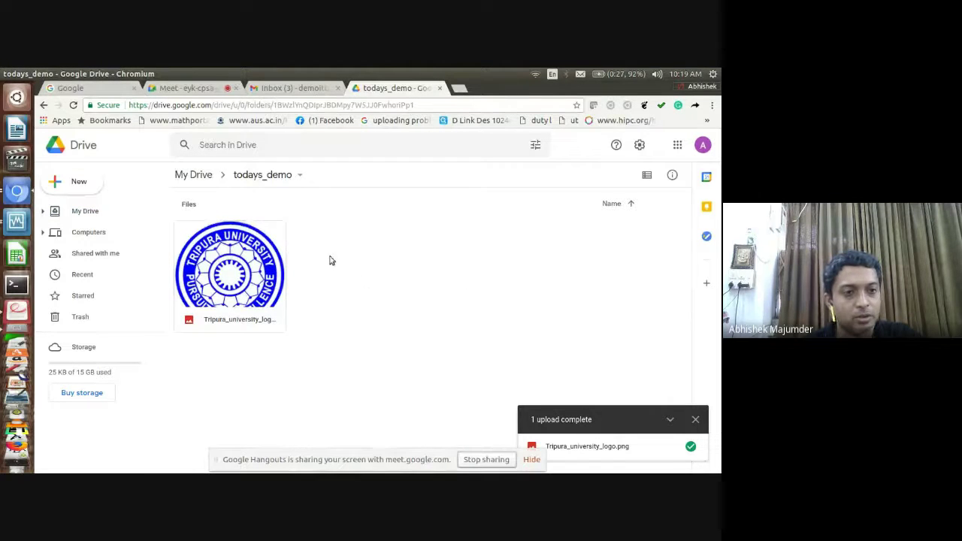
{"action": "left_click", "coordinate": [77, 182]}
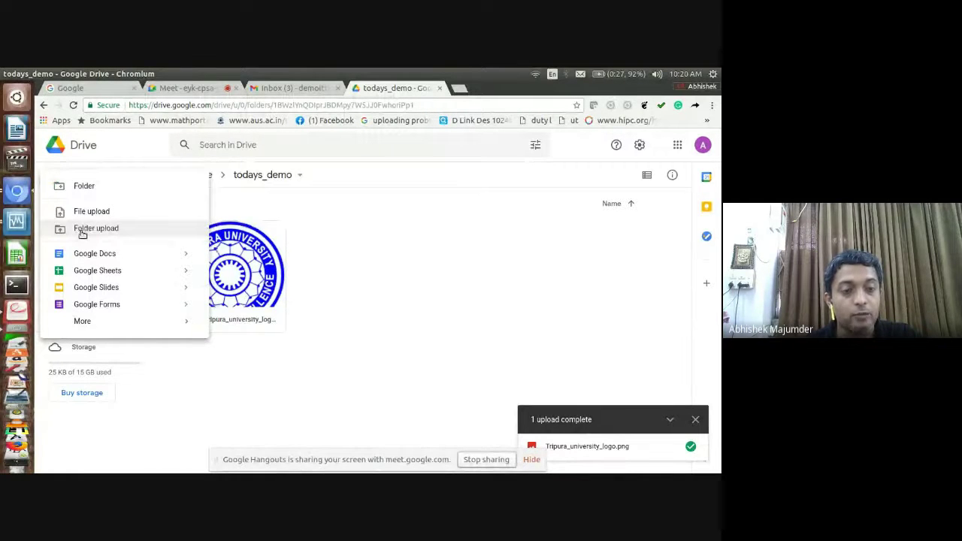
{"action": "left_click", "coordinate": [82, 230]}
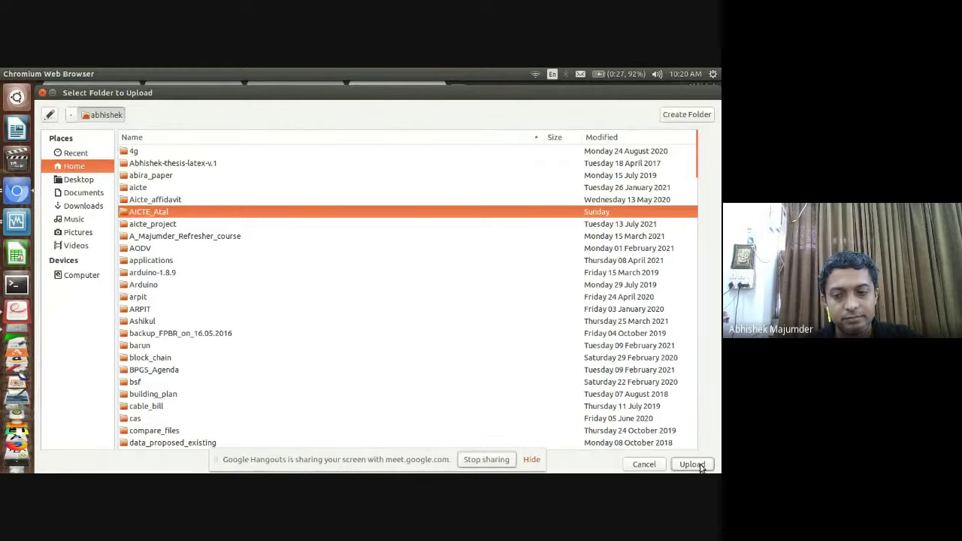
{"action": "left_click", "coordinate": [692, 465]}
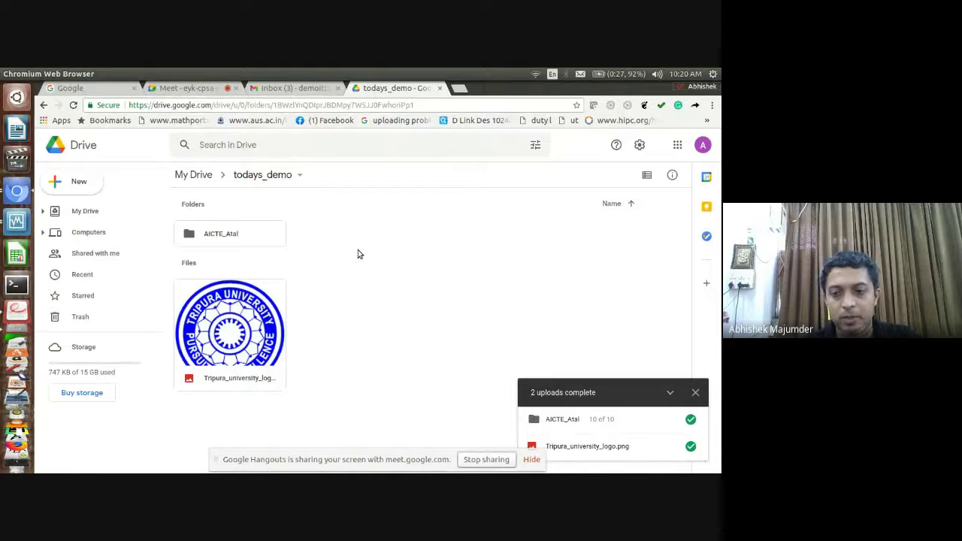
Browse into AICTE_Atal and its new subfolder, then navigate back to todays_demo
{"action": "double_click", "coordinate": [226, 236]}
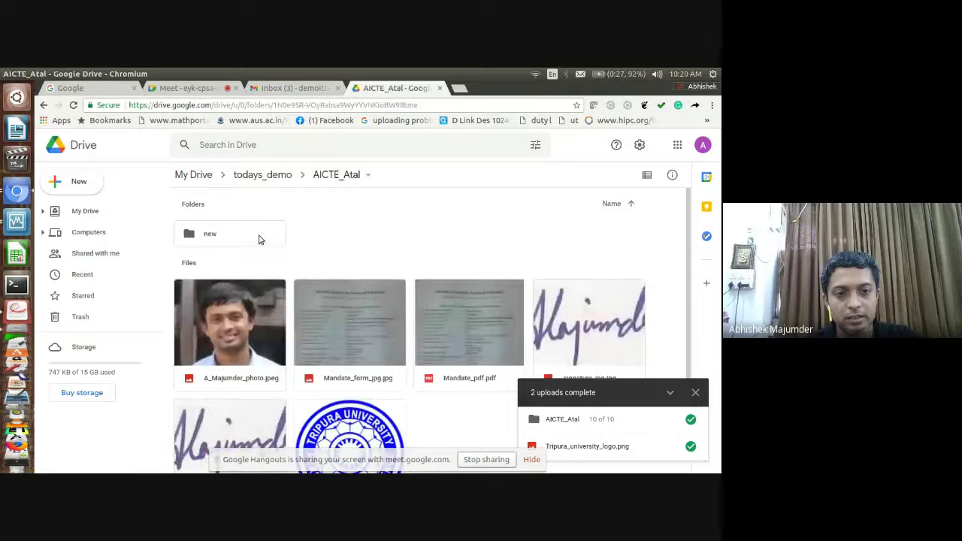
{"action": "double_click", "coordinate": [258, 239]}
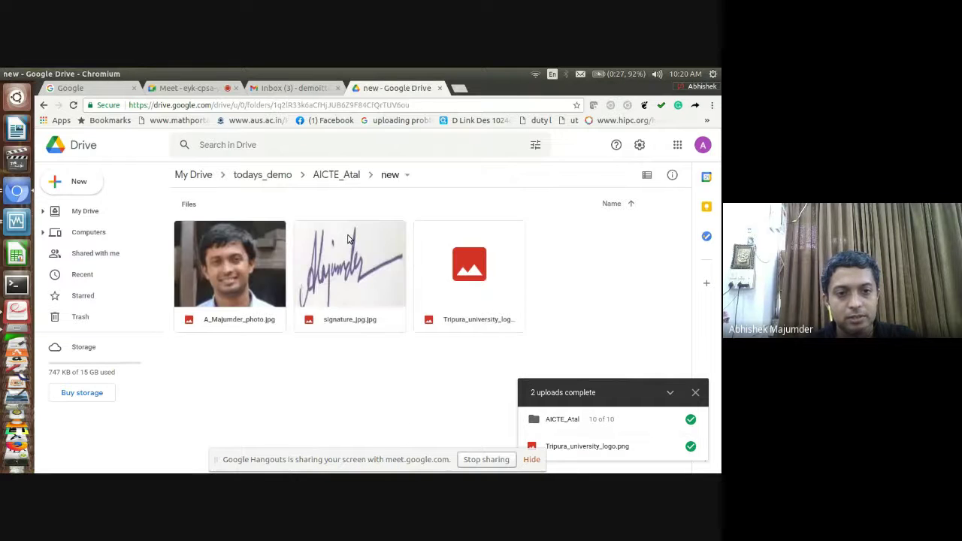
{"action": "left_click", "coordinate": [272, 180]}
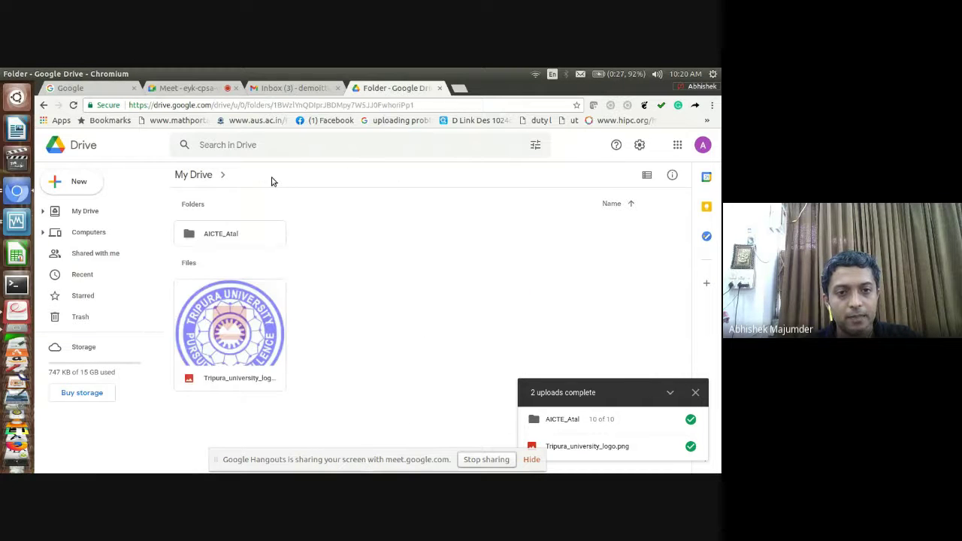
{"action": "left_click", "coordinate": [208, 176]}
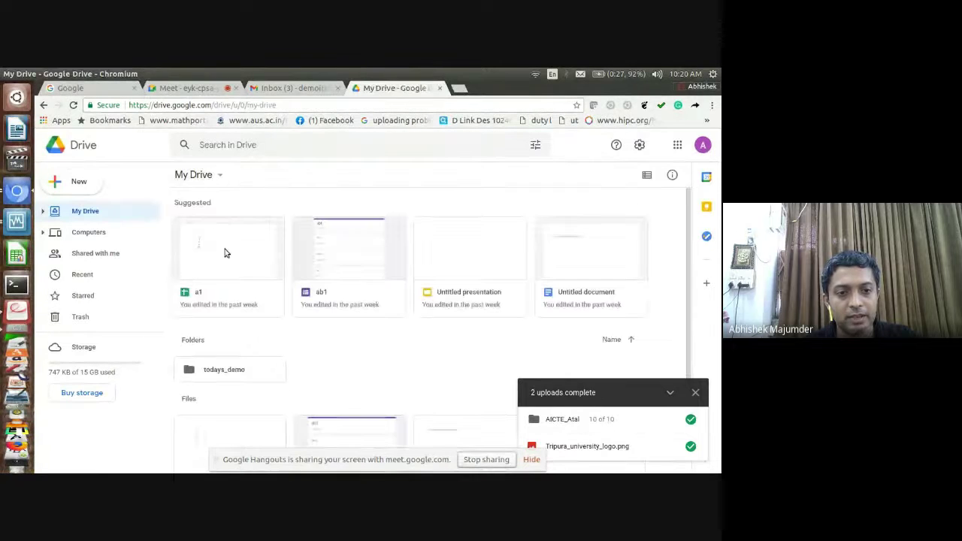
{"action": "double_click", "coordinate": [230, 372]}
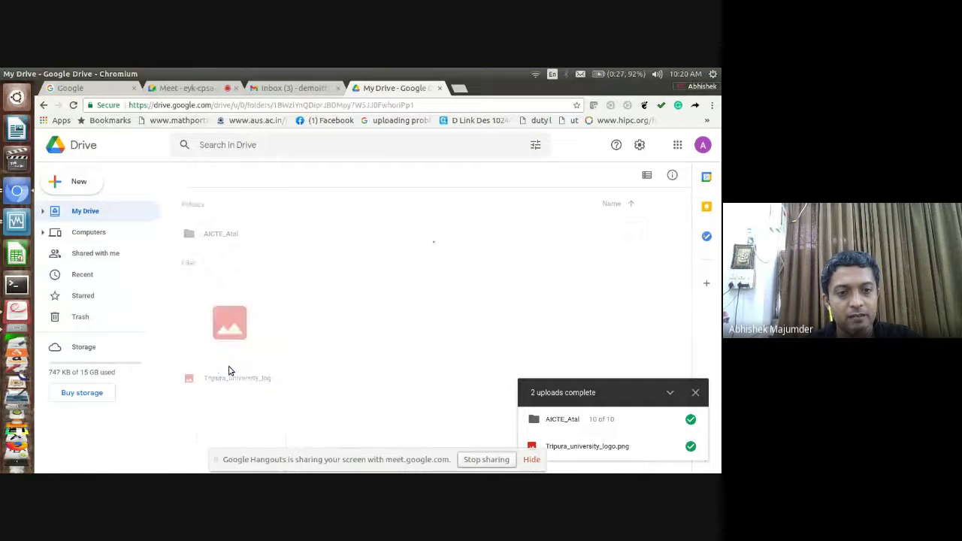
Select AICTE_Atal, open and dismiss the New menu, then return to the Drive slides PDF
{"action": "left_click", "coordinate": [275, 242]}
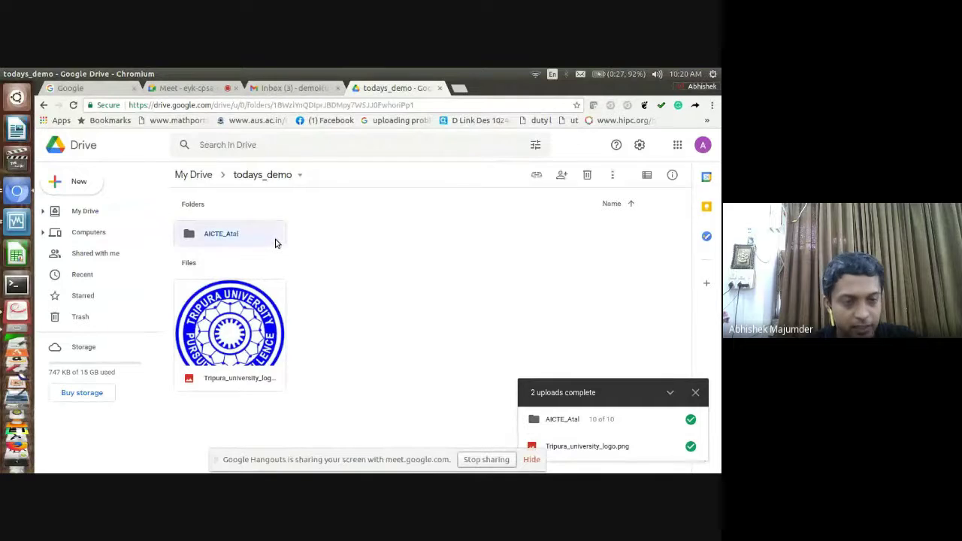
{"action": "left_click", "coordinate": [81, 181]}
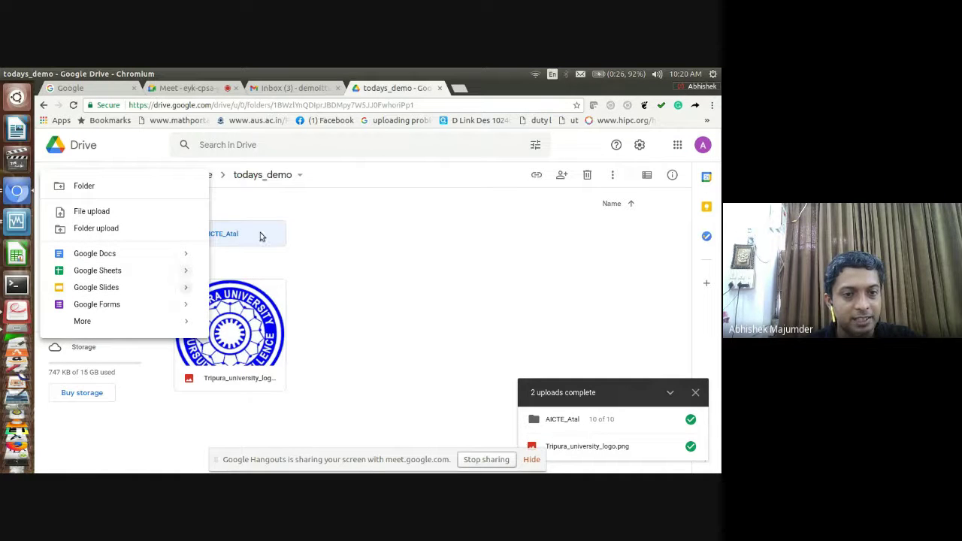
{"action": "left_click", "coordinate": [348, 252]}
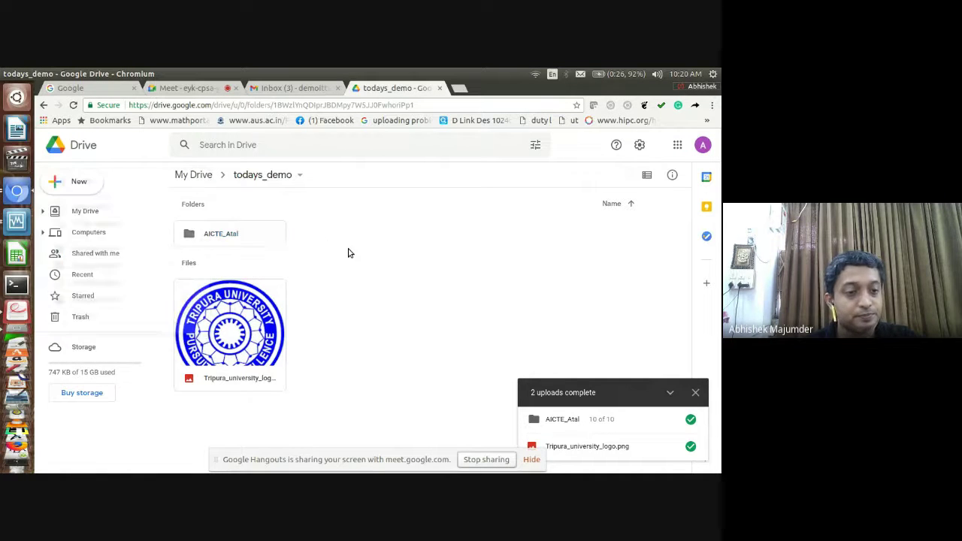
{"action": "left_click", "coordinate": [17, 316]}
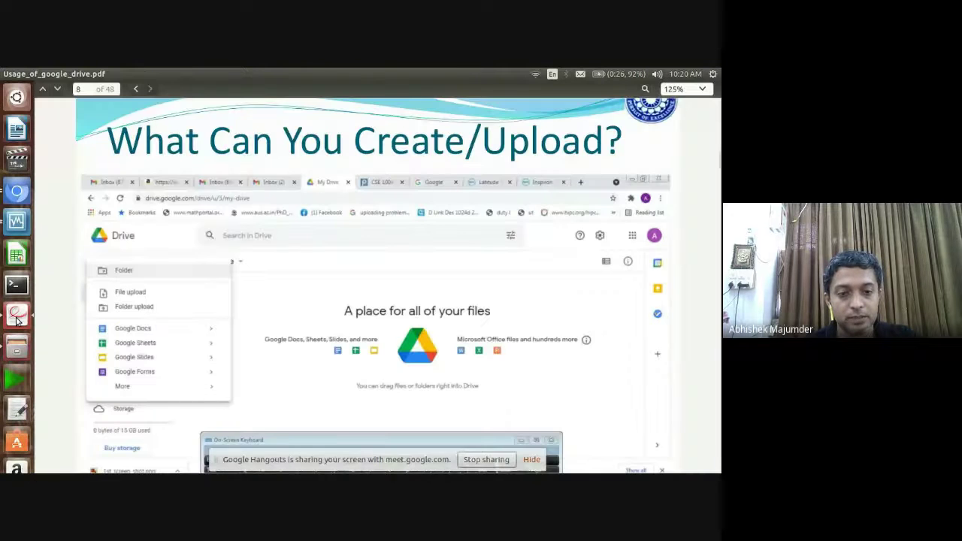
Advance the slides to page 9, 'Synch with Computer', and bring up the Chromium window spread
{"action": "key", "text": "Down"}
{"action": "key", "text": "Down"}
{"action": "key", "text": "Down"}
{"action": "key", "text": "Down"}
{"action": "key", "text": "Down"}
{"action": "key", "text": "Down"}
{"action": "key", "text": "Down"}
{"action": "key", "text": "Down"}
{"action": "key", "text": "Down"}
{"action": "key", "text": "Down"}
{"action": "key", "text": "Down"}
{"action": "key", "text": "Down"}
{"action": "key", "text": "Down"}
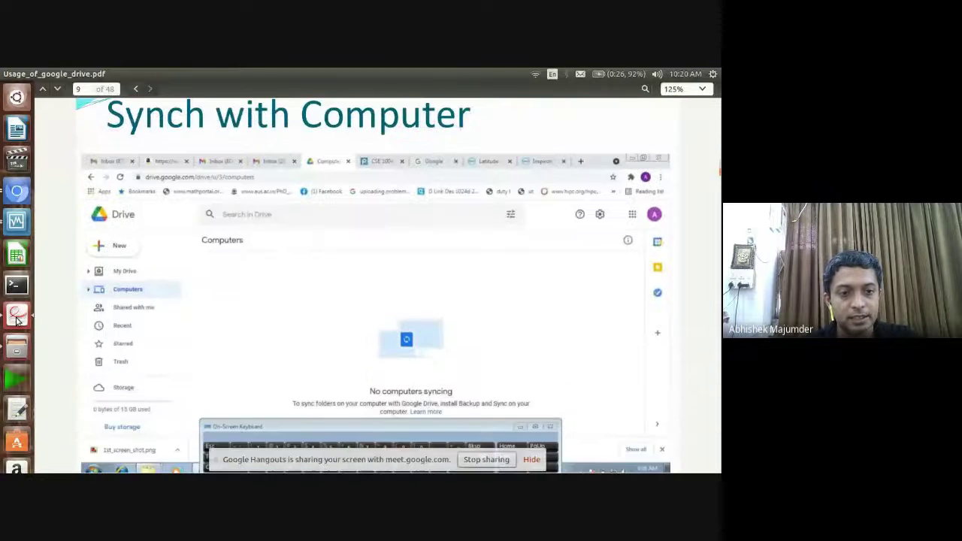
{"action": "key", "text": "Down"}
{"action": "key", "text": "Down"}
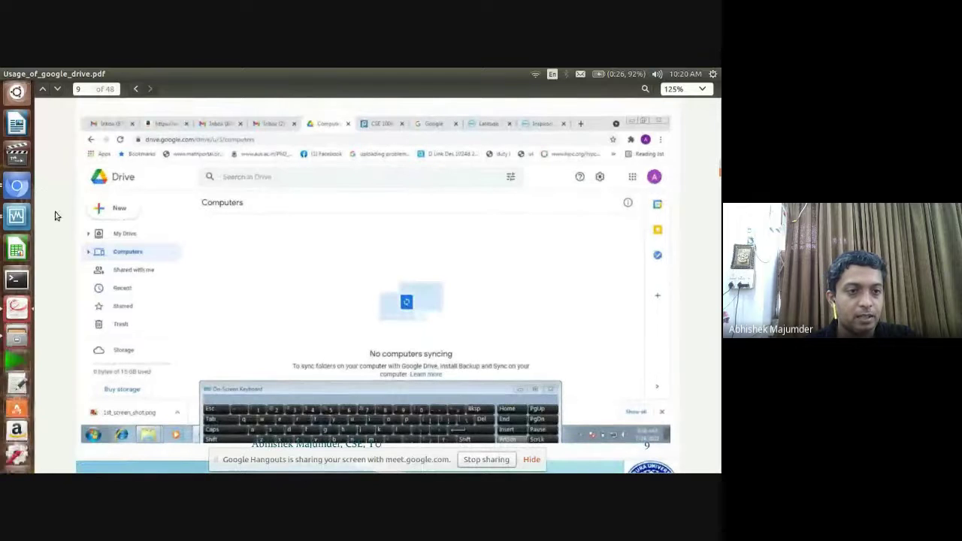
{"action": "left_click", "coordinate": [20, 197]}
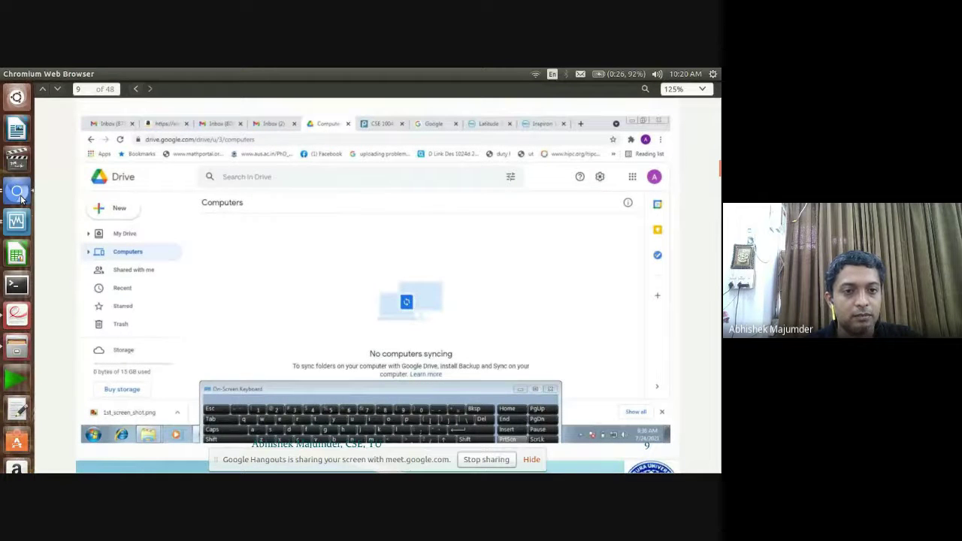
{"action": "left_click", "coordinate": [20, 197]}
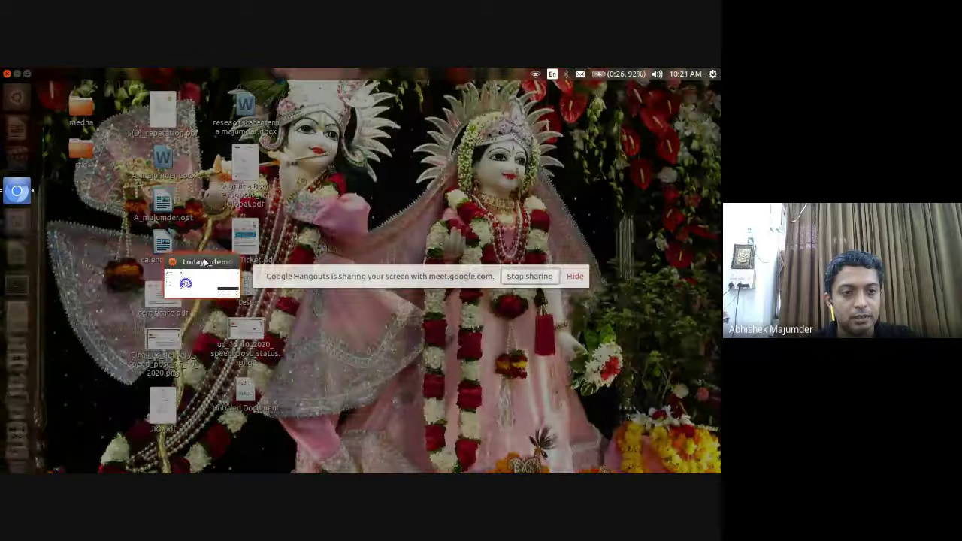
Open Drive's Computers page showing no synced computers, close the uploads panel, and open the Backup and Sync help
{"action": "left_click", "coordinate": [204, 261]}
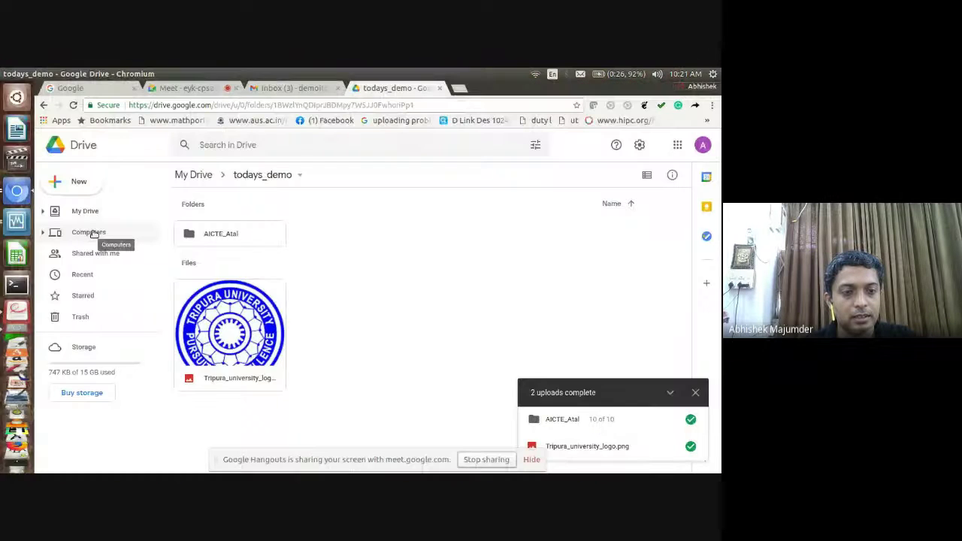
{"action": "left_click", "coordinate": [101, 213]}
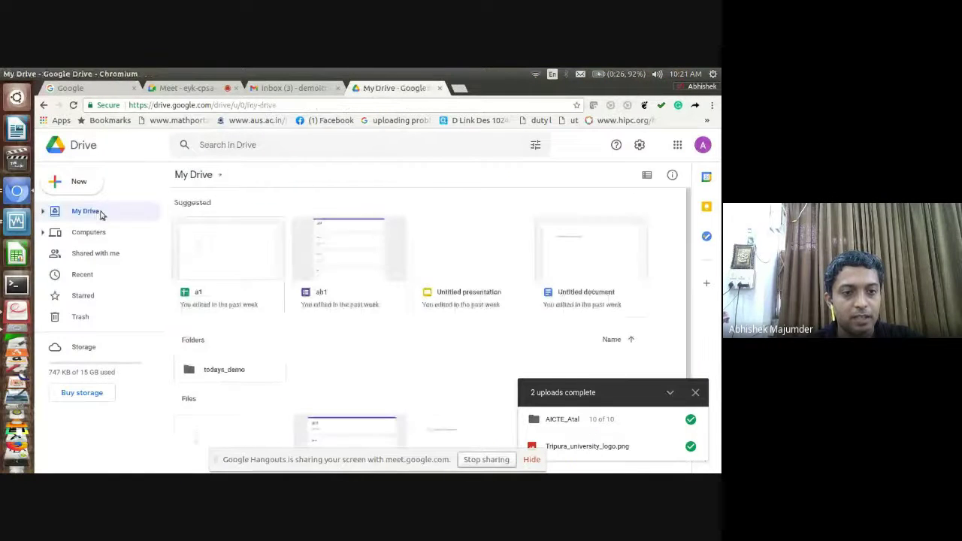
{"action": "left_click", "coordinate": [98, 234]}
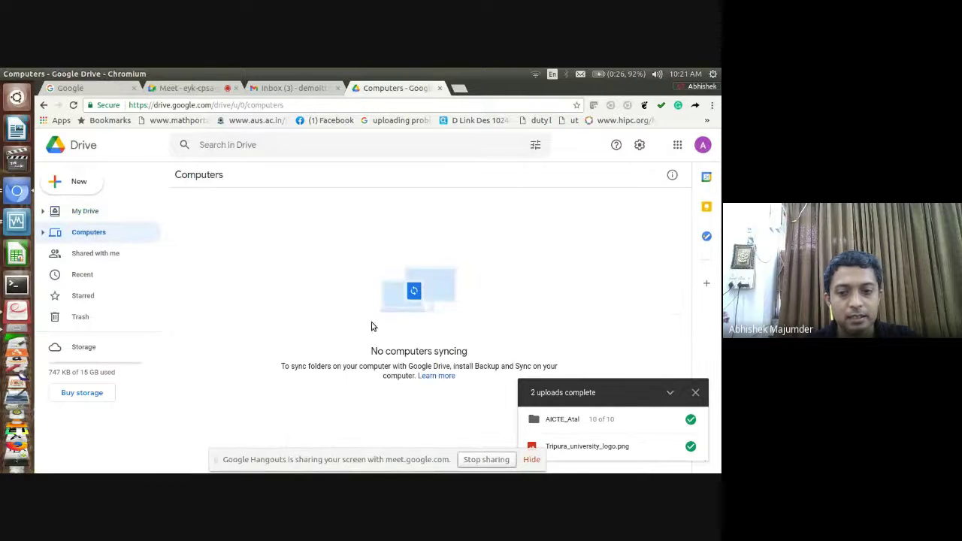
{"action": "left_click", "coordinate": [695, 393]}
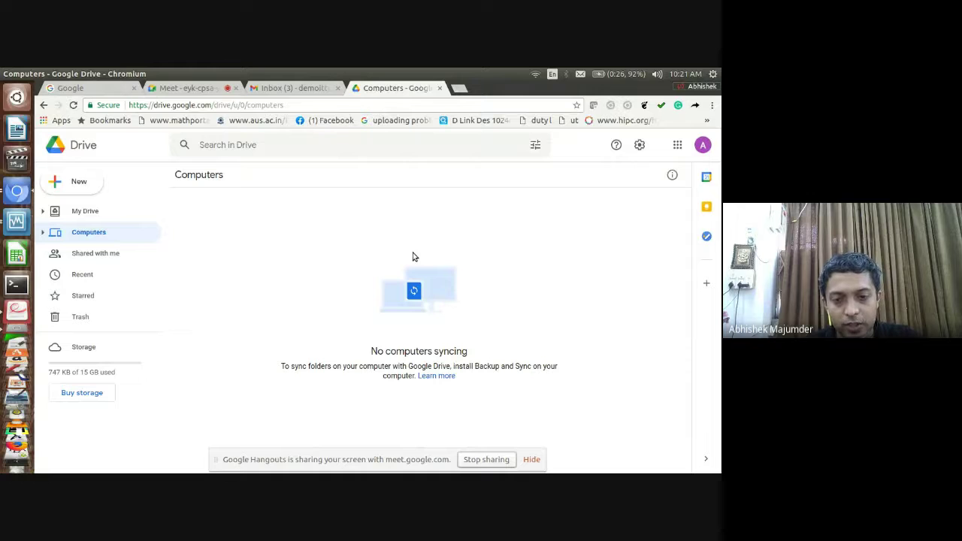
{"action": "left_click", "coordinate": [442, 375]}
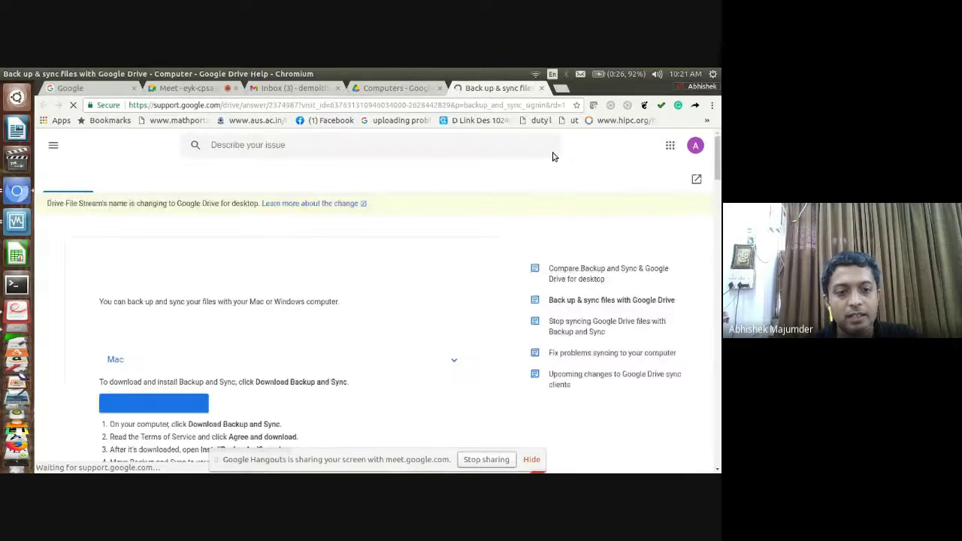
Expand the Windows install steps for Backup and Sync, then return to the 'Computers - Google Drive' tab
{"action": "scroll", "coordinate": [708, 217], "scroll_direction": "down", "scroll_amount": 3}
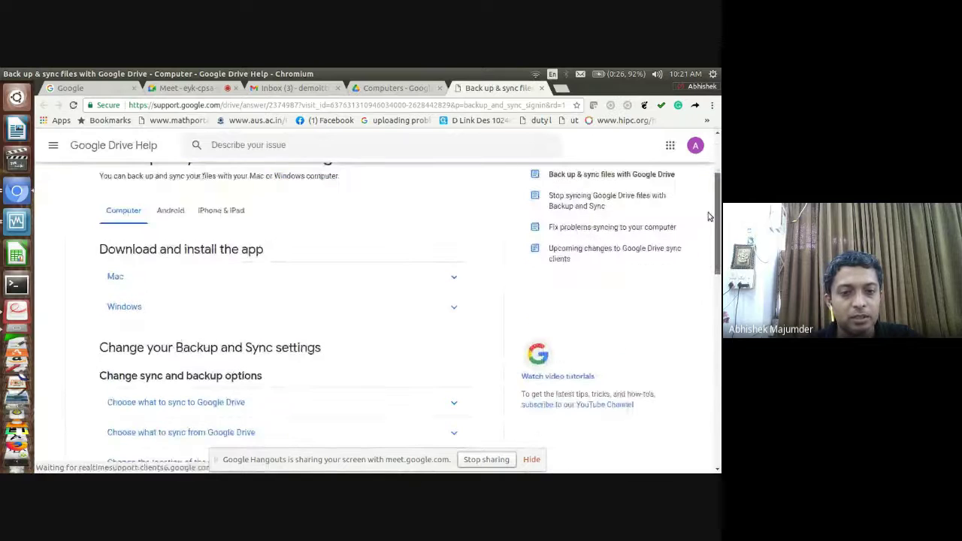
{"action": "scroll", "coordinate": [708, 217], "scroll_direction": "down", "scroll_amount": 1}
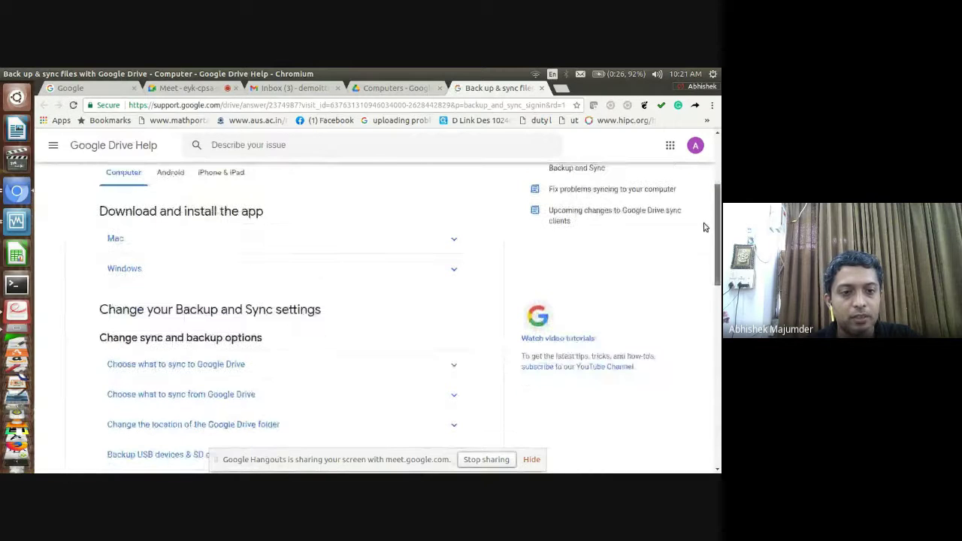
{"action": "left_click", "coordinate": [151, 276]}
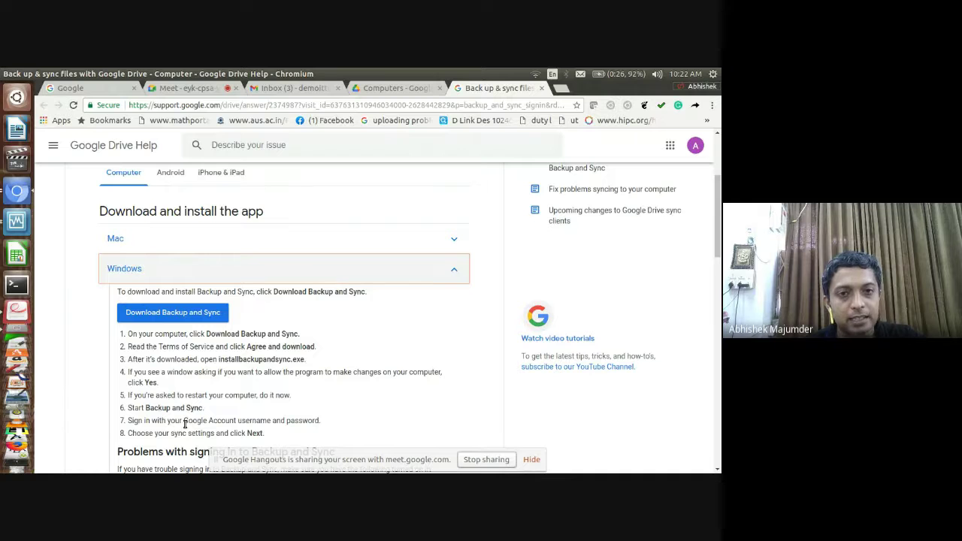
{"action": "left_click", "coordinate": [386, 89]}
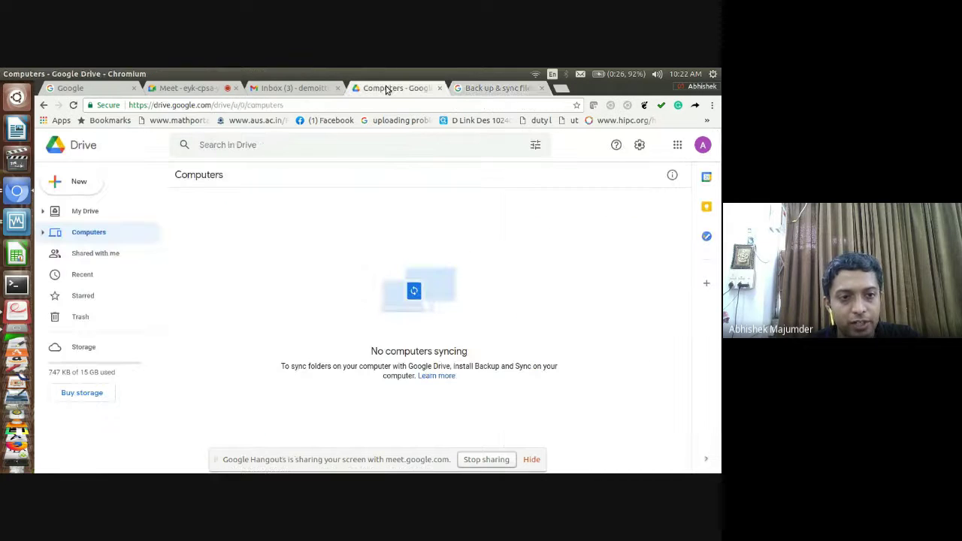
Show My Drive with its todays_demo folder, then switch to the VirtualBox windows
{"action": "left_click", "coordinate": [103, 212]}
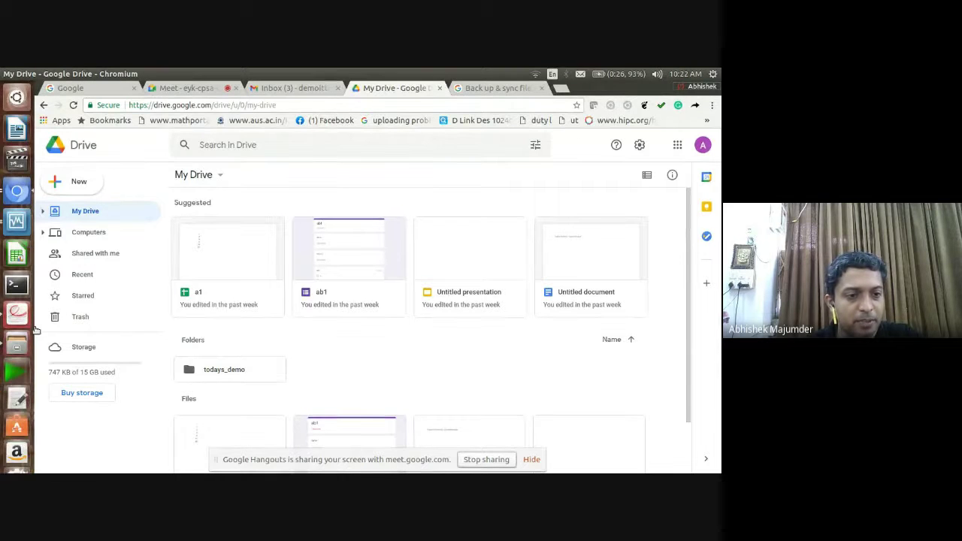
{"action": "left_click", "coordinate": [25, 225]}
Bring up the Win7 virtual machine and open its Computer view, selecting then deselecting Local Disk (C:)
{"action": "left_click", "coordinate": [25, 225]}
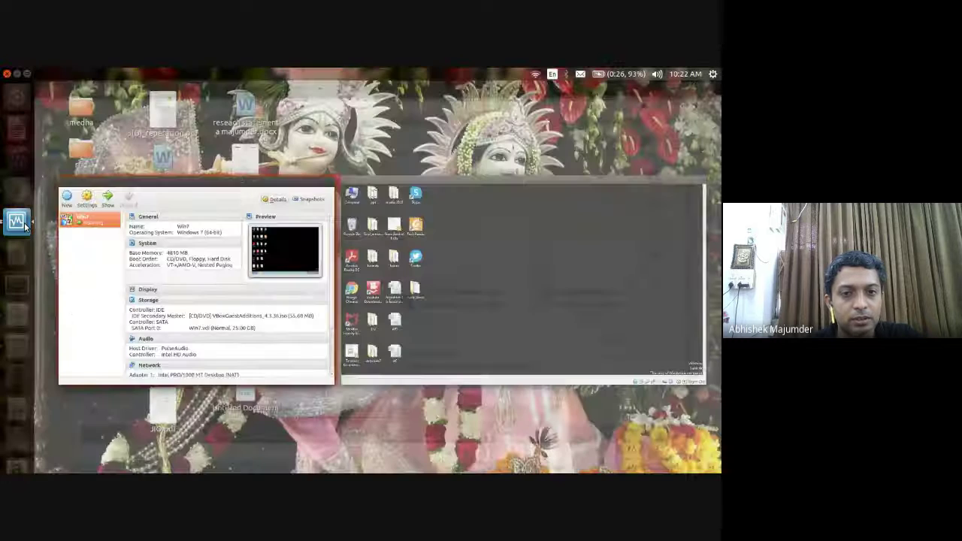
{"action": "left_click", "coordinate": [487, 226]}
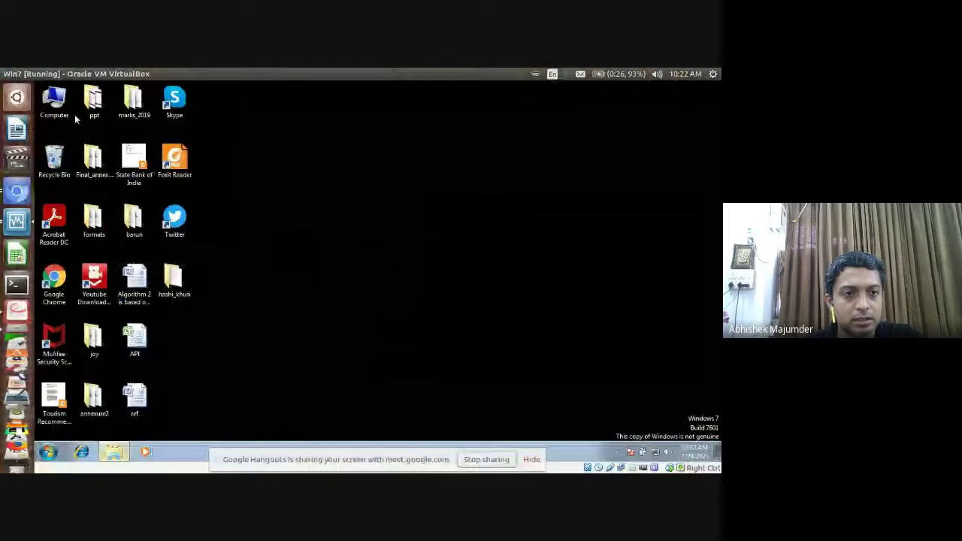
{"action": "double_click", "coordinate": [68, 113]}
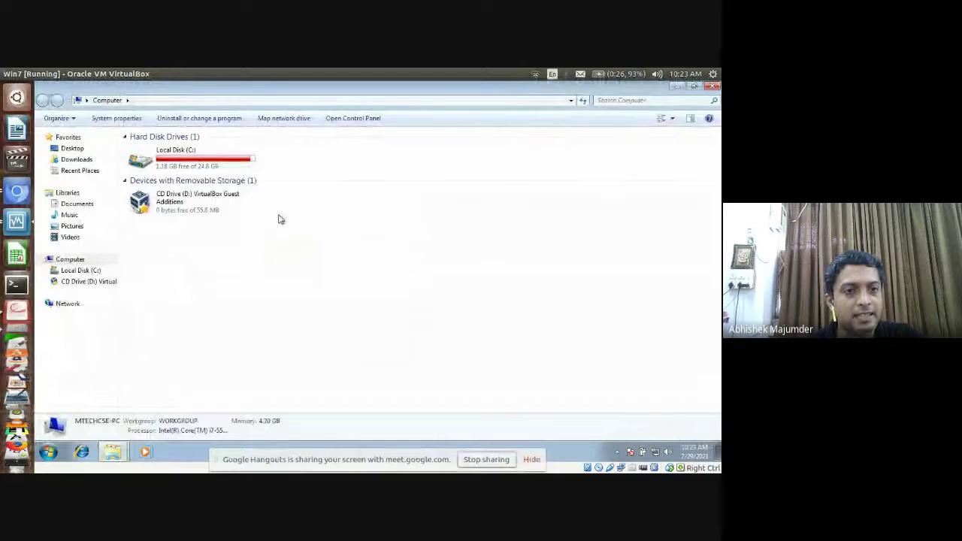
{"action": "left_click", "coordinate": [214, 165]}
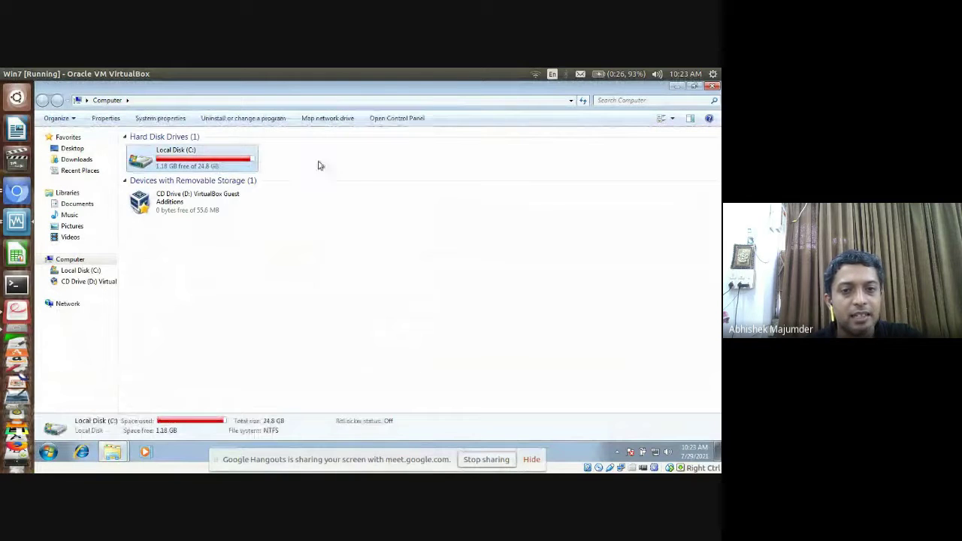
{"action": "left_click", "coordinate": [371, 163]}
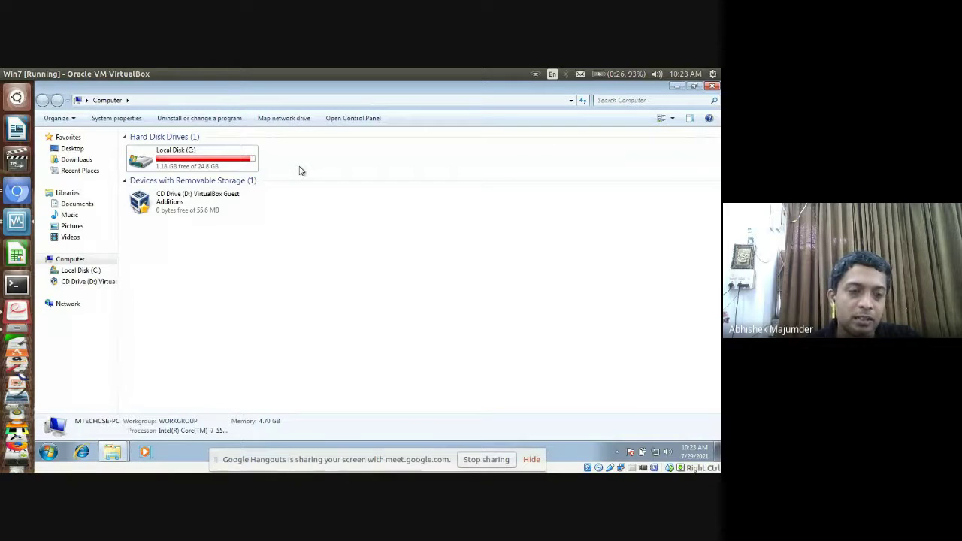
Revisit Drive's Computers page, return to the Win7 VM, then bring up the Drive tutorial PDF
{"action": "left_click", "coordinate": [4, 191]}
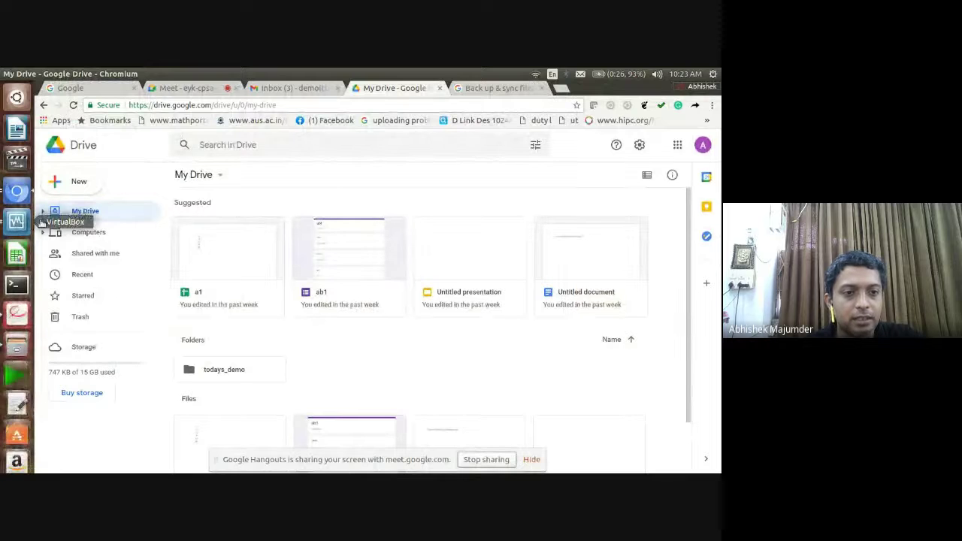
{"action": "left_click", "coordinate": [83, 233]}
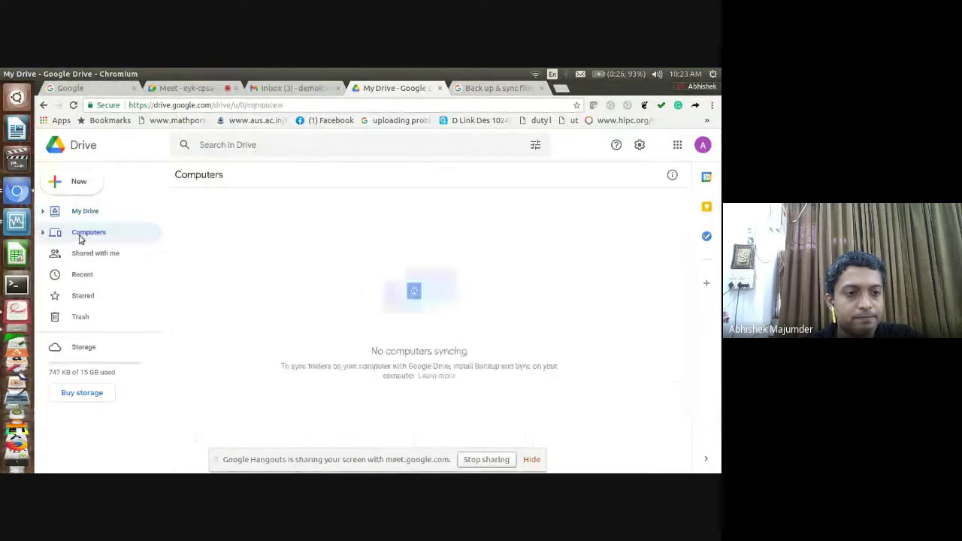
{"action": "left_click", "coordinate": [17, 222]}
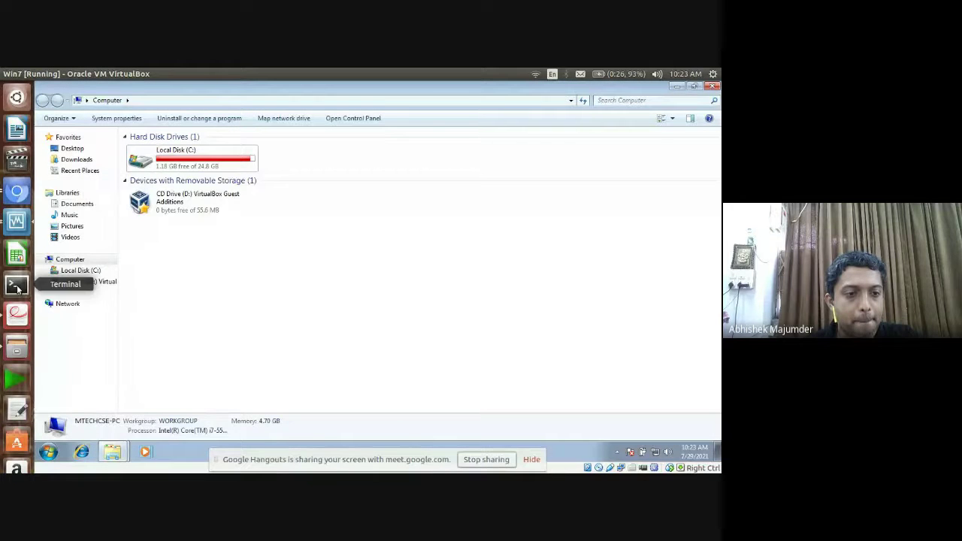
{"action": "left_click", "coordinate": [13, 308]}
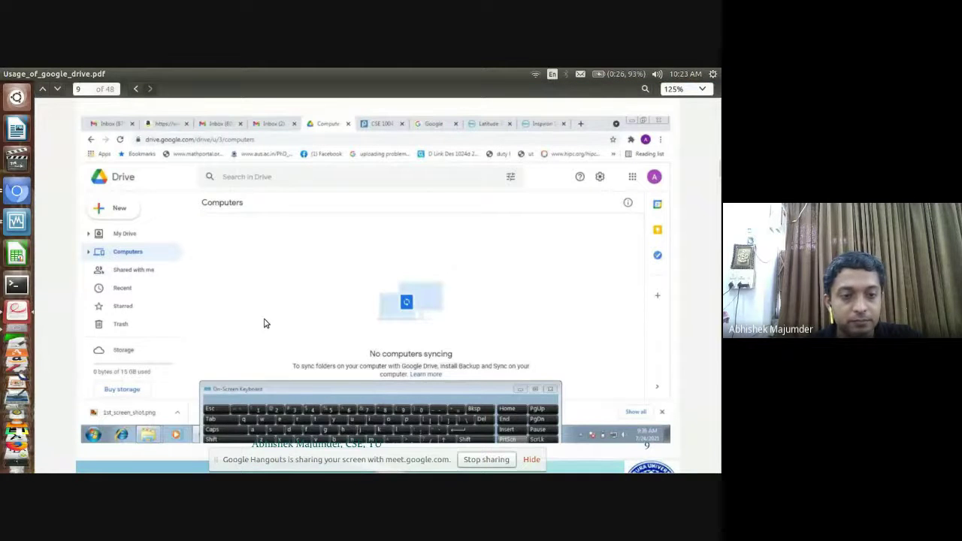
Scroll the PDF to the Sharing slide on page 10, then bring the Chromium Drive window forward
{"action": "scroll", "coordinate": [264, 323], "scroll_direction": "down", "scroll_amount": 9}
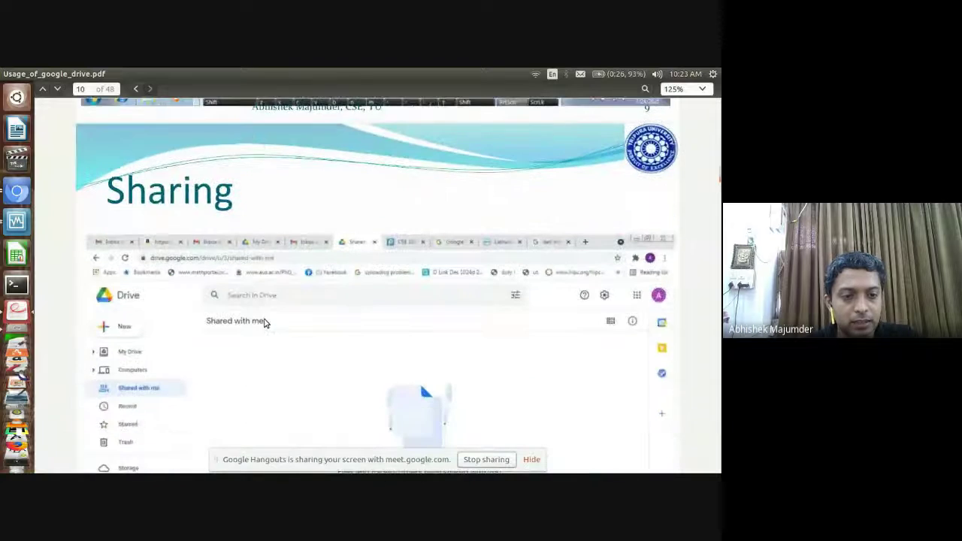
{"action": "scroll", "coordinate": [264, 323], "scroll_direction": "down", "scroll_amount": 3}
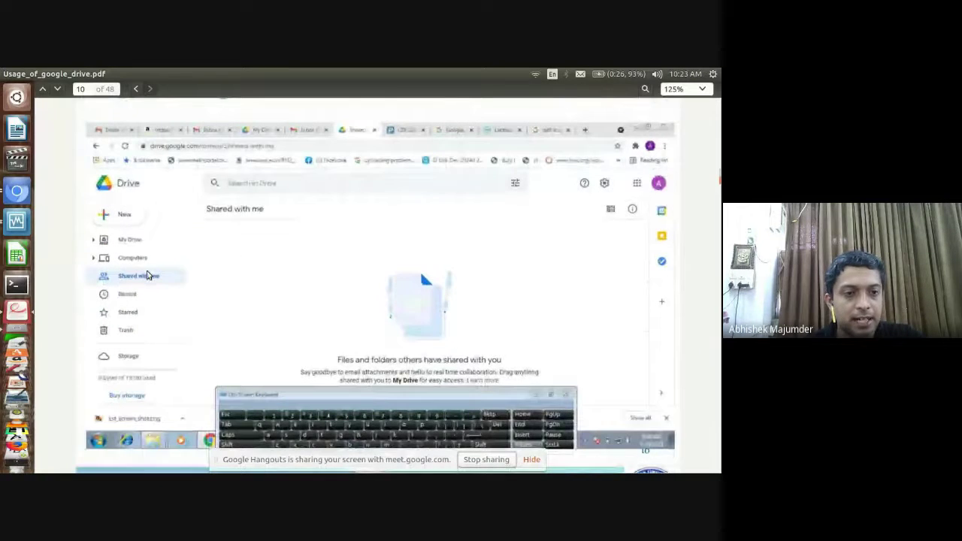
{"action": "left_click", "coordinate": [16, 192]}
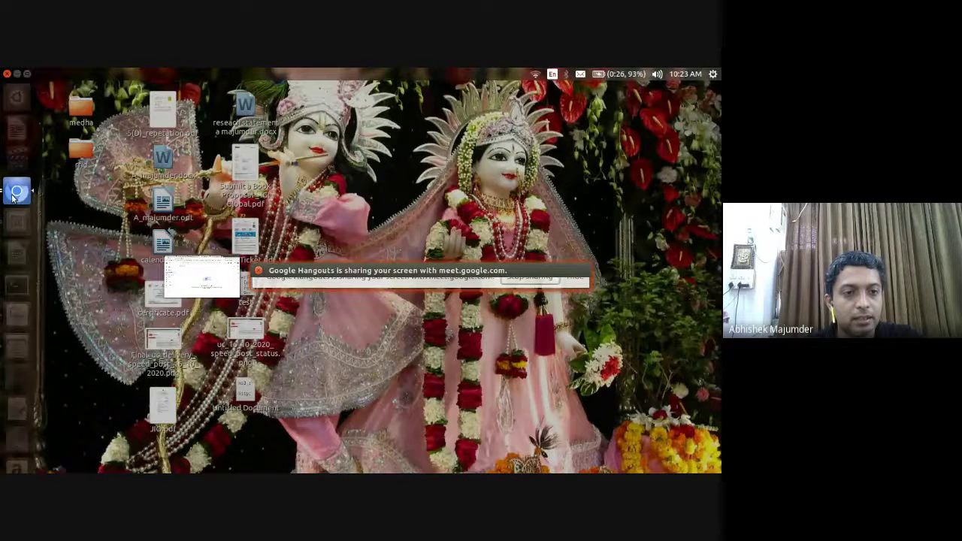
{"action": "left_click", "coordinate": [197, 284]}
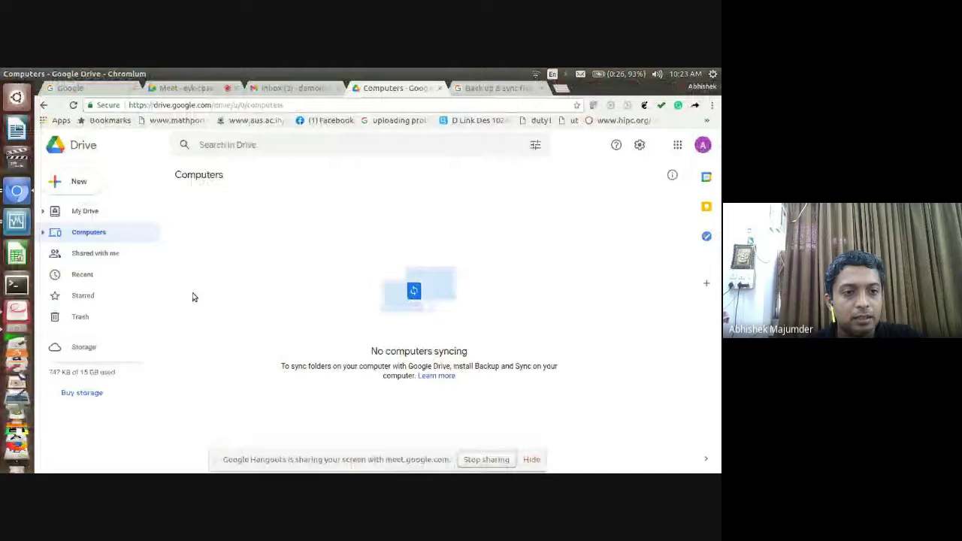
Browse Shared with me and select its shared folder, then open Drive under another signed-in account
{"action": "left_click", "coordinate": [118, 255]}
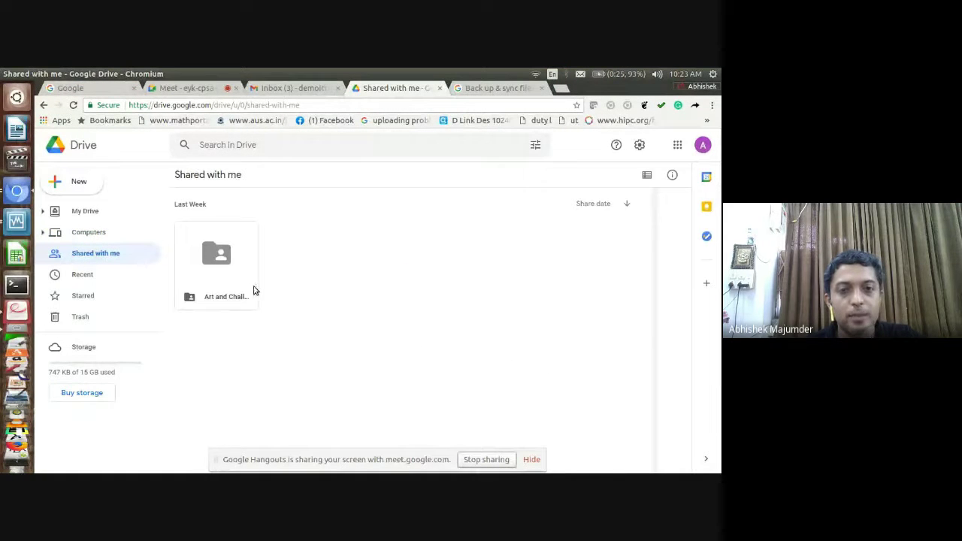
{"action": "left_click", "coordinate": [240, 286]}
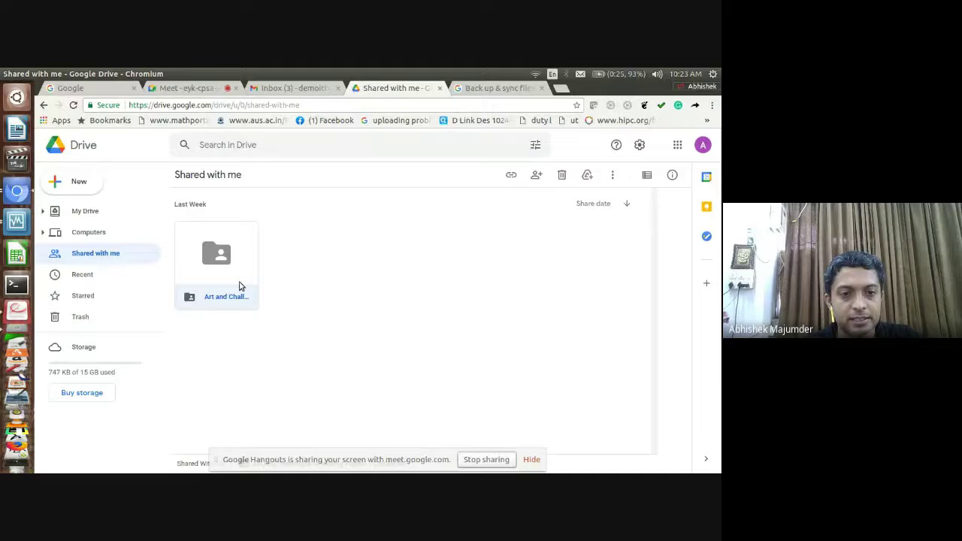
{"action": "left_click", "coordinate": [353, 313]}
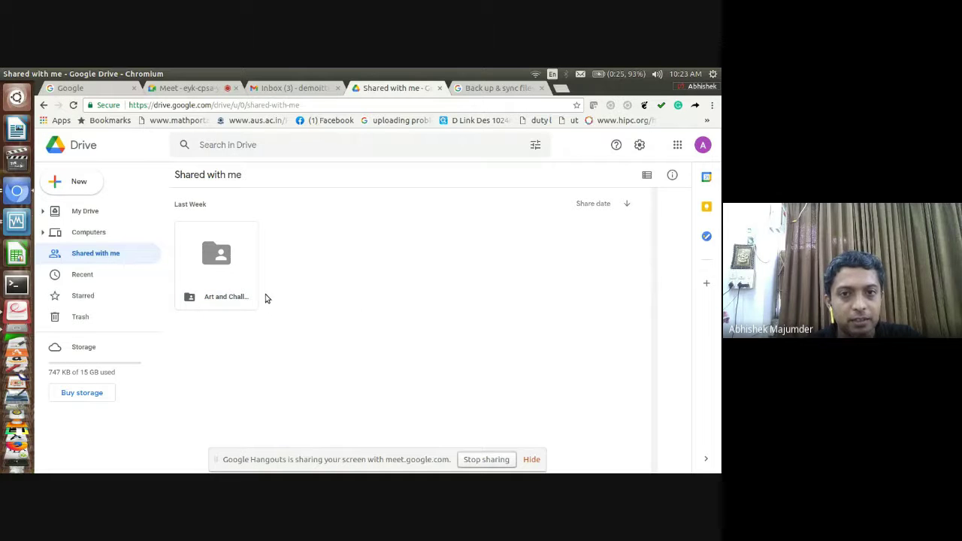
{"action": "left_click", "coordinate": [704, 146]}
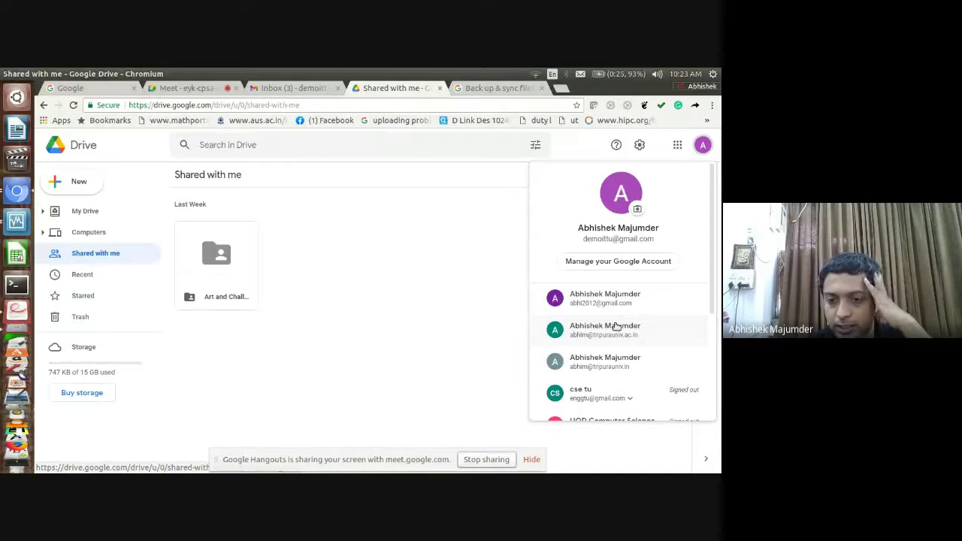
{"action": "left_click", "coordinate": [616, 327]}
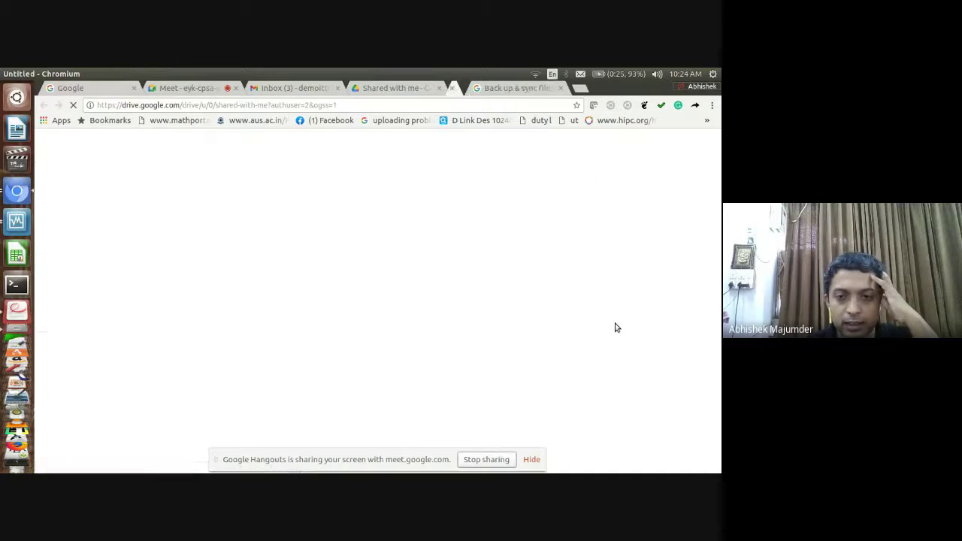
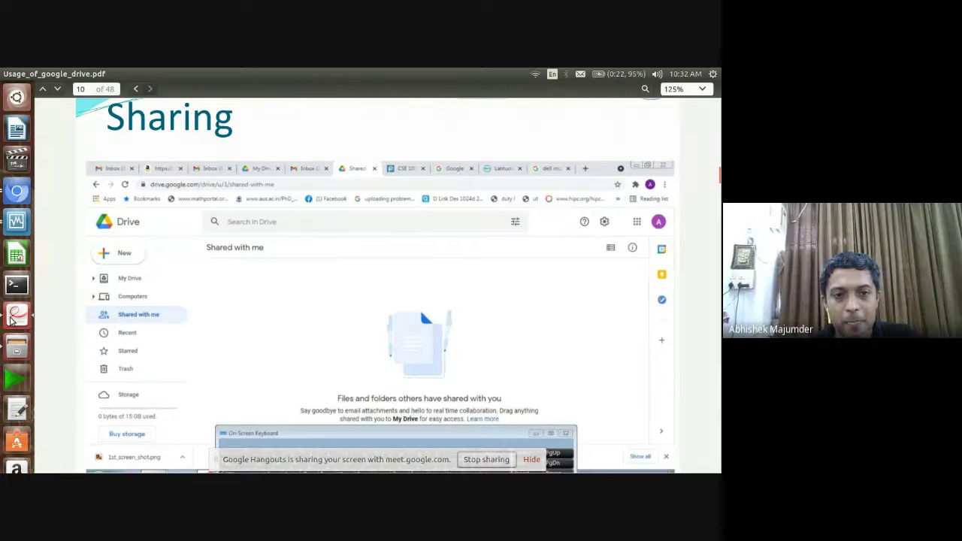
Page the PDF back to the page 9 Synch with Computer slide, then bring up Chromium's windows
{"action": "key", "text": "Up"}
{"action": "key", "text": "Up"}
{"action": "key", "text": "Up"}
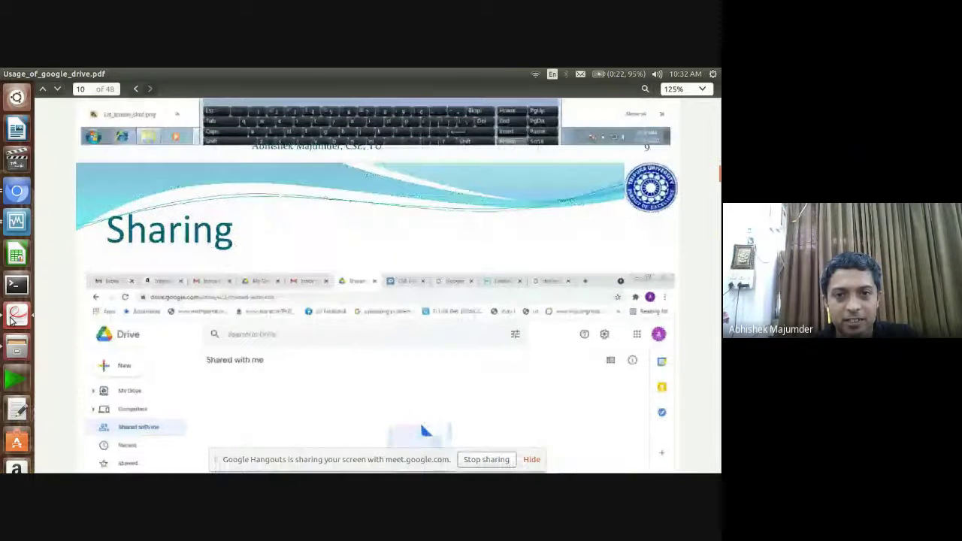
{"action": "key", "text": "Up"}
{"action": "key", "text": "Up"}
{"action": "key", "text": "Up"}
{"action": "key", "text": "Up"}
{"action": "key", "text": "Up"}
{"action": "key", "text": "Up"}
{"action": "key", "text": "Up"}
{"action": "key", "text": "Up"}
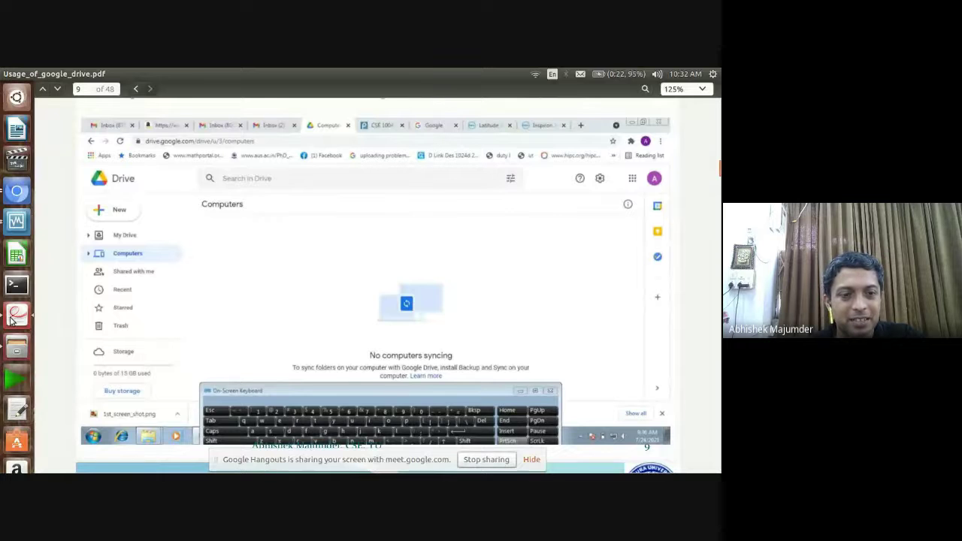
{"action": "key", "text": "Up"}
{"action": "key", "text": "Down"}
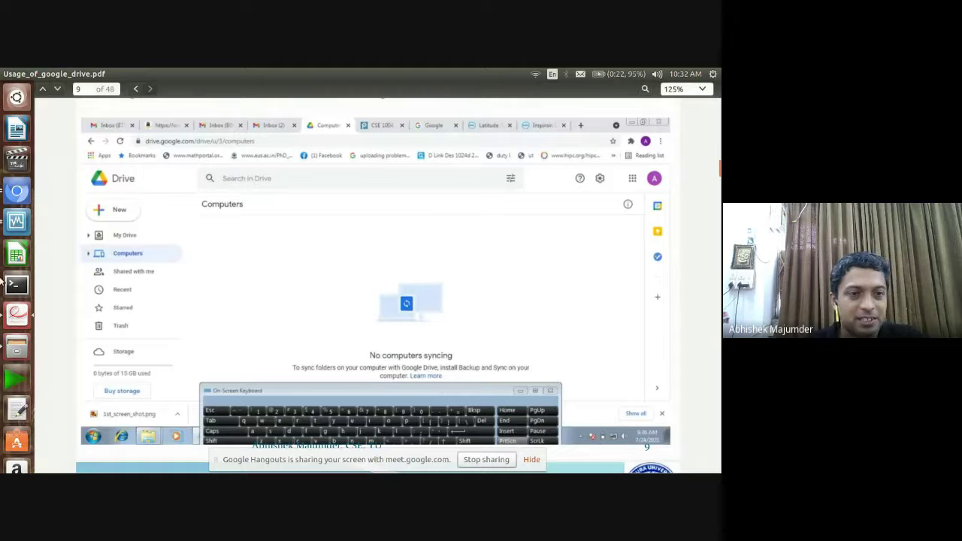
{"action": "left_click", "coordinate": [14, 195]}
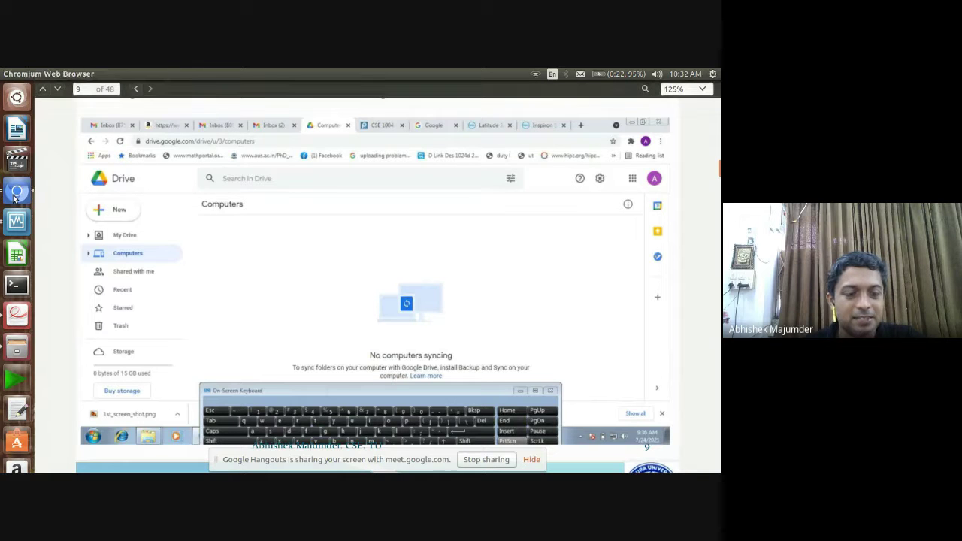
{"action": "left_click", "coordinate": [13, 194]}
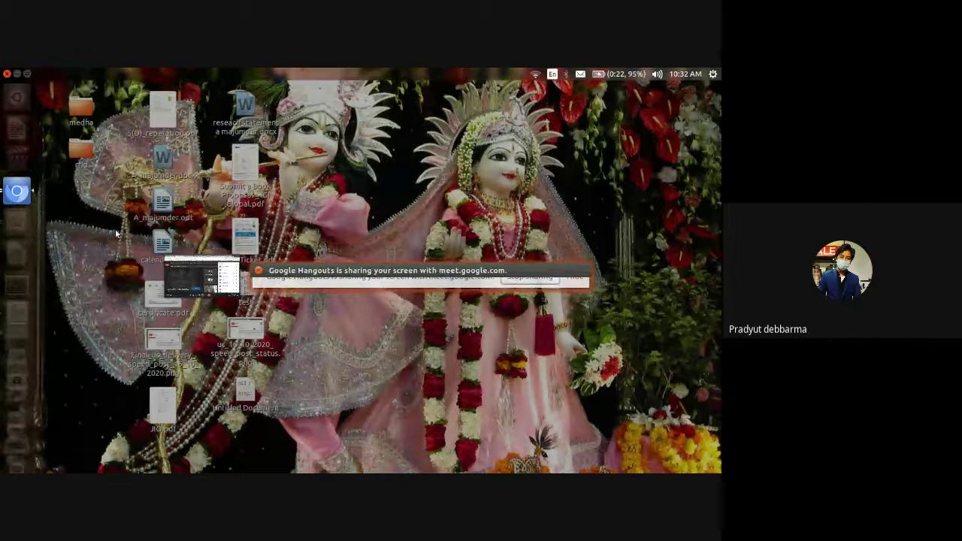
Glance at Drive's Trash and Shared with me, then settle on My Drive's suggested files and folders
{"action": "left_click", "coordinate": [201, 277]}
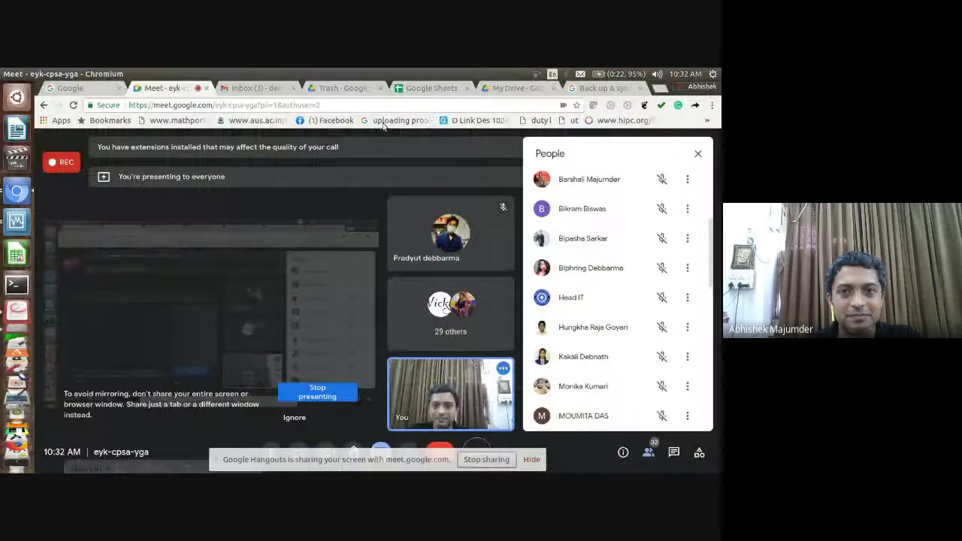
{"action": "left_click", "coordinate": [352, 91]}
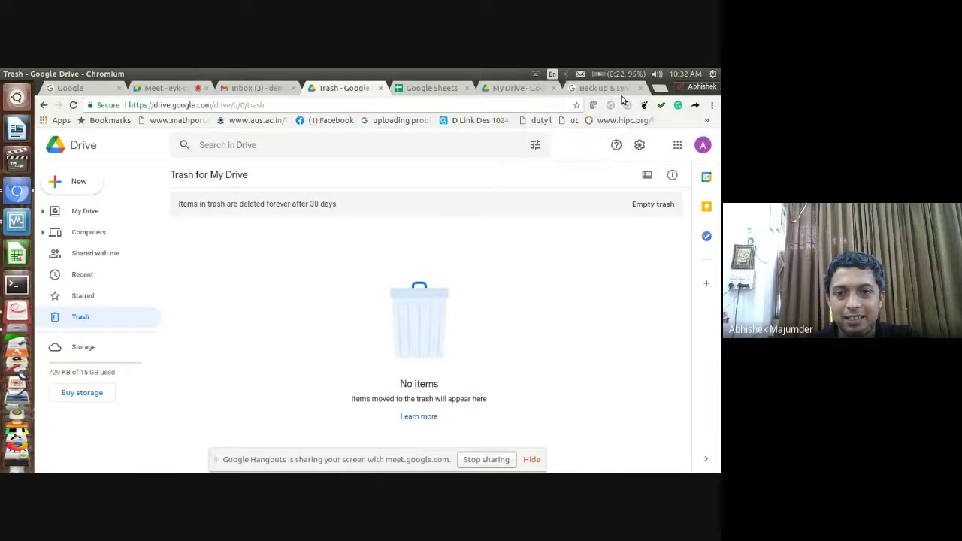
{"action": "left_click", "coordinate": [518, 88]}
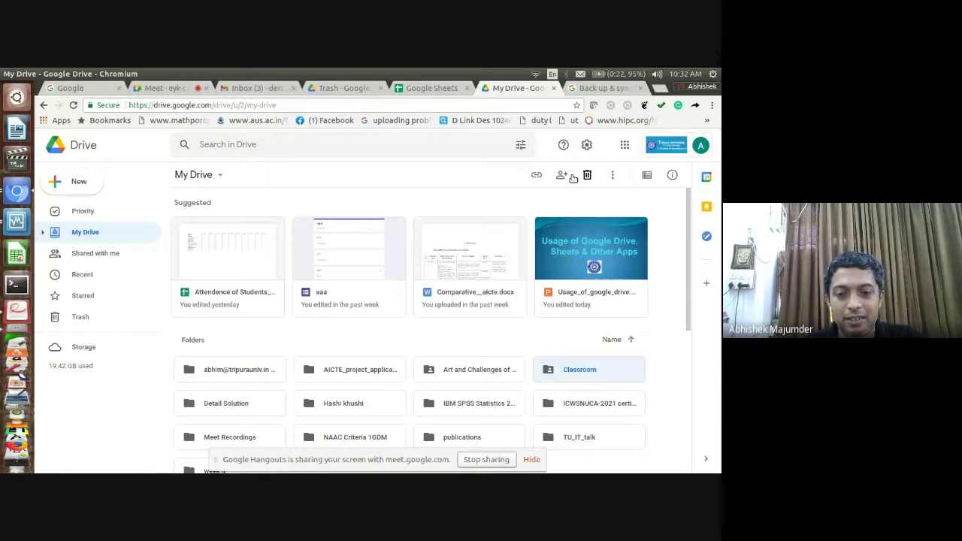
{"action": "left_click", "coordinate": [345, 369]}
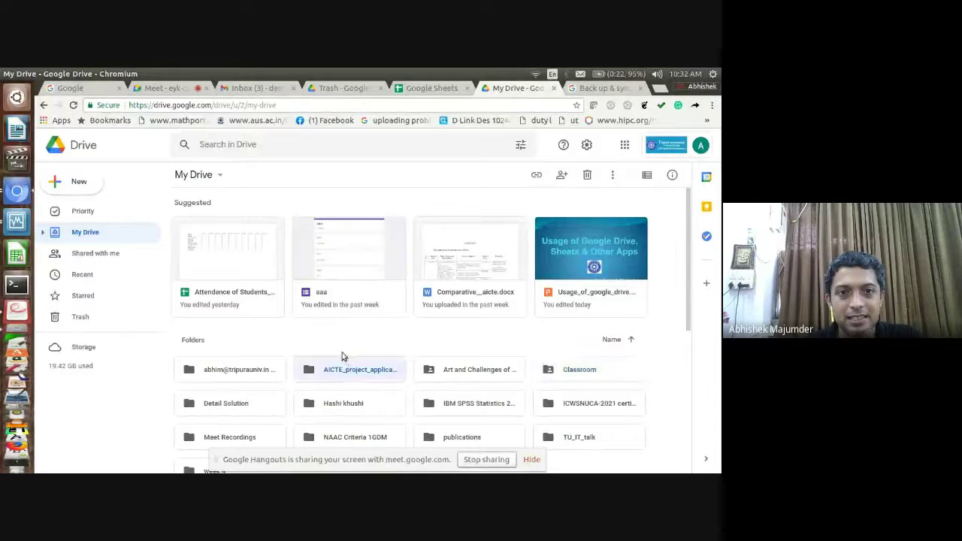
{"action": "left_click", "coordinate": [340, 88]}
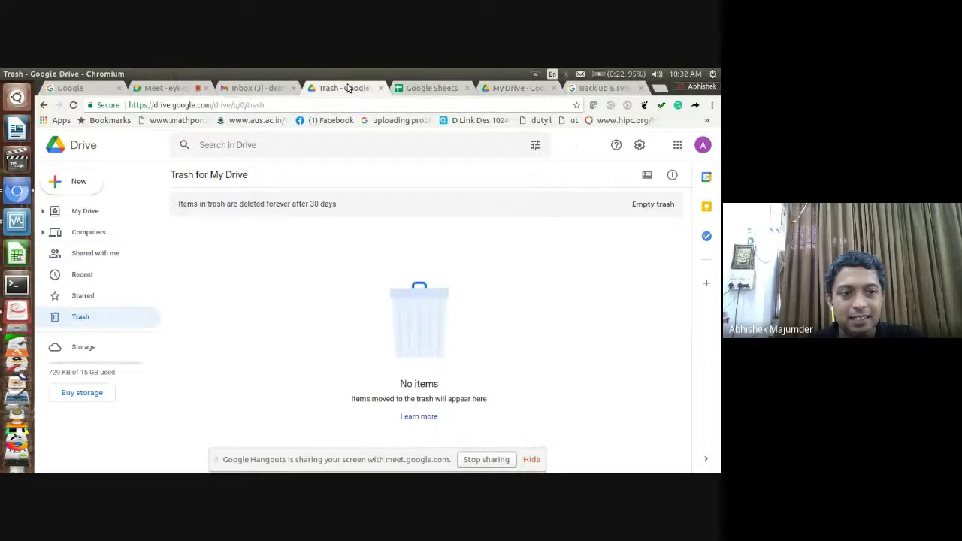
{"action": "left_click", "coordinate": [89, 259]}
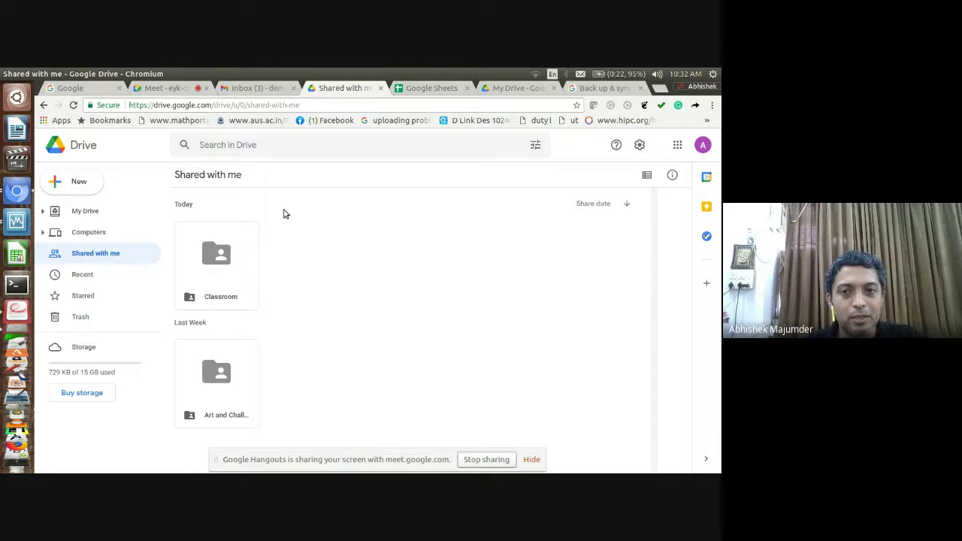
{"action": "left_click", "coordinate": [512, 89]}
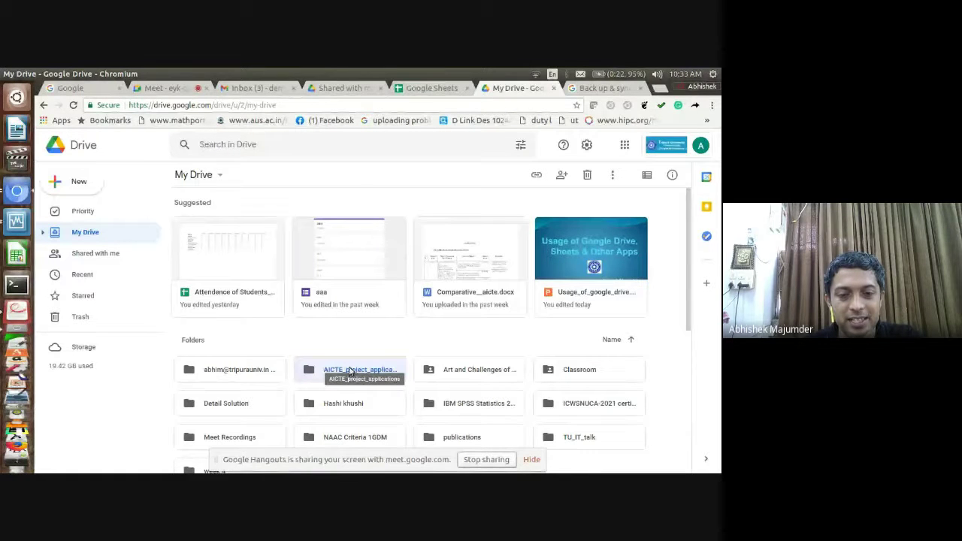
Share AICTE_project_applications as editor with an outside Gmail contact, confirming Share anyway
{"action": "left_click", "coordinate": [556, 179]}
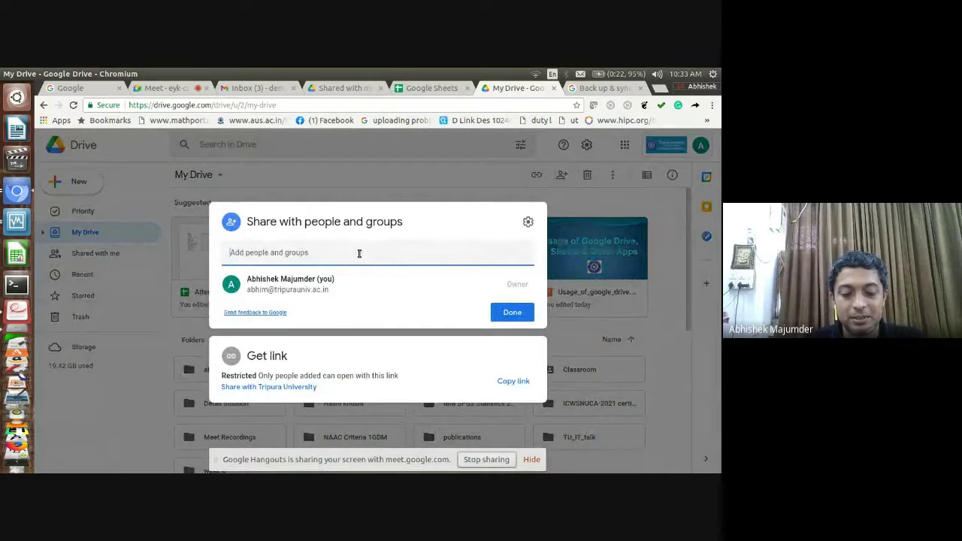
{"action": "type", "text": "de"}
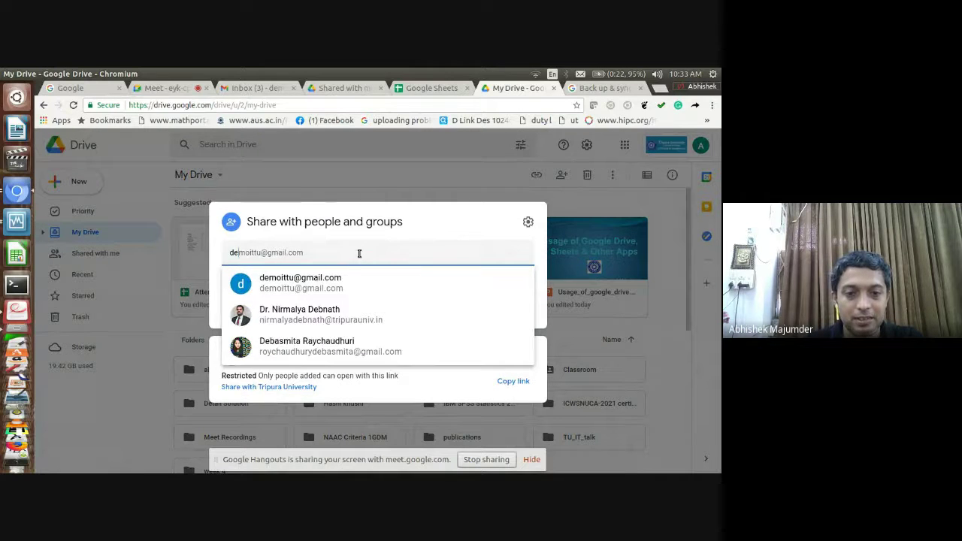
{"action": "left_click", "coordinate": [354, 279]}
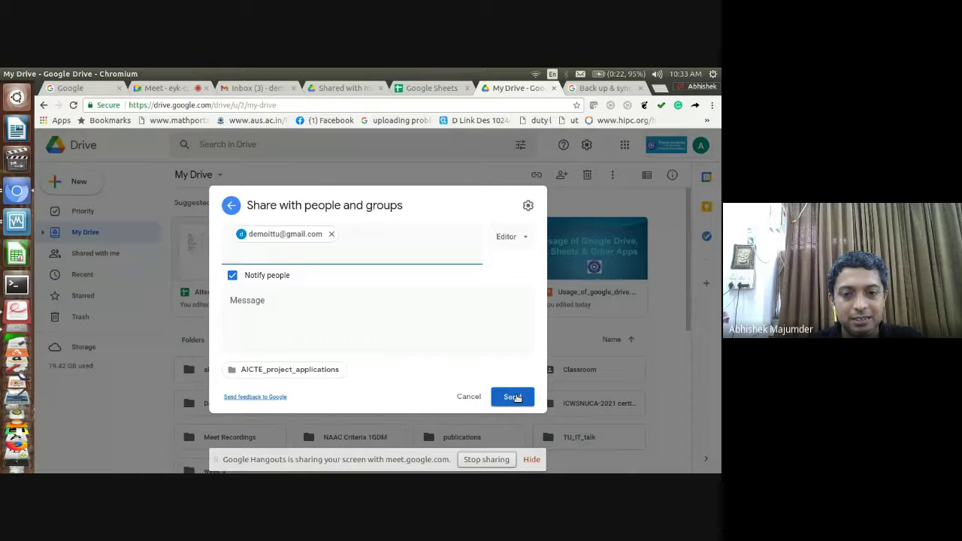
{"action": "left_click", "coordinate": [327, 89]}
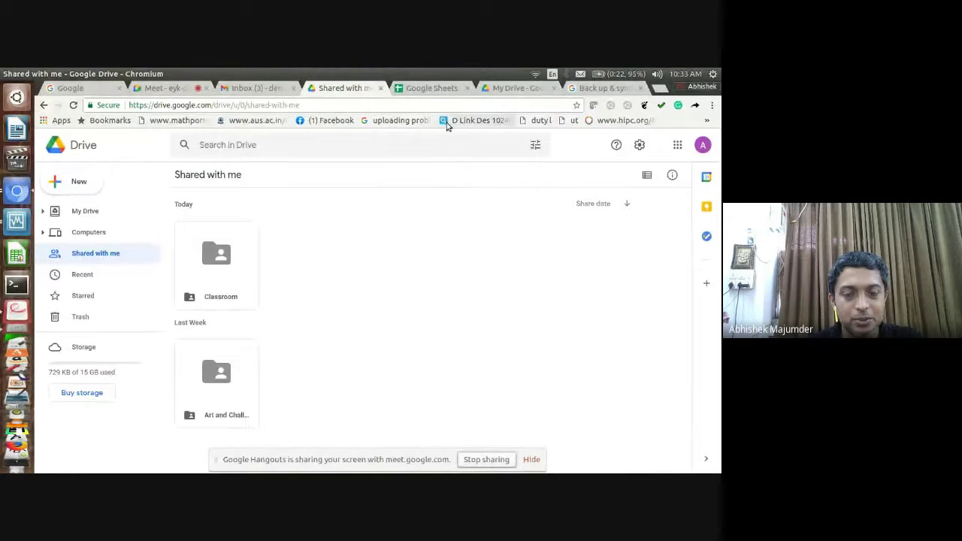
{"action": "left_click", "coordinate": [502, 88]}
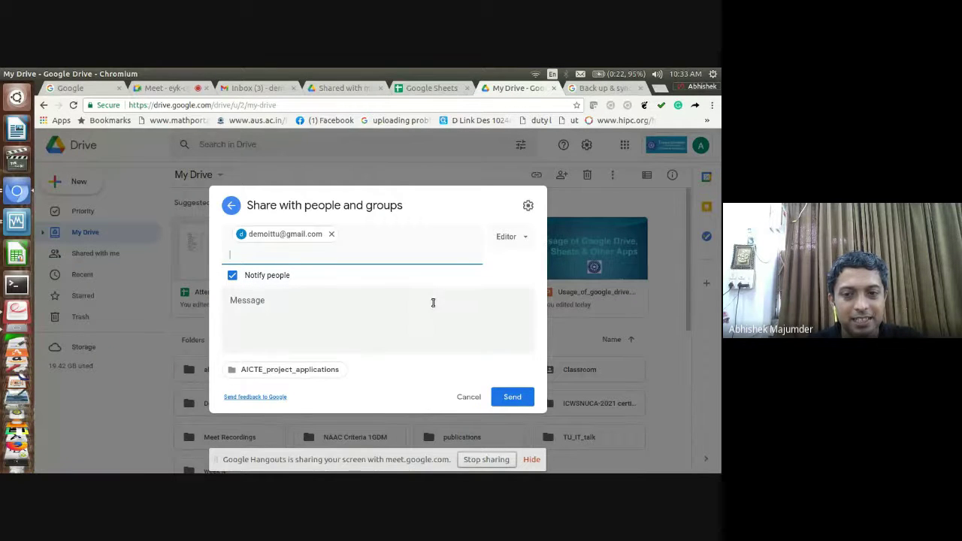
{"action": "left_click", "coordinate": [514, 397]}
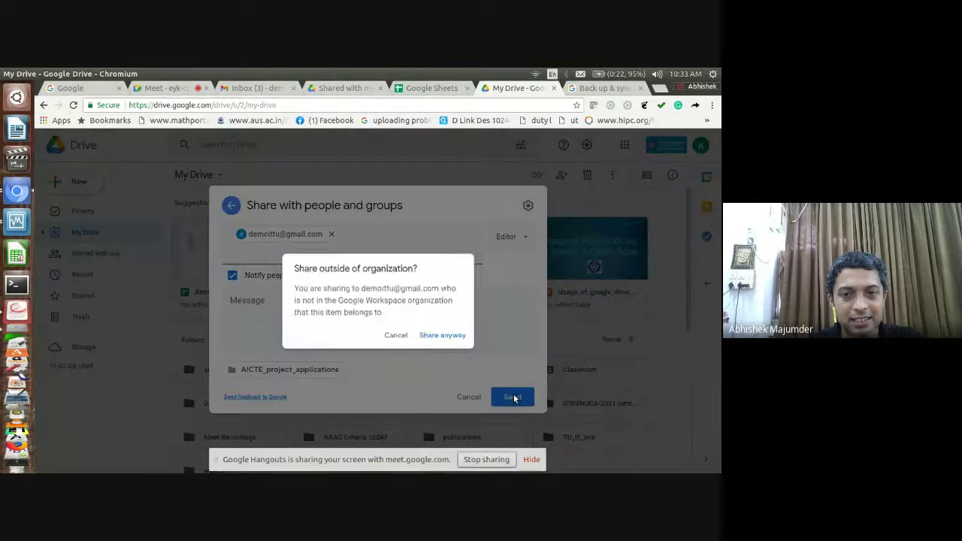
{"action": "left_click", "coordinate": [446, 338]}
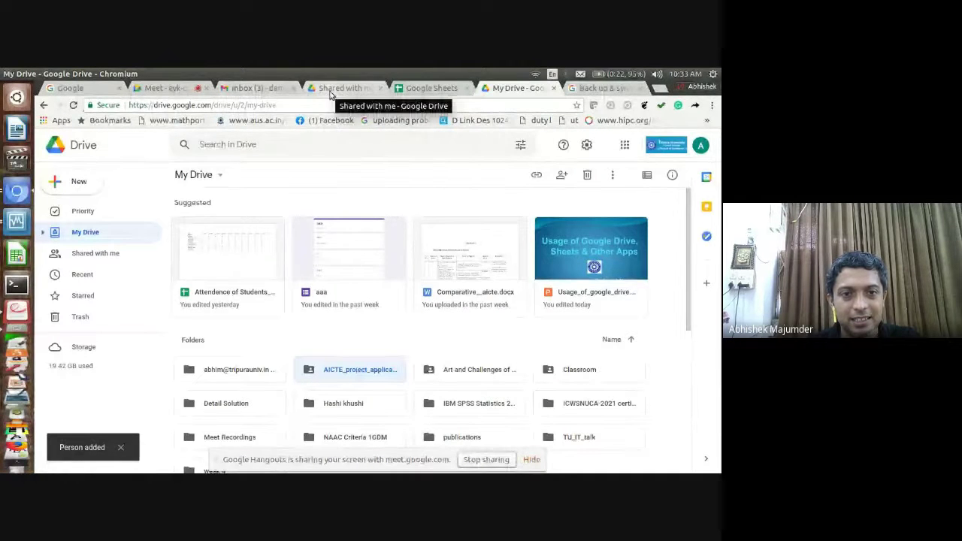
{"action": "left_click", "coordinate": [329, 90]}
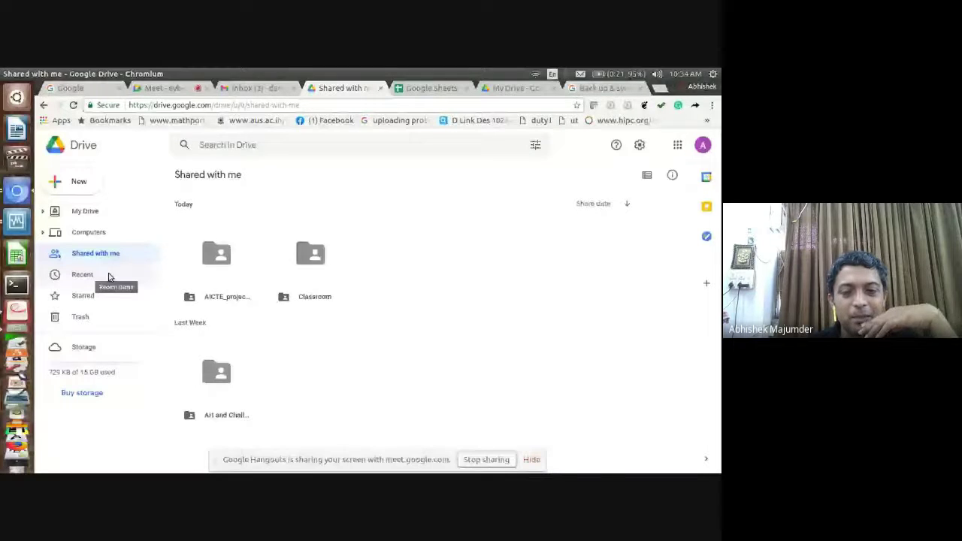
In the second account, check Recent, Starred and Computers before landing on My Drive
{"action": "left_click", "coordinate": [98, 275]}
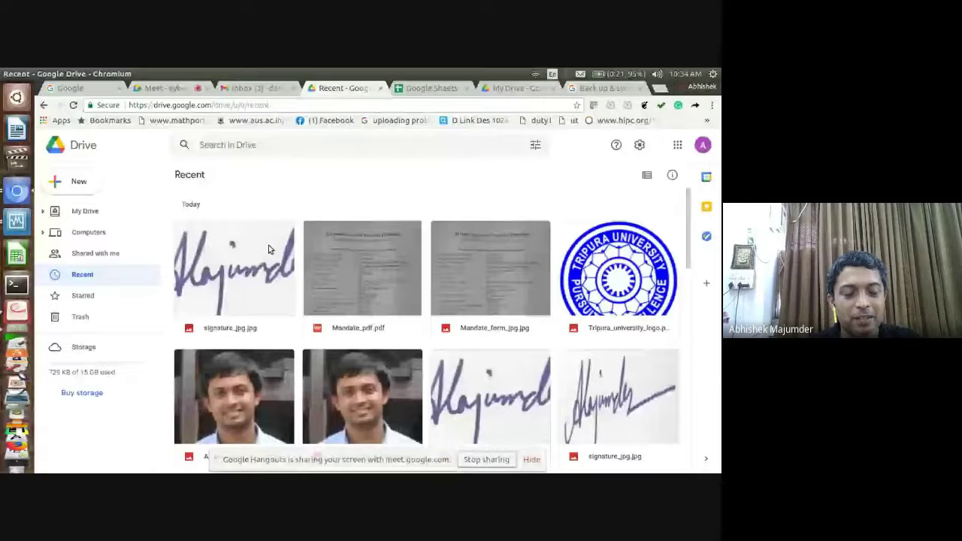
{"action": "left_click", "coordinate": [123, 298]}
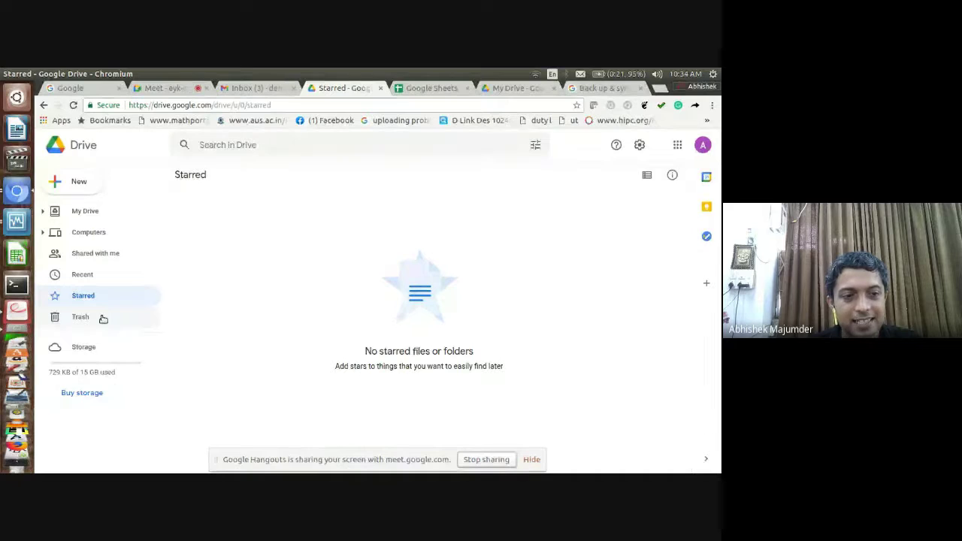
{"action": "left_click", "coordinate": [121, 276]}
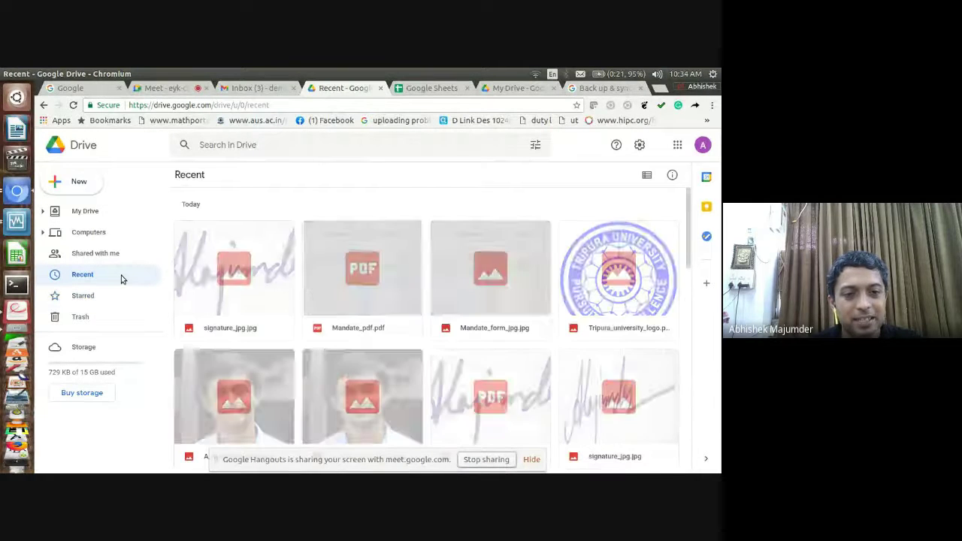
{"action": "left_click", "coordinate": [121, 232]}
{"action": "left_click", "coordinate": [113, 213]}
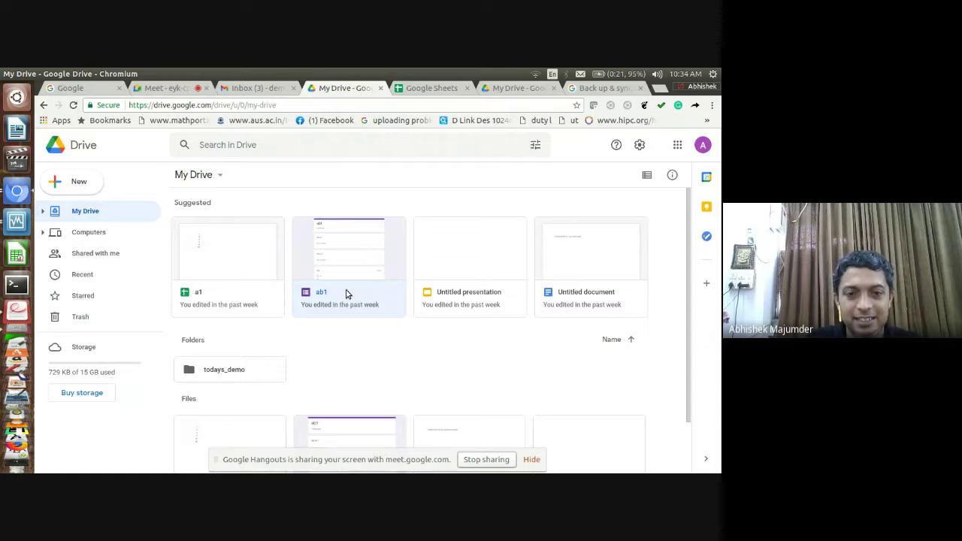
Open todays_demo and then its AICTE_Atal folder to view the subfolder, photo and PDF files
{"action": "double_click", "coordinate": [249, 371]}
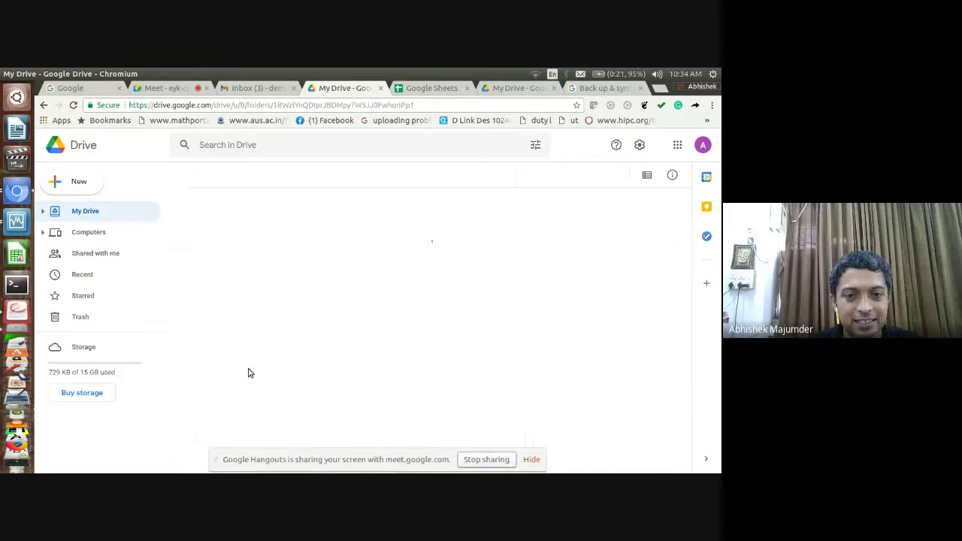
{"action": "left_click", "coordinate": [242, 234]}
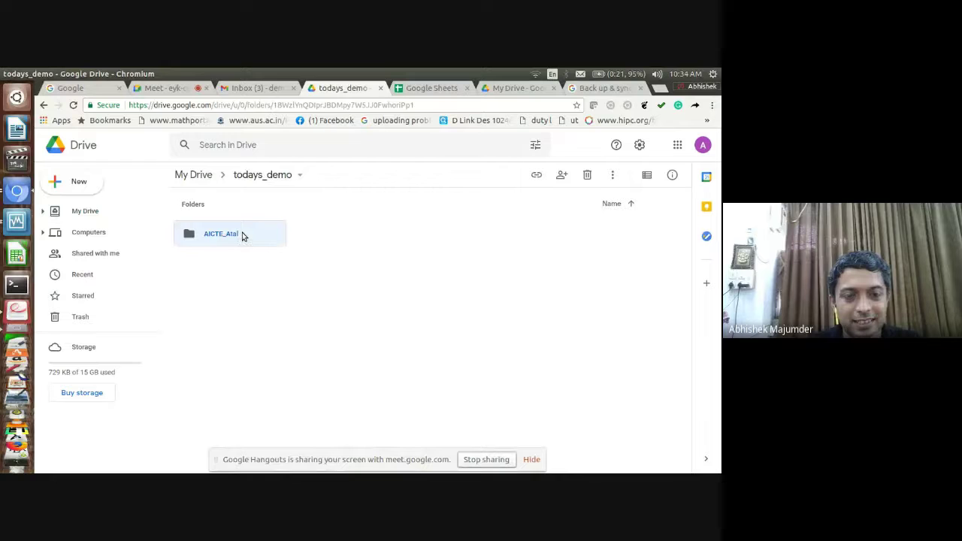
{"action": "double_click", "coordinate": [242, 235]}
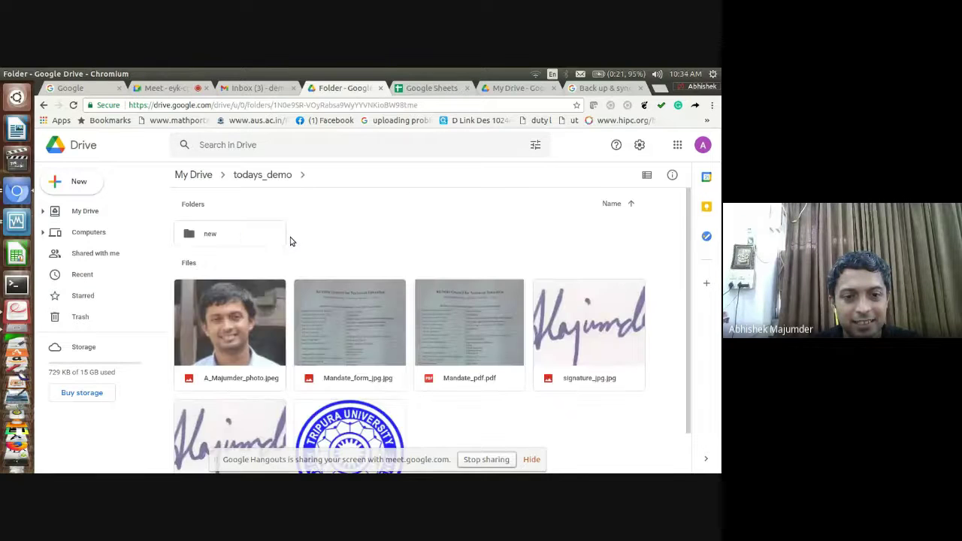
{"action": "left_click", "coordinate": [245, 310]}
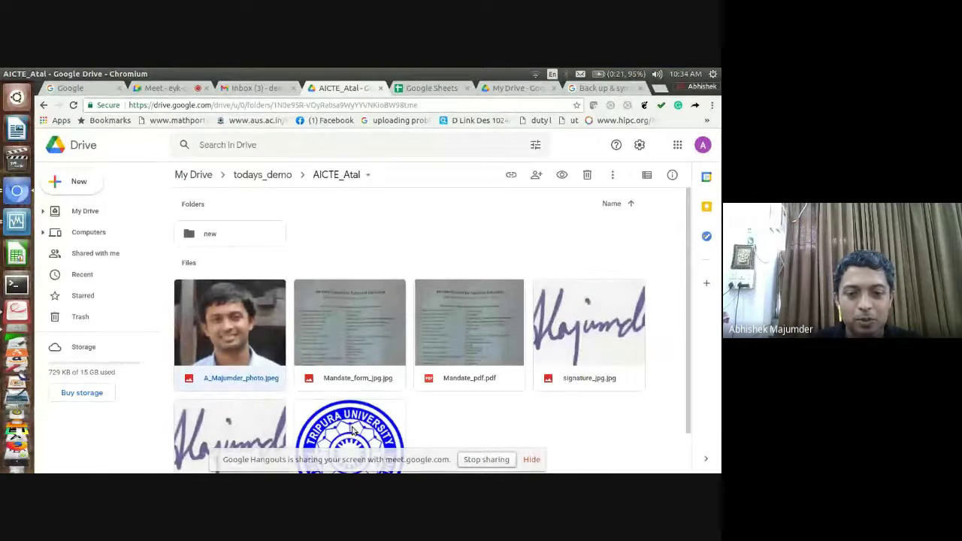
{"action": "scroll", "coordinate": [350, 429], "scroll_direction": "down", "scroll_amount": 1}
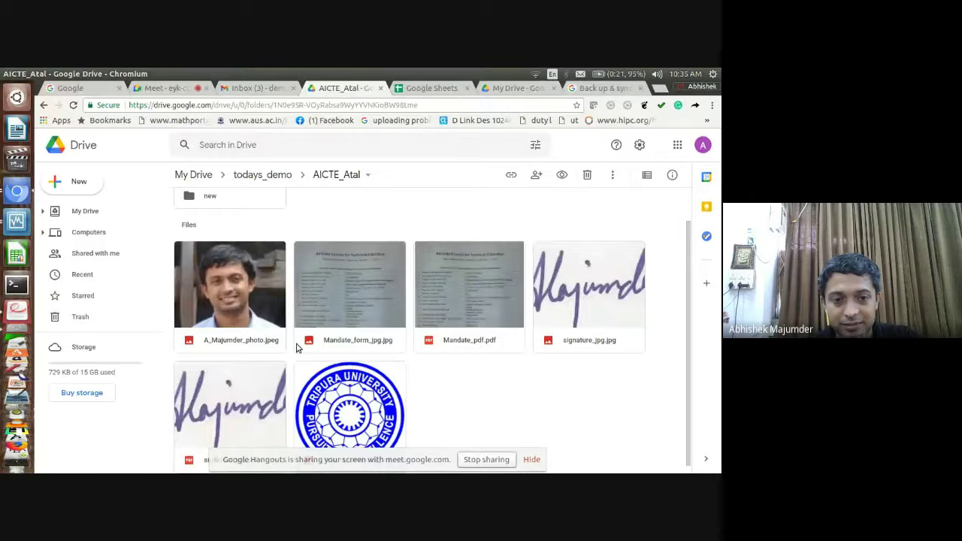
Trash the photo from AICTE_Atal, then empty the Drive trash with Delete forever
{"action": "left_click", "coordinate": [250, 314]}
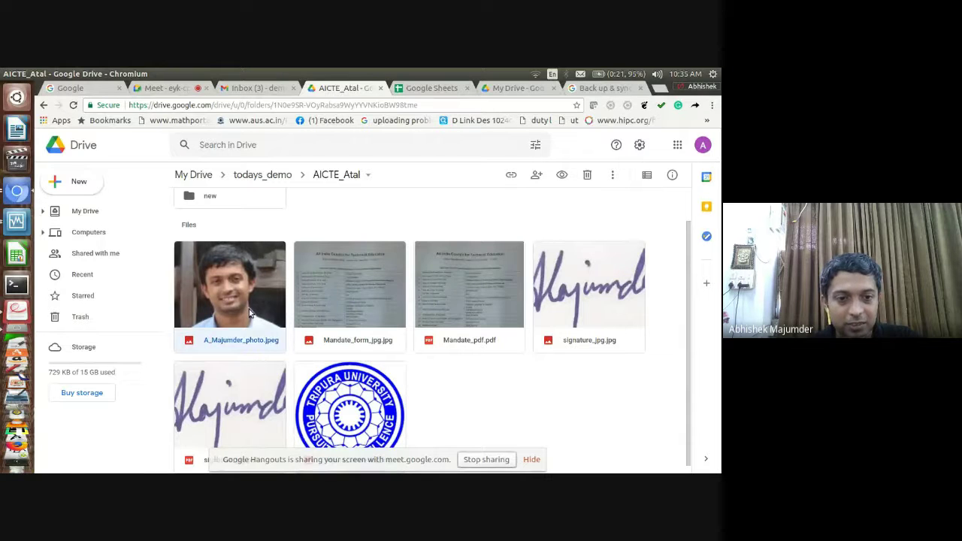
{"action": "left_click", "coordinate": [587, 175]}
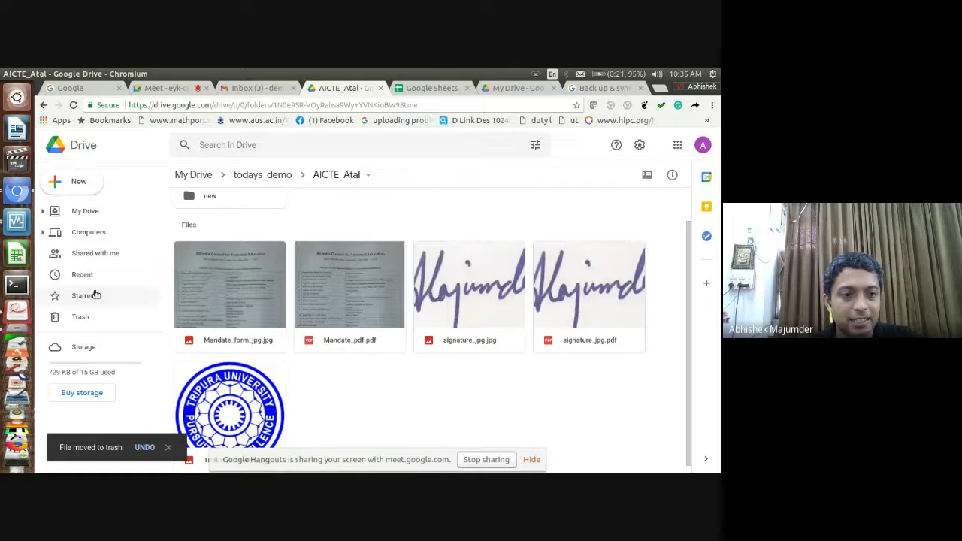
{"action": "left_click", "coordinate": [82, 317]}
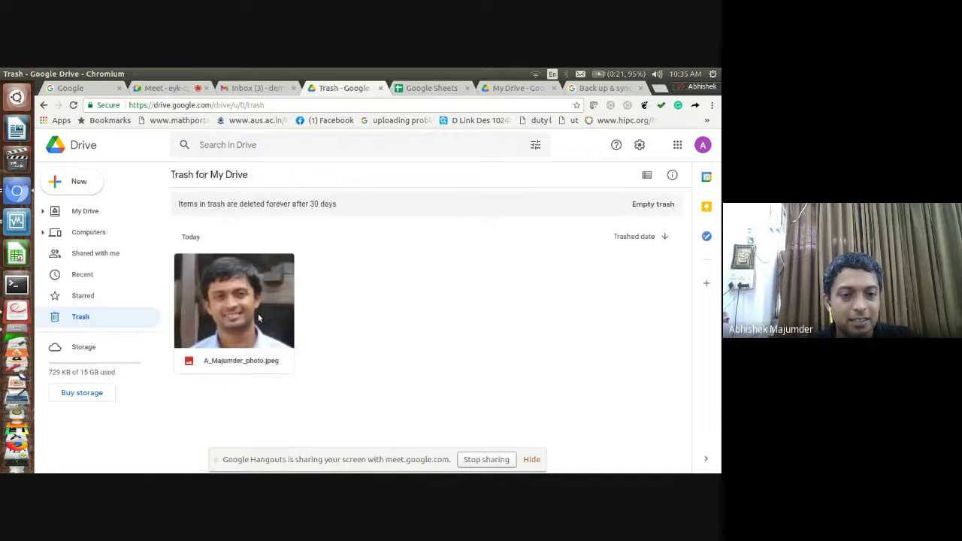
{"action": "left_click", "coordinate": [258, 319]}
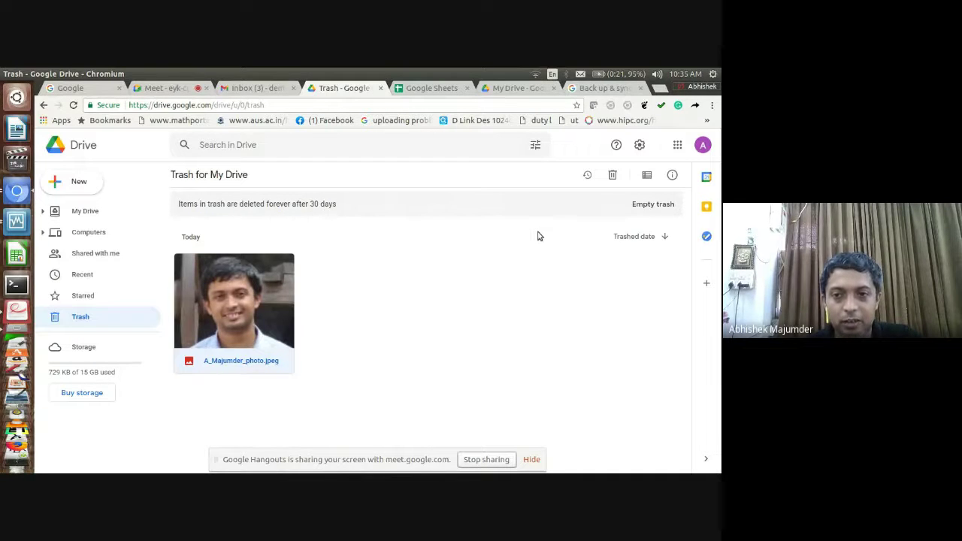
{"action": "left_click", "coordinate": [661, 204]}
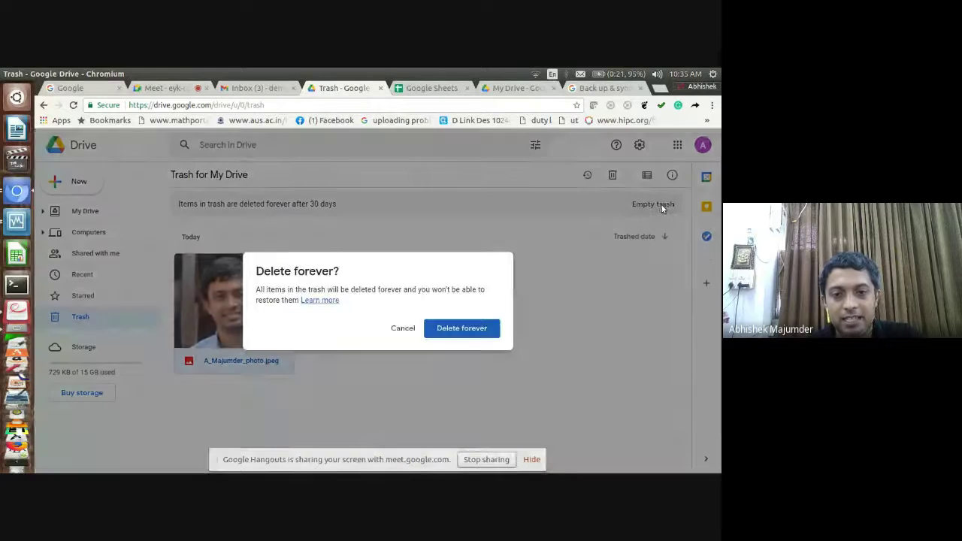
{"action": "left_click", "coordinate": [462, 328]}
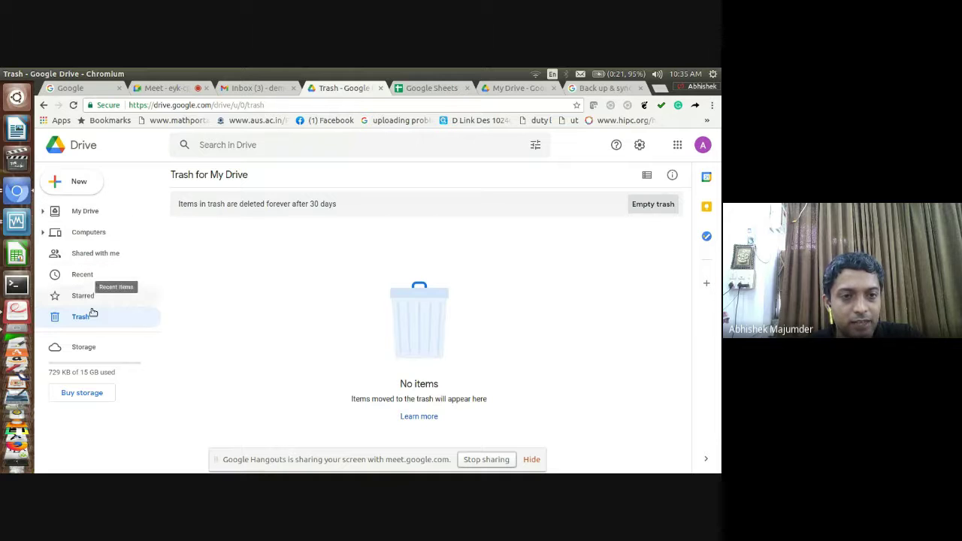
{"action": "left_click", "coordinate": [162, 89]}
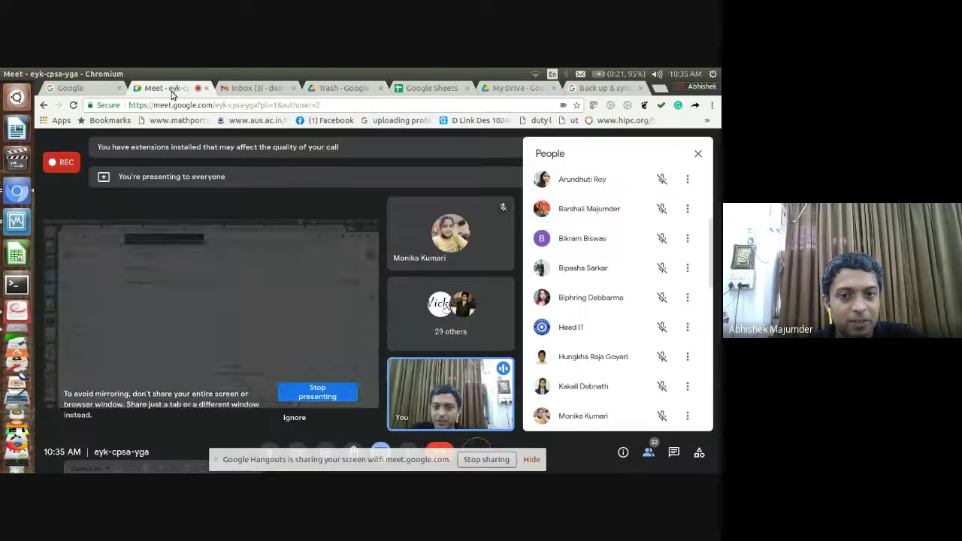
{"action": "left_click", "coordinate": [334, 89]}
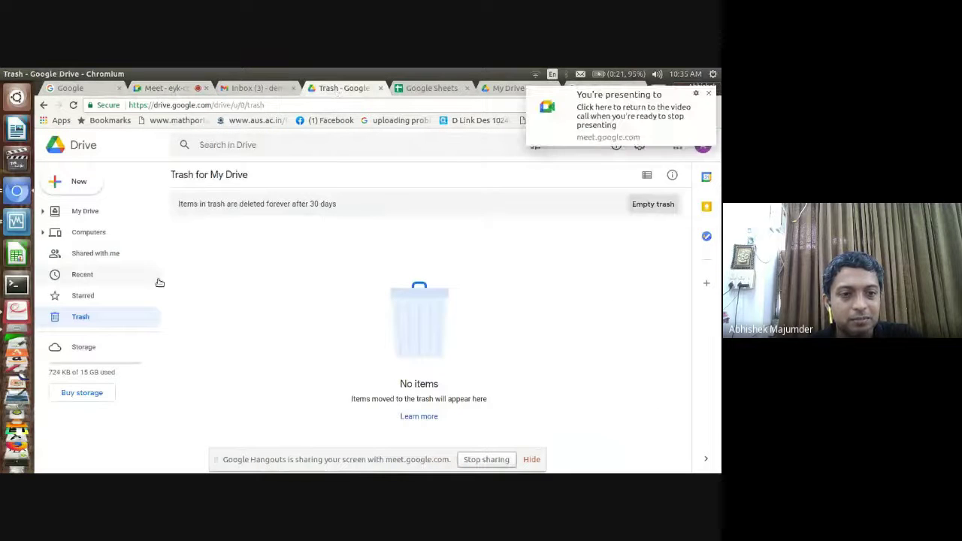
{"action": "left_click", "coordinate": [18, 319]}
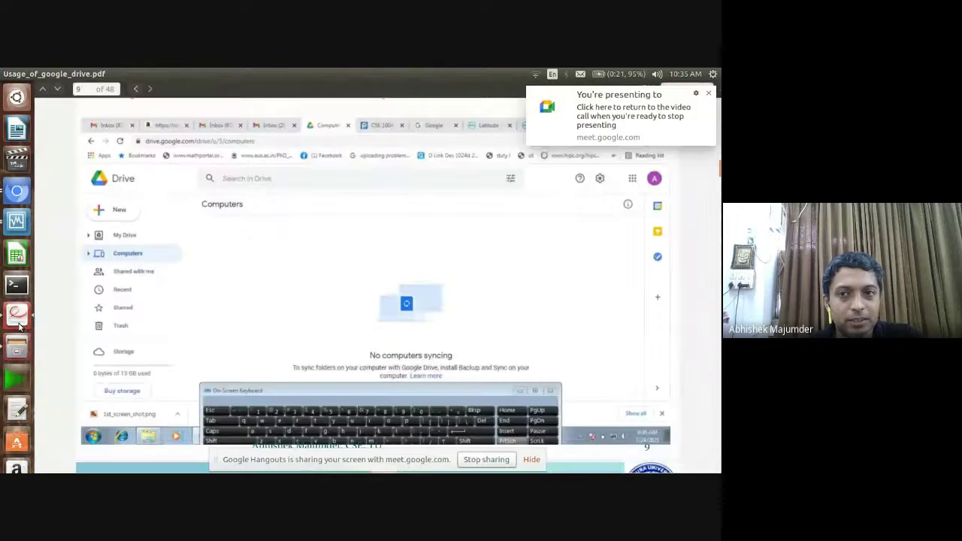
{"action": "scroll", "coordinate": [462, 288], "scroll_direction": "down", "scroll_amount": 1}
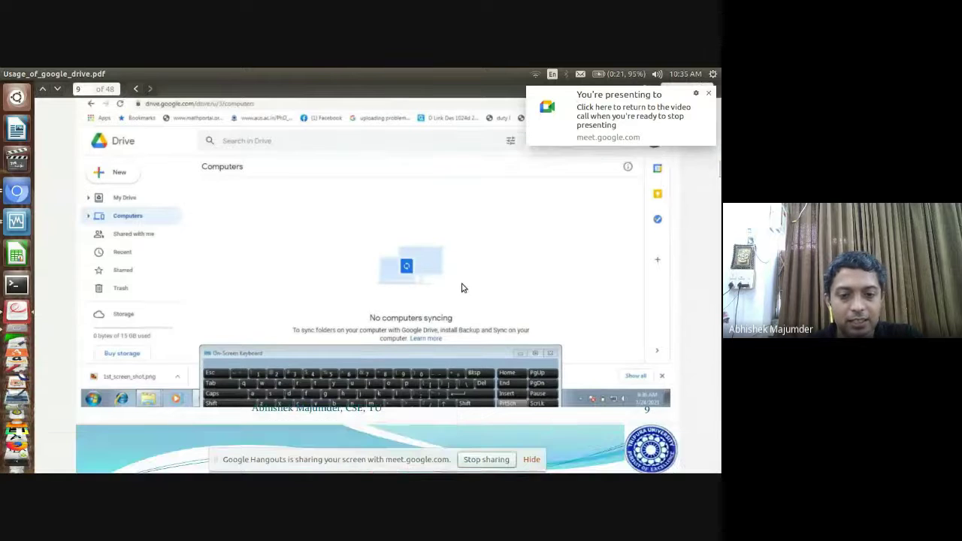
{"action": "scroll", "coordinate": [463, 288], "scroll_direction": "down", "scroll_amount": 10}
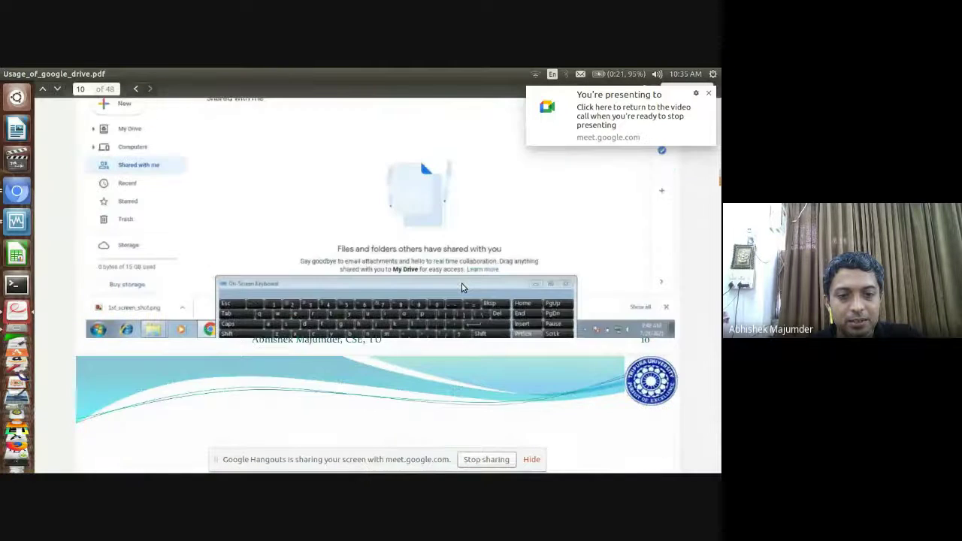
{"action": "scroll", "coordinate": [463, 288], "scroll_direction": "down", "scroll_amount": 10}
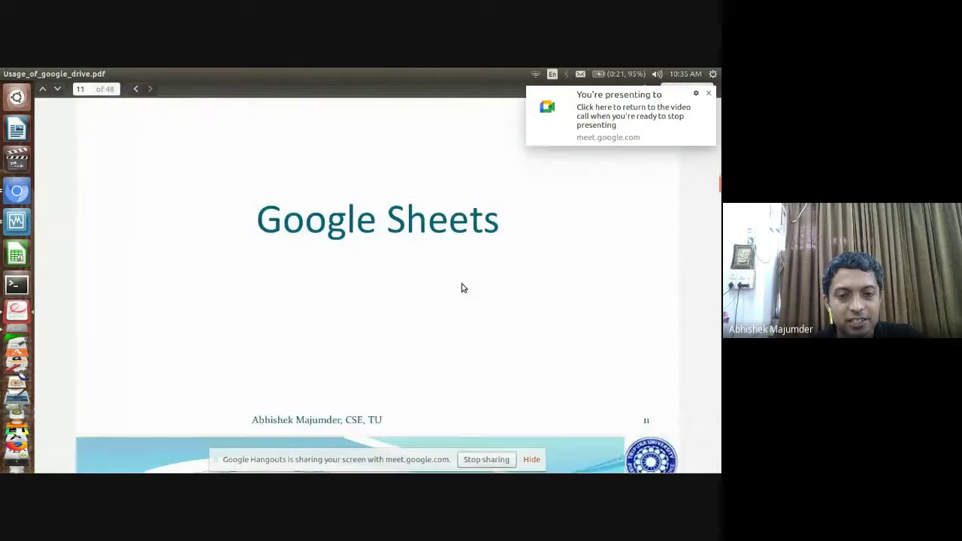
{"action": "scroll", "coordinate": [462, 288], "scroll_direction": "down", "scroll_amount": 10}
{"action": "scroll", "coordinate": [463, 288], "scroll_direction": "down", "scroll_amount": 1}
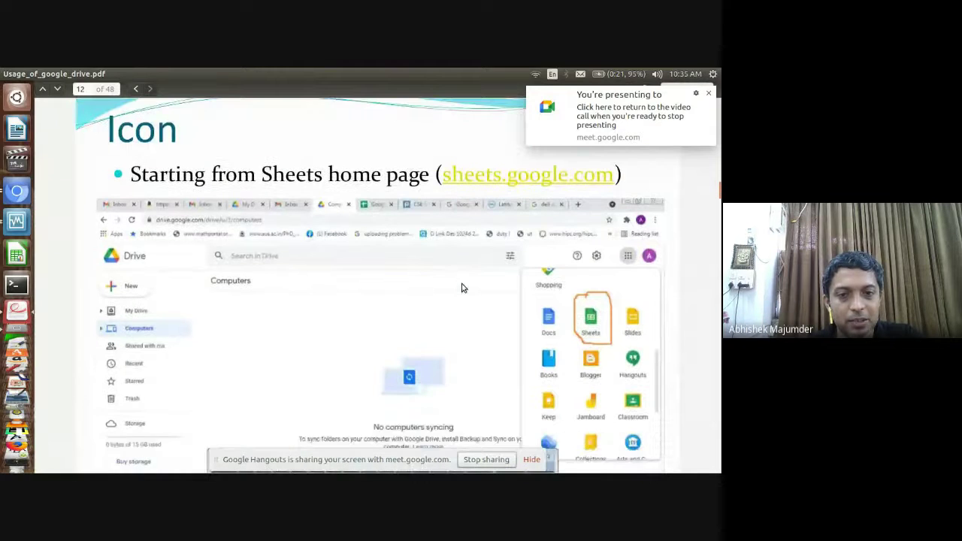
{"action": "scroll", "coordinate": [462, 288], "scroll_direction": "down", "scroll_amount": 1}
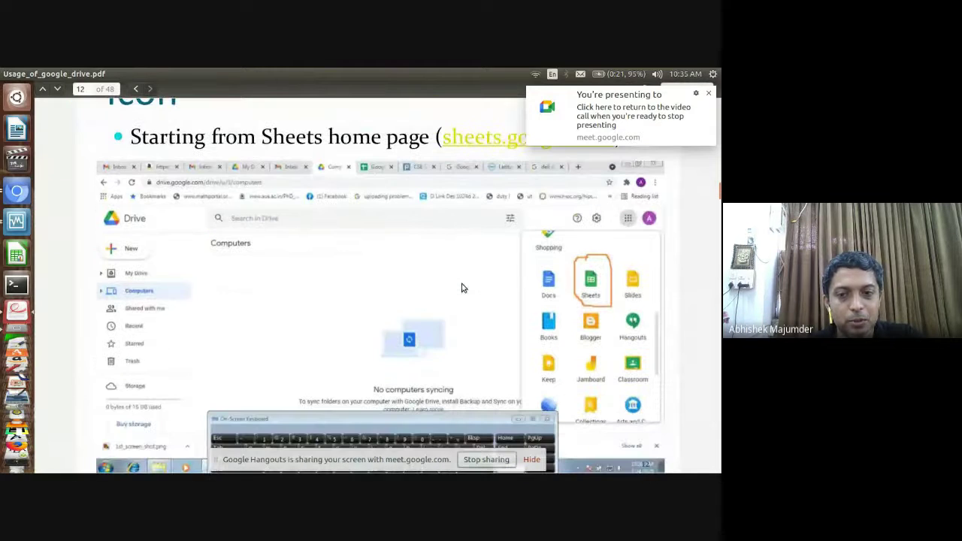
{"action": "left_click", "coordinate": [9, 195]}
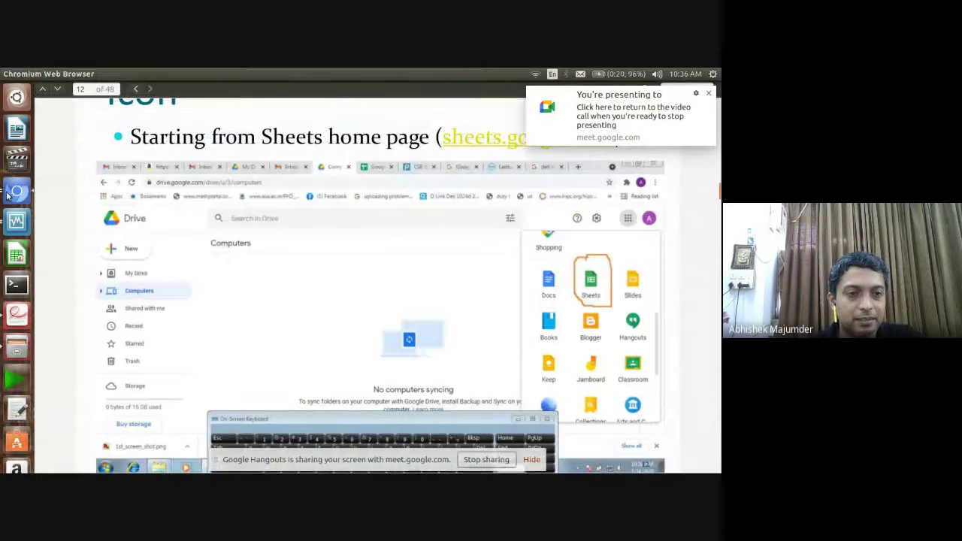
{"action": "left_click", "coordinate": [8, 196]}
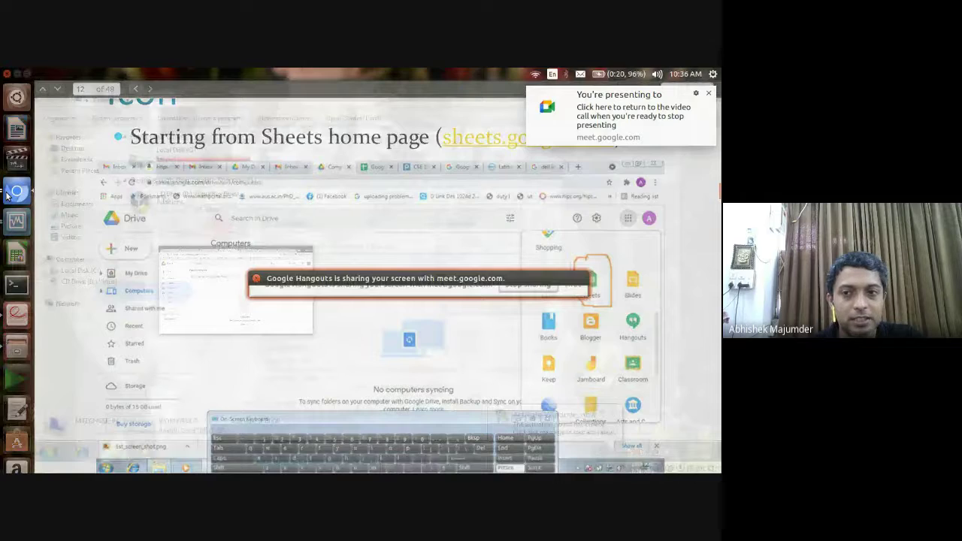
{"action": "left_click", "coordinate": [606, 190]}
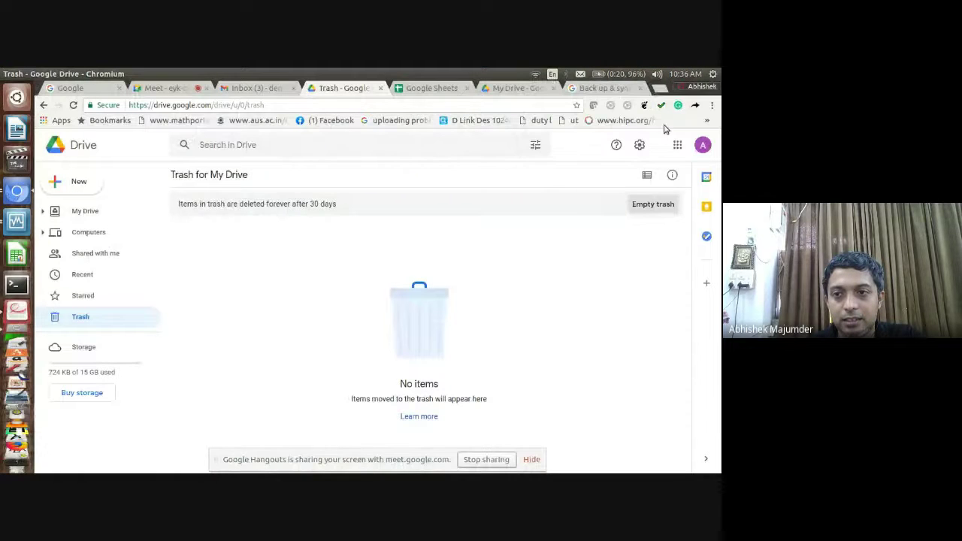
Launch Google Sheets in a new tab from the Google apps grid
{"action": "left_click", "coordinate": [678, 146]}
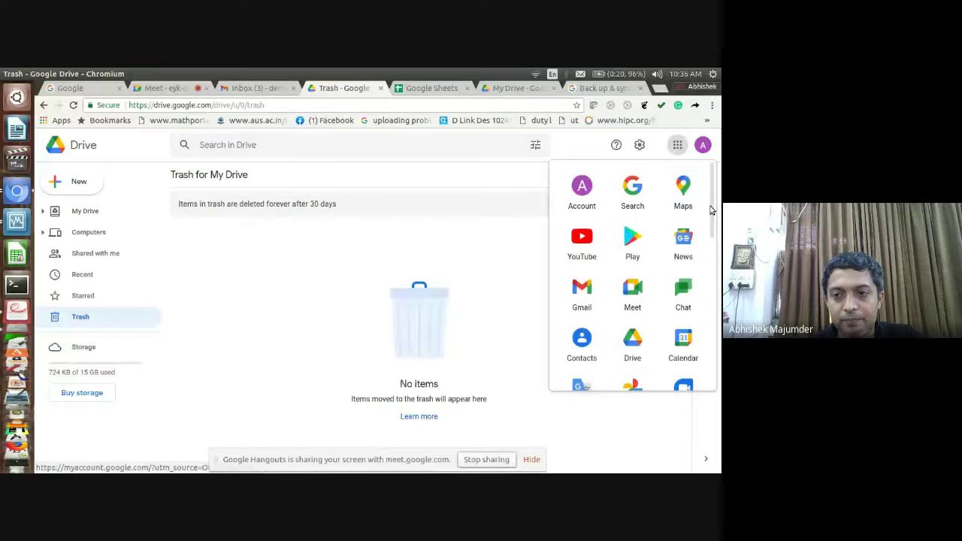
{"action": "left_click_drag", "start_coordinate": [711, 210], "coordinate": [704, 286]}
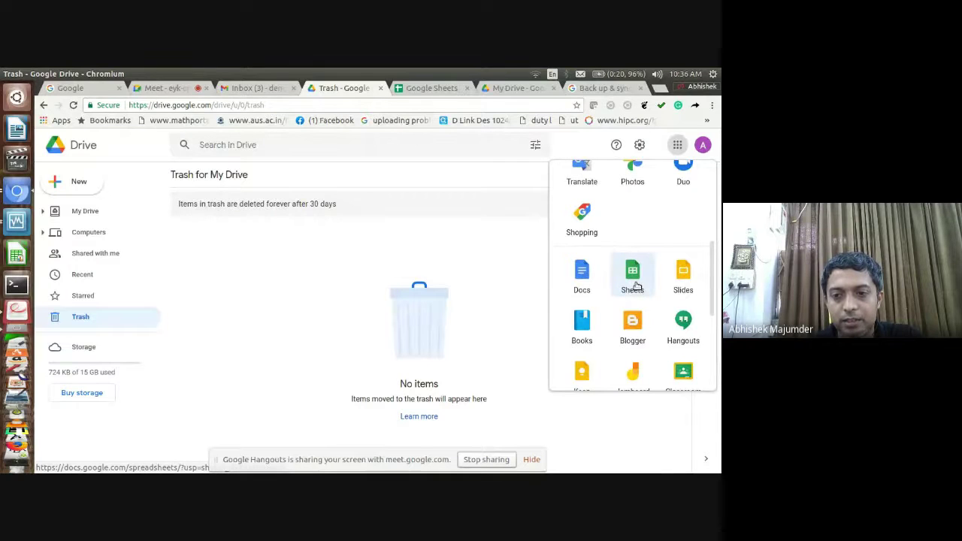
{"action": "left_click", "coordinate": [633, 276]}
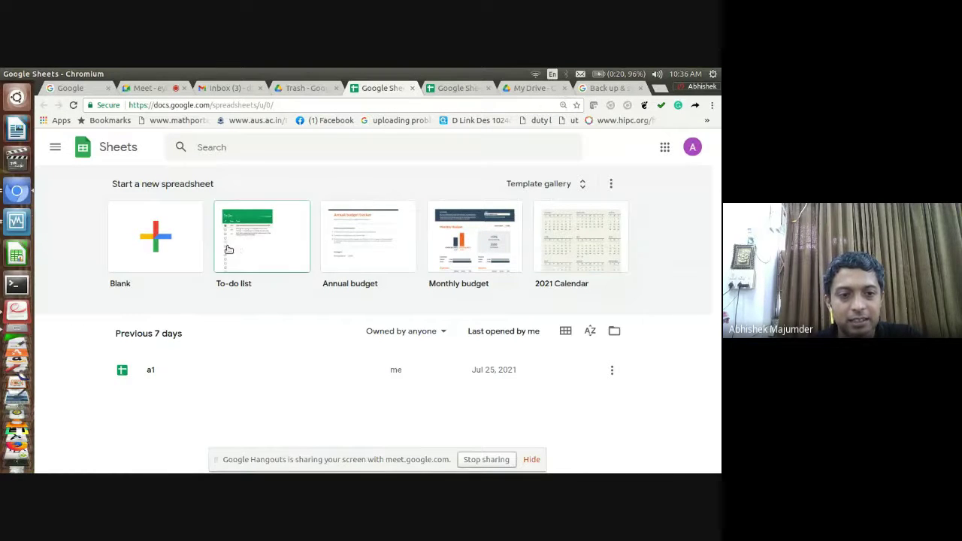
Start a Blank spreadsheet, dismiss the browser warning, and select its Untitled spreadsheet title
{"action": "left_click", "coordinate": [166, 248]}
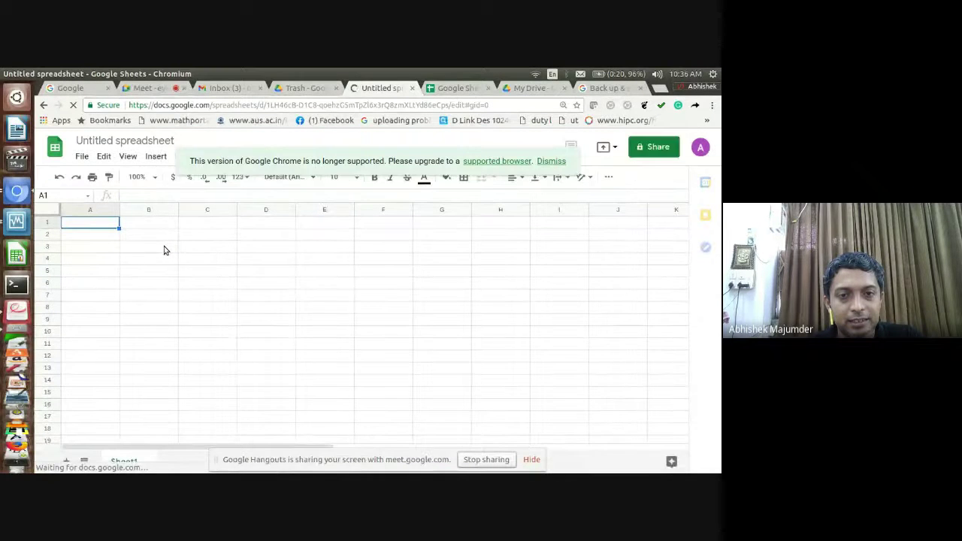
{"action": "left_click", "coordinate": [552, 161]}
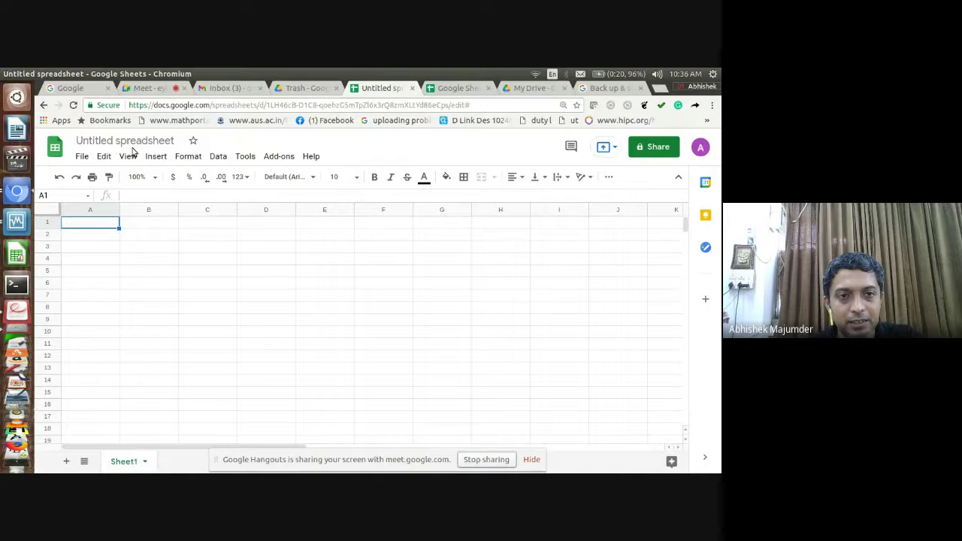
{"action": "left_click", "coordinate": [157, 91]}
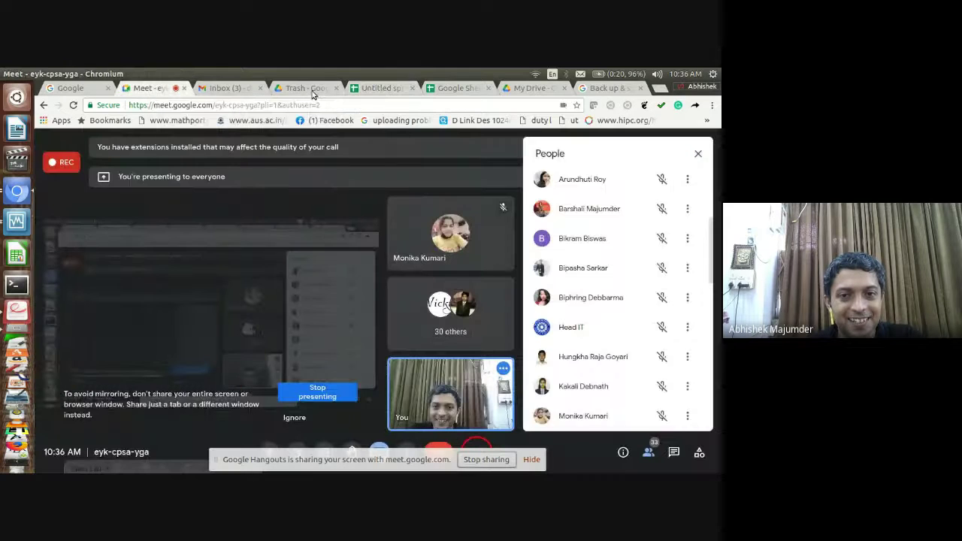
{"action": "left_click", "coordinate": [372, 89]}
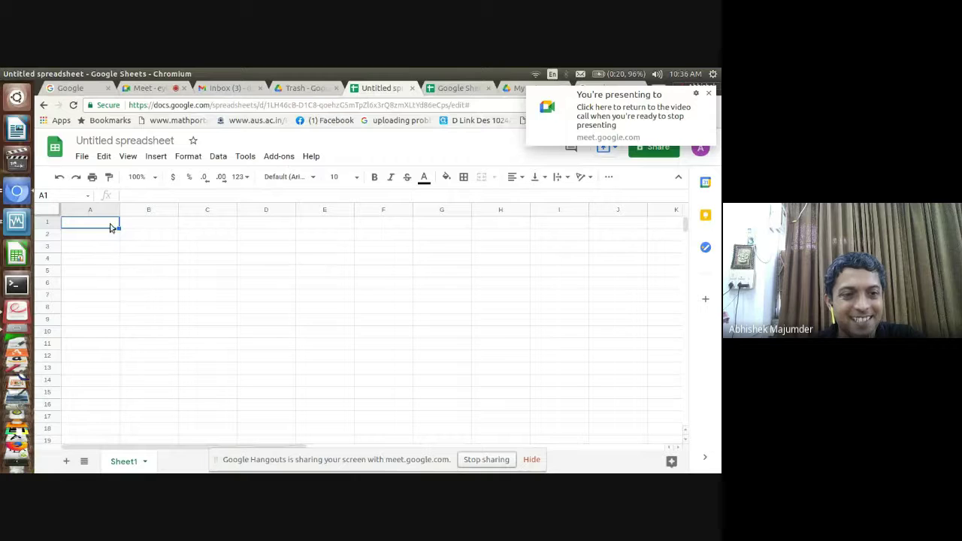
{"action": "left_click", "coordinate": [156, 140]}
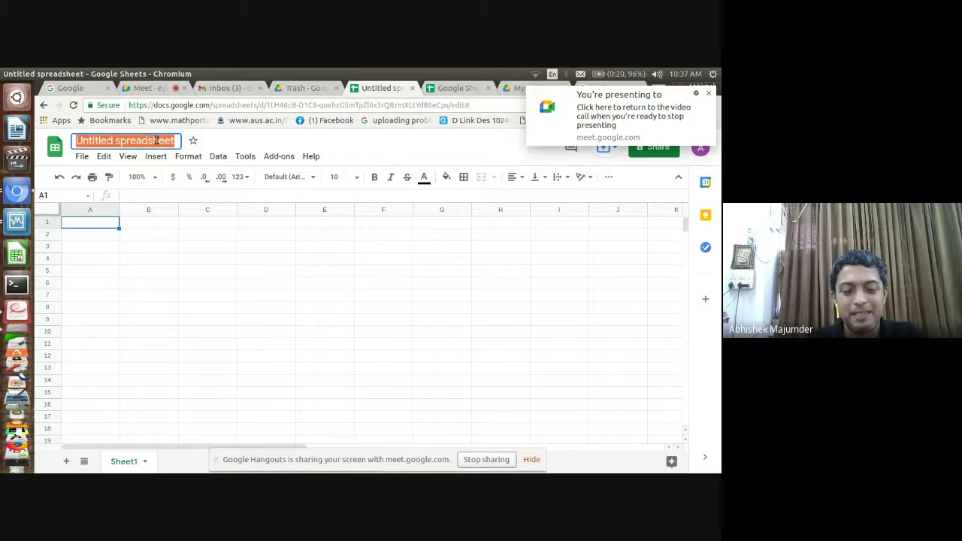
Retitle the spreadsheet TU_2 and commit the name by clicking into the grid
{"action": "type", "text": "TU_2"}
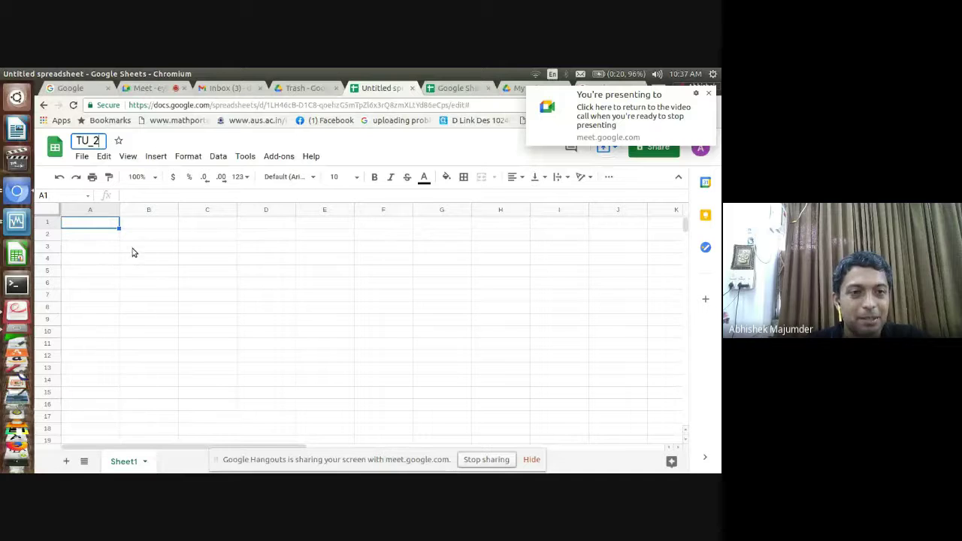
{"action": "left_click", "coordinate": [110, 247]}
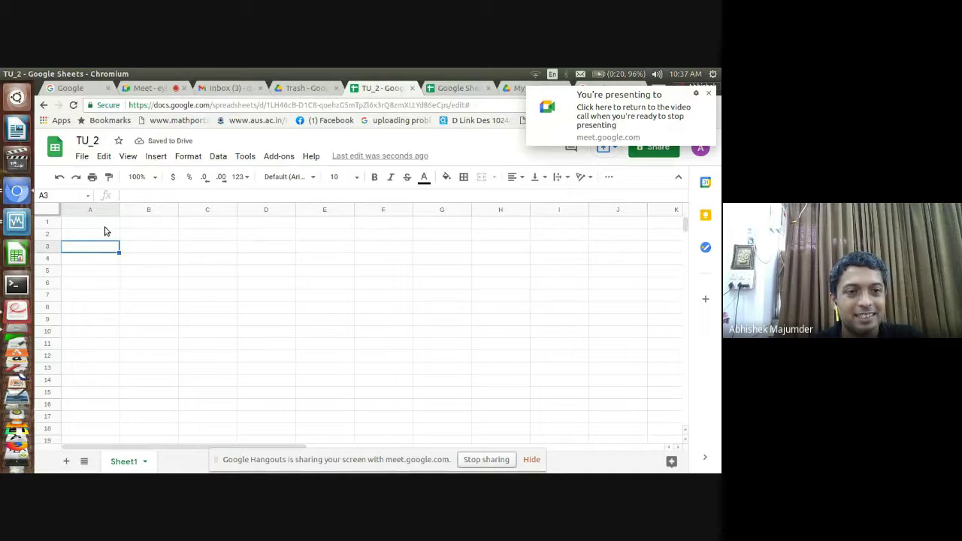
{"action": "left_click", "coordinate": [105, 227]}
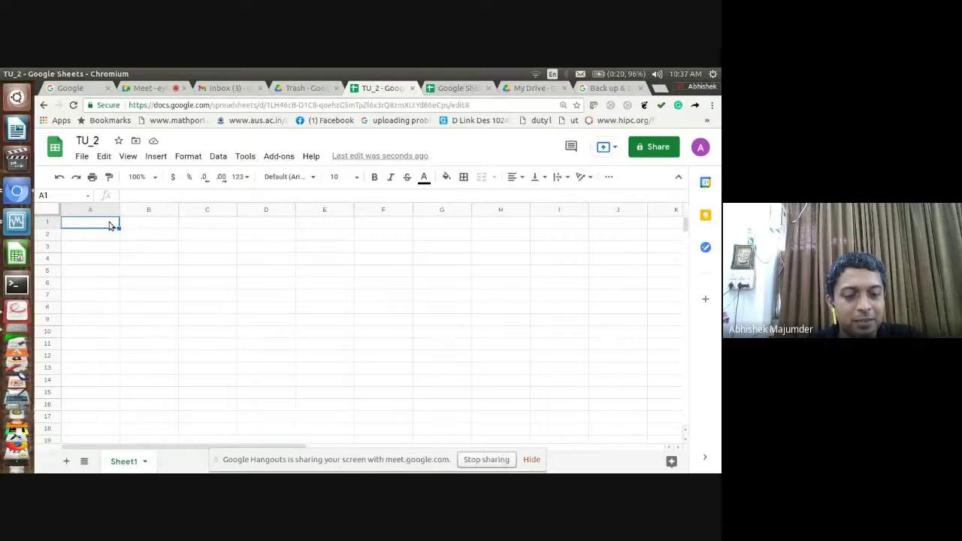
Enter 20, 40, 50 and 60 down cells A1–A4, then select A6 for a total
{"action": "type", "text": "20"}
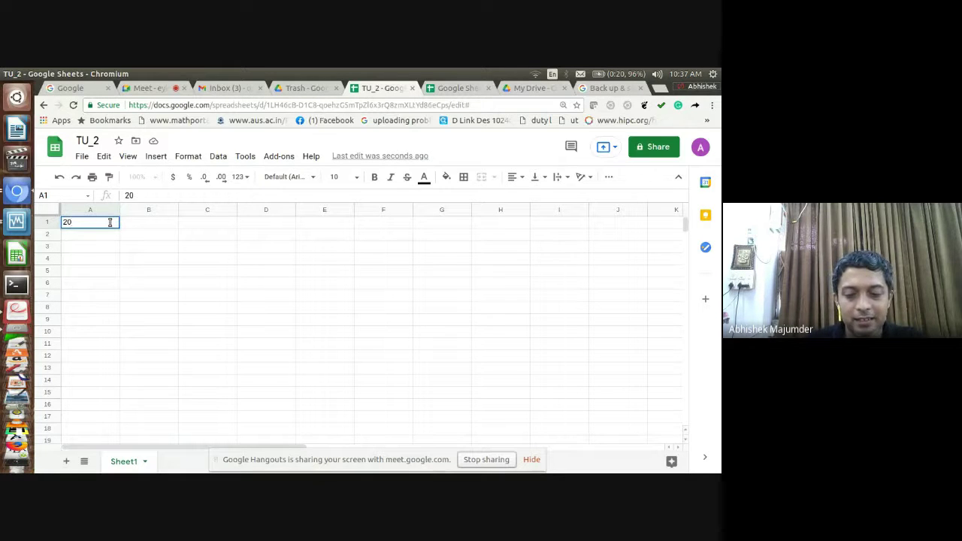
{"action": "key", "text": "Return"}
{"action": "type", "text": "40"}
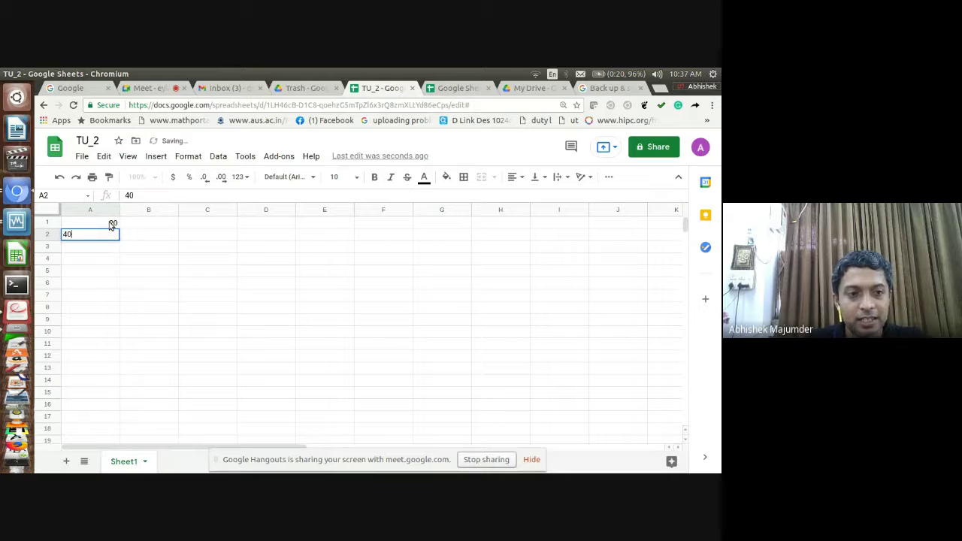
{"action": "key", "text": "Return"}
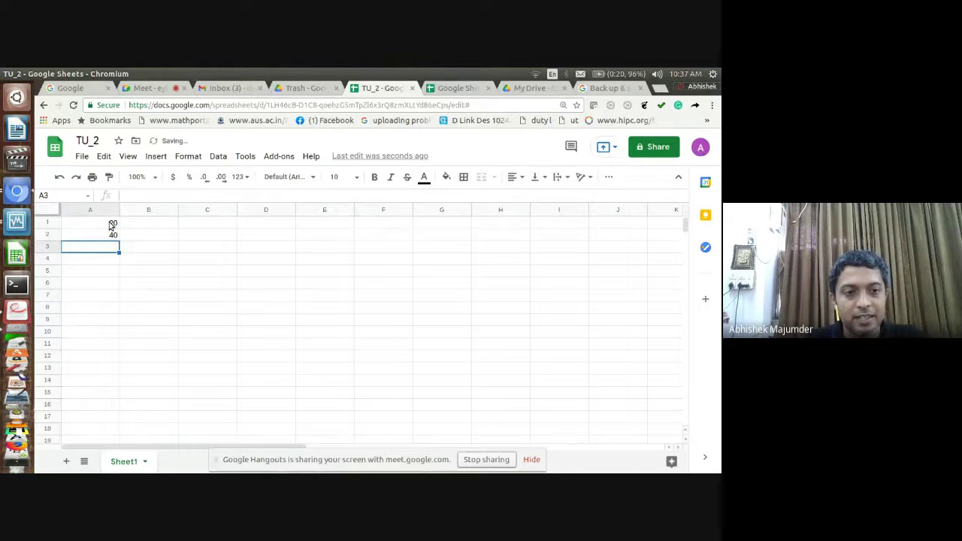
{"action": "type", "text": "50"}
{"action": "key", "text": "Return"}
{"action": "type", "text": "60"}
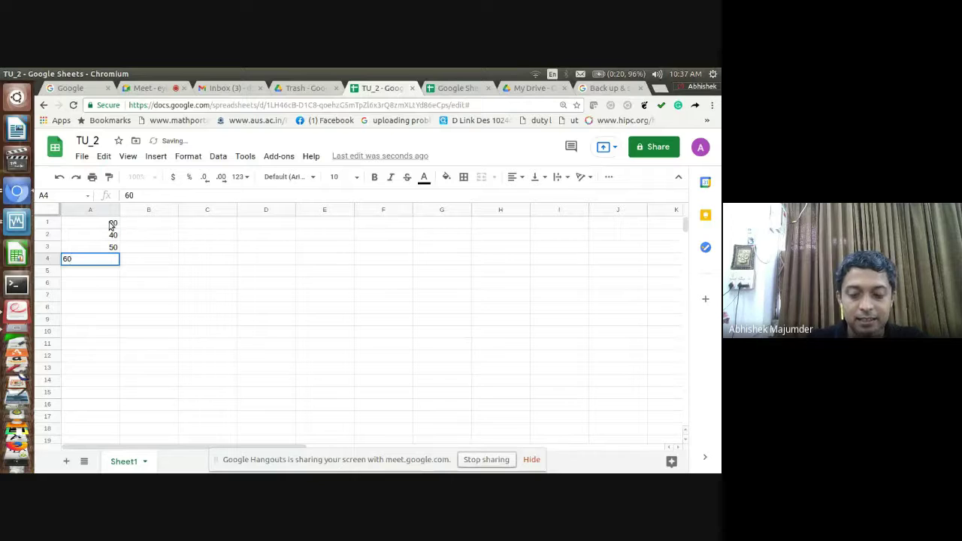
{"action": "key", "text": "Return"}
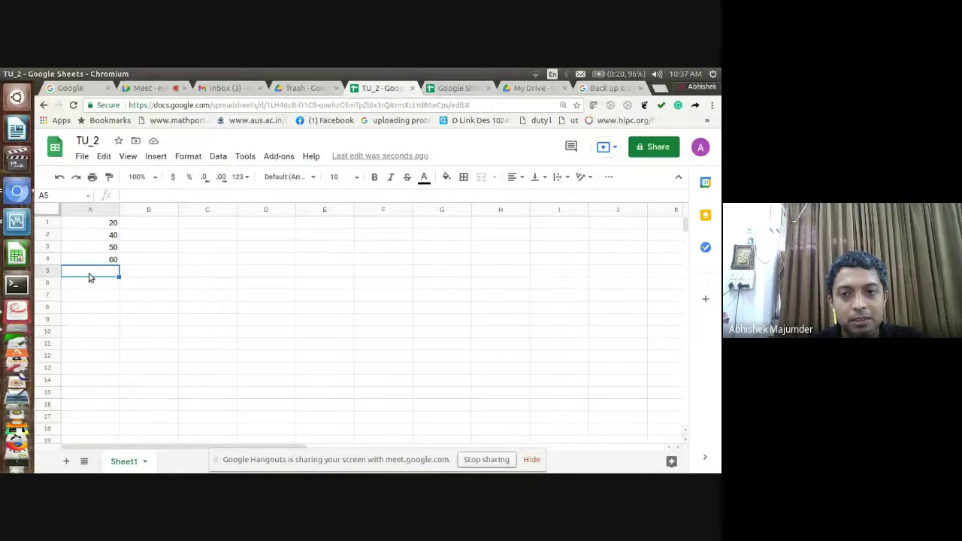
{"action": "left_click", "coordinate": [102, 225]}
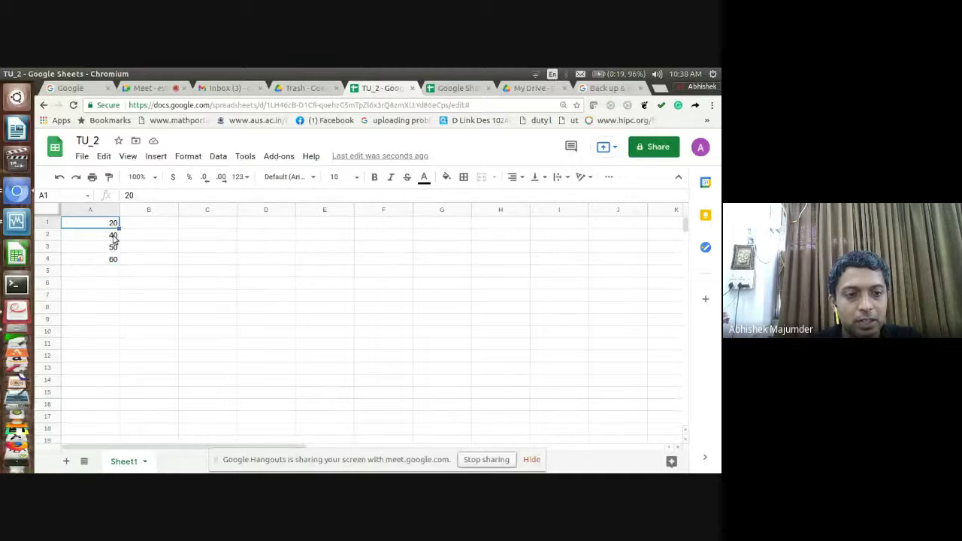
{"action": "left_click", "coordinate": [100, 286]}
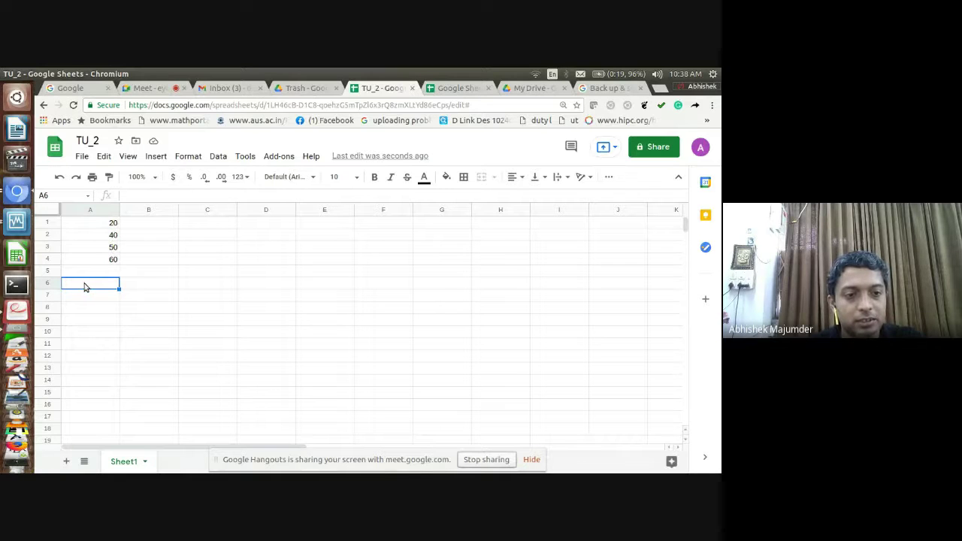
Enter =SUM(A1:A4) in cell A6 so it totals 170
{"action": "type", "text": "="}
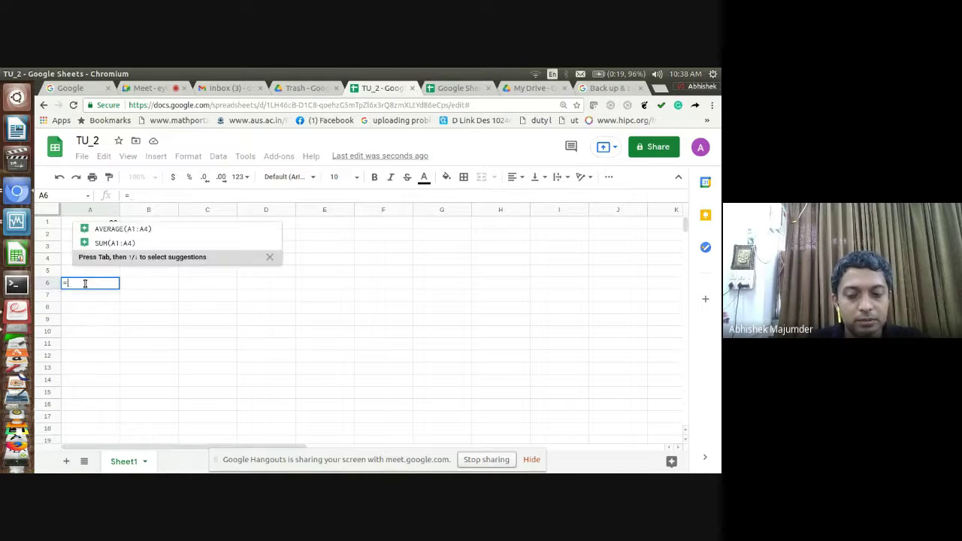
{"action": "type", "text": "(s"}
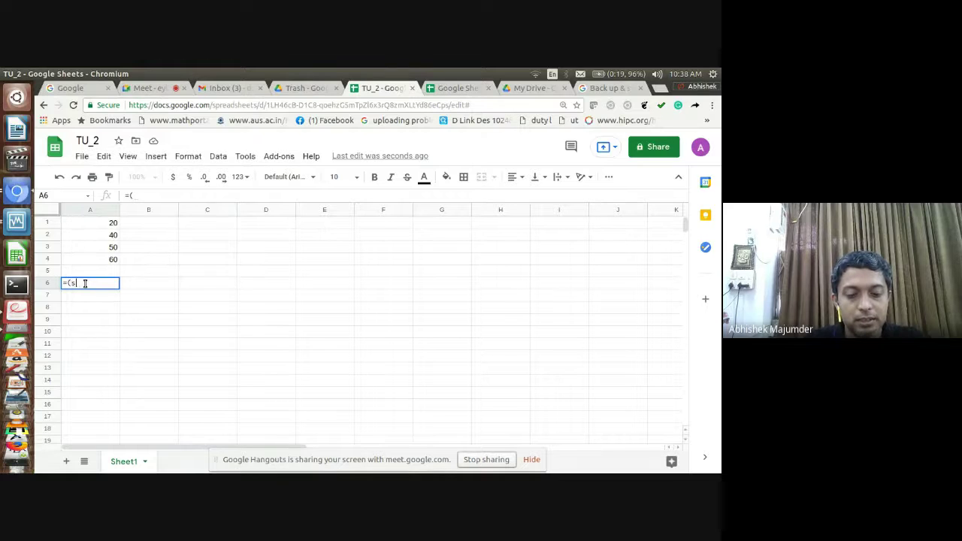
{"action": "type", "text": "um"}
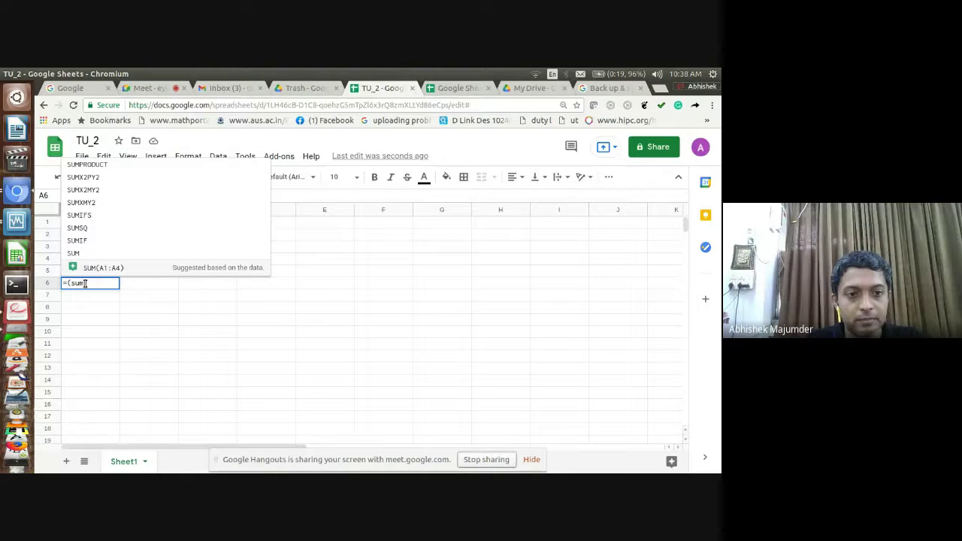
{"action": "key", "text": "BackSpace"}
{"action": "key", "text": "BackSpace"}
{"action": "key", "text": "BackSpace"}
{"action": "type", "text": "SUM"}
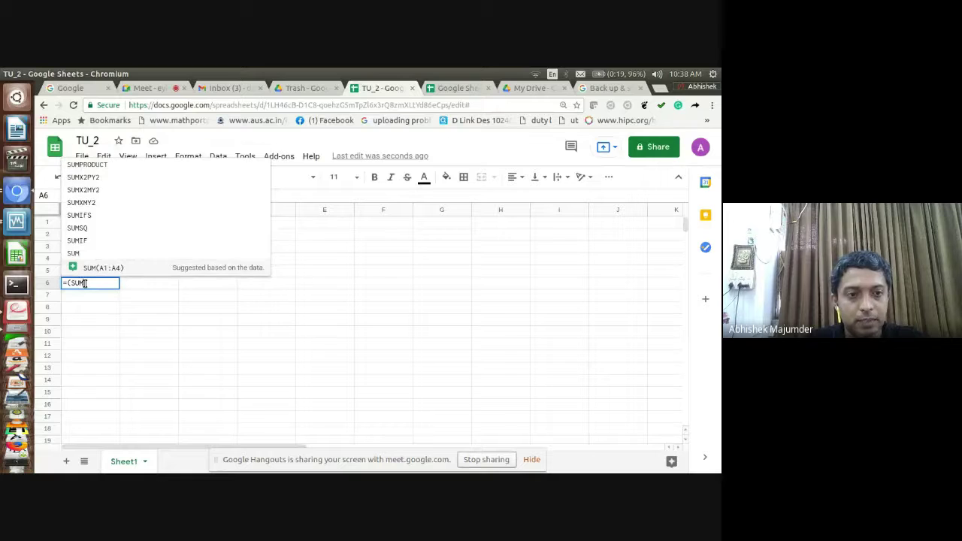
{"action": "type", "text": "a1"}
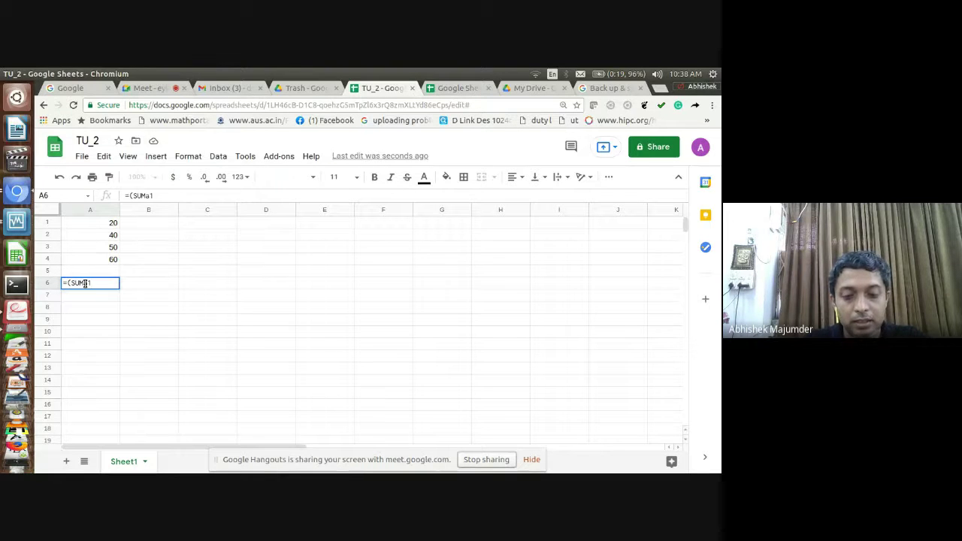
{"action": "type", "text": ":"}
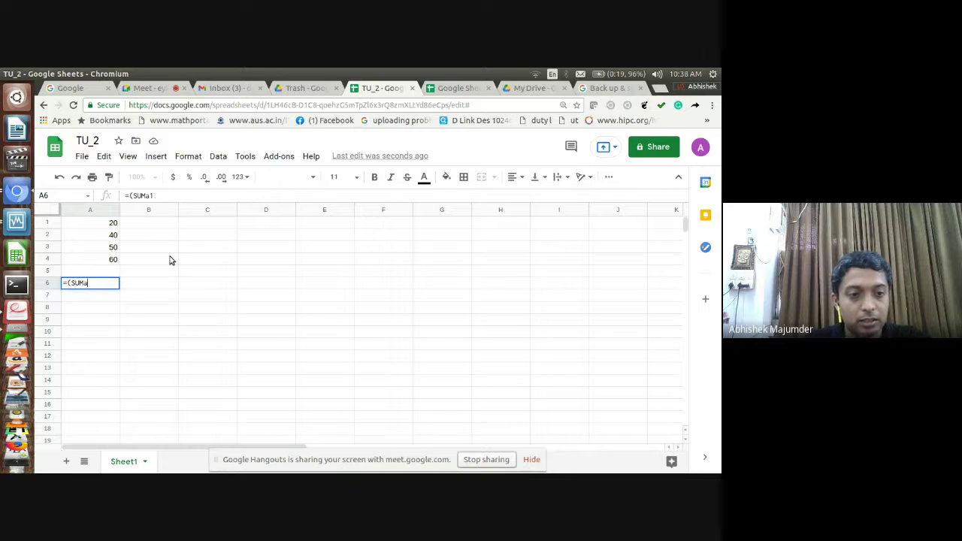
{"action": "key", "text": "BackSpace"}
{"action": "key", "text": "BackSpace"}
{"action": "key", "text": "BackSpace"}
{"action": "key", "text": "BackSpace"}
{"action": "key", "text": "BackSpace"}
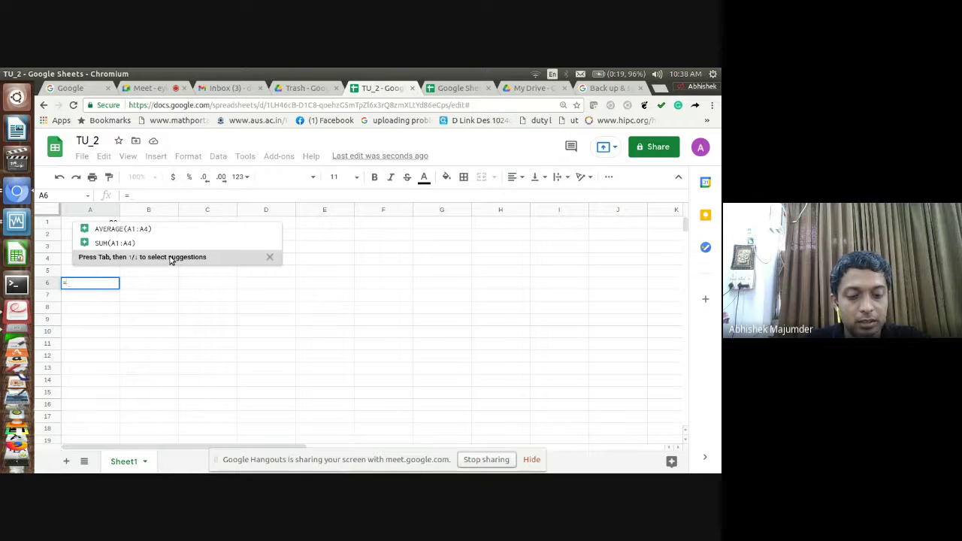
{"action": "type", "text": "SUM("}
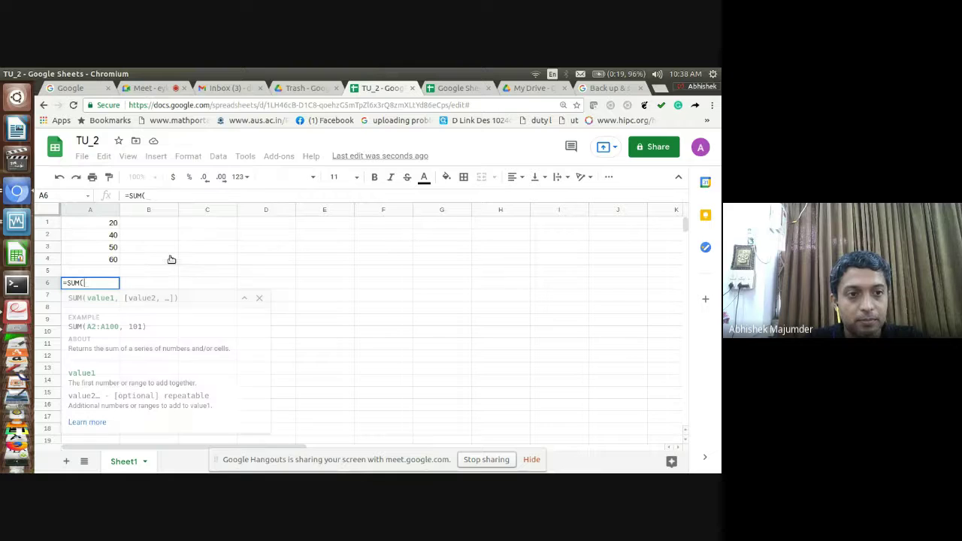
{"action": "type", "text": "A1"}
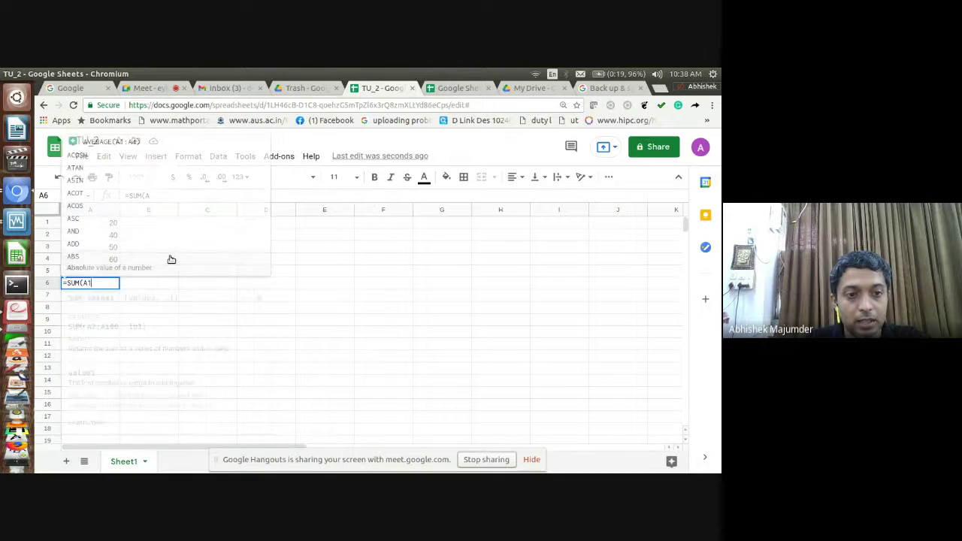
{"action": "type", "text": ":A"}
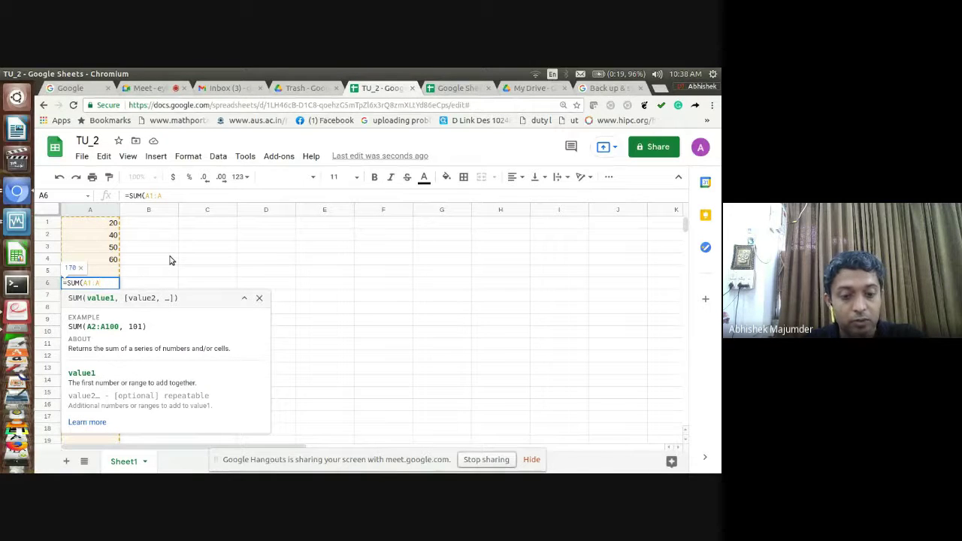
{"action": "type", "text": "4"}
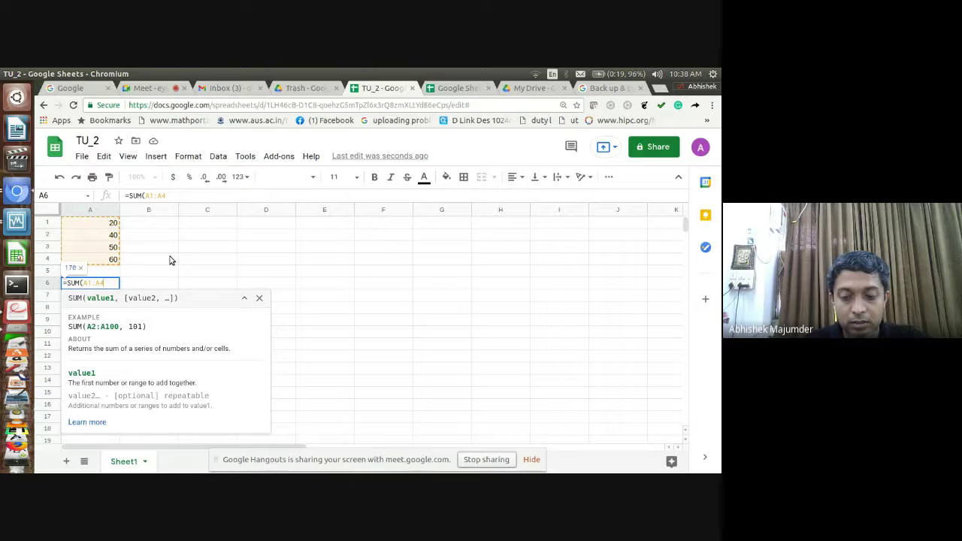
{"action": "type", "text": ")"}
{"action": "key", "text": "Return"}
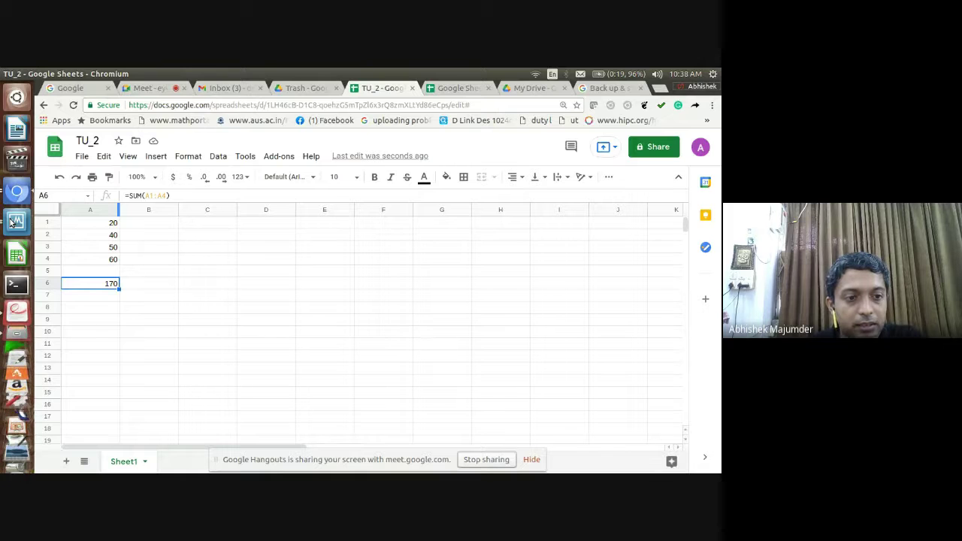
{"action": "left_click", "coordinate": [11, 222]}
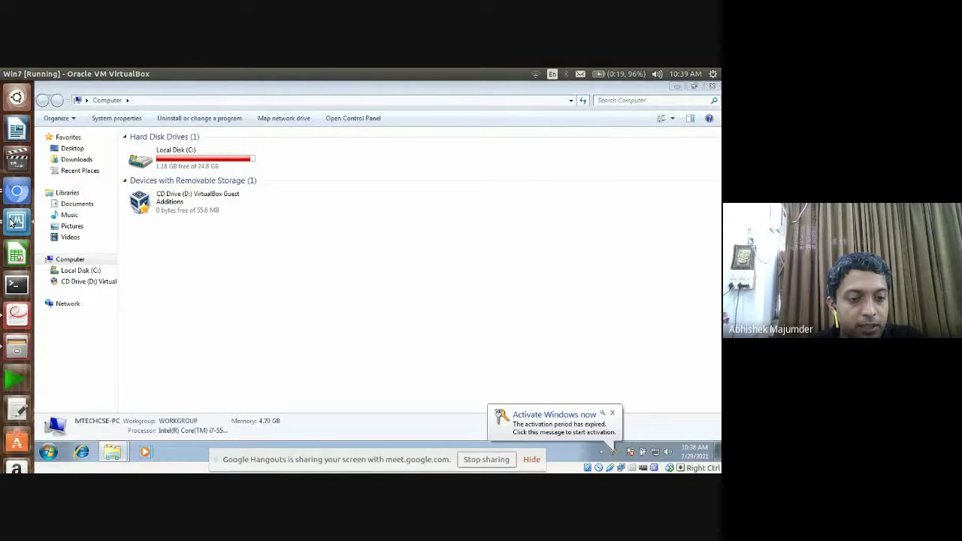
Shut down the Windows 7 virtual machine and return to Chromium's Google Meet call
{"action": "left_click", "coordinate": [48, 452]}
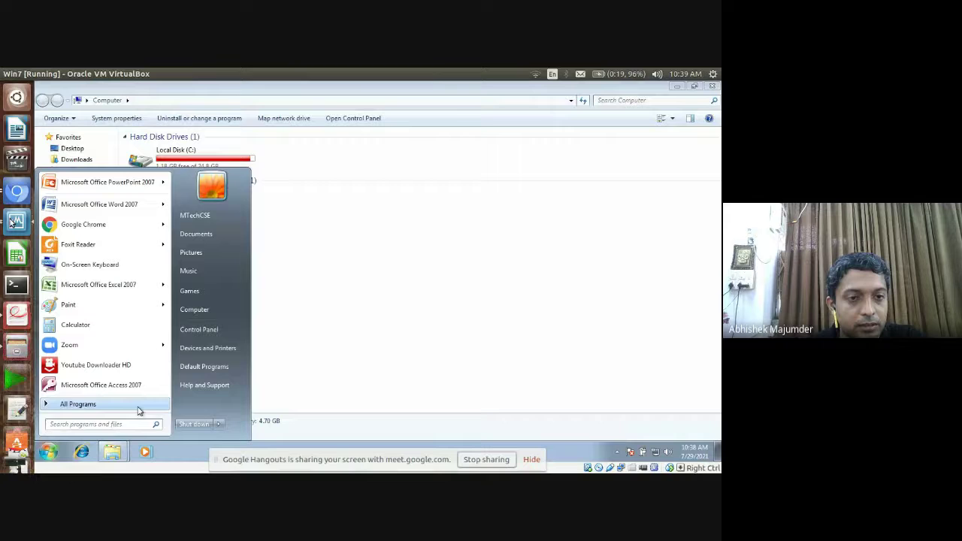
{"action": "left_click", "coordinate": [188, 424]}
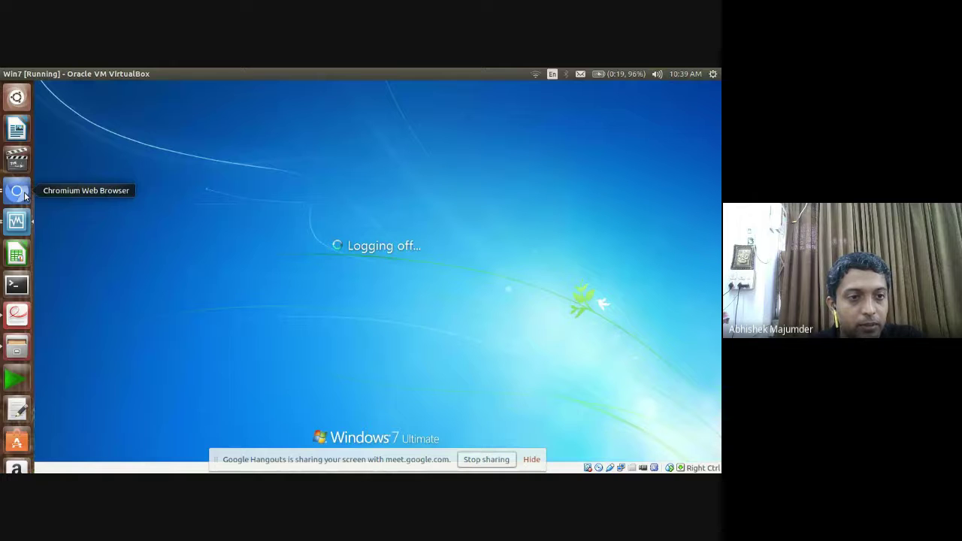
{"action": "left_click", "coordinate": [20, 192]}
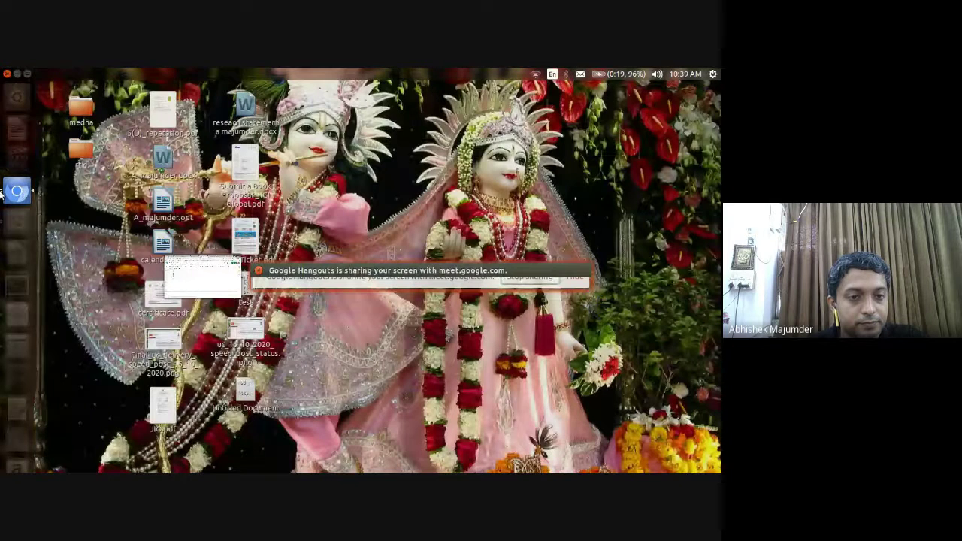
{"action": "left_click", "coordinate": [17, 191]}
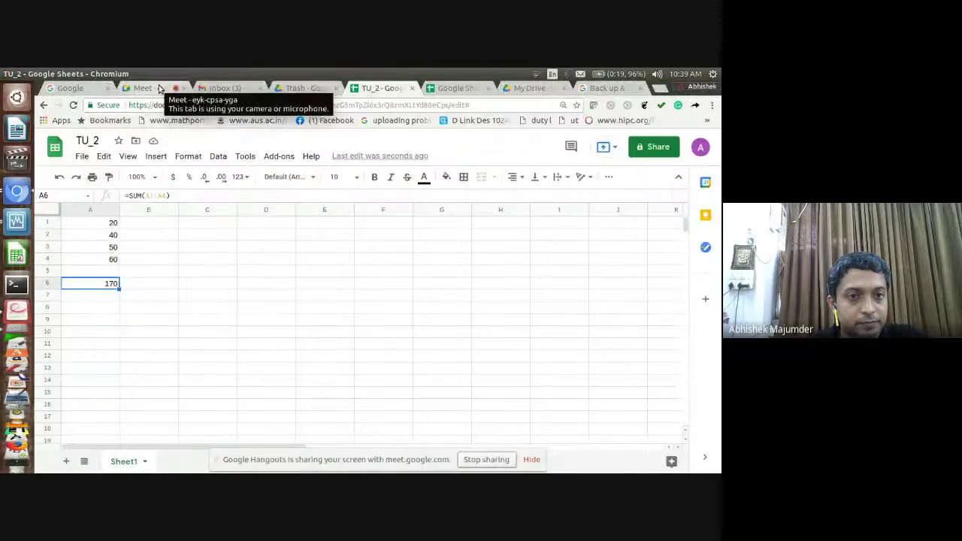
{"action": "left_click", "coordinate": [158, 89]}
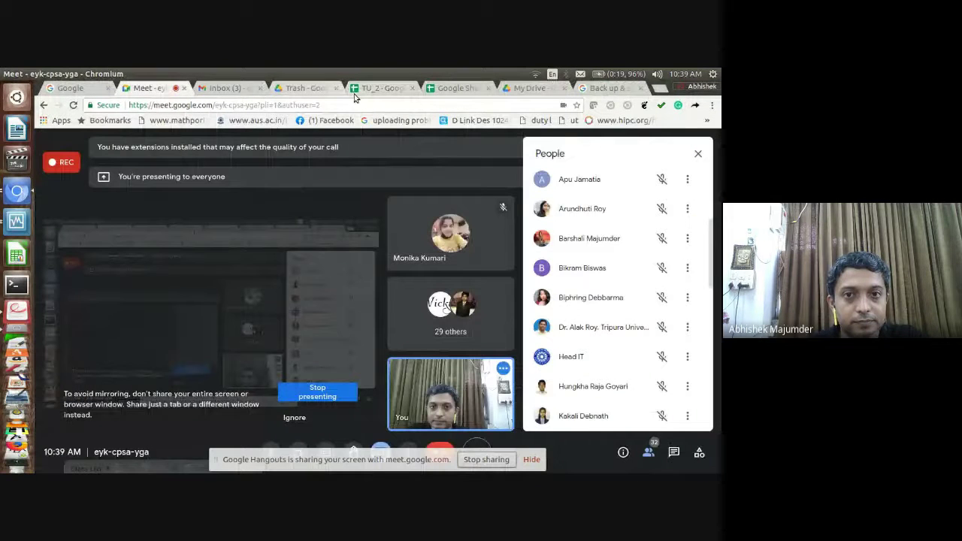
{"action": "left_click", "coordinate": [378, 90]}
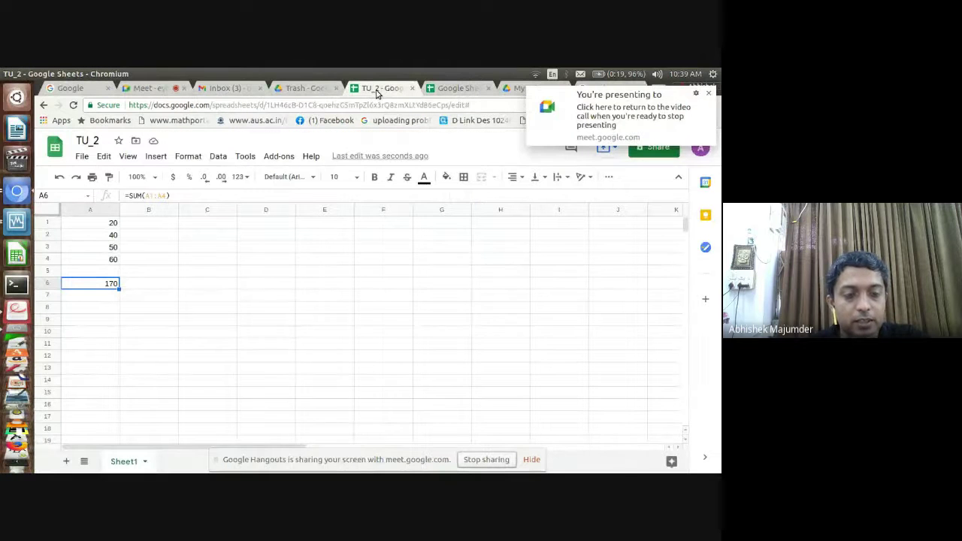
{"action": "left_click", "coordinate": [166, 309]}
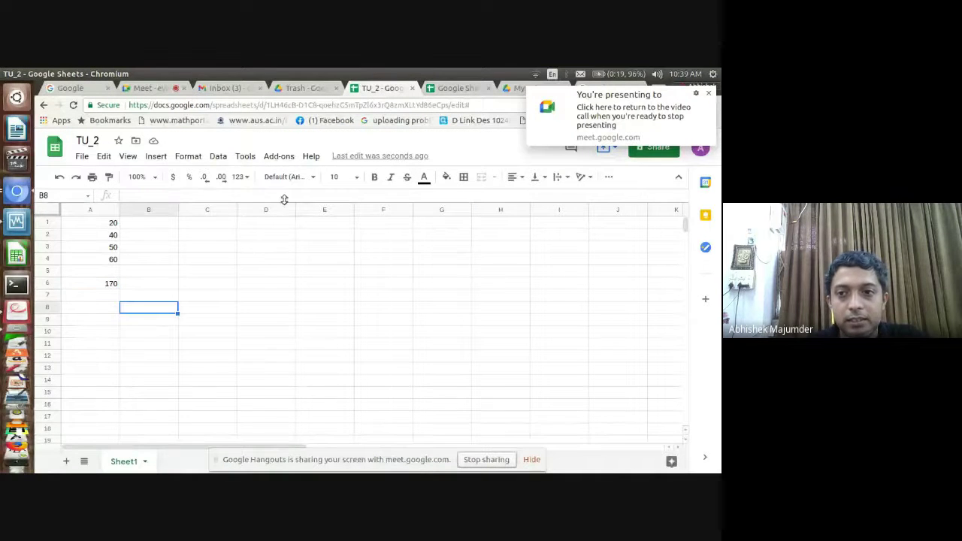
{"action": "left_click", "coordinate": [710, 95]}
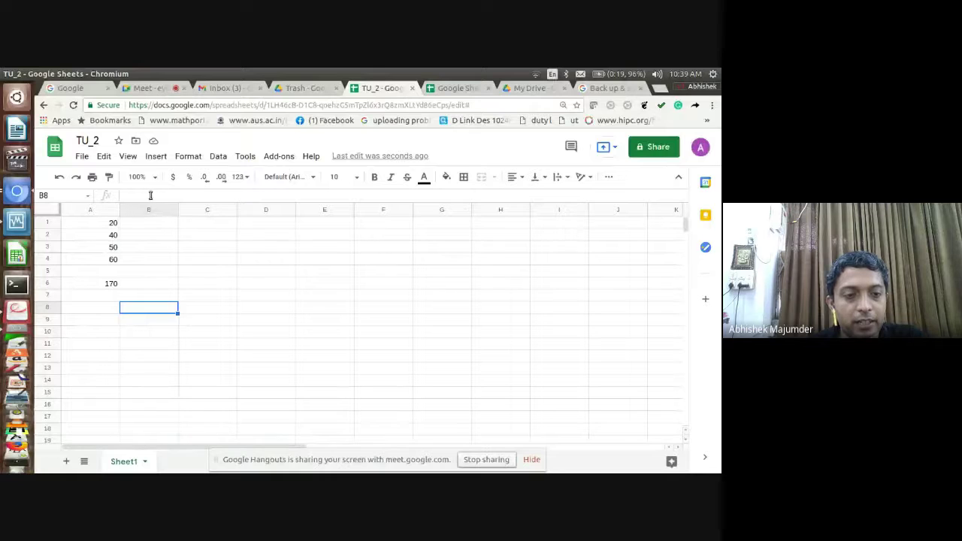
{"action": "left_click", "coordinate": [110, 286]}
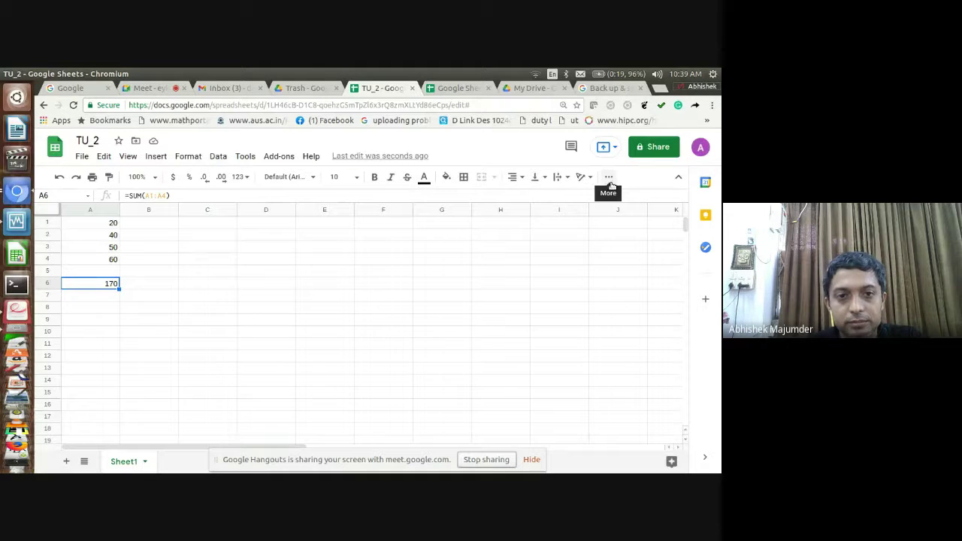
{"action": "left_click", "coordinate": [82, 156]}
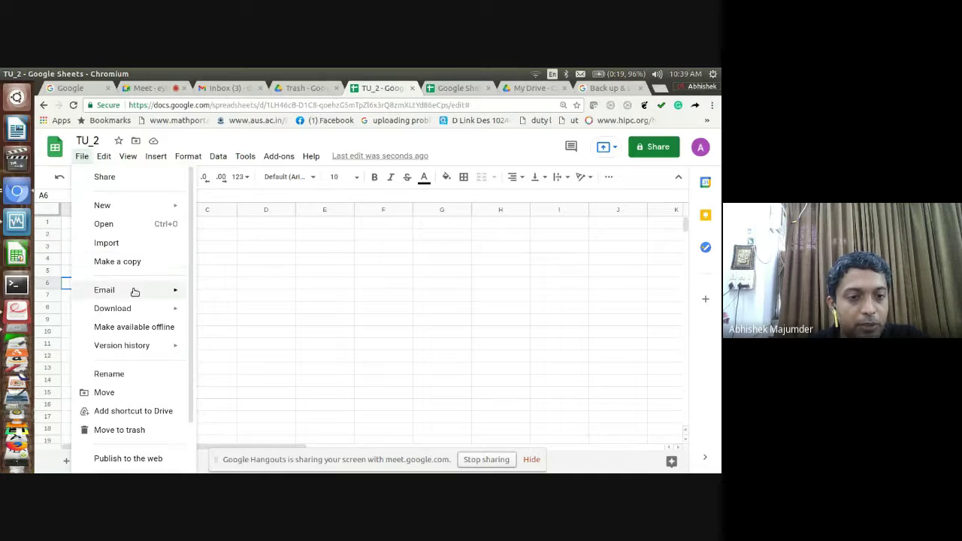
{"action": "mouse_move", "coordinate": [135, 292]}
{"action": "mouse_move", "coordinate": [133, 310]}
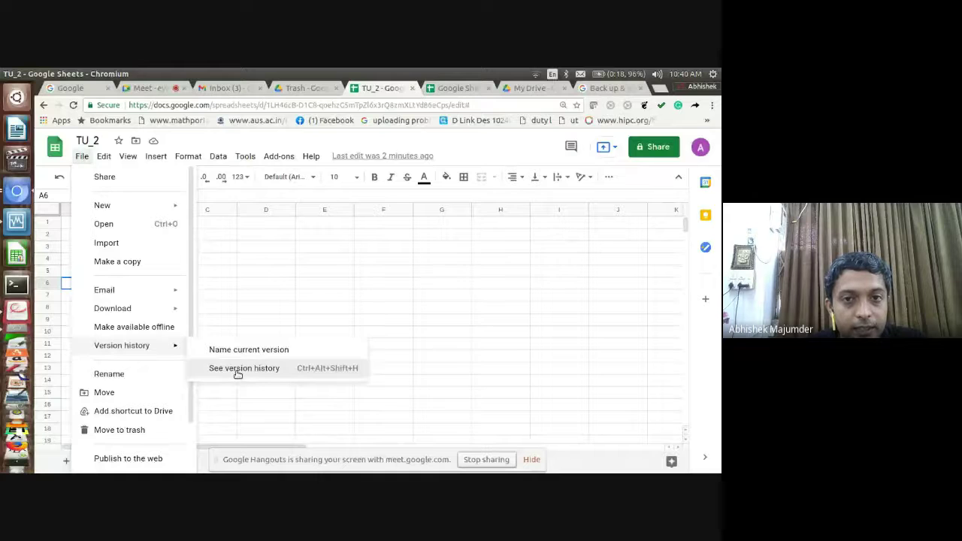
{"action": "left_click", "coordinate": [238, 369]}
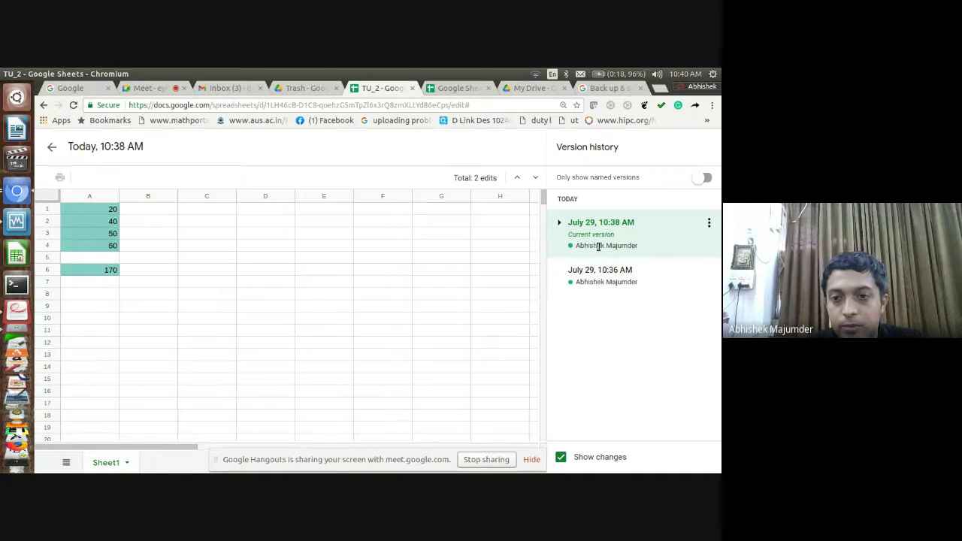
{"action": "left_click", "coordinate": [605, 280]}
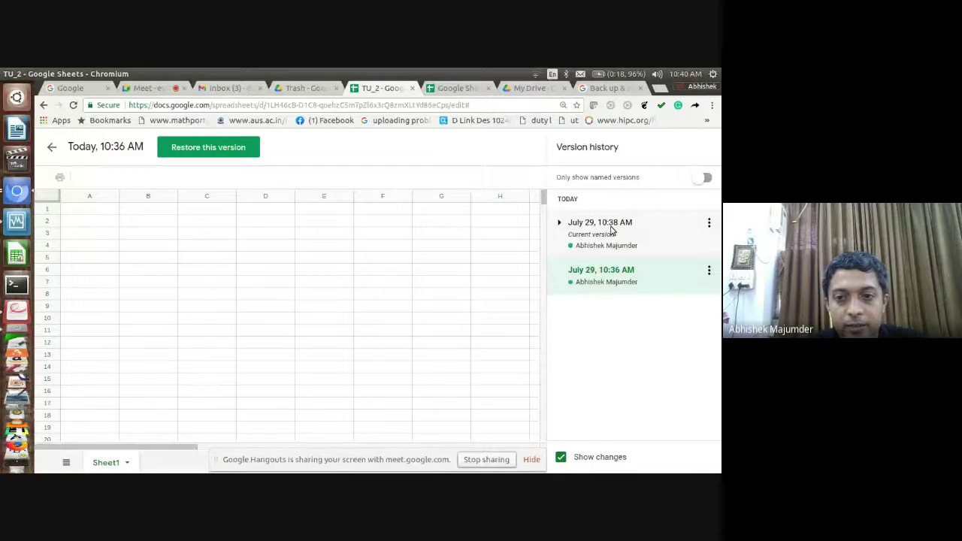
{"action": "left_click", "coordinate": [611, 229]}
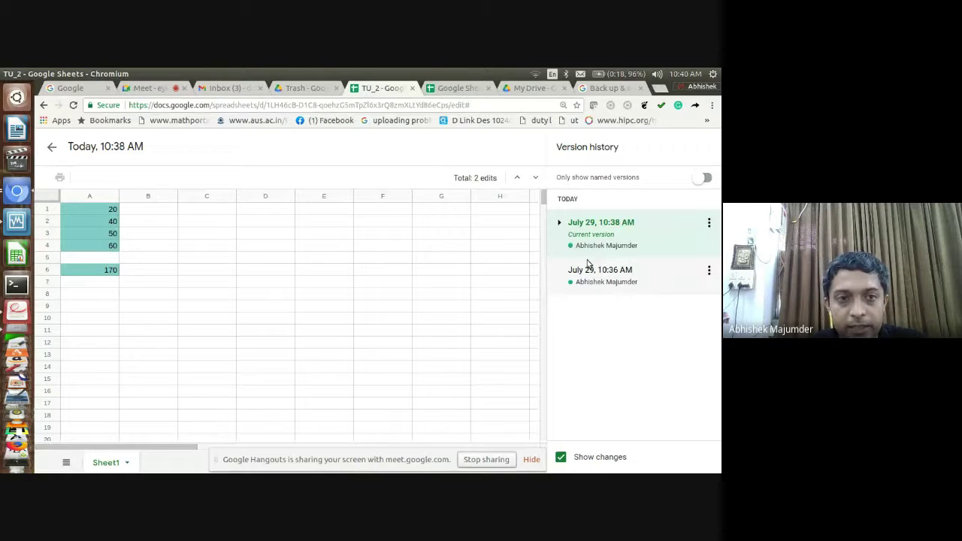
{"action": "left_click", "coordinate": [53, 151]}
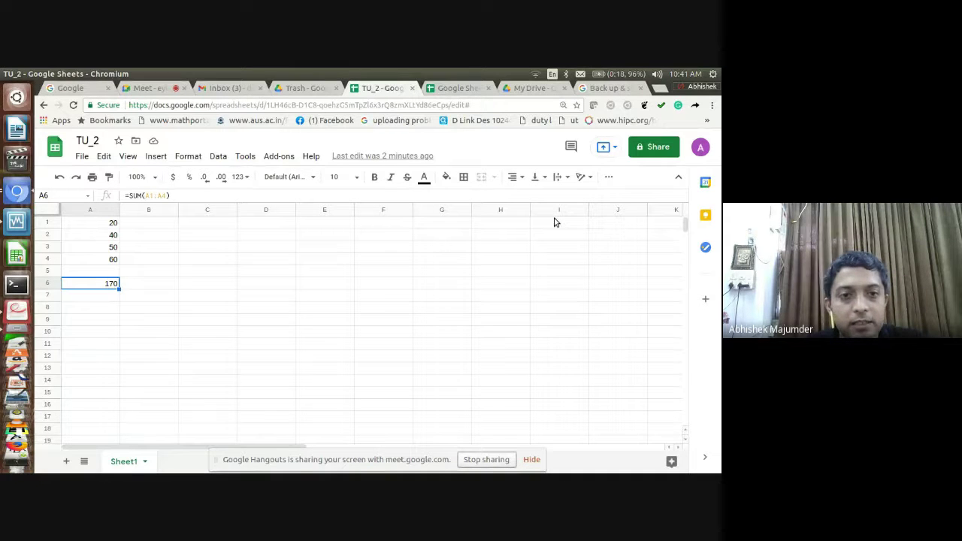
{"action": "left_click", "coordinate": [609, 181]}
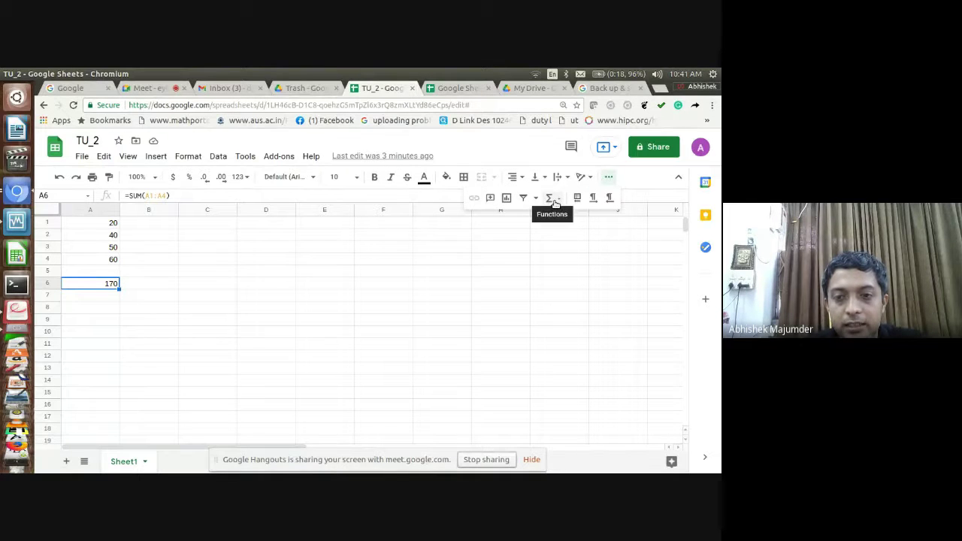
{"action": "left_click", "coordinate": [553, 200]}
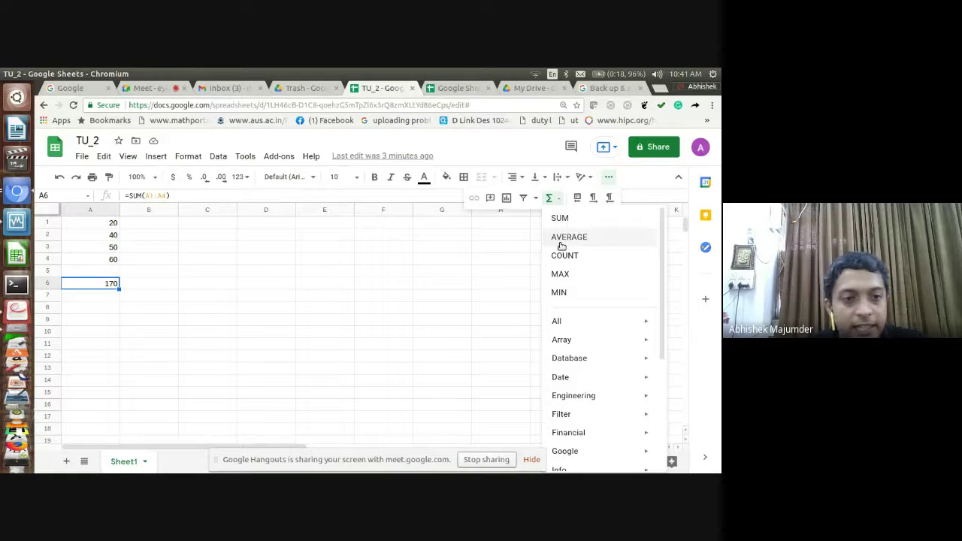
{"action": "left_click", "coordinate": [114, 223]}
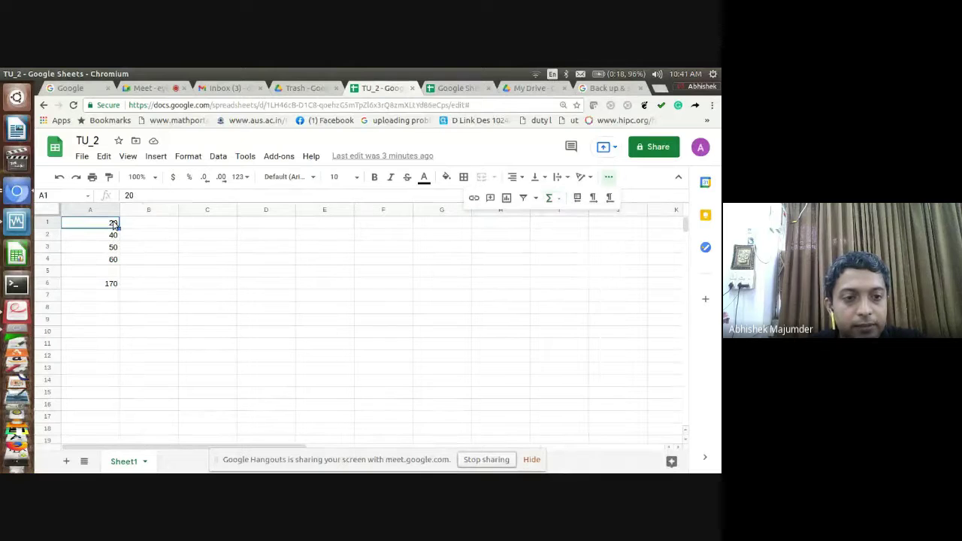
{"action": "left_click", "coordinate": [550, 198]}
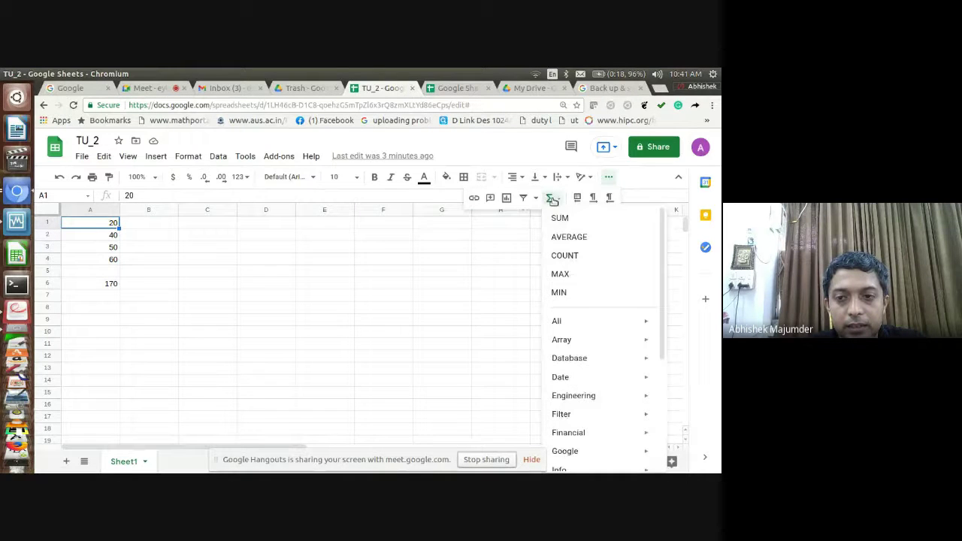
{"action": "left_click", "coordinate": [570, 238]}
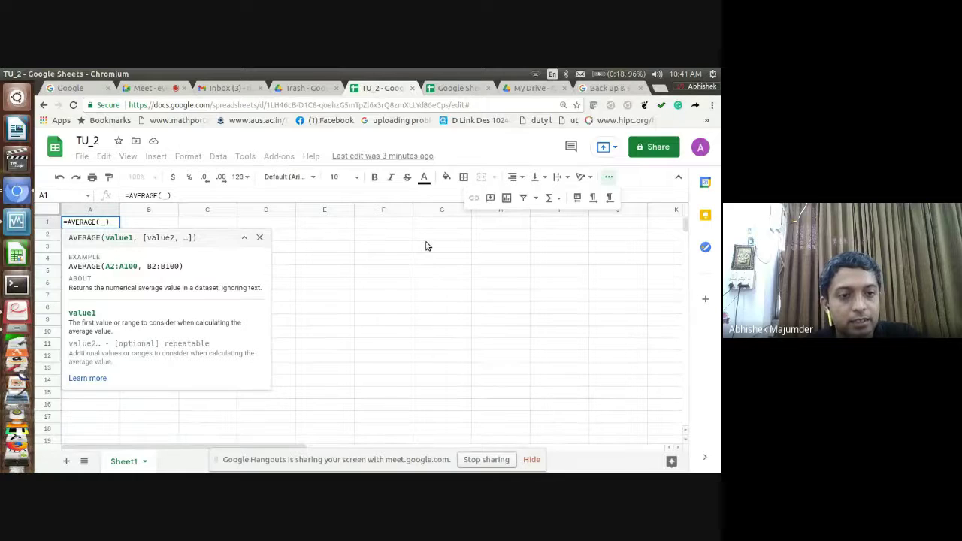
{"action": "key", "text": "Escape"}
{"action": "left_click", "coordinate": [324, 263]}
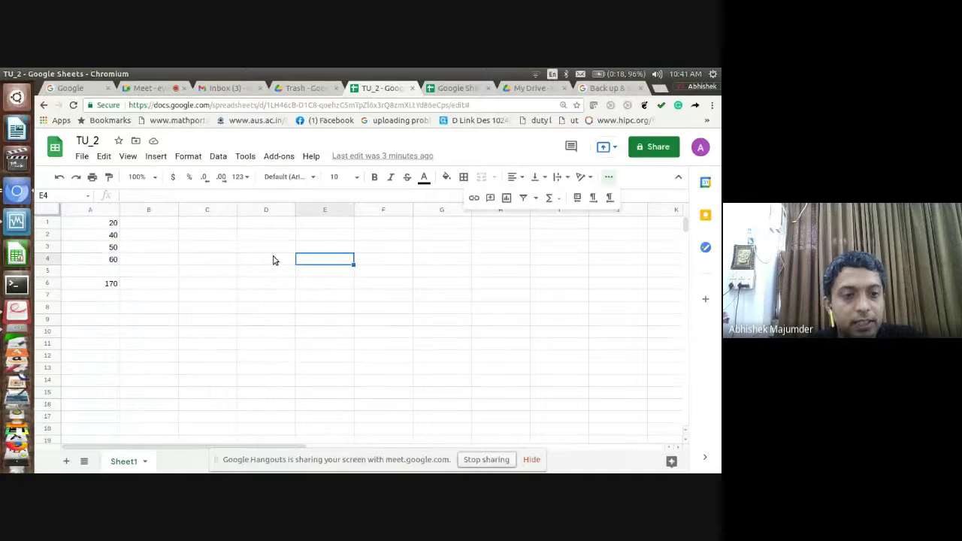
{"action": "left_click", "coordinate": [313, 247]}
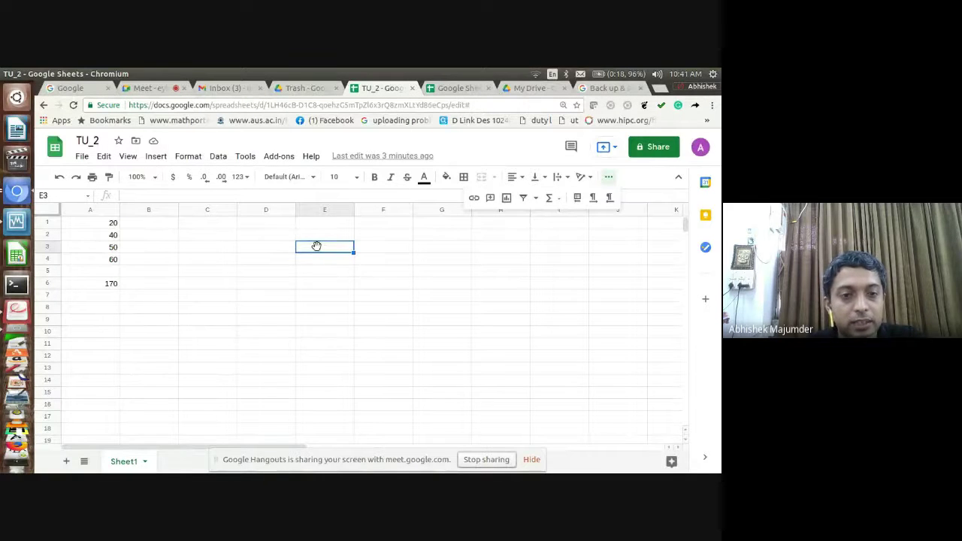
{"action": "left_click", "coordinate": [104, 158]}
{"action": "mouse_move", "coordinate": [247, 156]}
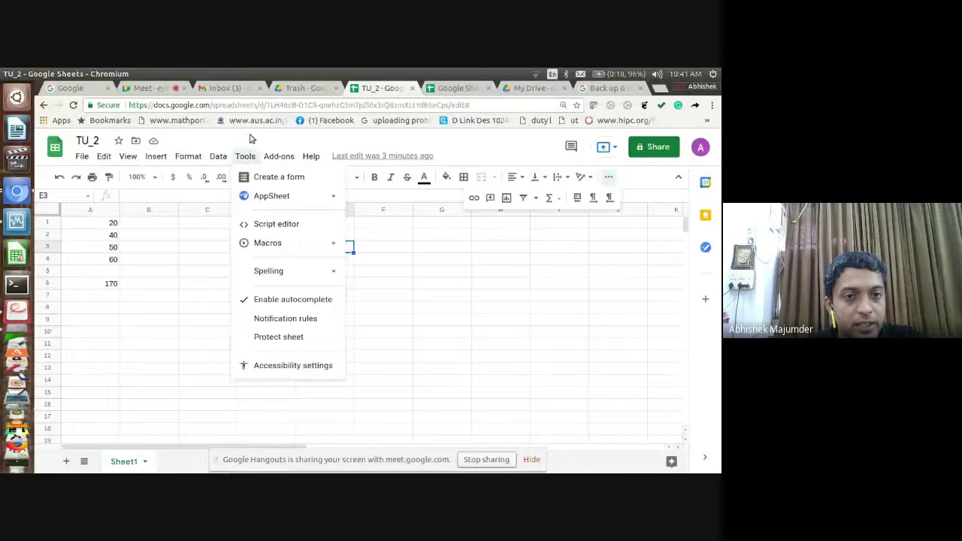
{"action": "left_click", "coordinate": [251, 139]}
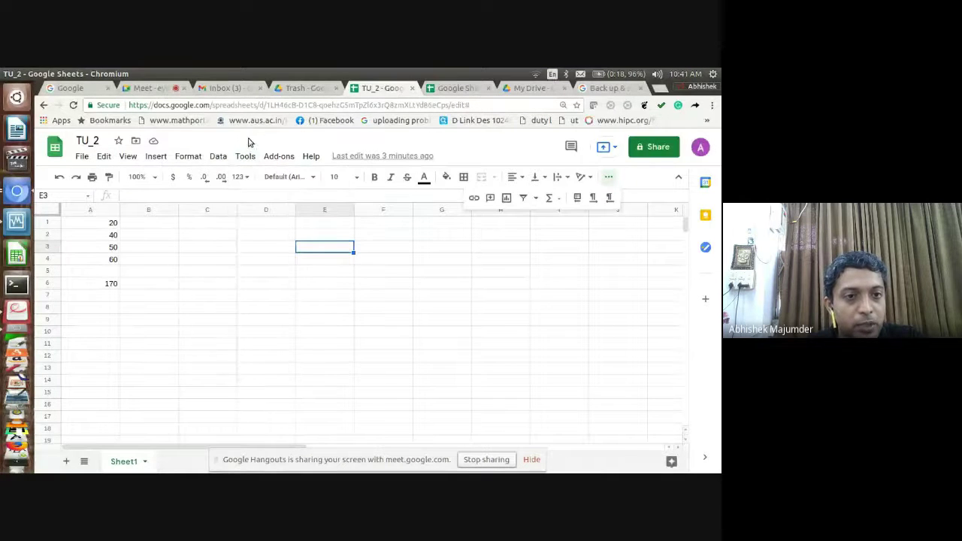
{"action": "left_click", "coordinate": [82, 157]}
{"action": "scroll", "coordinate": [188, 204], "scroll_direction": "down", "scroll_amount": 1}
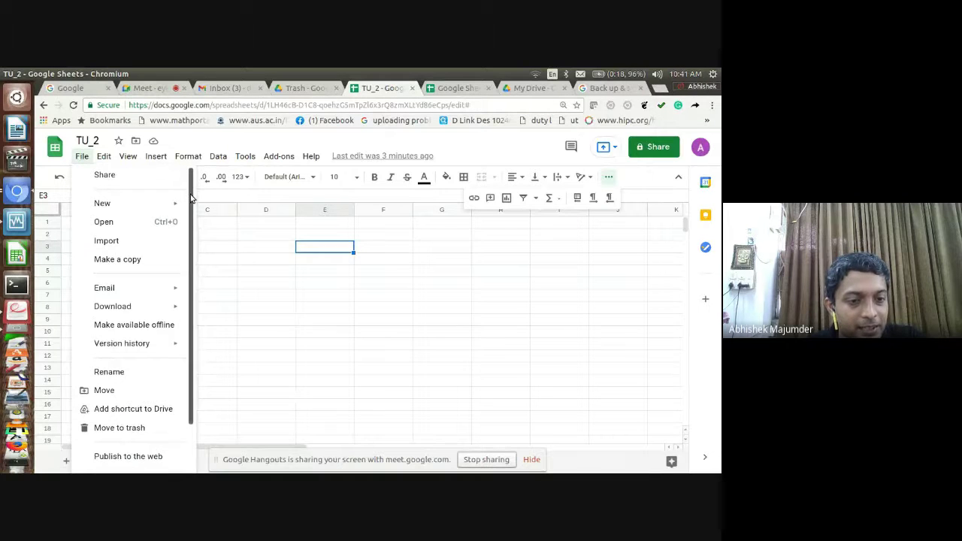
{"action": "scroll", "coordinate": [185, 221], "scroll_direction": "down", "scroll_amount": 3}
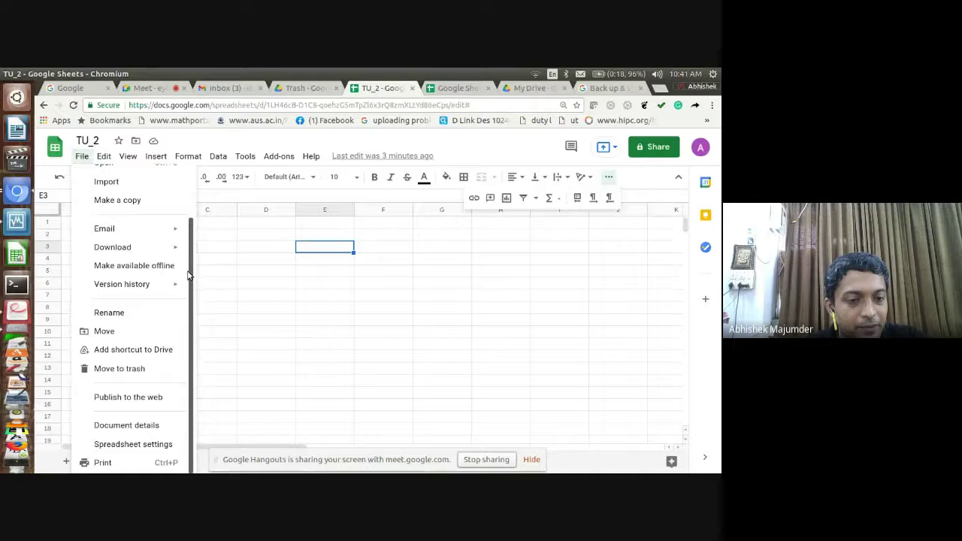
{"action": "left_click_drag", "start_coordinate": [189, 273], "coordinate": [198, 237]}
{"action": "left_click", "coordinate": [225, 263]}
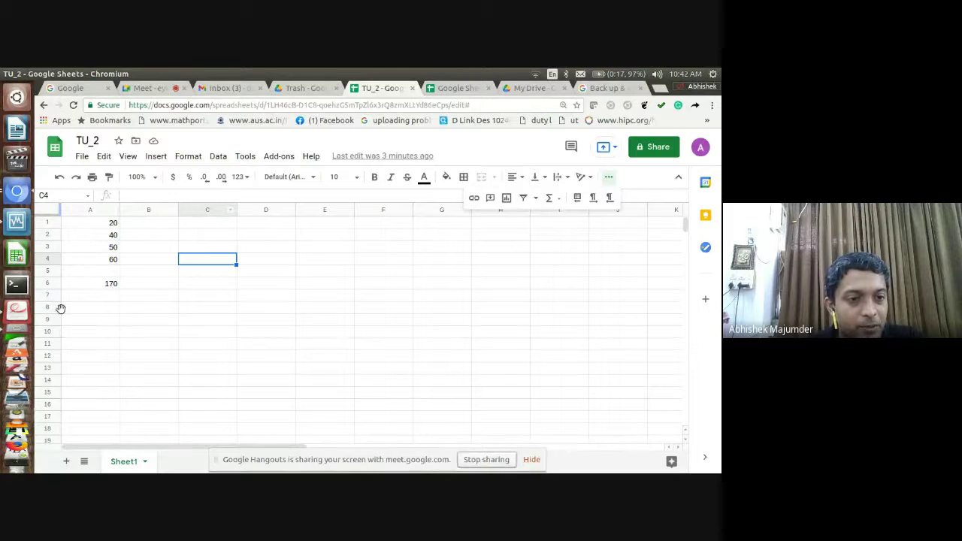
Page the Document Viewer slides to page 17, 'Notification During Sharing', then go back to the browser
{"action": "left_click", "coordinate": [16, 315]}
{"action": "key", "text": "Down"}
{"action": "key", "text": "Down"}
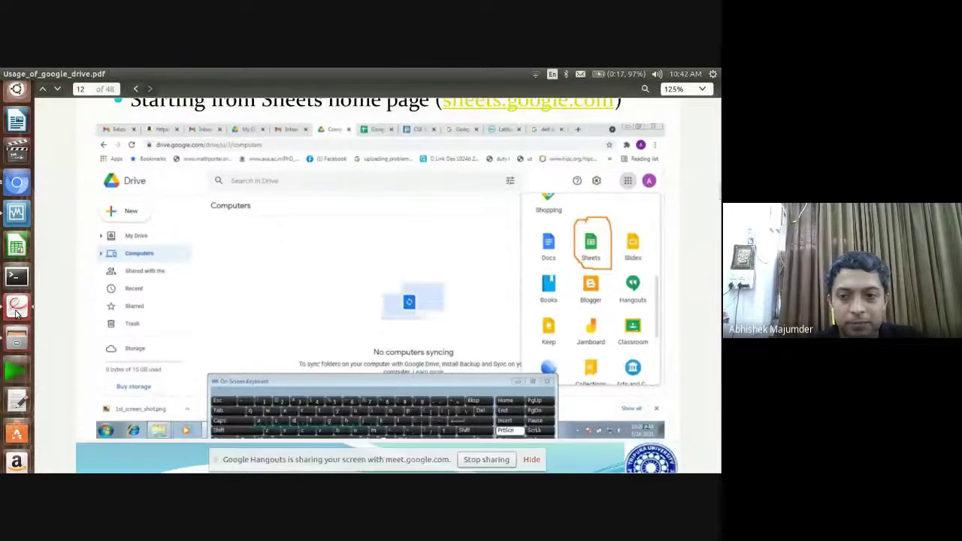
{"action": "key", "text": "Page_Down"}
{"action": "key", "text": "Page_Down"}
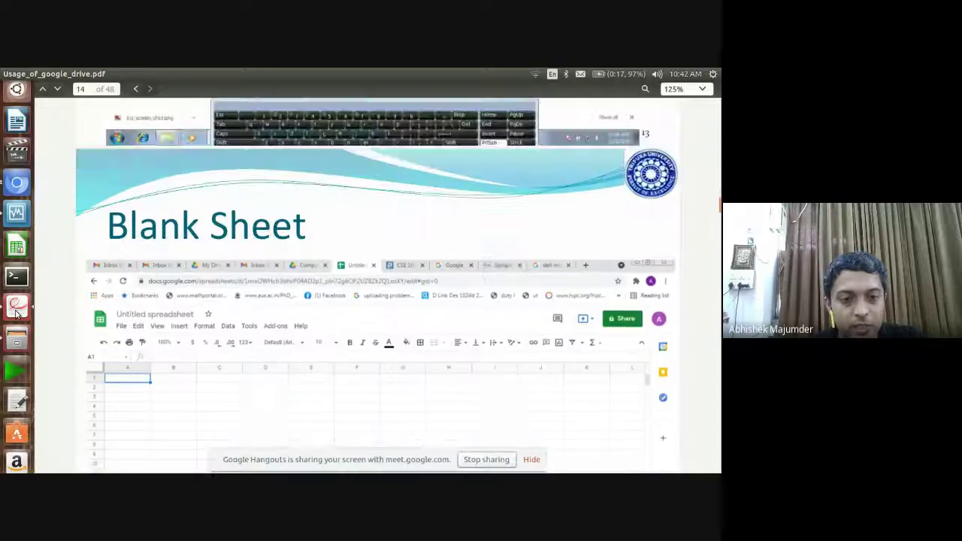
{"action": "key", "text": "Down"}
{"action": "key", "text": "Down"}
{"action": "key", "text": "Down"}
{"action": "key", "text": "Down"}
{"action": "key", "text": "Down"}
{"action": "key", "text": "Down"}
{"action": "key", "text": "Down"}
{"action": "key", "text": "Down"}
{"action": "key", "text": "Down"}
{"action": "key", "text": "Down"}
{"action": "key", "text": "Down"}
{"action": "key", "text": "Down"}
{"action": "key", "text": "Down"}
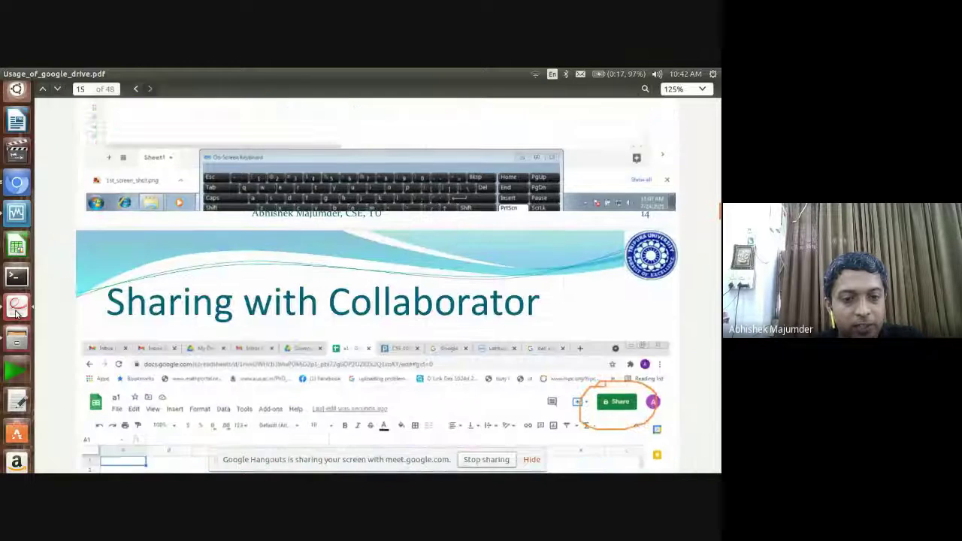
{"action": "key", "text": "Down"}
{"action": "key", "text": "Down"}
{"action": "key", "text": "Down"}
{"action": "key", "text": "Down"}
{"action": "key", "text": "Down"}
{"action": "key", "text": "Down"}
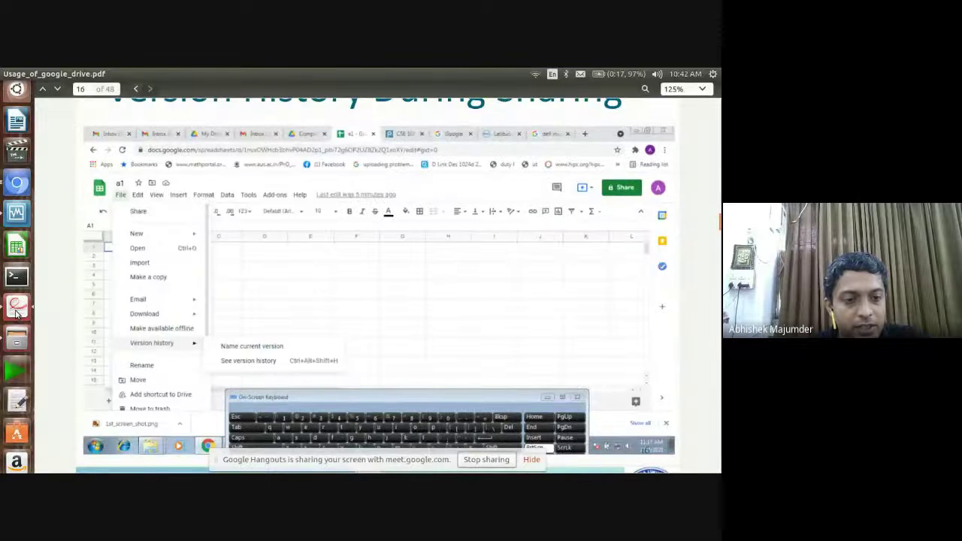
{"action": "key", "text": "Down"}
{"action": "key", "text": "Down"}
{"action": "key", "text": "Down"}
{"action": "key", "text": "Down"}
{"action": "key", "text": "Down"}
{"action": "key", "text": "Down"}
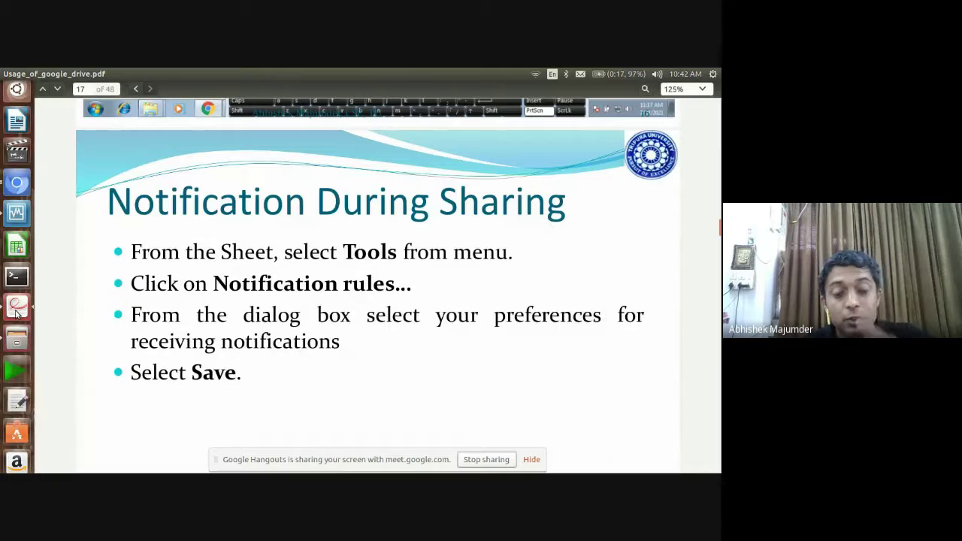
{"action": "left_click", "coordinate": [21, 197]}
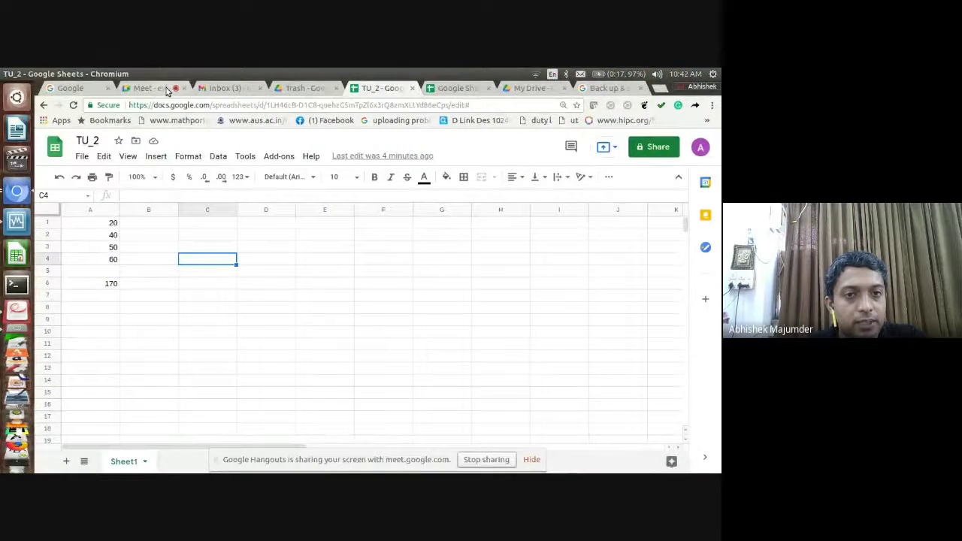
Open TU_2's sharing settings from the File menu, then close them with link sharing left restricted
{"action": "left_click", "coordinate": [162, 88]}
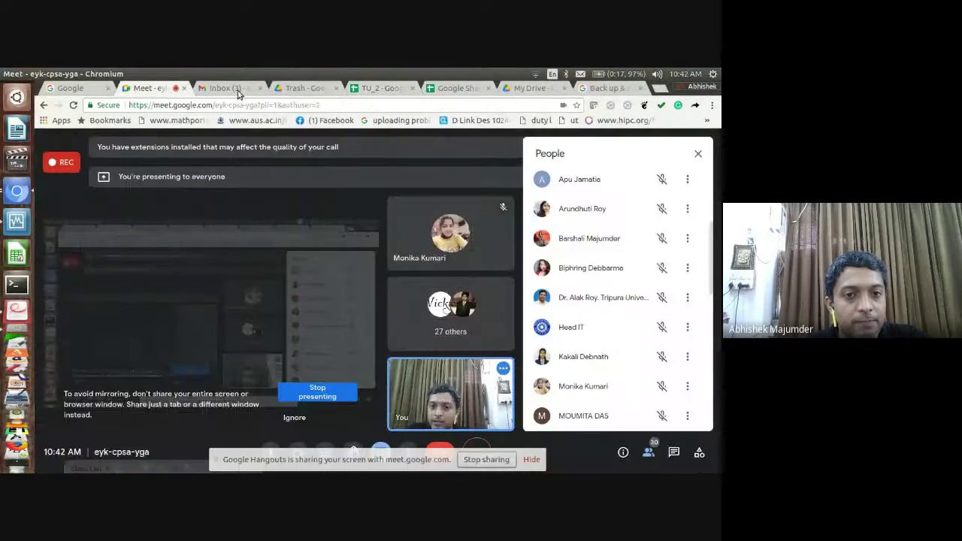
{"action": "left_click", "coordinate": [380, 88]}
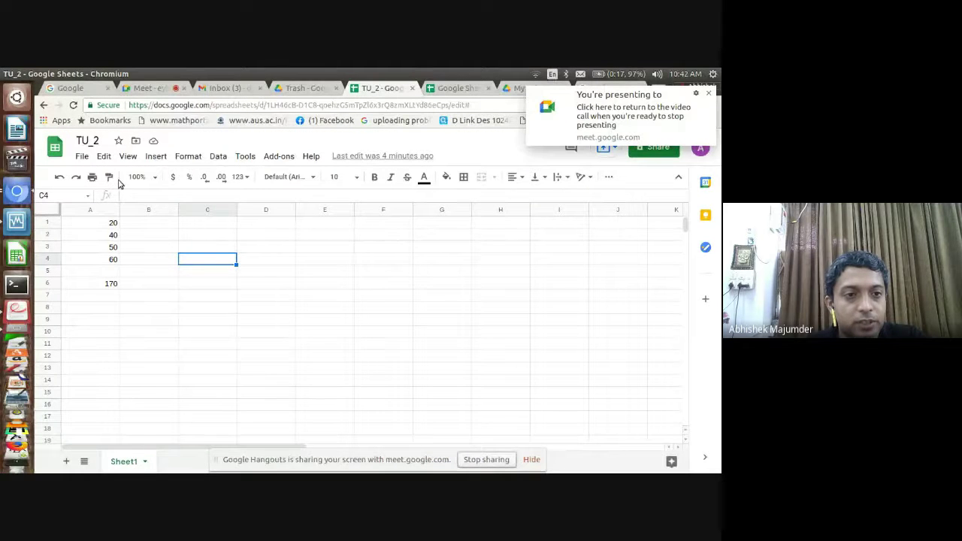
{"action": "left_click", "coordinate": [81, 155]}
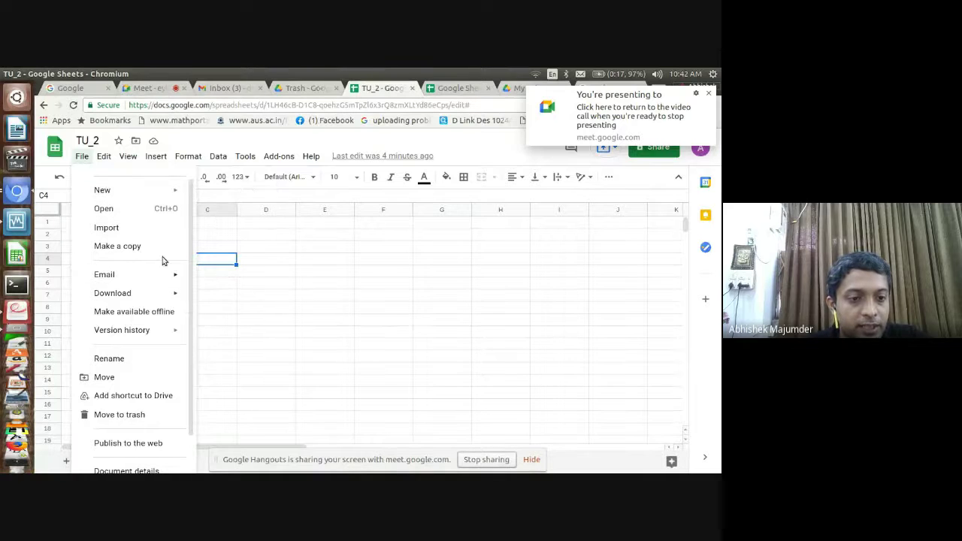
{"action": "left_click_drag", "start_coordinate": [190, 236], "coordinate": [179, 280]}
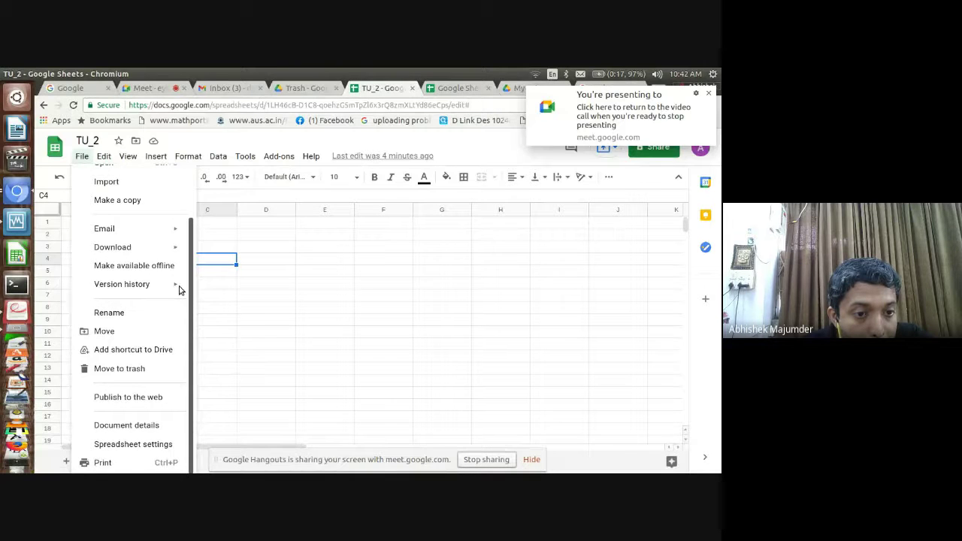
{"action": "left_click_drag", "start_coordinate": [180, 291], "coordinate": [198, 215]}
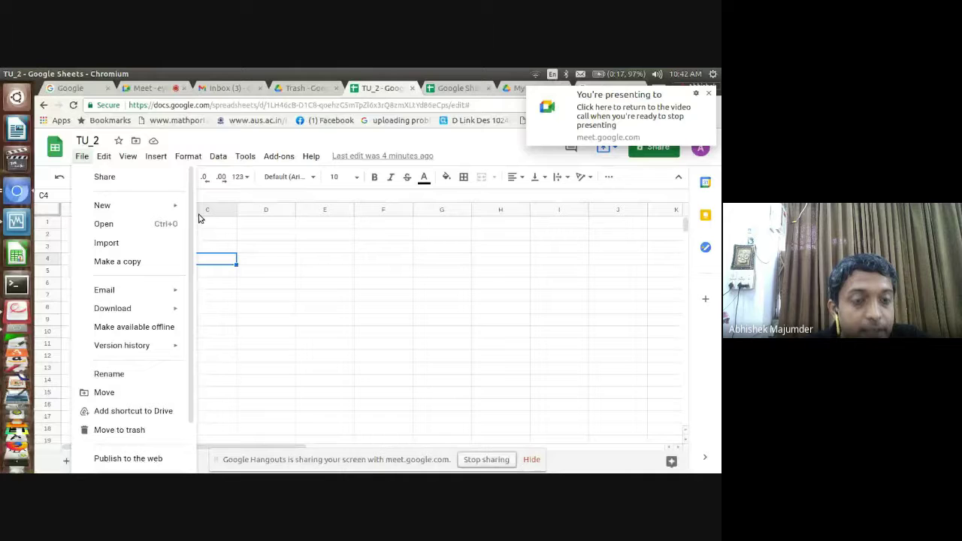
{"action": "left_click", "coordinate": [102, 176]}
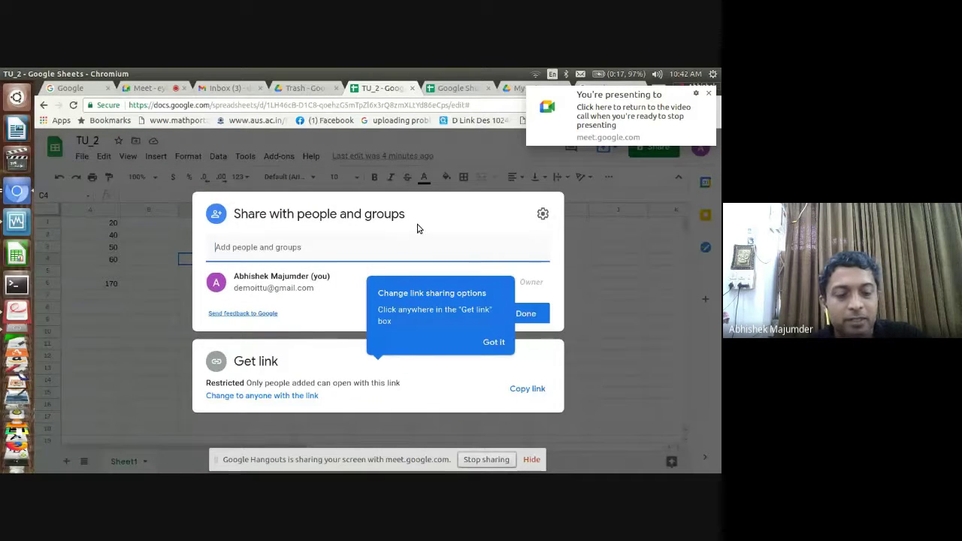
{"action": "key", "text": "Escape"}
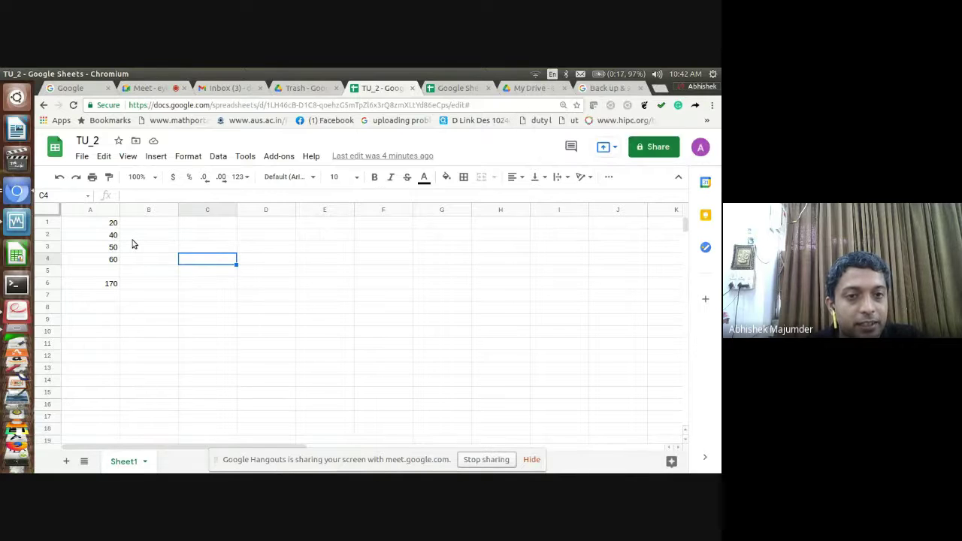
{"action": "left_click", "coordinate": [248, 157]}
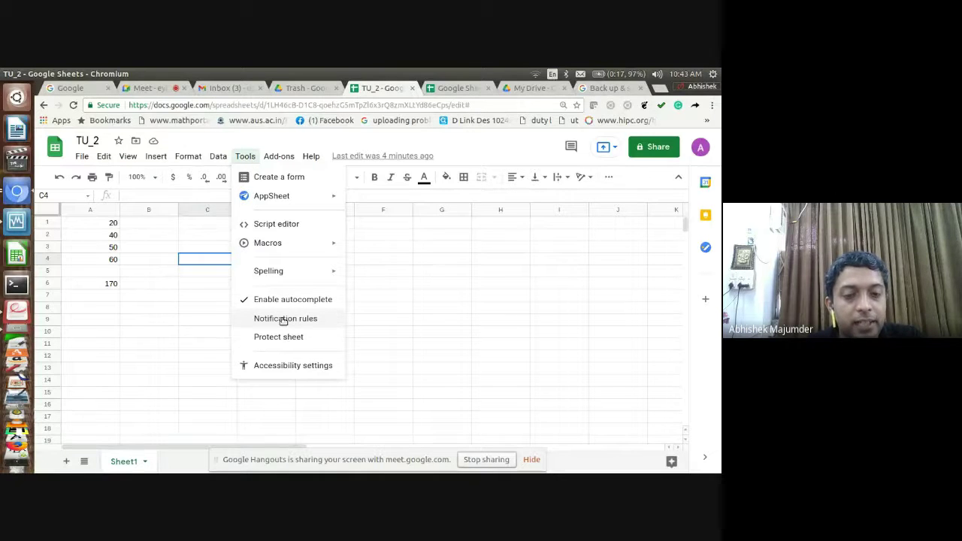
{"action": "left_click", "coordinate": [284, 319]}
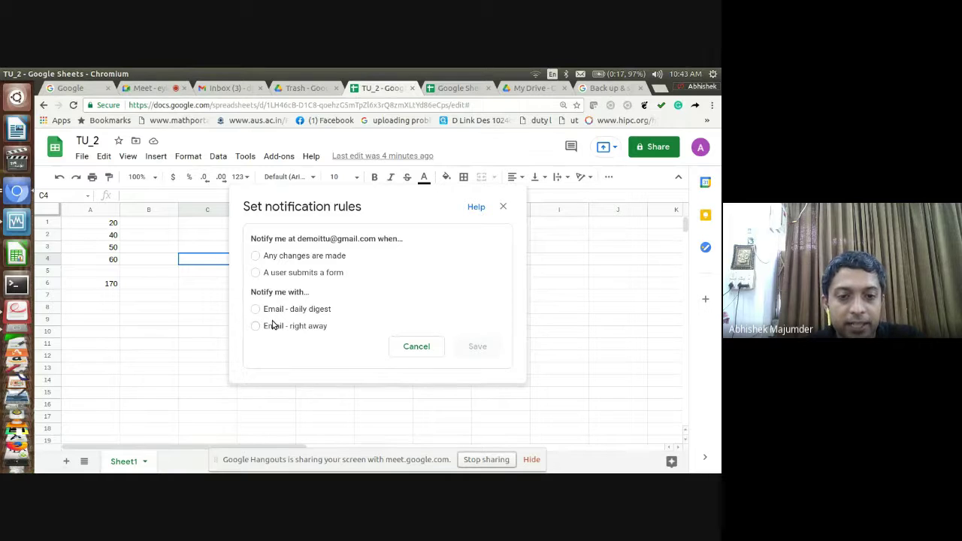
{"action": "left_click", "coordinate": [256, 309]}
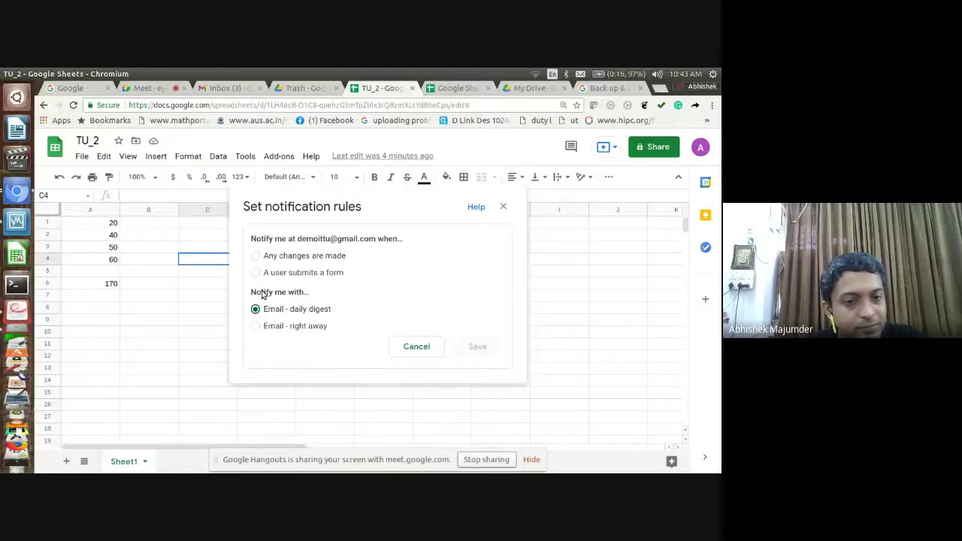
{"action": "left_click", "coordinate": [256, 272]}
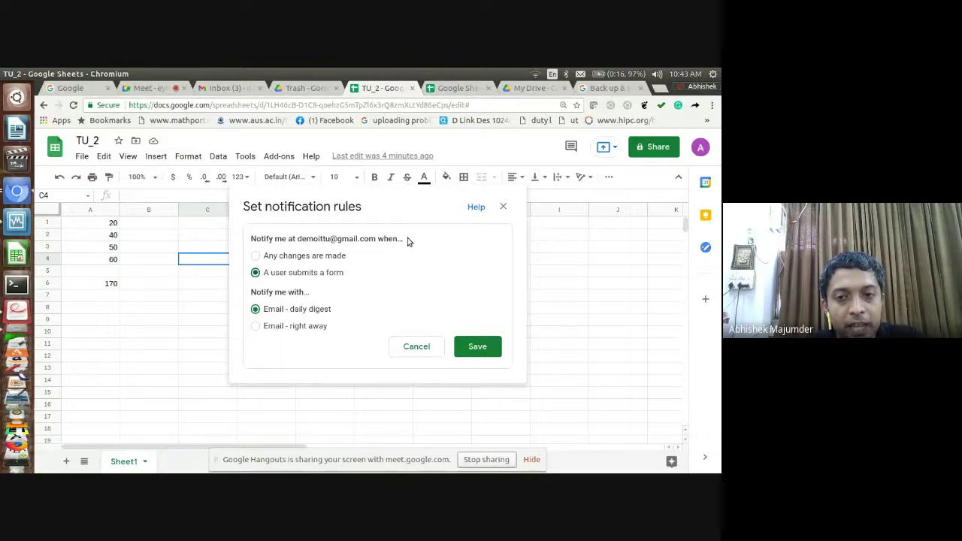
{"action": "left_click", "coordinate": [503, 207]}
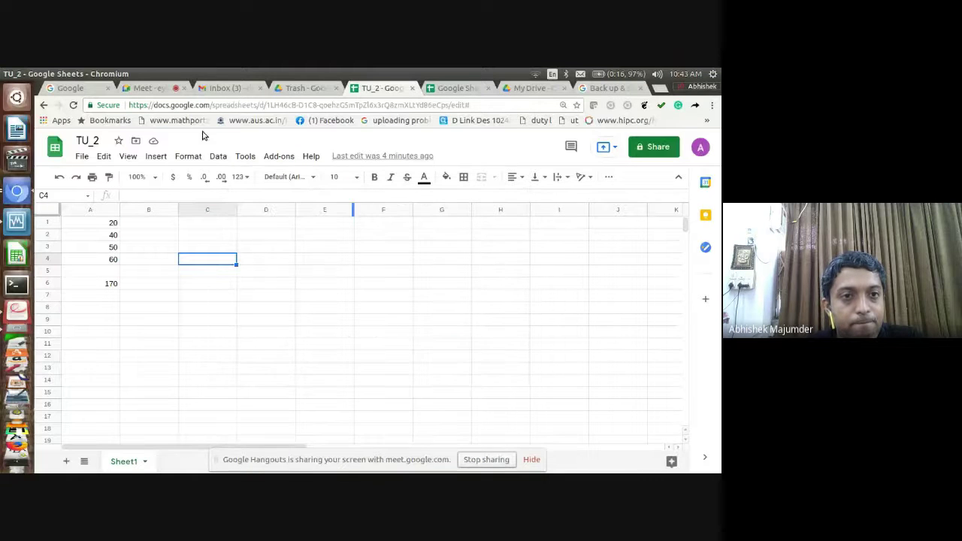
Advance the Google Drive slides to page 19, 'Creating the Chart'
{"action": "left_click", "coordinate": [171, 94]}
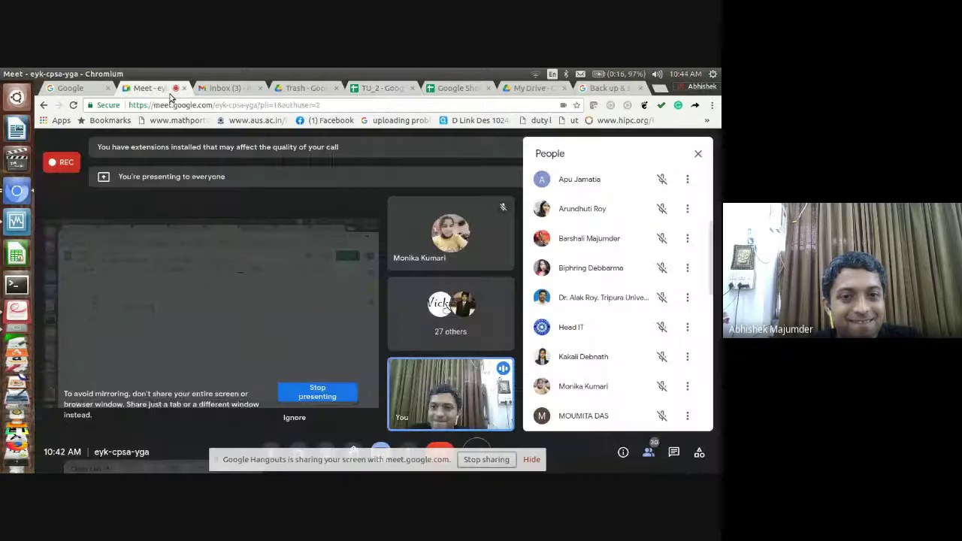
{"action": "left_click", "coordinate": [377, 92]}
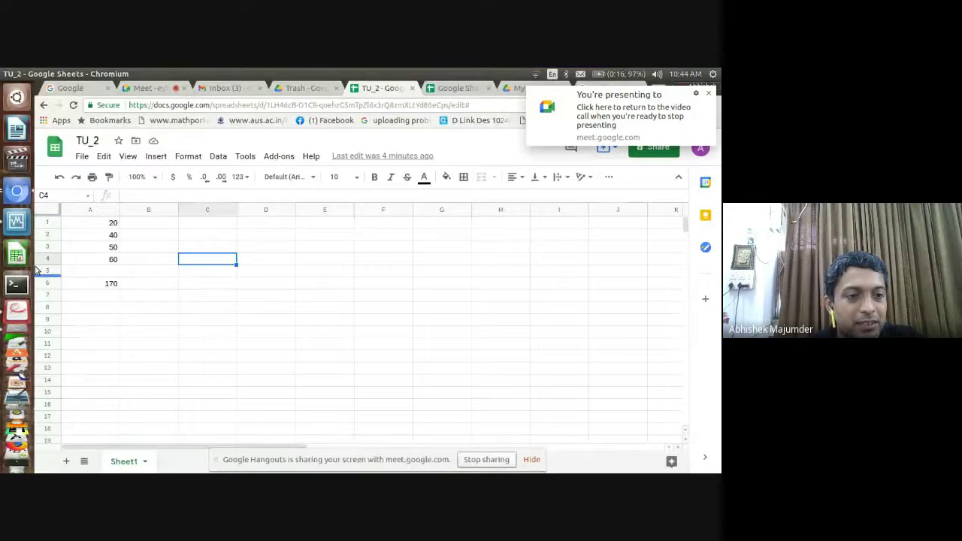
{"action": "left_click", "coordinate": [17, 312]}
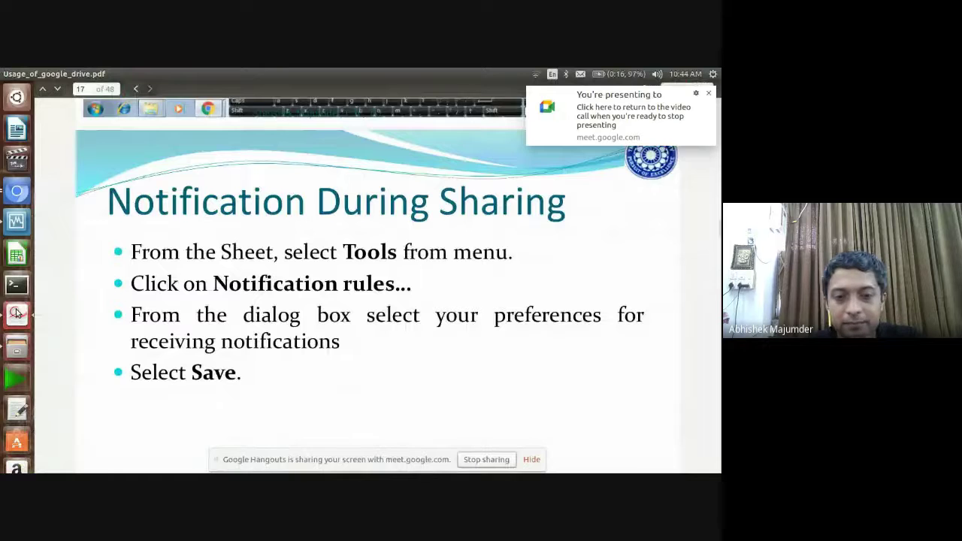
{"action": "key", "text": "Down"}
{"action": "key", "text": "Down"}
{"action": "key", "text": "Down"}
{"action": "key", "text": "Down"}
{"action": "key", "text": "Down"}
{"action": "key", "text": "Down"}
{"action": "key", "text": "Down"}
{"action": "key", "text": "Down"}
{"action": "key", "text": "Down"}
{"action": "key", "text": "Down"}
{"action": "key", "text": "Down"}
{"action": "key", "text": "Down"}
{"action": "key", "text": "Down"}
{"action": "key", "text": "Down"}
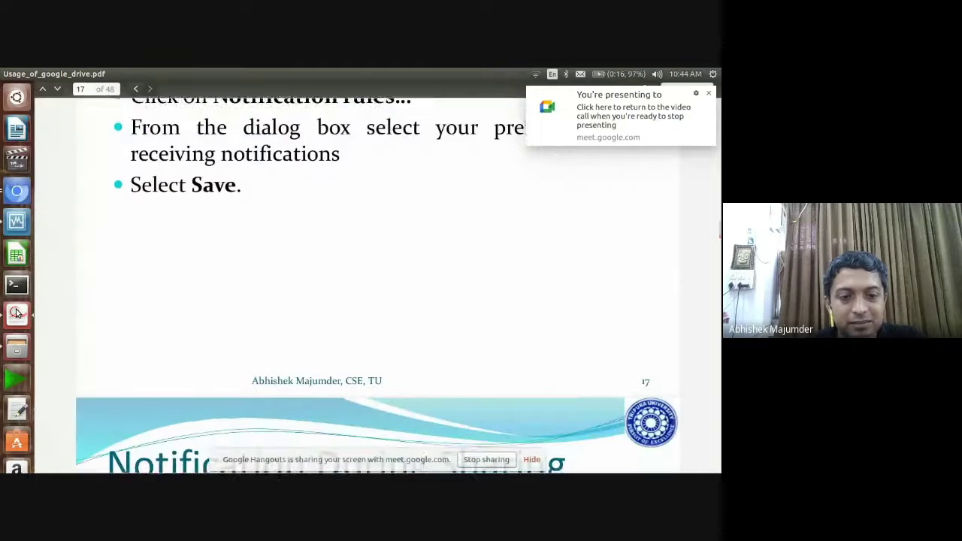
{"action": "key", "text": "Down"}
{"action": "key", "text": "Down"}
{"action": "key", "text": "Down"}
{"action": "key", "text": "Down"}
{"action": "key", "text": "Down"}
{"action": "key", "text": "Down"}
{"action": "key", "text": "Down"}
{"action": "key", "text": "Down"}
{"action": "key", "text": "Down"}
{"action": "key", "text": "Down"}
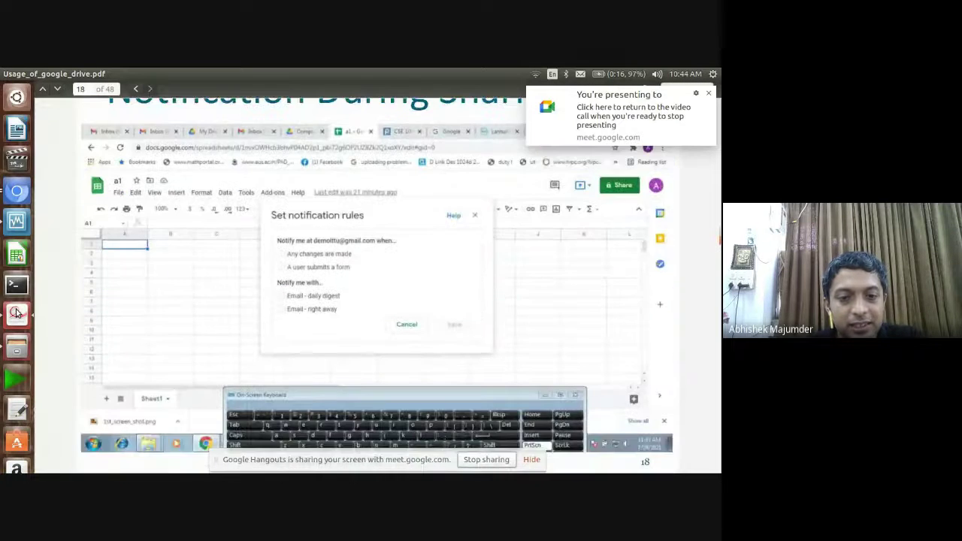
{"action": "key", "text": "Down"}
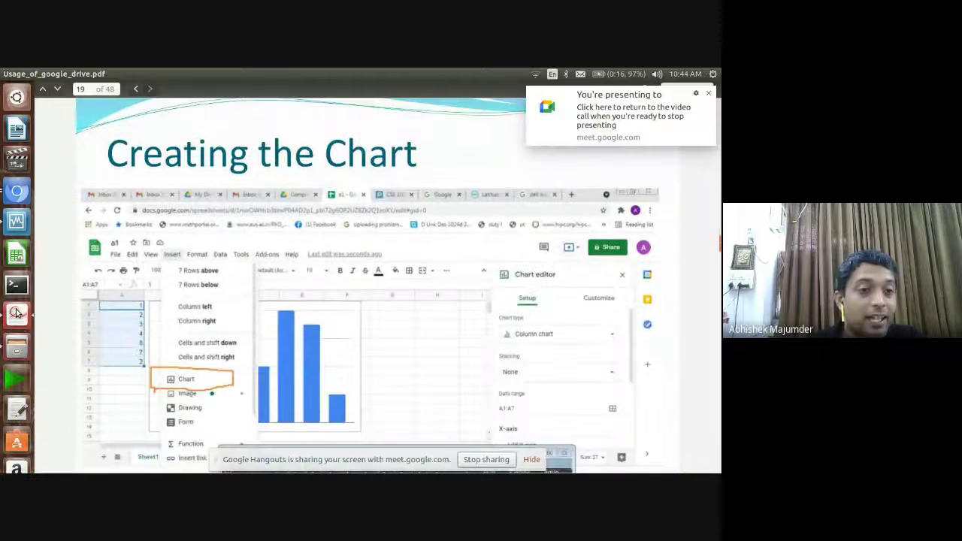
{"action": "key", "text": "Down"}
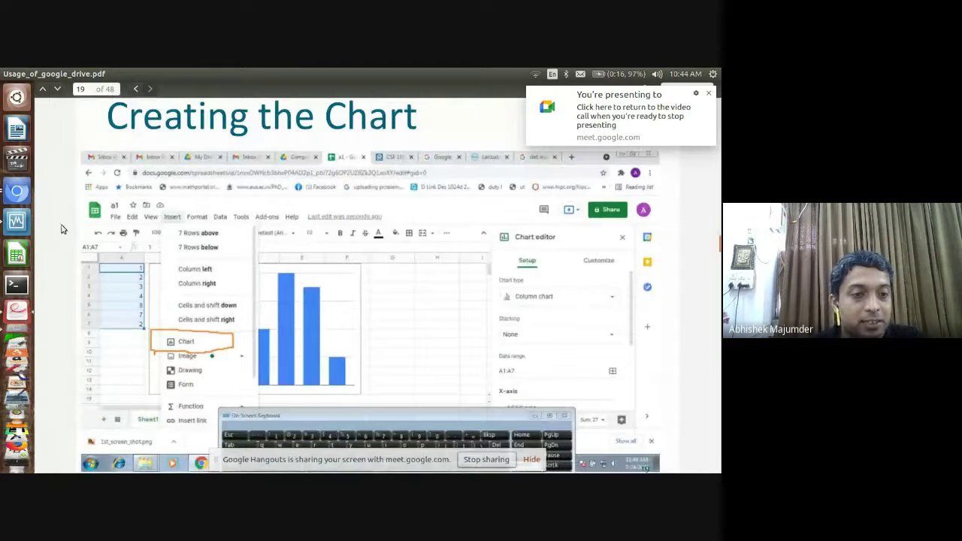
Bring the TU_2 spreadsheet window back to the front in Chromium
{"action": "left_click", "coordinate": [28, 199]}
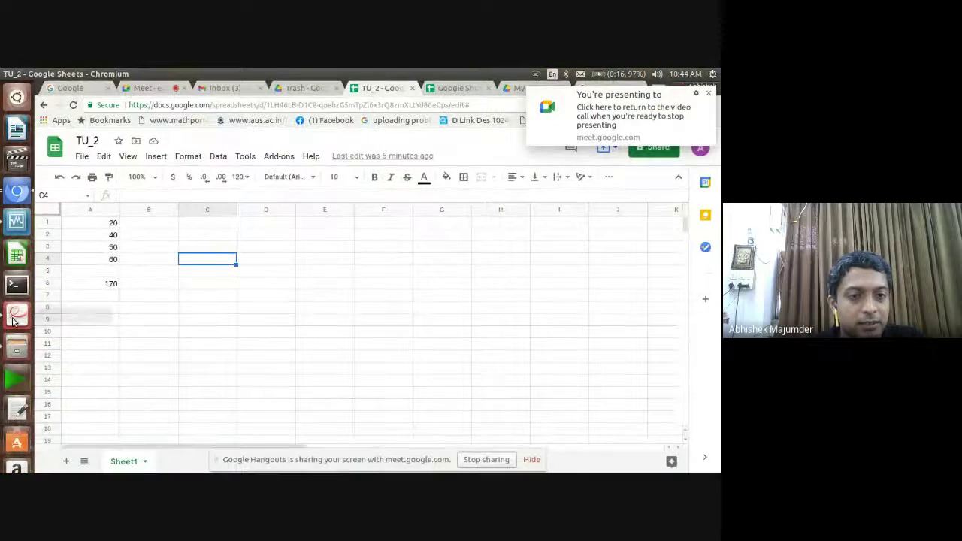
{"action": "left_click", "coordinate": [16, 312]}
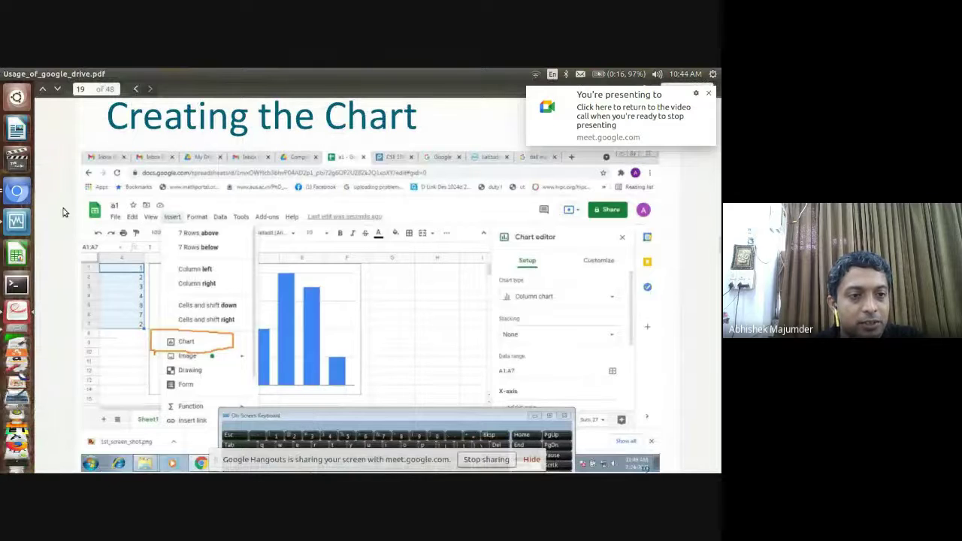
{"action": "left_click", "coordinate": [25, 194]}
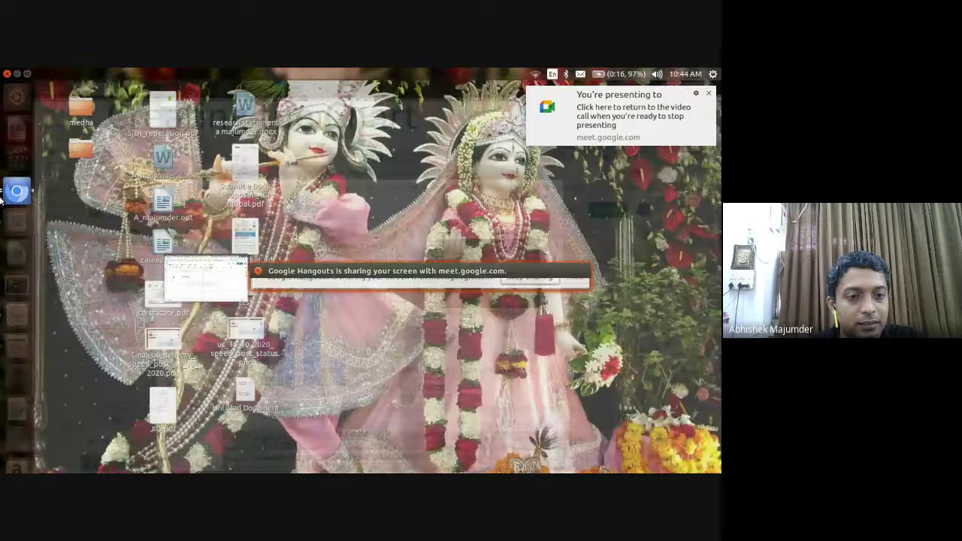
{"action": "left_click", "coordinate": [182, 284]}
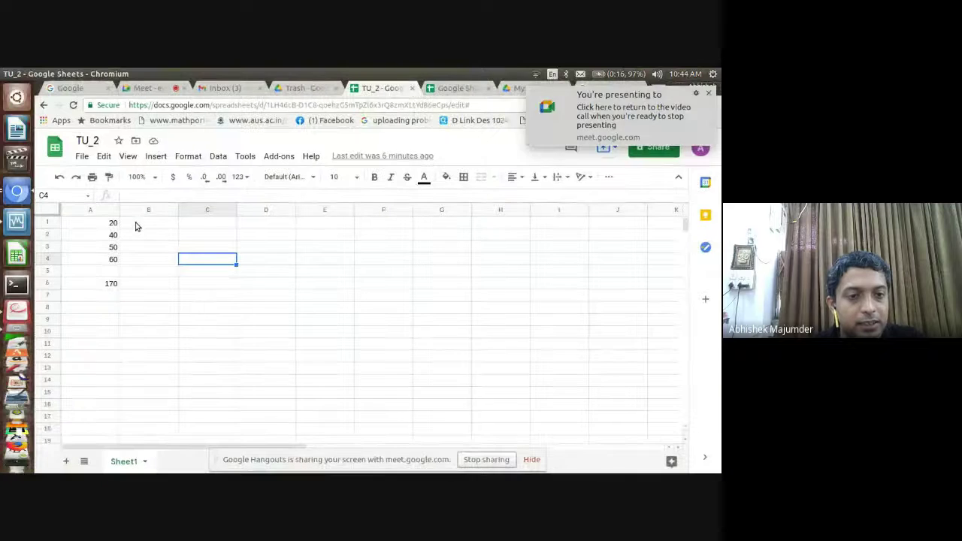
Select the values 20, 40, 50 and 60 in A1:A4 and open the Insert menu
{"action": "left_click", "coordinate": [110, 225]}
{"action": "left_click_drag", "start_coordinate": [109, 225], "coordinate": [112, 260]}
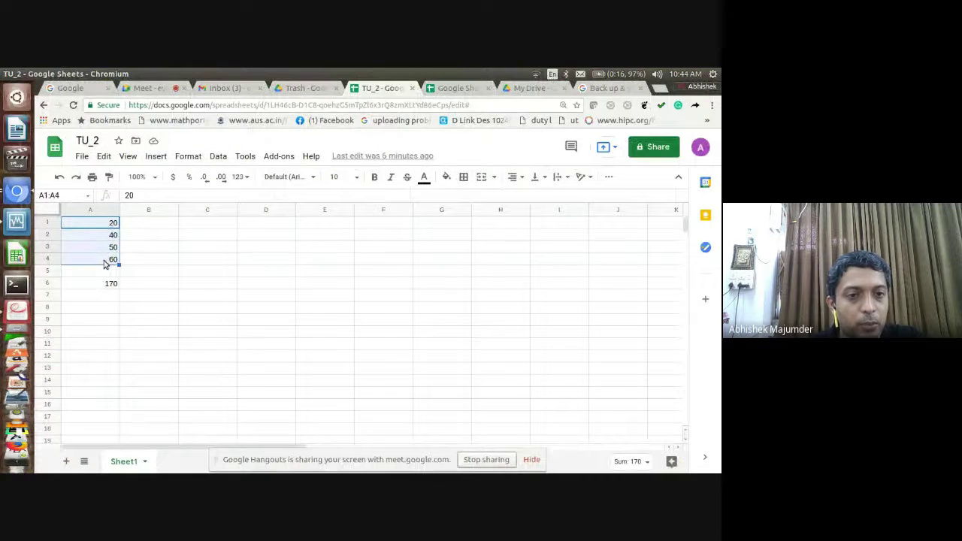
{"action": "left_click", "coordinate": [248, 156]}
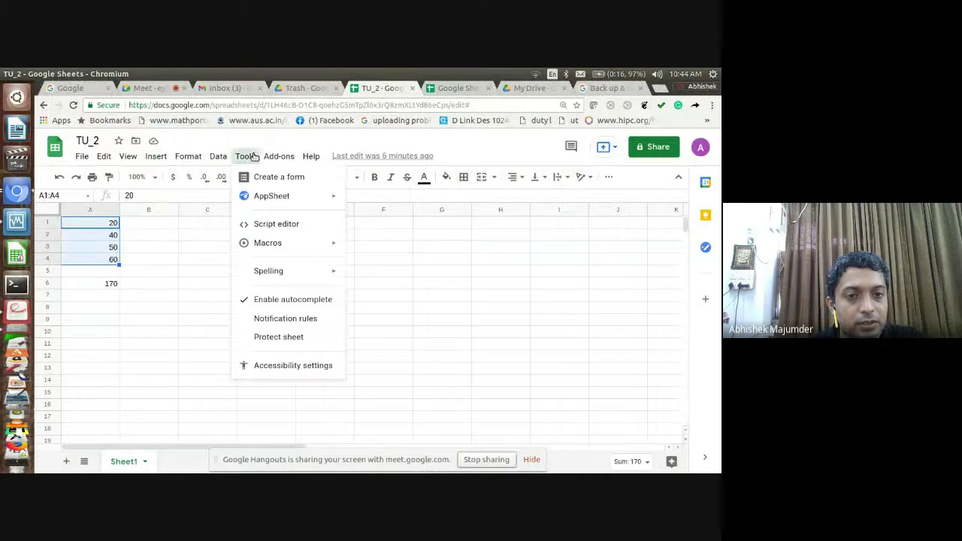
{"action": "mouse_move", "coordinate": [218, 157]}
{"action": "mouse_move", "coordinate": [188, 156]}
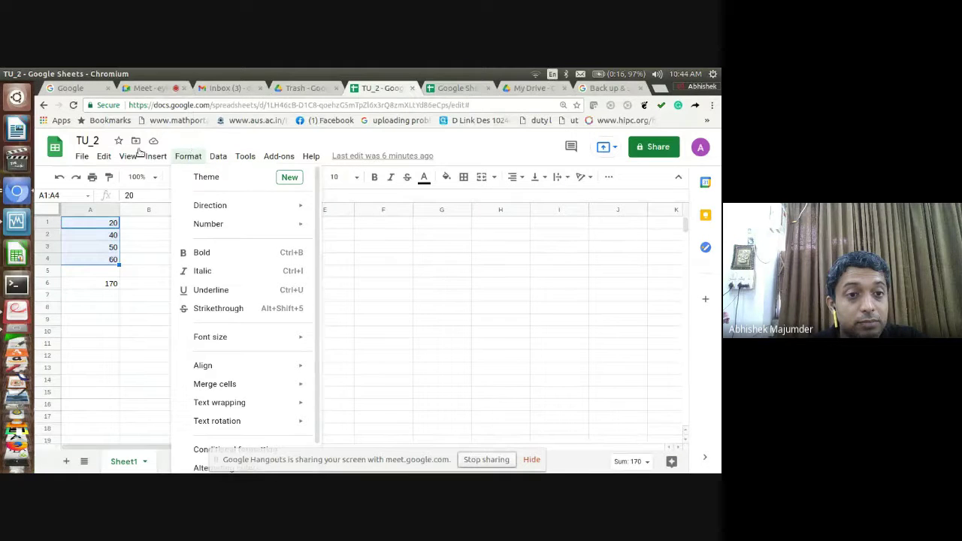
{"action": "mouse_move", "coordinate": [124, 154]}
{"action": "mouse_move", "coordinate": [155, 157]}
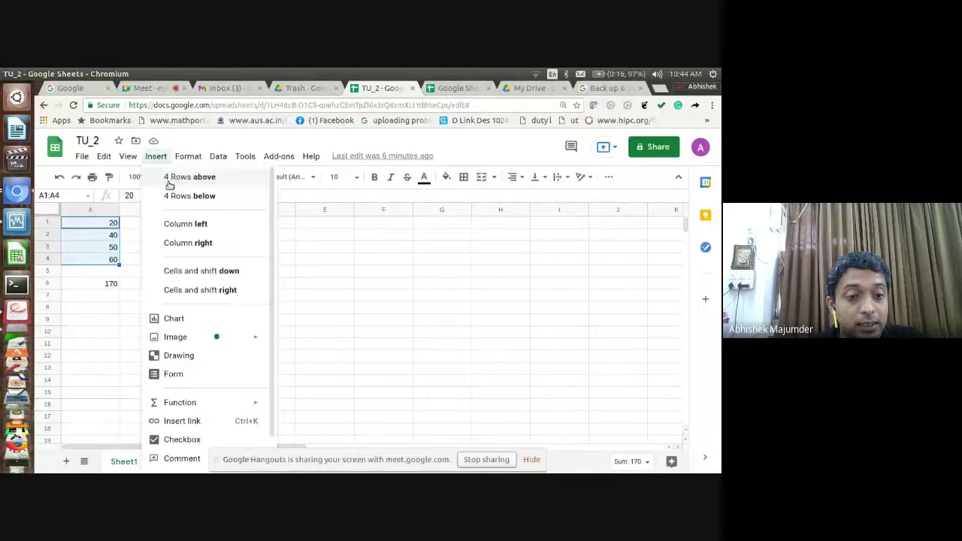
Insert a chart of A1:A4, change its type from bar to Line chart, and close the editor
{"action": "left_click", "coordinate": [167, 319]}
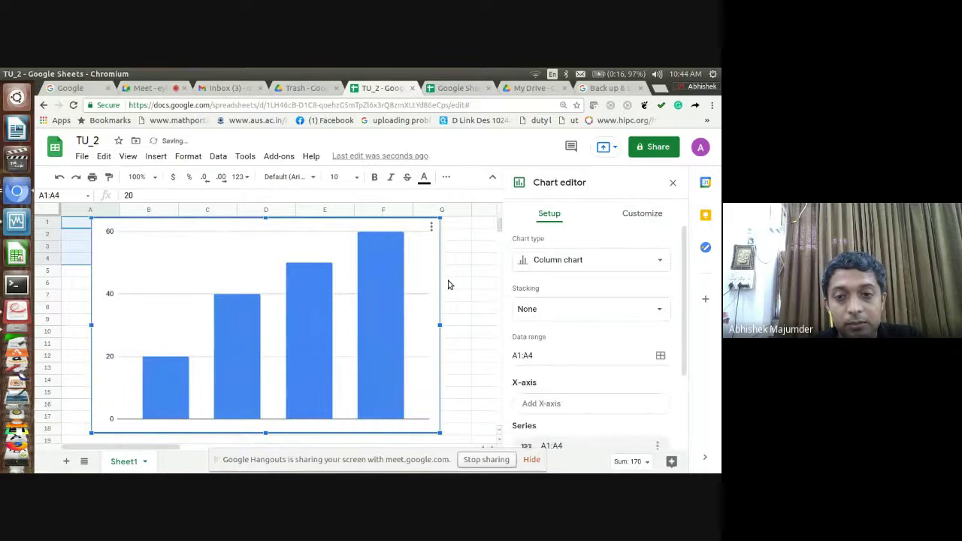
{"action": "left_click", "coordinate": [547, 267]}
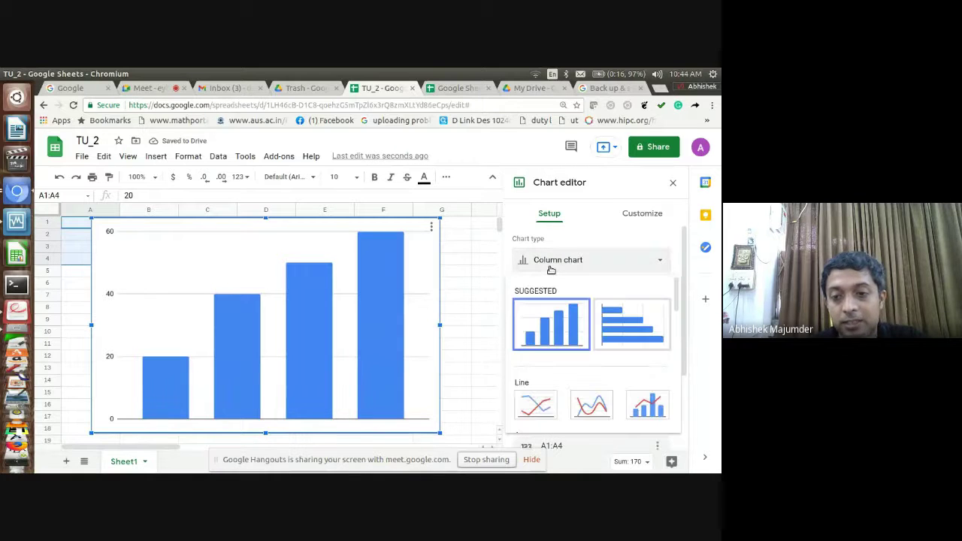
{"action": "left_click", "coordinate": [614, 325]}
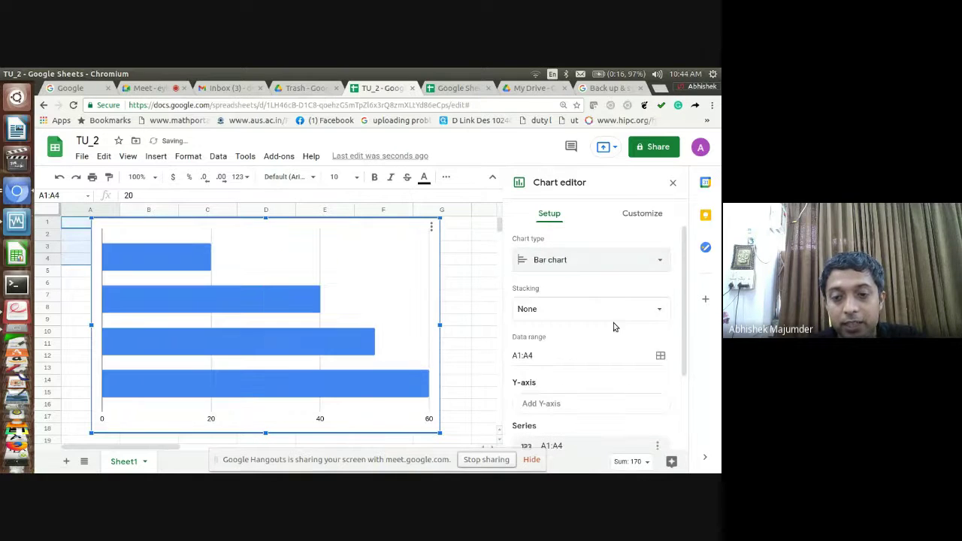
{"action": "left_click", "coordinate": [582, 259]}
{"action": "left_click", "coordinate": [548, 410]}
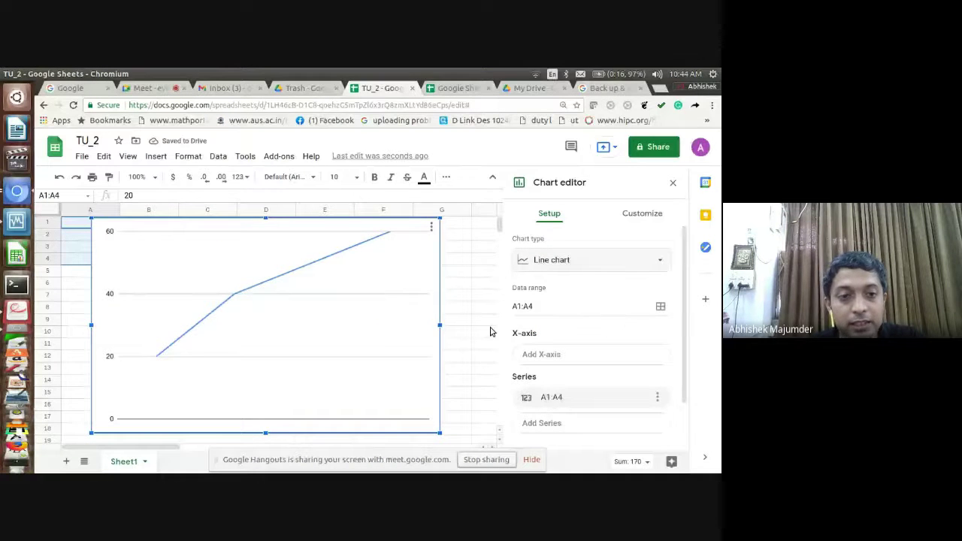
{"action": "left_click", "coordinate": [397, 325]}
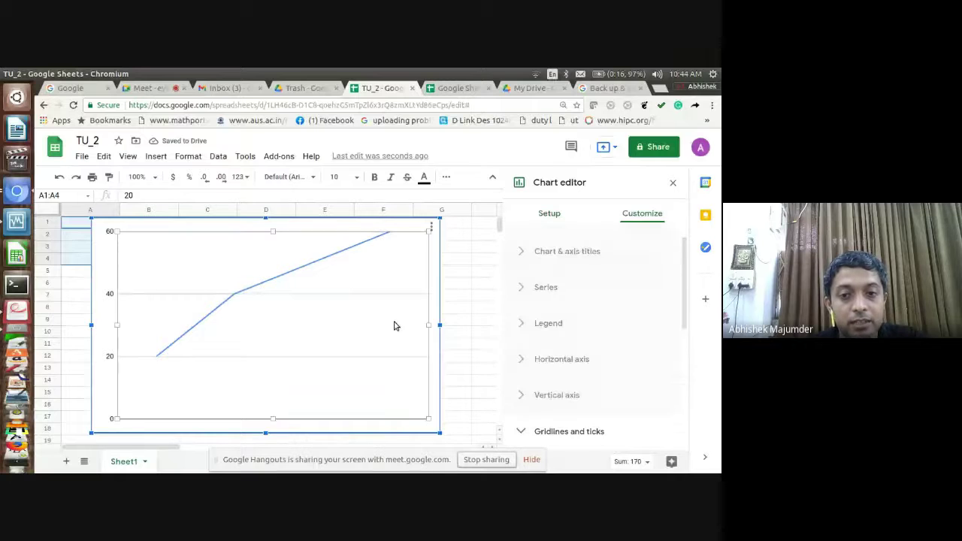
{"action": "left_click", "coordinate": [471, 309]}
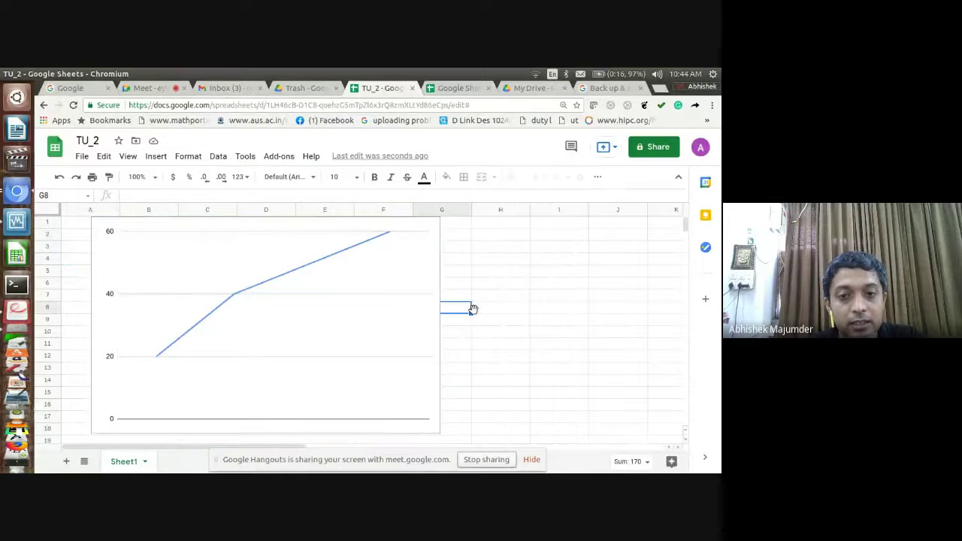
{"action": "left_click", "coordinate": [381, 306]}
{"action": "left_click", "coordinate": [432, 229]}
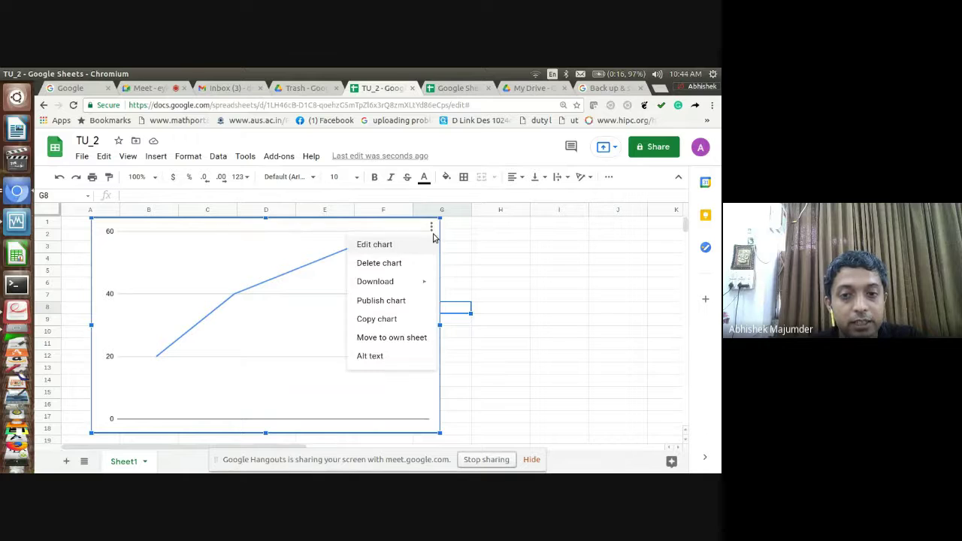
{"action": "left_click", "coordinate": [474, 149]}
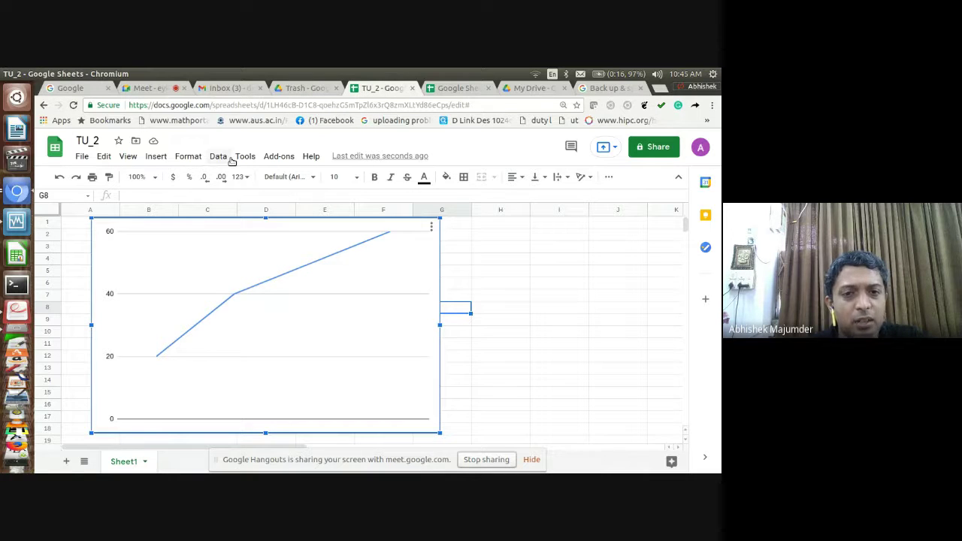
{"action": "left_click", "coordinate": [280, 156]}
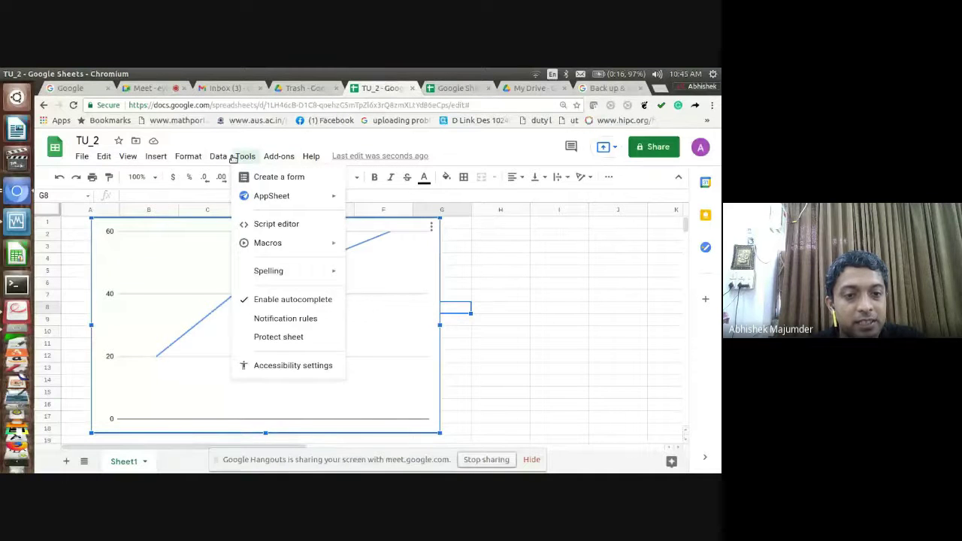
{"action": "mouse_move", "coordinate": [129, 157]}
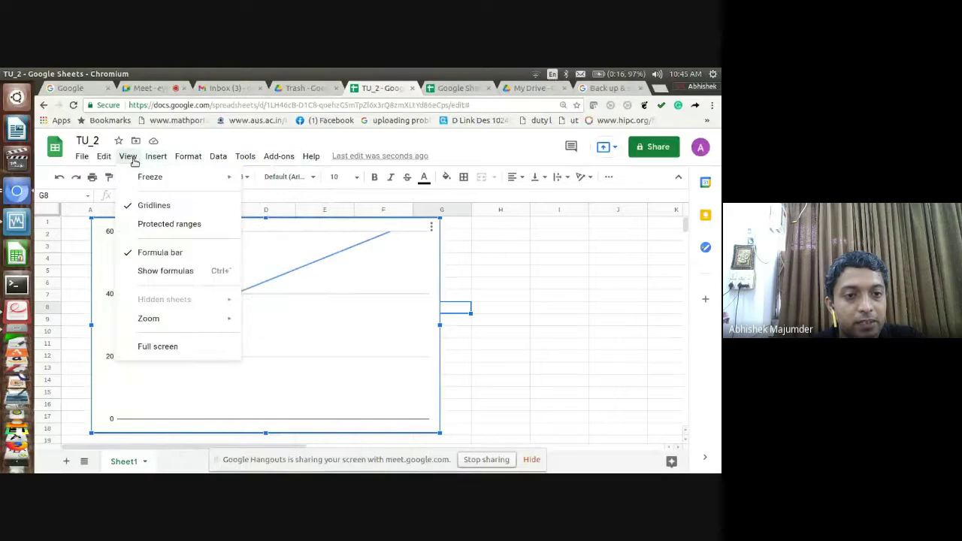
{"action": "left_click", "coordinate": [79, 159]}
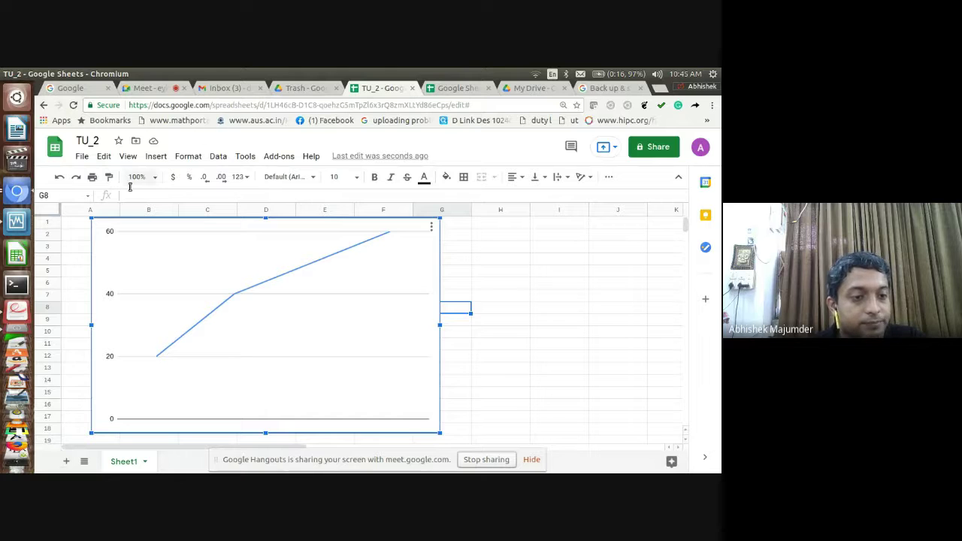
Page the slides to slide 23, 'Google Docs', then reopen the TU_2 browser window
{"action": "left_click", "coordinate": [12, 316]}
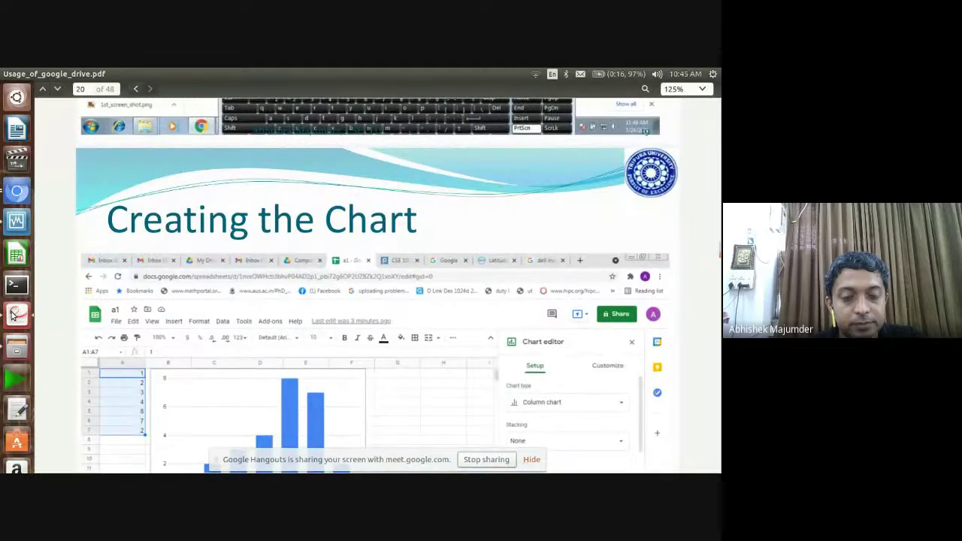
{"action": "key", "text": "Down"}
{"action": "key", "text": "Down"}
{"action": "key", "text": "Down"}
{"action": "key", "text": "Down"}
{"action": "key", "text": "Down"}
{"action": "key", "text": "Down"}
{"action": "key", "text": "Down"}
{"action": "key", "text": "Down"}
{"action": "key", "text": "Down"}
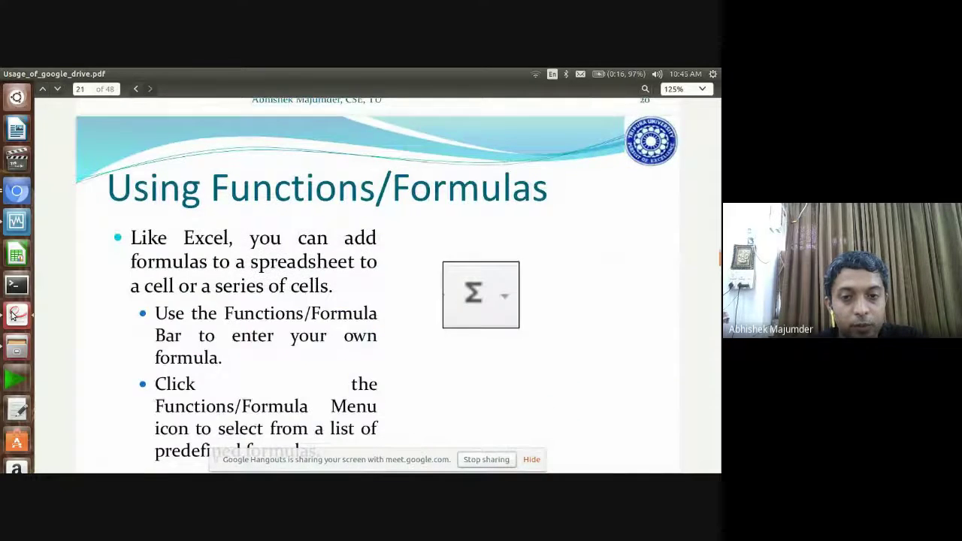
{"action": "key", "text": "Down"}
{"action": "key", "text": "Down"}
{"action": "key", "text": "Down"}
{"action": "key", "text": "Down"}
{"action": "key", "text": "Down"}
{"action": "key", "text": "Down"}
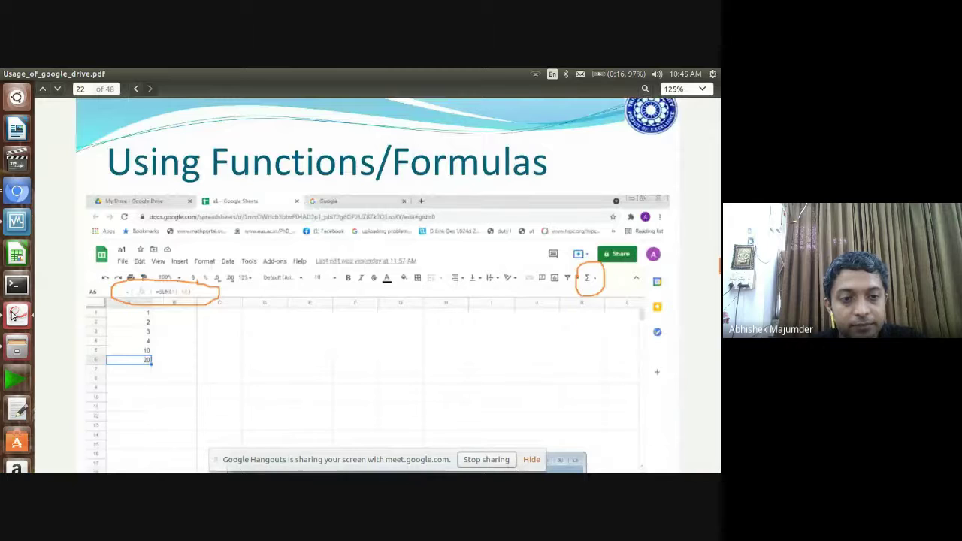
{"action": "key", "text": "Down"}
{"action": "key", "text": "Down"}
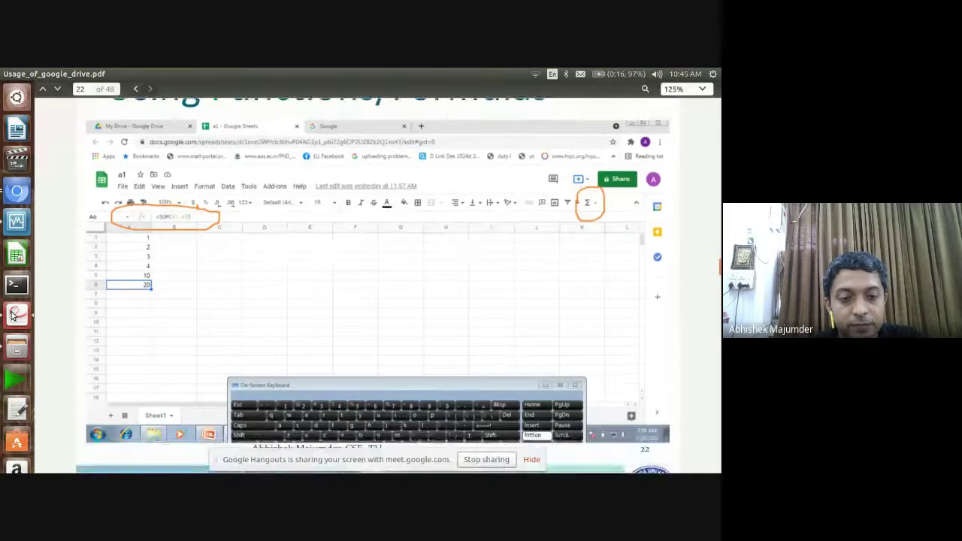
{"action": "key", "text": "Down"}
{"action": "key", "text": "Down"}
{"action": "key", "text": "Down"}
{"action": "key", "text": "Down"}
{"action": "key", "text": "Down"}
{"action": "key", "text": "Down"}
{"action": "key", "text": "Down"}
{"action": "key", "text": "Down"}
{"action": "key", "text": "Down"}
{"action": "key", "text": "Down"}
{"action": "key", "text": "Down"}
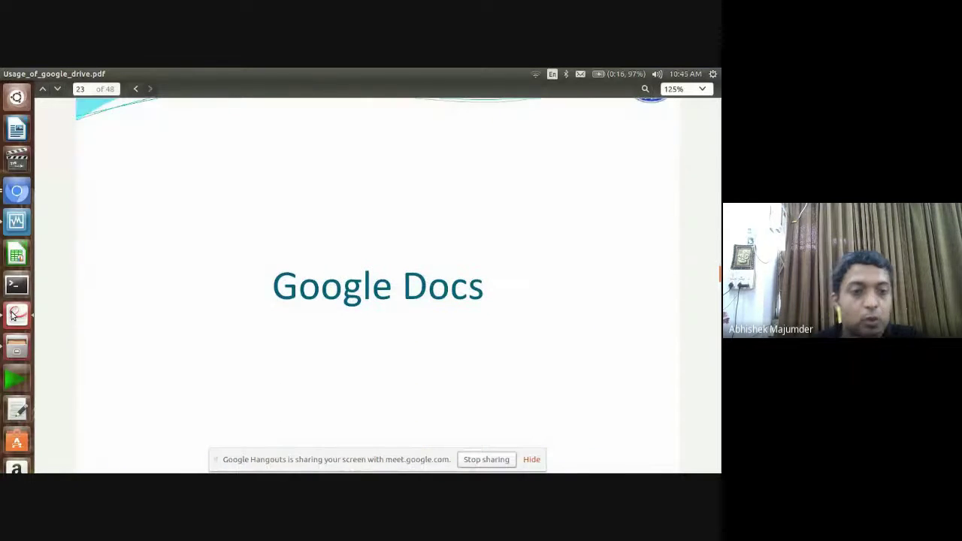
{"action": "left_click", "coordinate": [18, 191]}
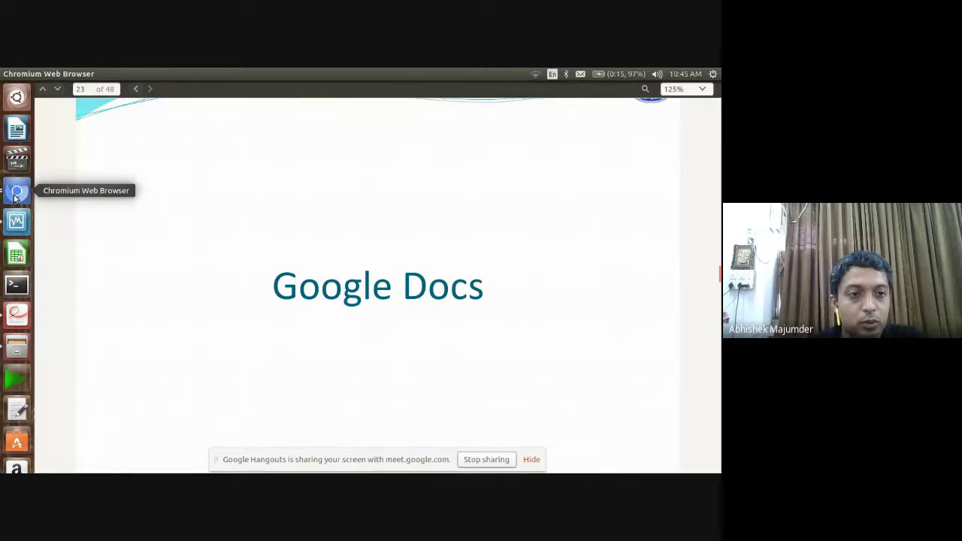
{"action": "left_click", "coordinate": [17, 192]}
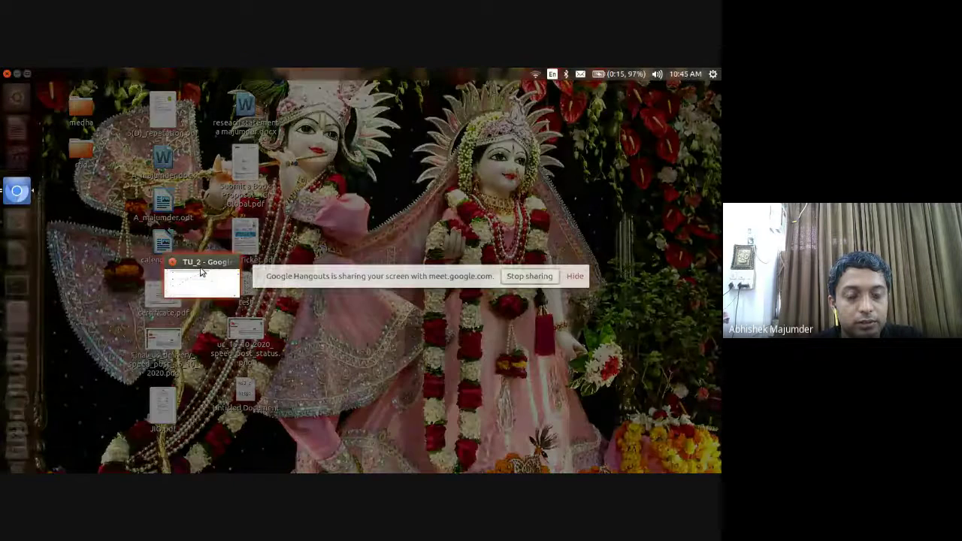
{"action": "left_click", "coordinate": [203, 273]}
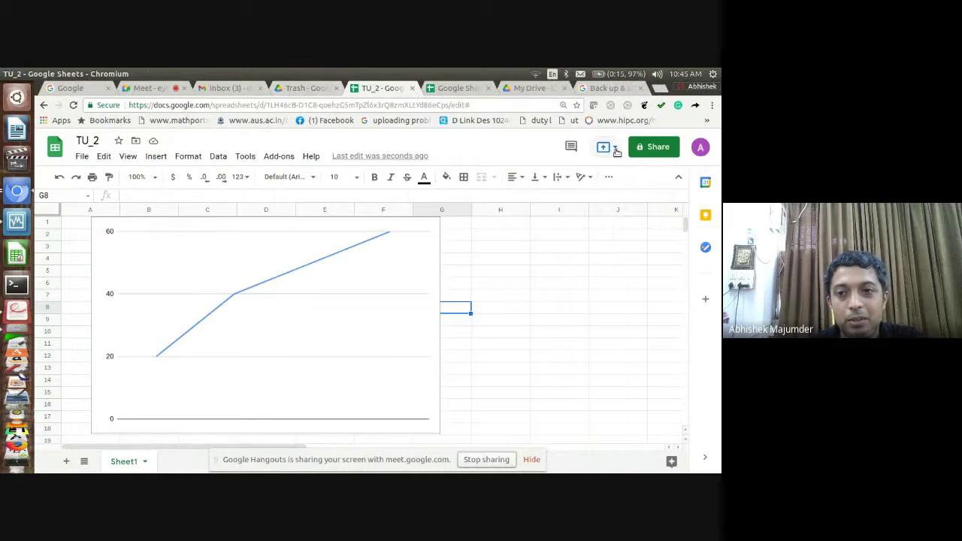
Close the TU_2 spreadsheet and Google Sheets home tabs
{"action": "left_click", "coordinate": [412, 88]}
{"action": "left_click", "coordinate": [325, 88]}
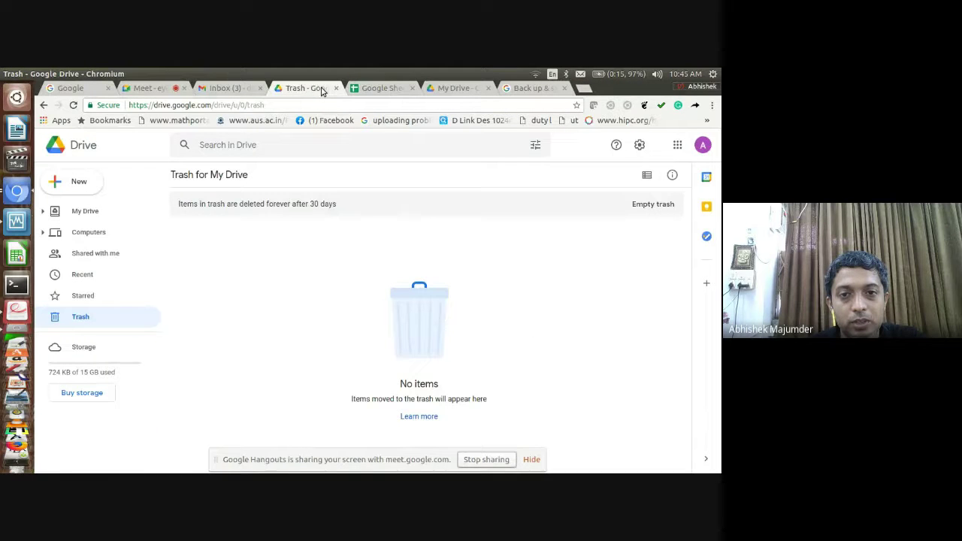
{"action": "left_click", "coordinate": [413, 88]}
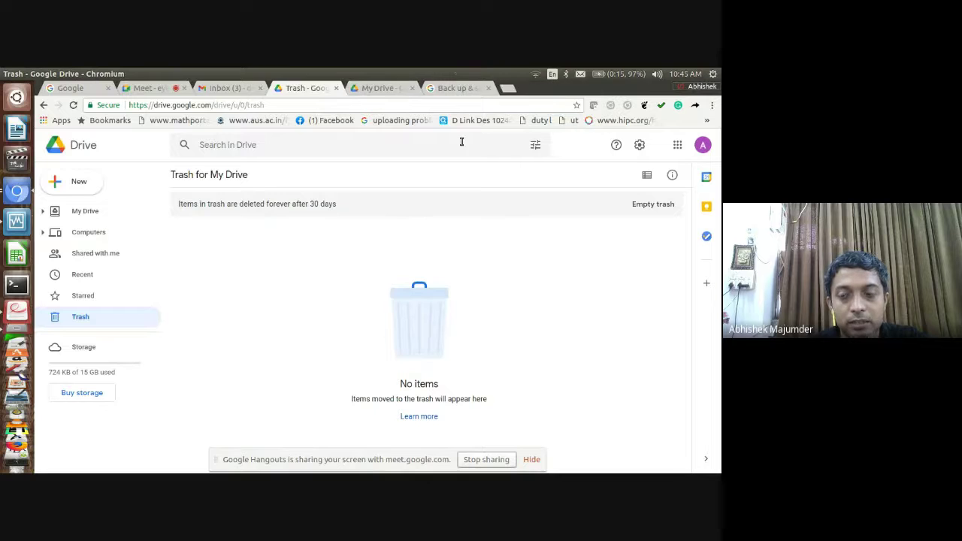
Open Google Docs from the Google apps grid in Drive
{"action": "left_click", "coordinate": [676, 146]}
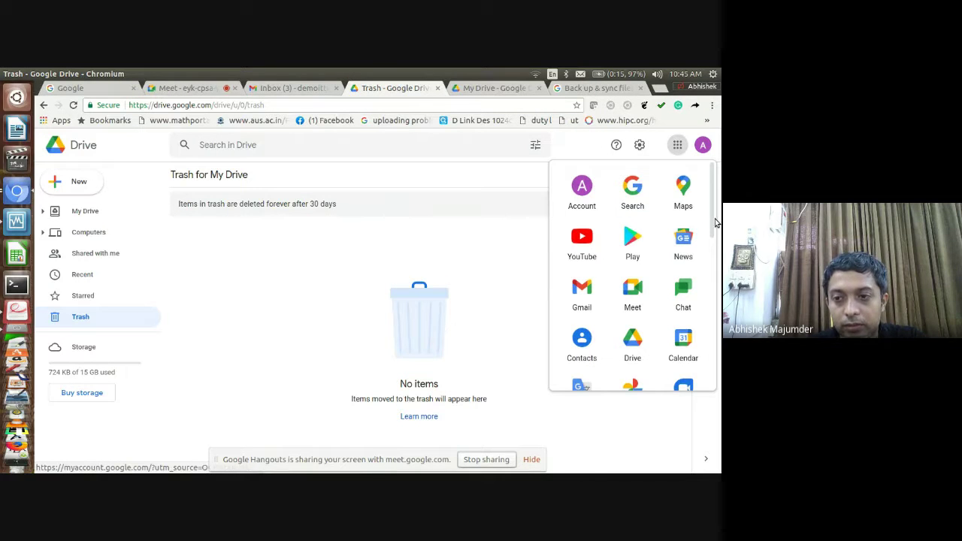
{"action": "left_click_drag", "start_coordinate": [715, 223], "coordinate": [666, 301]}
{"action": "left_click", "coordinate": [581, 289]}
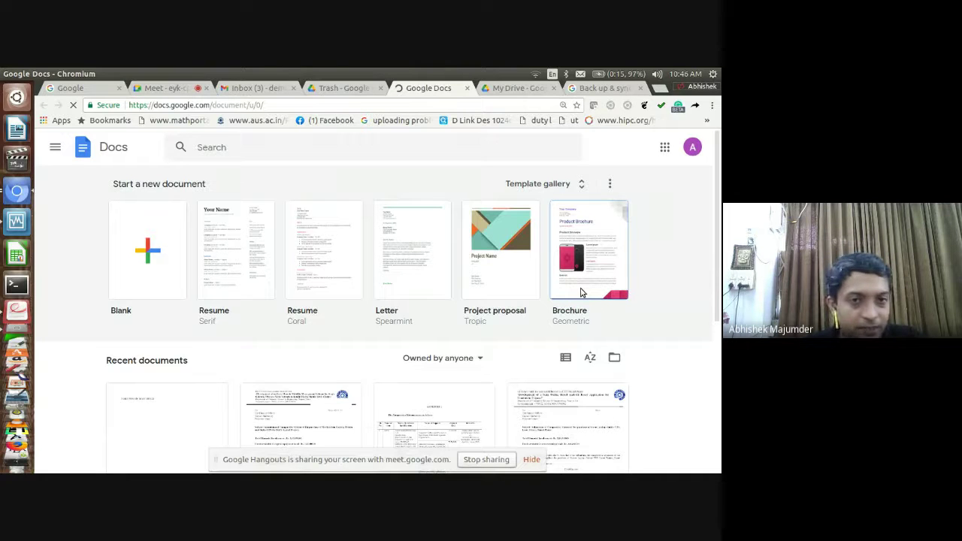
Create a blank document, dismiss the Grammarly panel and browser warning, and type 'Tripura University'
{"action": "left_click", "coordinate": [149, 257]}
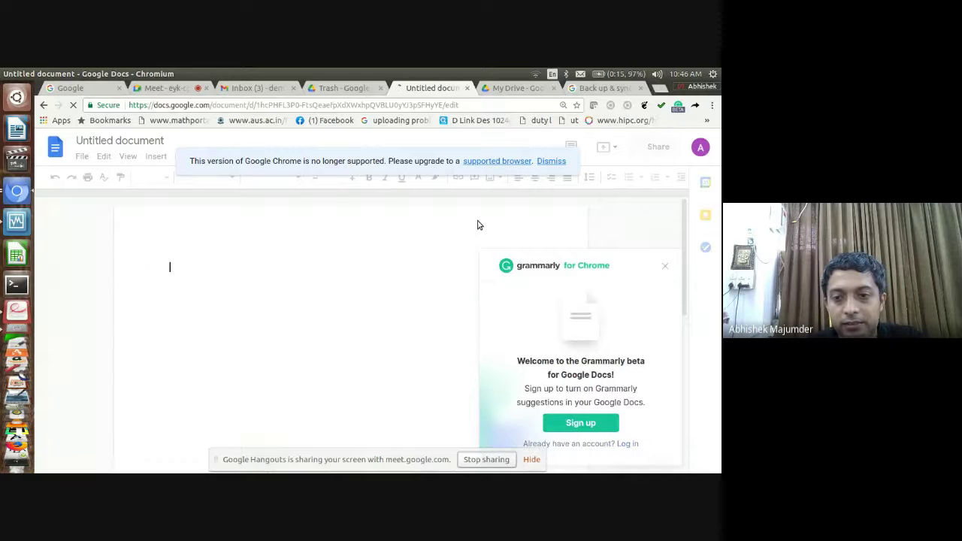
{"action": "left_click", "coordinate": [665, 266]}
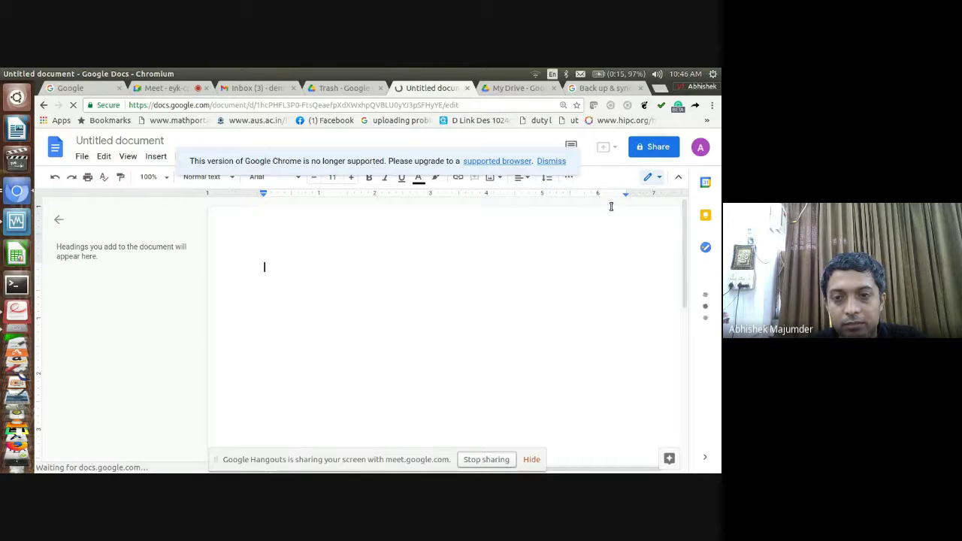
{"action": "left_click", "coordinate": [551, 161]}
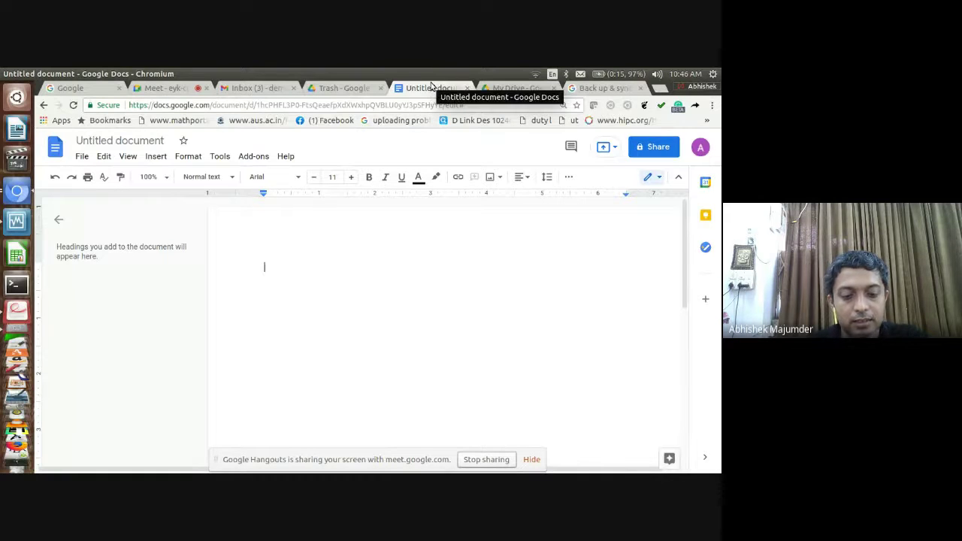
{"action": "type", "text": "Trip"}
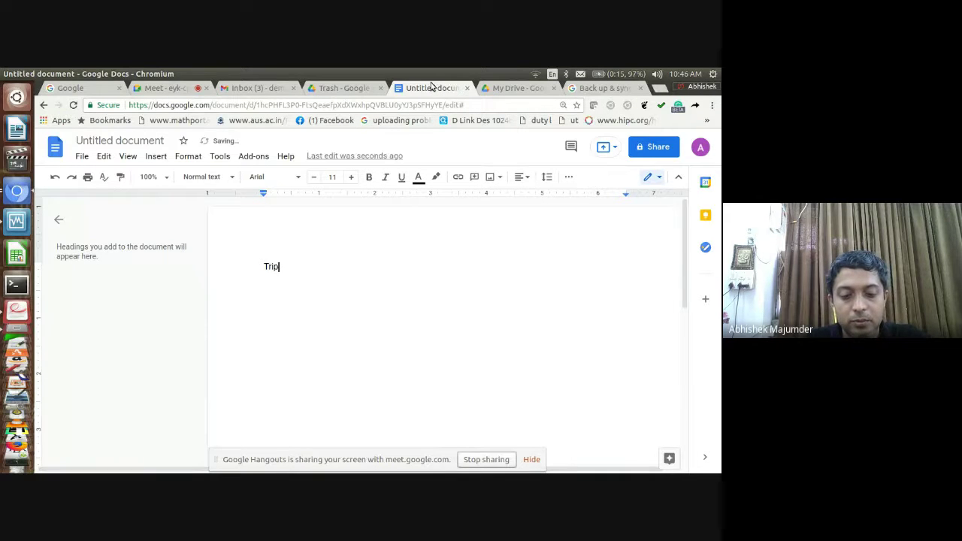
{"action": "type", "text": "ura Uni"}
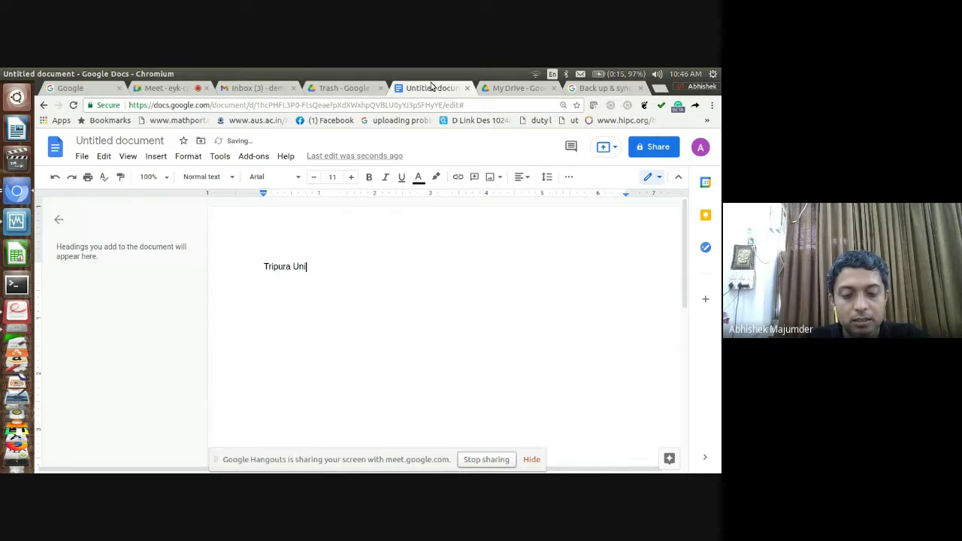
{"action": "type", "text": "versity"}
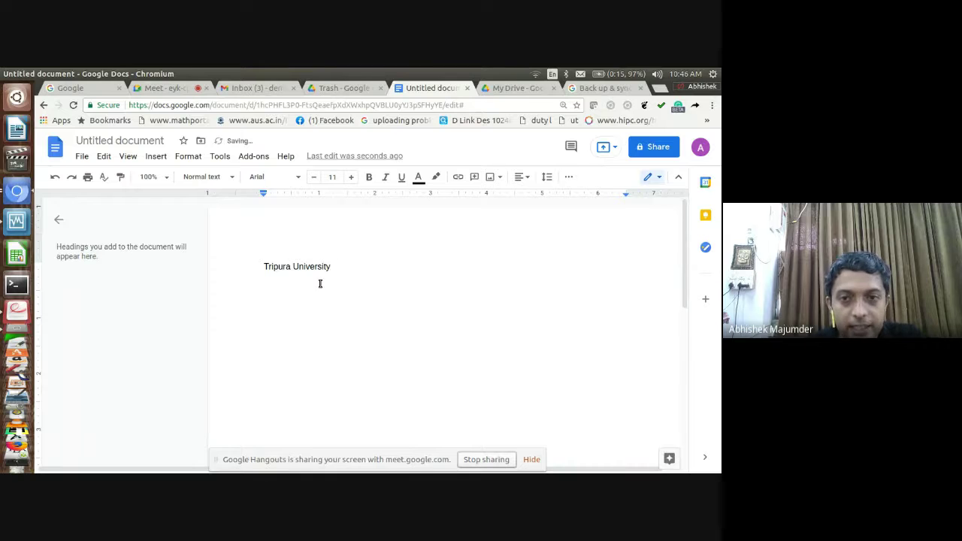
{"action": "left_click", "coordinate": [78, 157]}
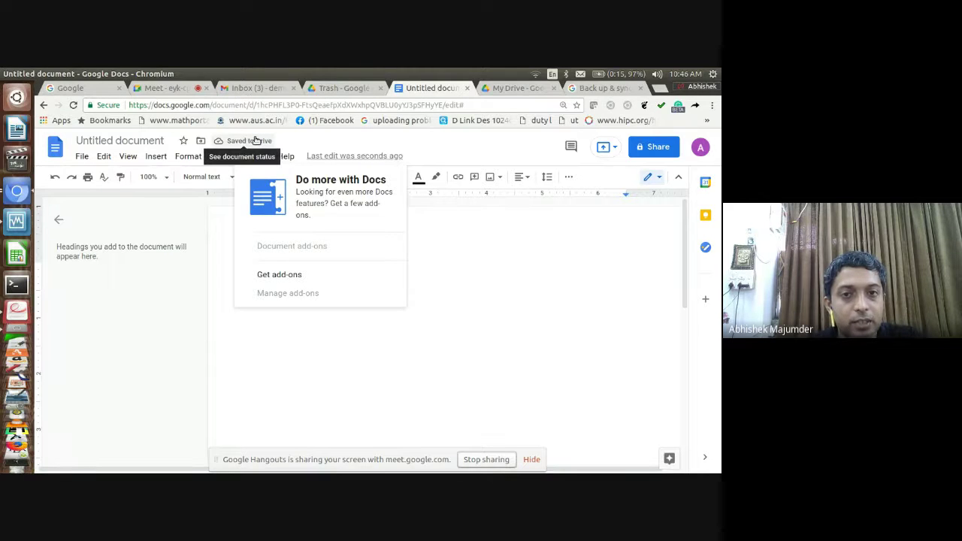
Change the Google Doc's title to 'Todays class_1' and confirm the new name
{"action": "left_click", "coordinate": [154, 143]}
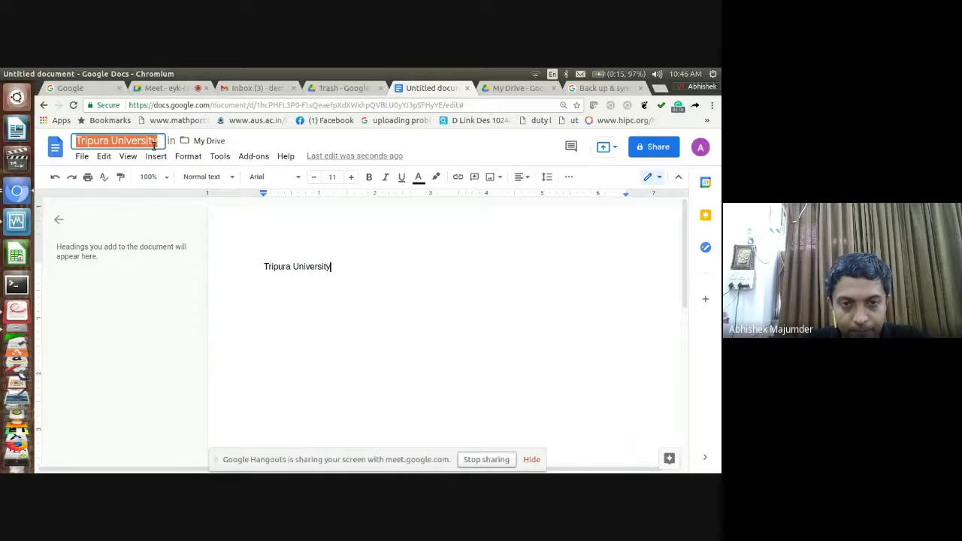
{"action": "type", "text": "T"}
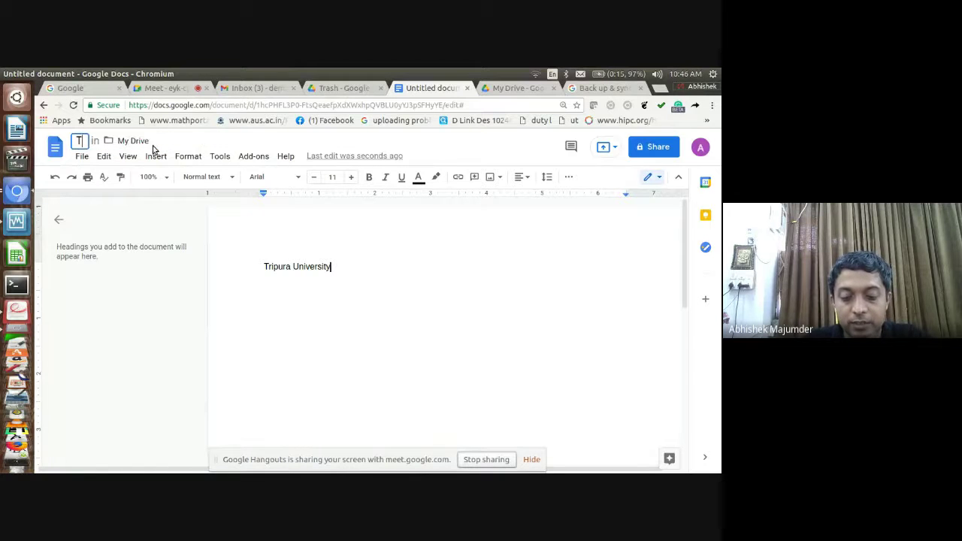
{"action": "type", "text": "od"}
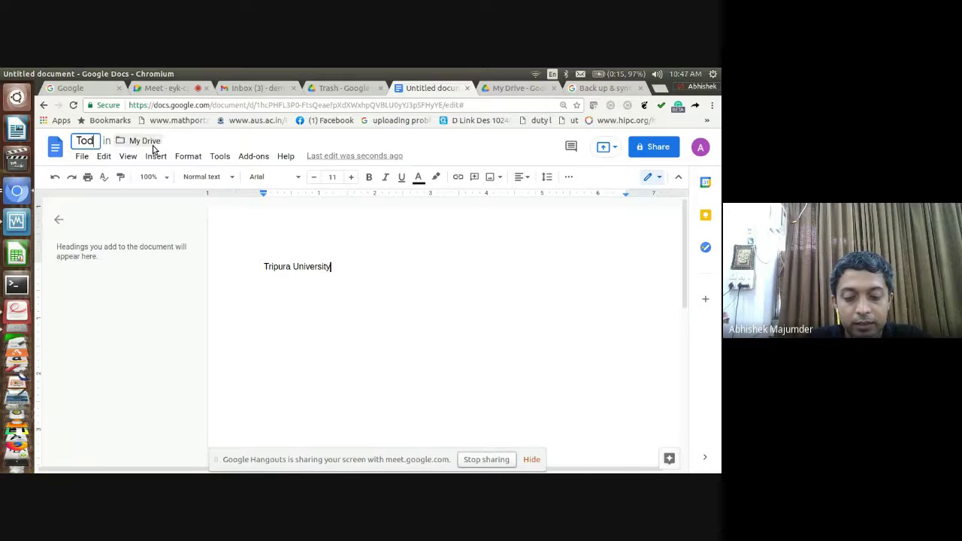
{"action": "type", "text": "ays class"}
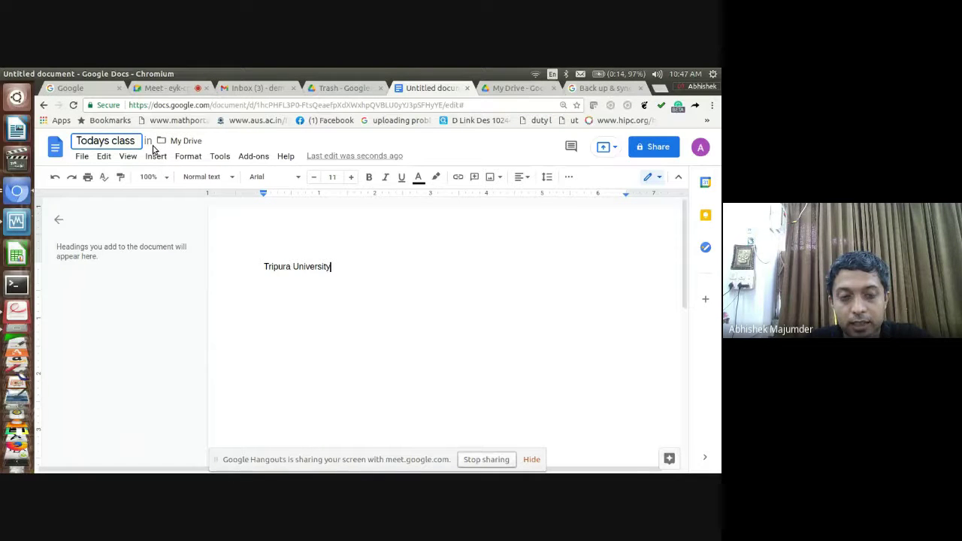
{"action": "type", "text": "_1"}
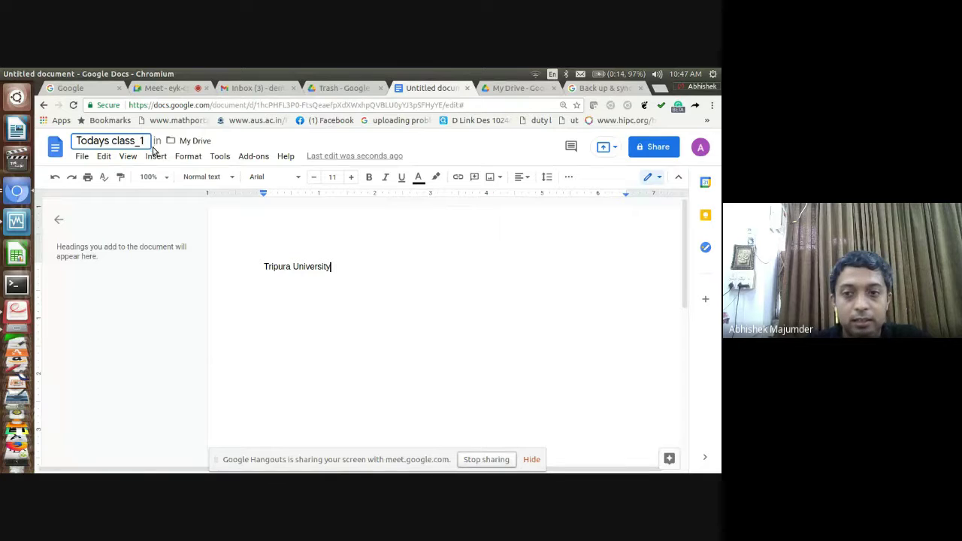
{"action": "left_click", "coordinate": [296, 300]}
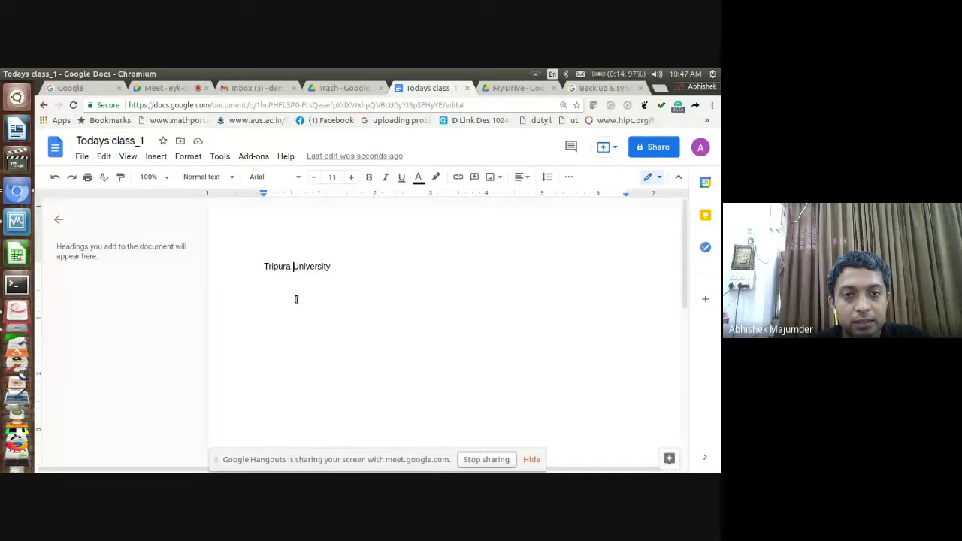
{"action": "left_click", "coordinate": [337, 91]}
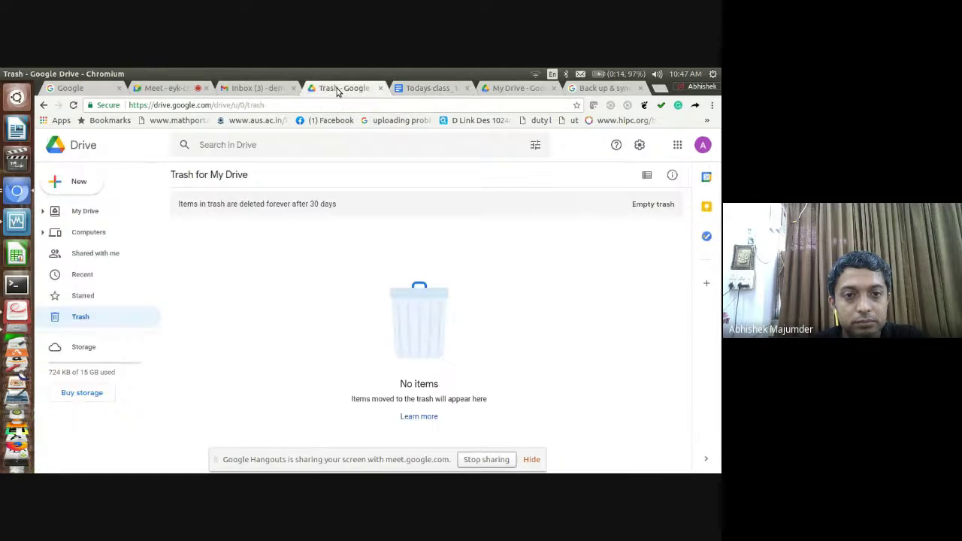
{"action": "left_click", "coordinate": [426, 90]}
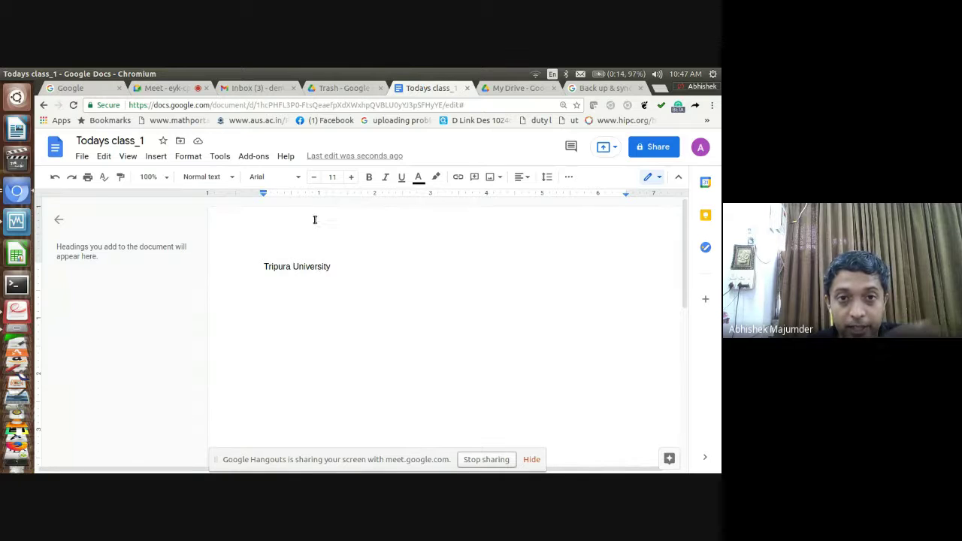
{"action": "left_click", "coordinate": [333, 90]}
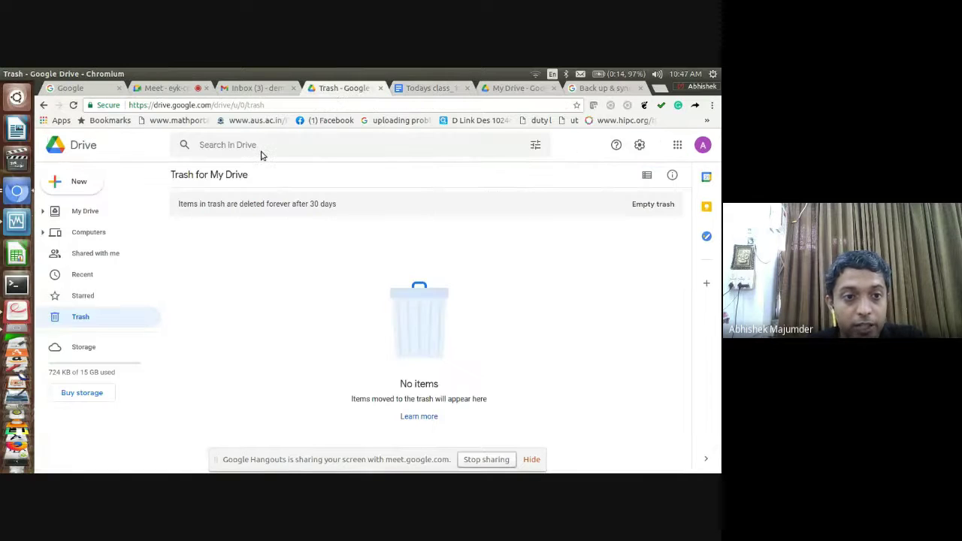
{"action": "left_click", "coordinate": [108, 205]}
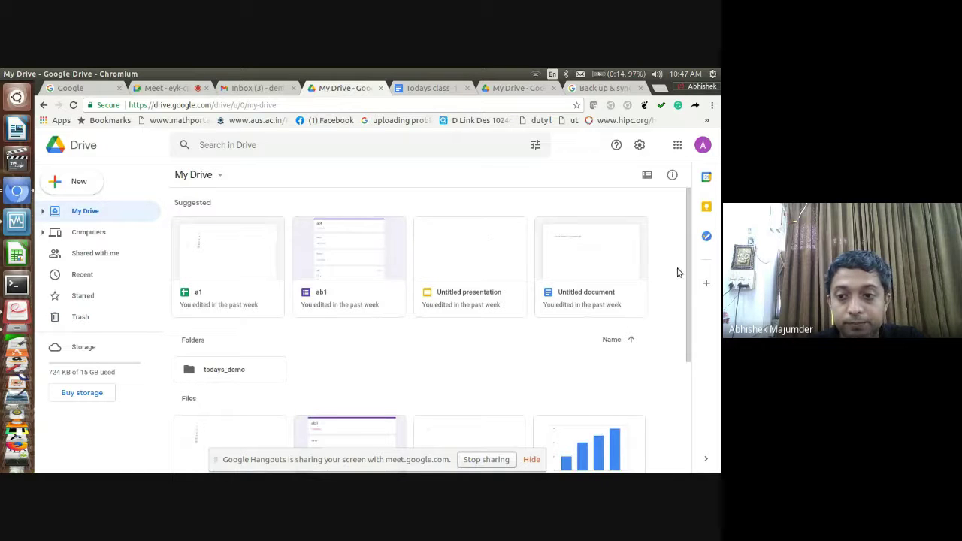
{"action": "scroll", "coordinate": [675, 307], "scroll_direction": "down", "scroll_amount": 1}
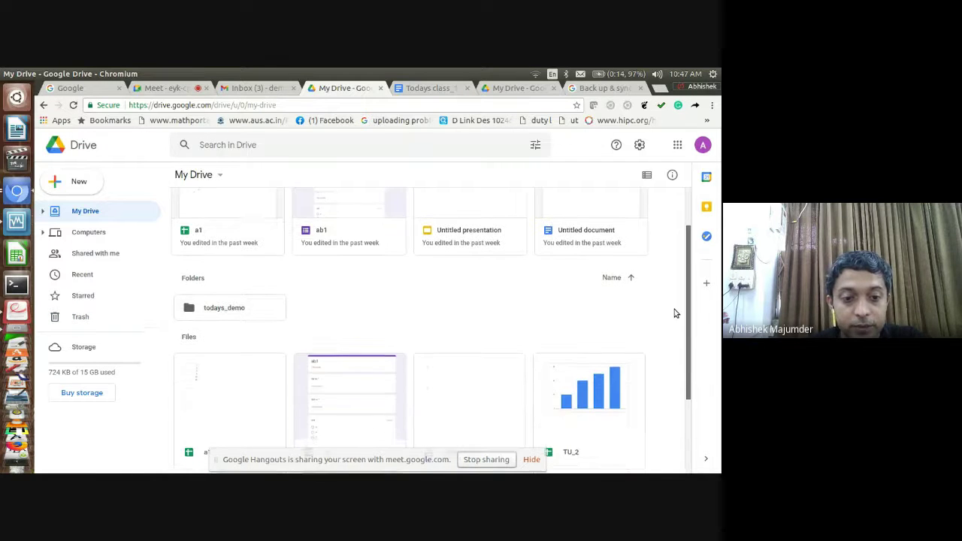
{"action": "scroll", "coordinate": [675, 309], "scroll_direction": "down", "scroll_amount": 2}
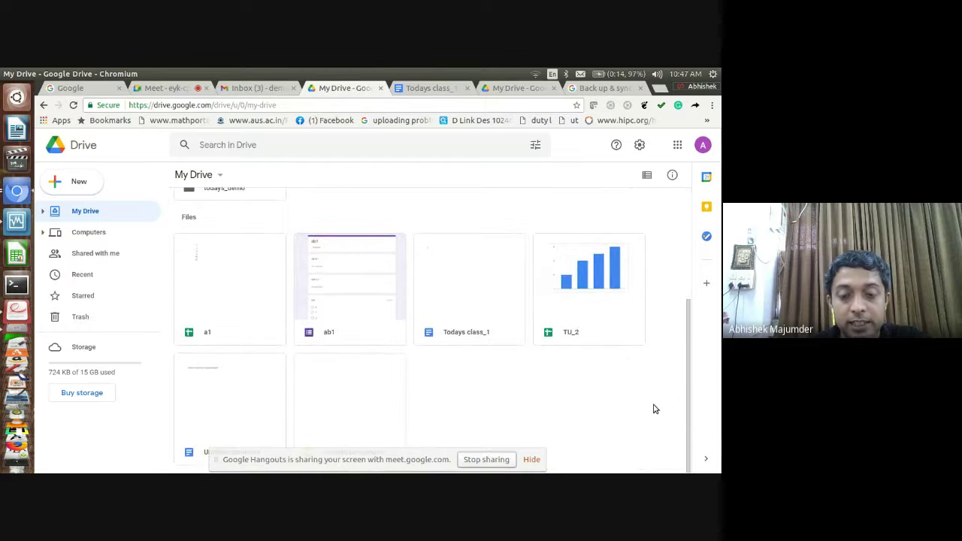
{"action": "left_click", "coordinate": [446, 315]}
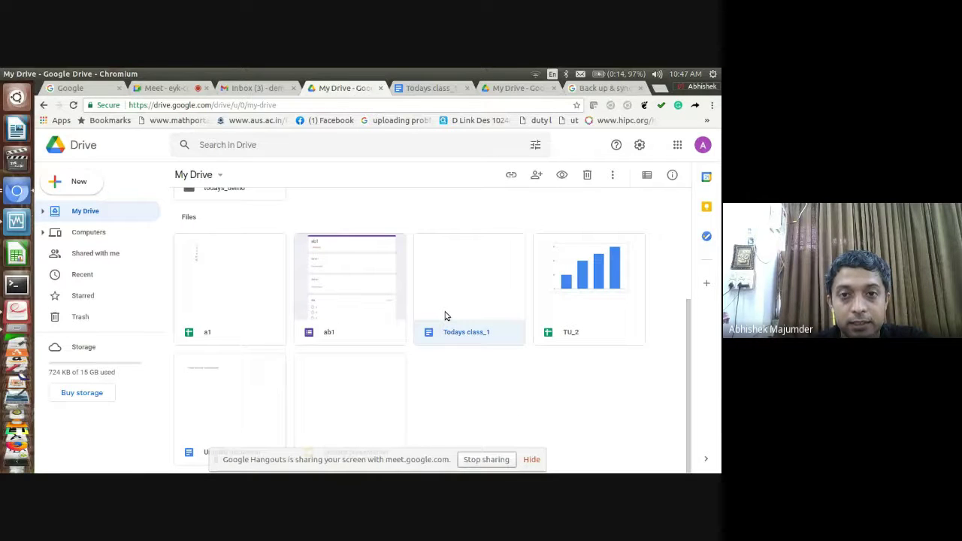
{"action": "double_click", "coordinate": [445, 316]}
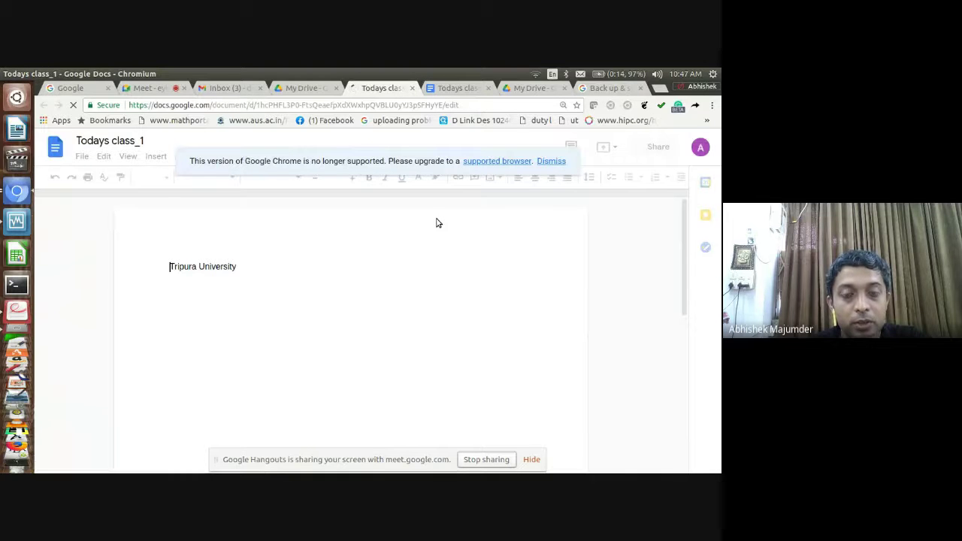
{"action": "left_click", "coordinate": [412, 89]}
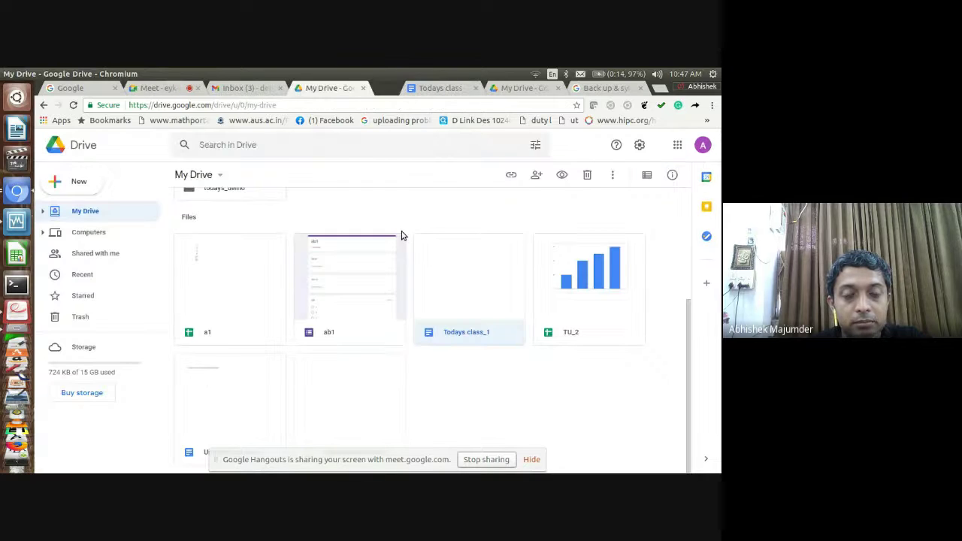
{"action": "left_click", "coordinate": [436, 91]}
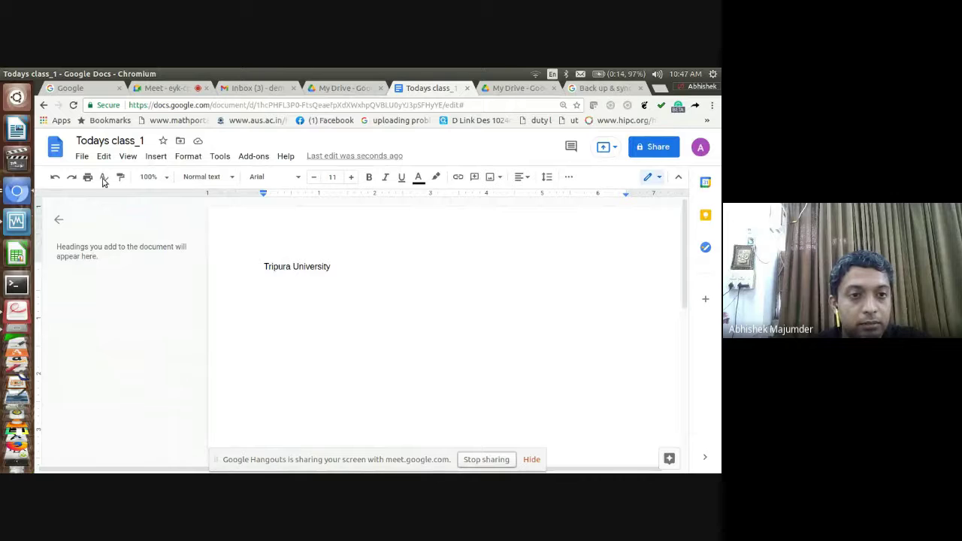
Look through the File menu's New, Email, Download and Version history entries, then move to the Edit menu
{"action": "left_click", "coordinate": [82, 156]}
{"action": "mouse_move", "coordinate": [103, 157]}
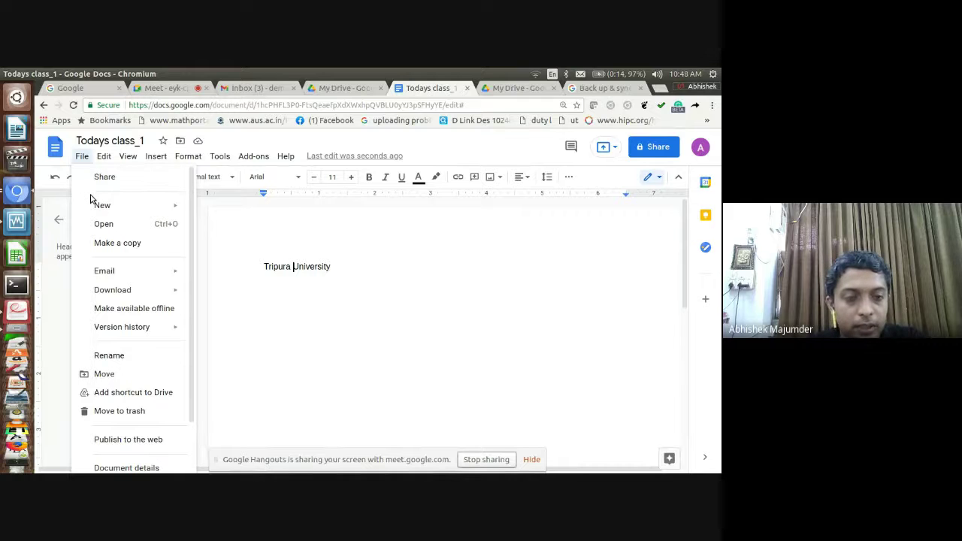
{"action": "mouse_move", "coordinate": [92, 204]}
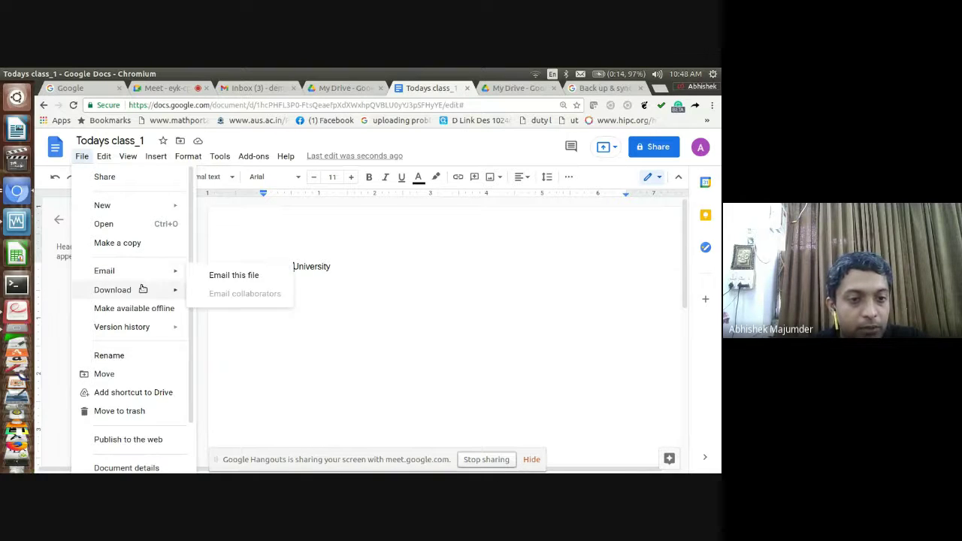
{"action": "mouse_move", "coordinate": [143, 293]}
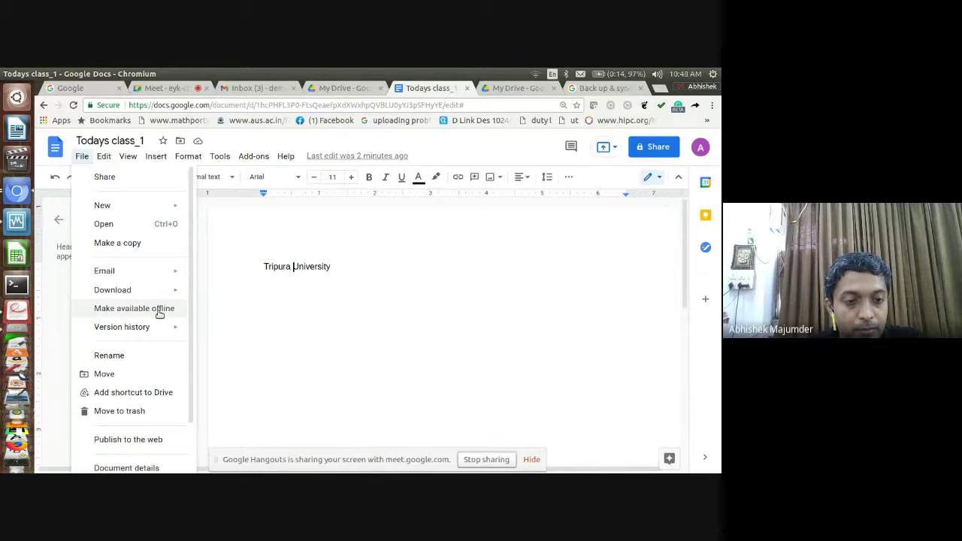
{"action": "mouse_move", "coordinate": [157, 329]}
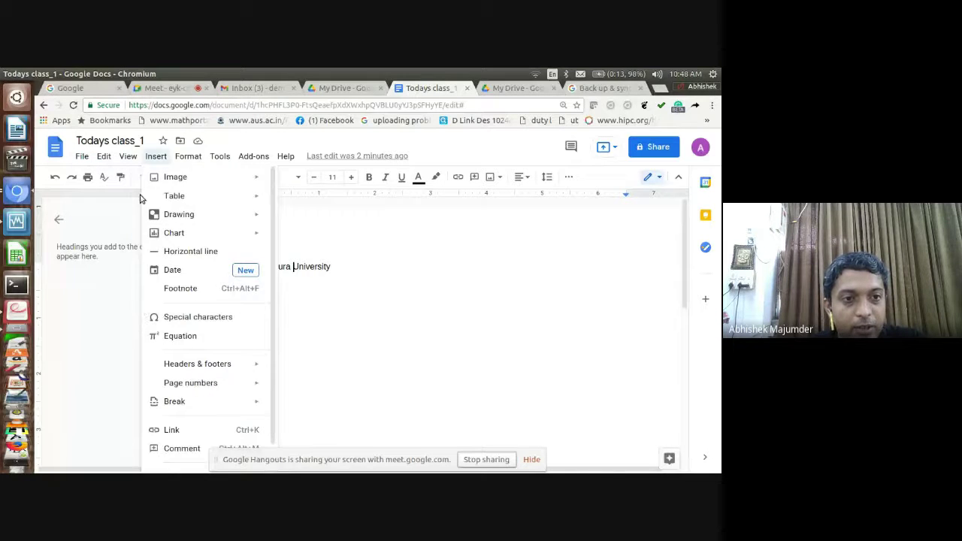
{"action": "left_click", "coordinate": [81, 156]}
{"action": "left_click", "coordinate": [81, 157]}
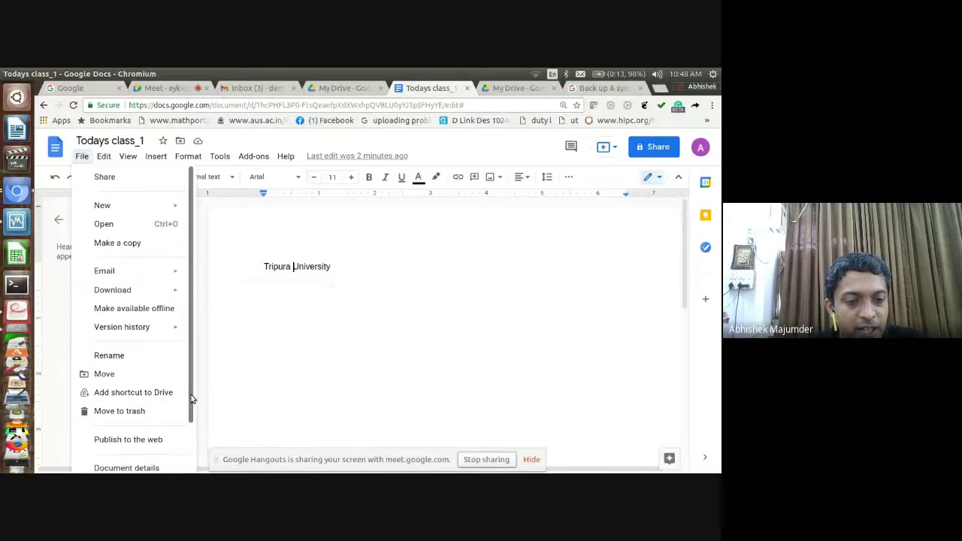
{"action": "left_click_drag", "start_coordinate": [191, 400], "coordinate": [176, 453]}
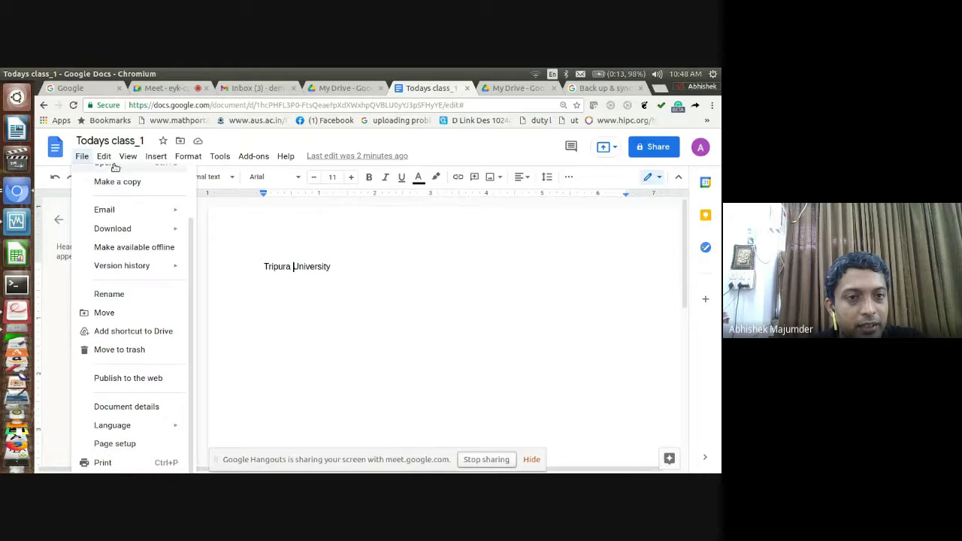
{"action": "mouse_move", "coordinate": [109, 161]}
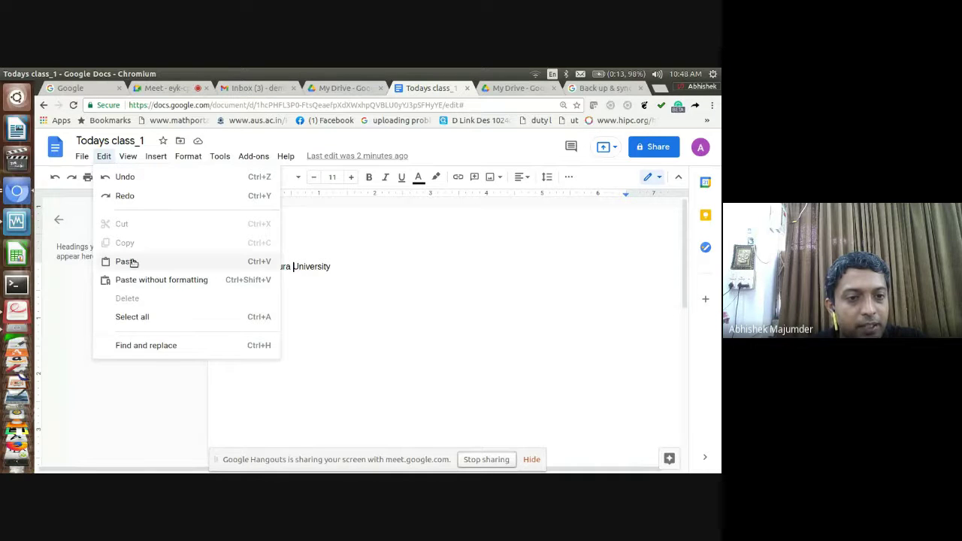
Look through the View, Insert and Format menus, then dismiss them to show the Tripura University document
{"action": "mouse_move", "coordinate": [128, 158]}
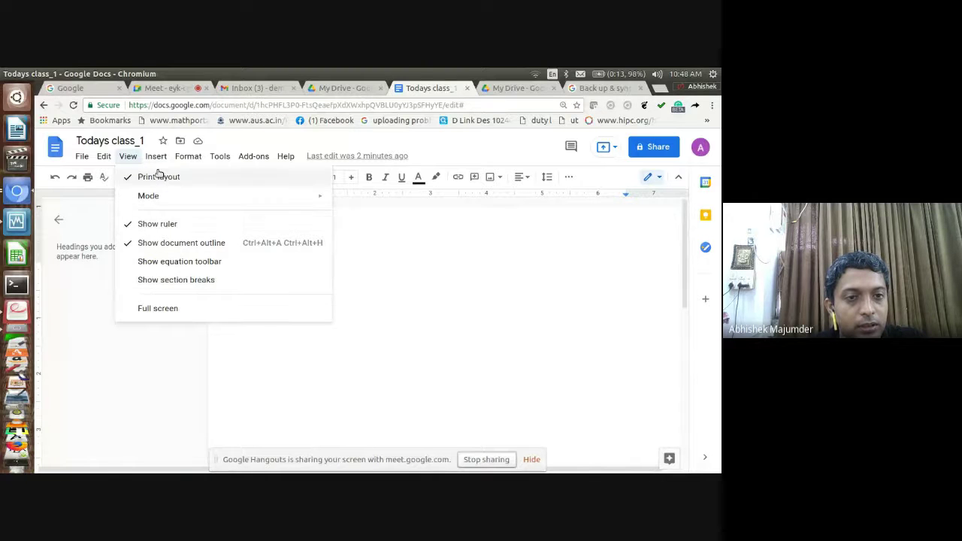
{"action": "mouse_move", "coordinate": [157, 156]}
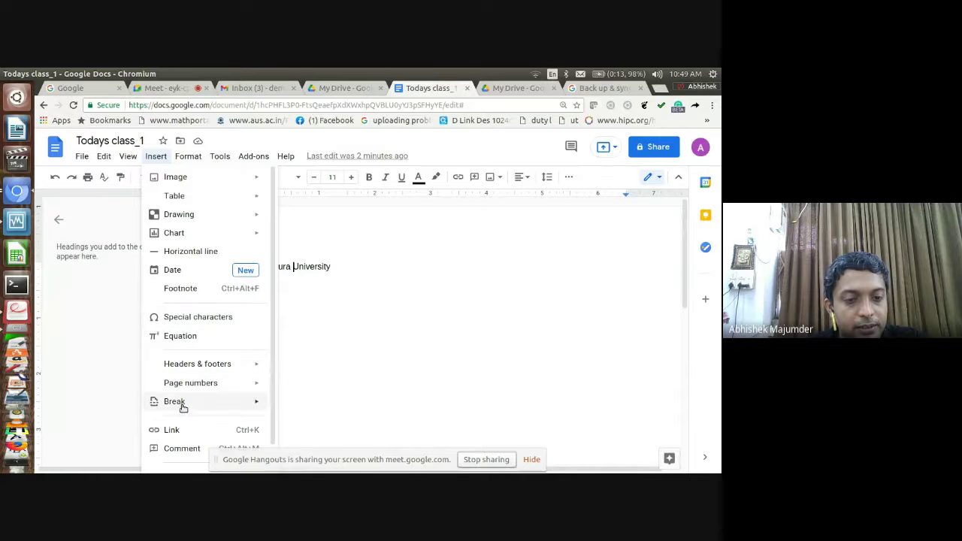
{"action": "mouse_move", "coordinate": [208, 192]}
{"action": "mouse_move", "coordinate": [193, 158]}
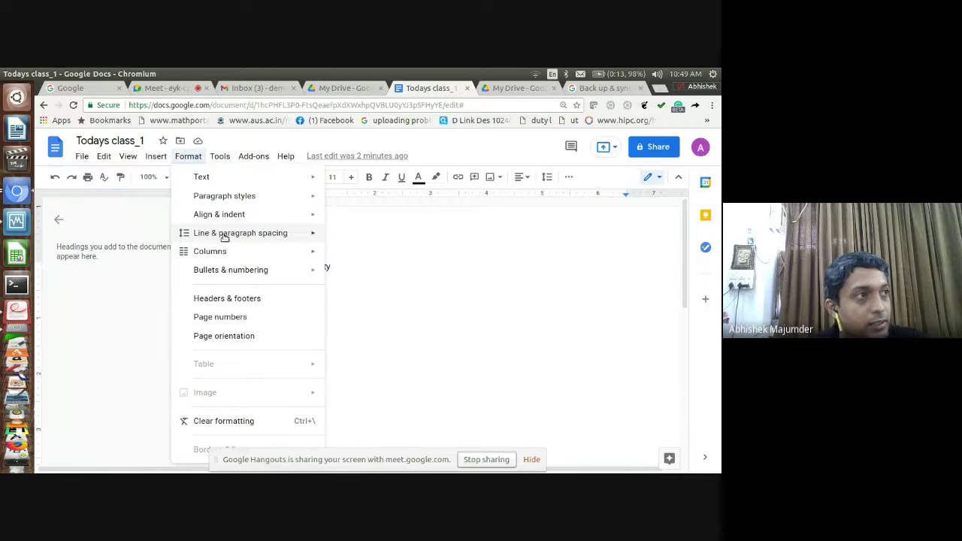
{"action": "mouse_move", "coordinate": [223, 234]}
{"action": "left_click", "coordinate": [148, 298]}
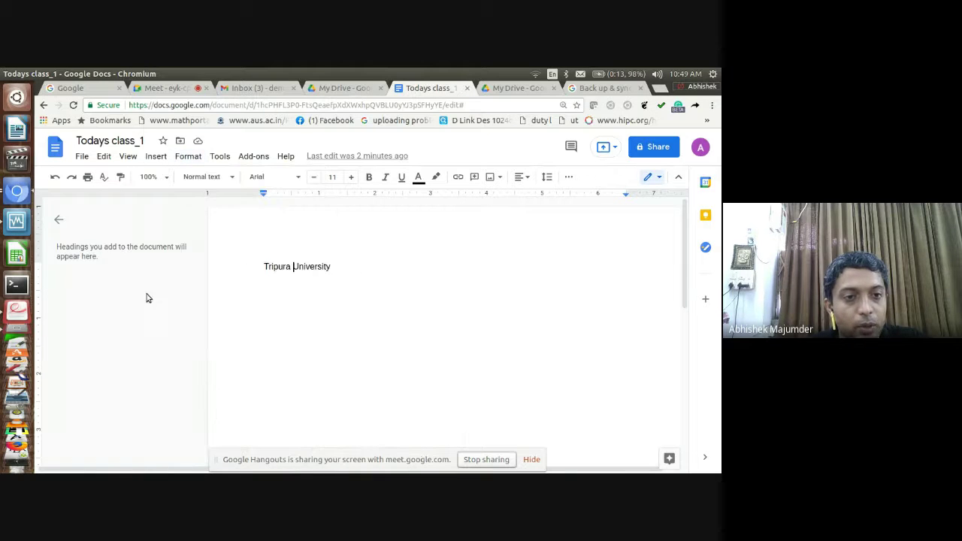
Switch to Usage_of_google_drive.pdf and move past the Icon and Templates slides to page 28
{"action": "left_click", "coordinate": [18, 312]}
{"action": "key", "text": "Down"}
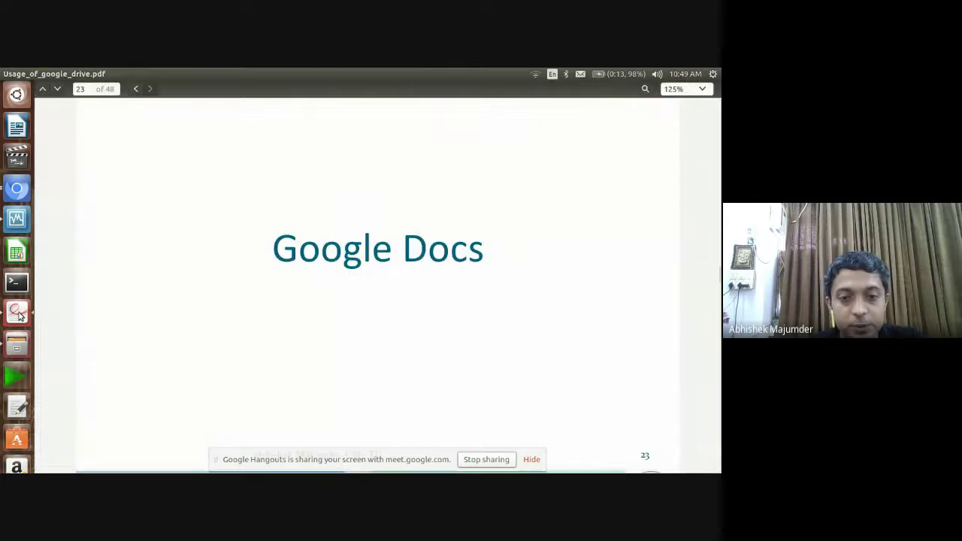
{"action": "key", "text": "Page_Down"}
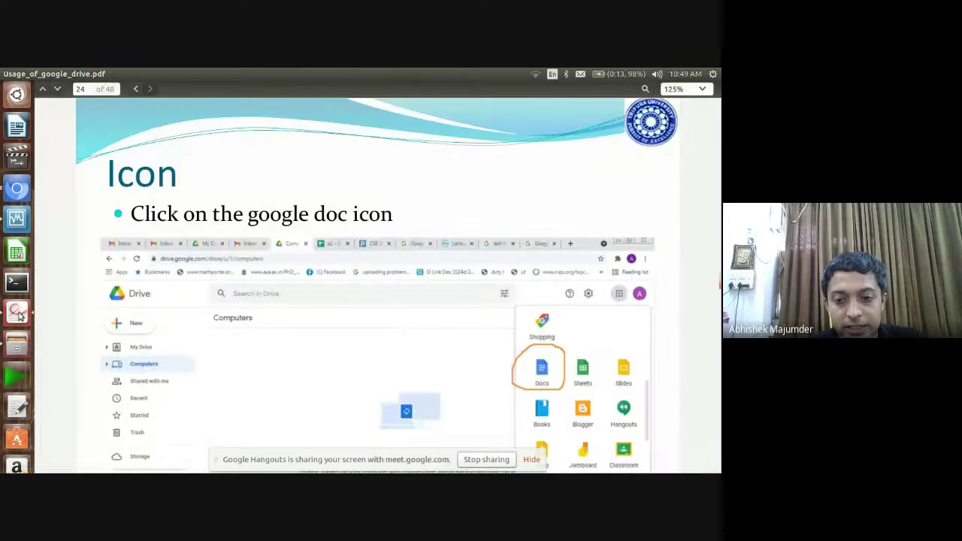
{"action": "key", "text": "Down"}
{"action": "key", "text": "Down"}
{"action": "key", "text": "Down"}
{"action": "key", "text": "Down"}
{"action": "key", "text": "Down"}
{"action": "key", "text": "Down"}
{"action": "key", "text": "Down"}
{"action": "key", "text": "Down"}
{"action": "key", "text": "Down"}
{"action": "key", "text": "Down"}
{"action": "key", "text": "Down"}
{"action": "key", "text": "Down"}
{"action": "key", "text": "Down"}
{"action": "key", "text": "Down"}
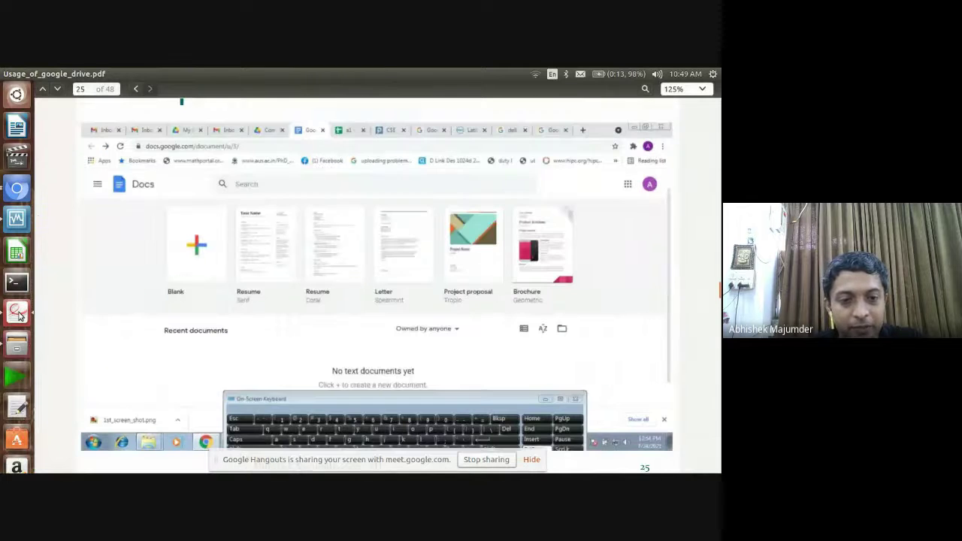
{"action": "key", "text": "Down"}
{"action": "key", "text": "Down"}
{"action": "key", "text": "Down"}
{"action": "key", "text": "Down"}
{"action": "key", "text": "Down"}
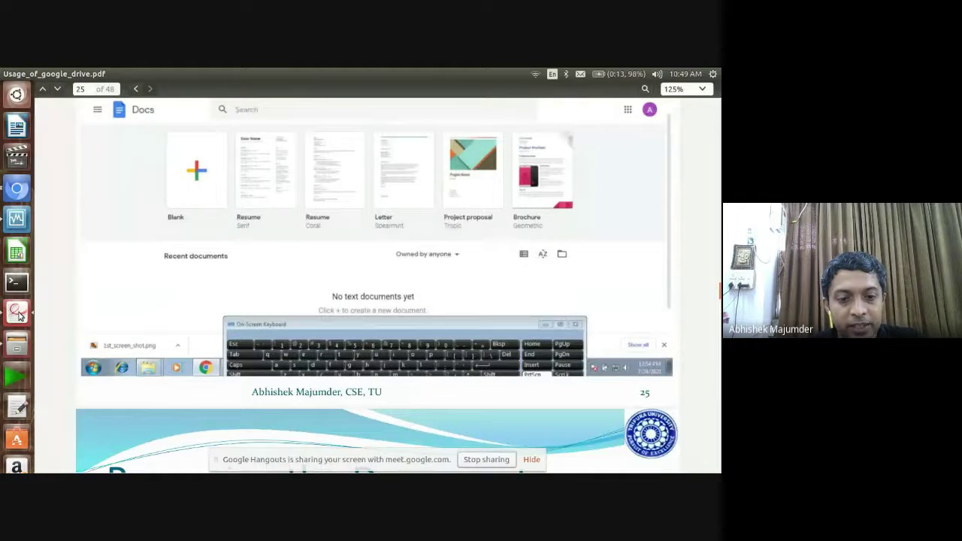
{"action": "key", "text": "Down"}
{"action": "key", "text": "Down"}
{"action": "key", "text": "Down"}
{"action": "key", "text": "Down"}
{"action": "key", "text": "Down"}
{"action": "key", "text": "Down"}
{"action": "key", "text": "Down"}
{"action": "key", "text": "Down"}
{"action": "key", "text": "Down"}
{"action": "key", "text": "Down"}
{"action": "key", "text": "Down"}
{"action": "key", "text": "Down"}
{"action": "key", "text": "Down"}
{"action": "key", "text": "Down"}
{"action": "key", "text": "Down"}
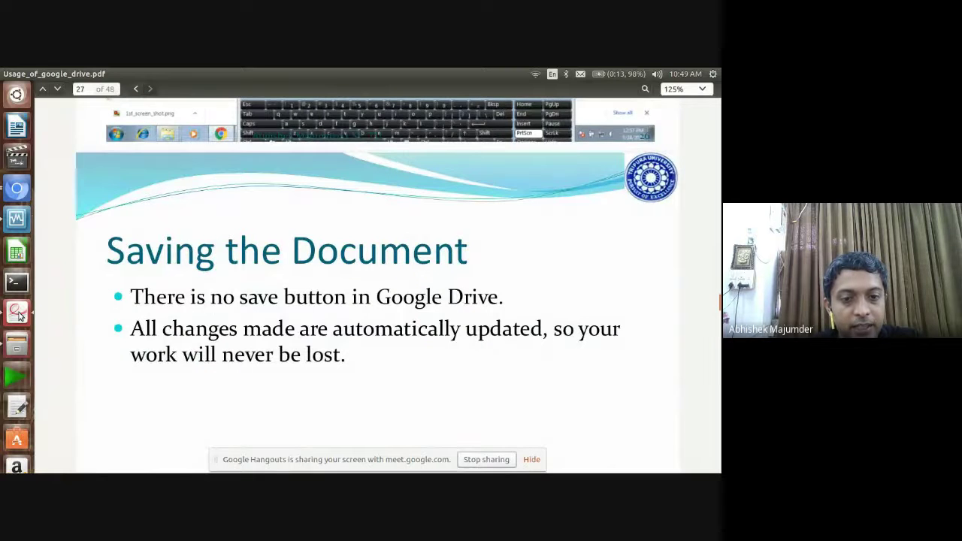
{"action": "key", "text": "Down"}
{"action": "key", "text": "Down"}
{"action": "key", "text": "Down"}
{"action": "key", "text": "Down"}
{"action": "key", "text": "Down"}
{"action": "key", "text": "Down"}
{"action": "key", "text": "Down"}
{"action": "key", "text": "Down"}
{"action": "key", "text": "Down"}
{"action": "key", "text": "Down"}
{"action": "key", "text": "Down"}
{"action": "key", "text": "Down"}
{"action": "key", "text": "Down"}
{"action": "key", "text": "Down"}
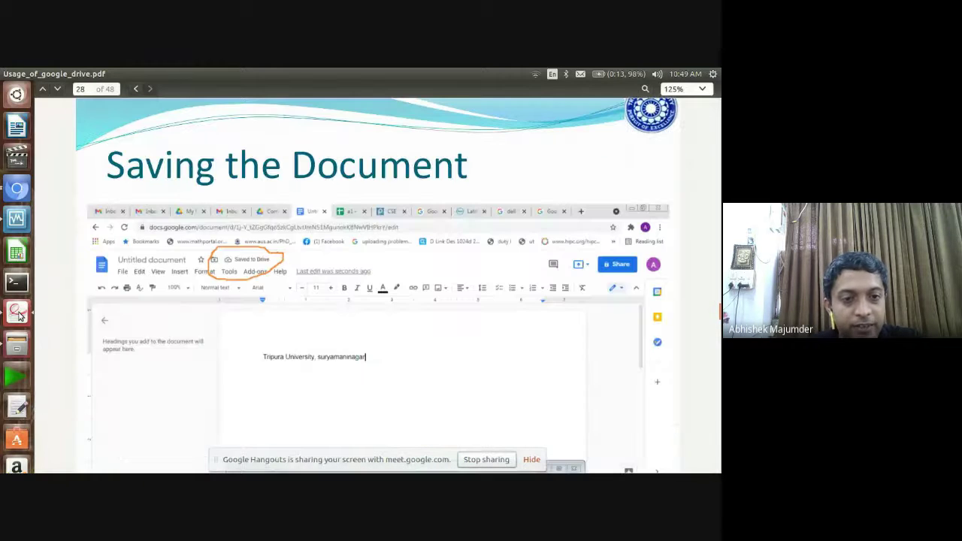
{"action": "key", "text": "Down"}
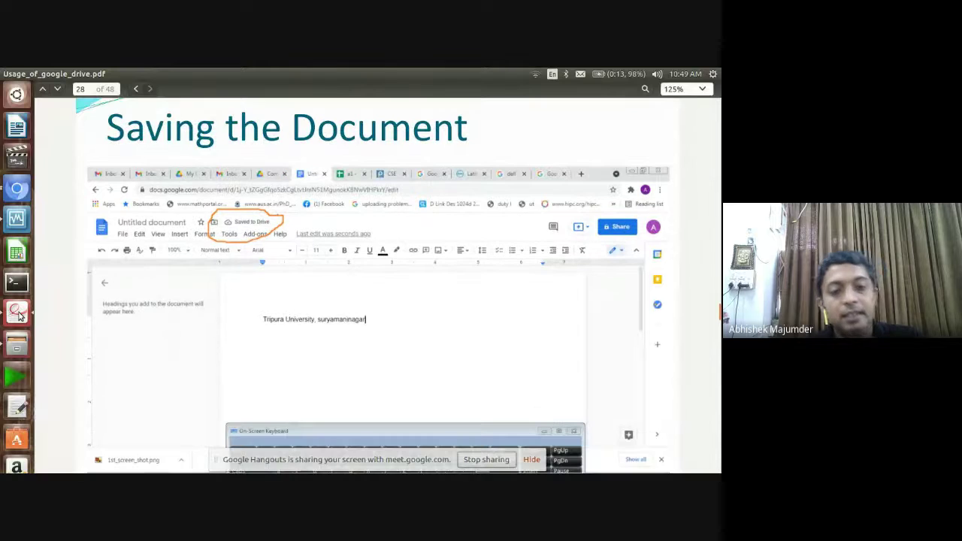
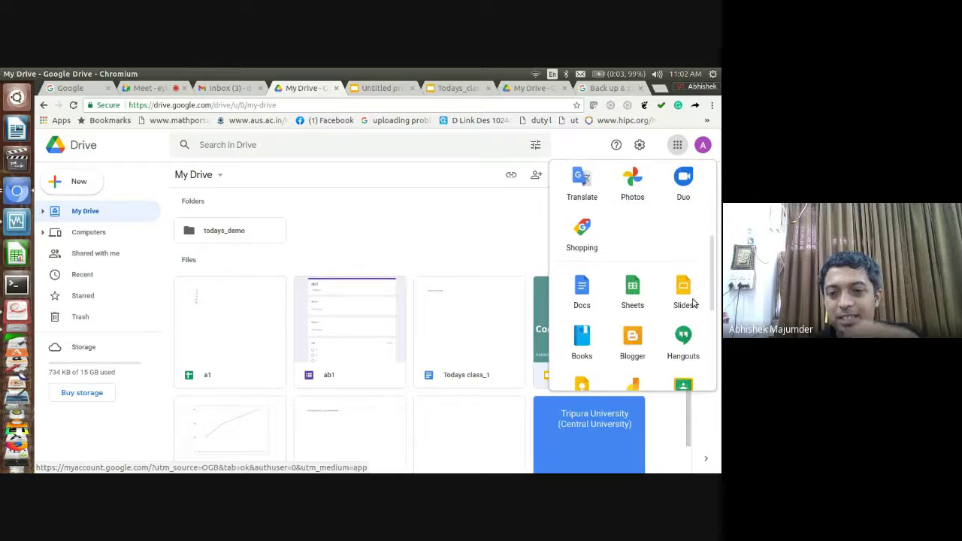
Open Google Calendar from the apps launcher and draft an event for Friday 30 July, 11:30am–12:30pm
{"action": "scroll", "coordinate": [694, 298], "scroll_direction": "up", "scroll_amount": 4}
{"action": "scroll", "coordinate": [714, 244], "scroll_direction": "up", "scroll_amount": 1}
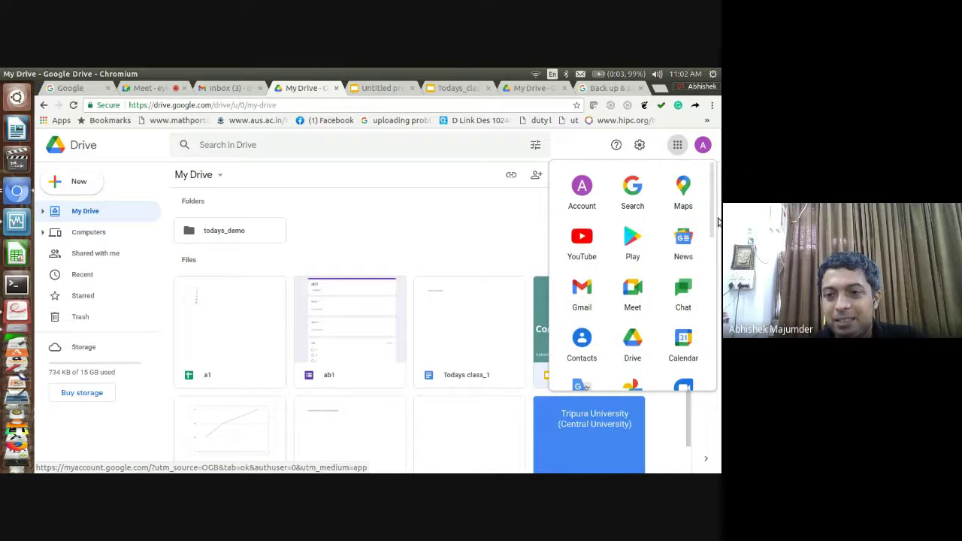
{"action": "scroll", "coordinate": [716, 241], "scroll_direction": "down", "scroll_amount": 1}
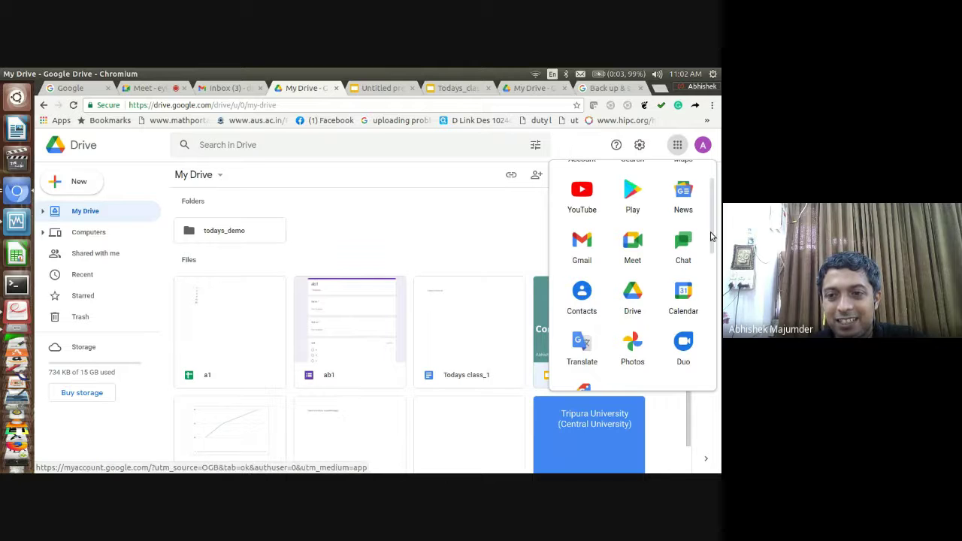
{"action": "scroll", "coordinate": [711, 239], "scroll_direction": "up", "scroll_amount": 1}
{"action": "scroll", "coordinate": [708, 245], "scroll_direction": "down", "scroll_amount": 2}
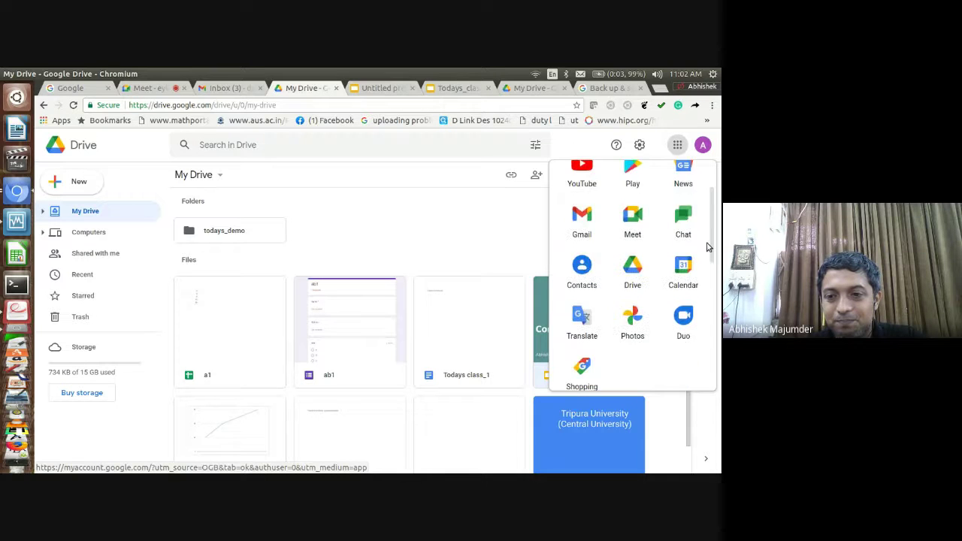
{"action": "scroll", "coordinate": [705, 255], "scroll_direction": "down", "scroll_amount": 2}
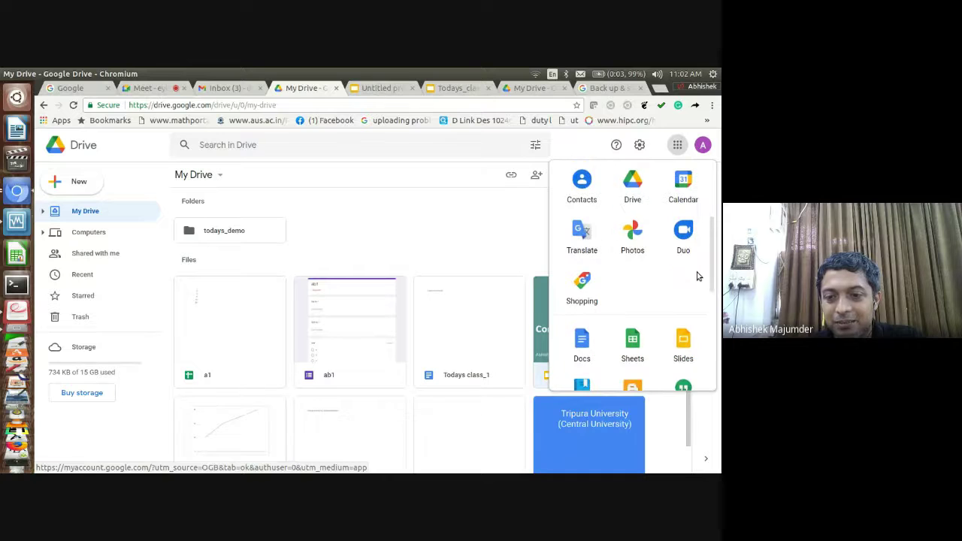
{"action": "scroll", "coordinate": [698, 277], "scroll_direction": "down", "scroll_amount": 5}
{"action": "left_click_drag", "start_coordinate": [712, 342], "coordinate": [716, 232]}
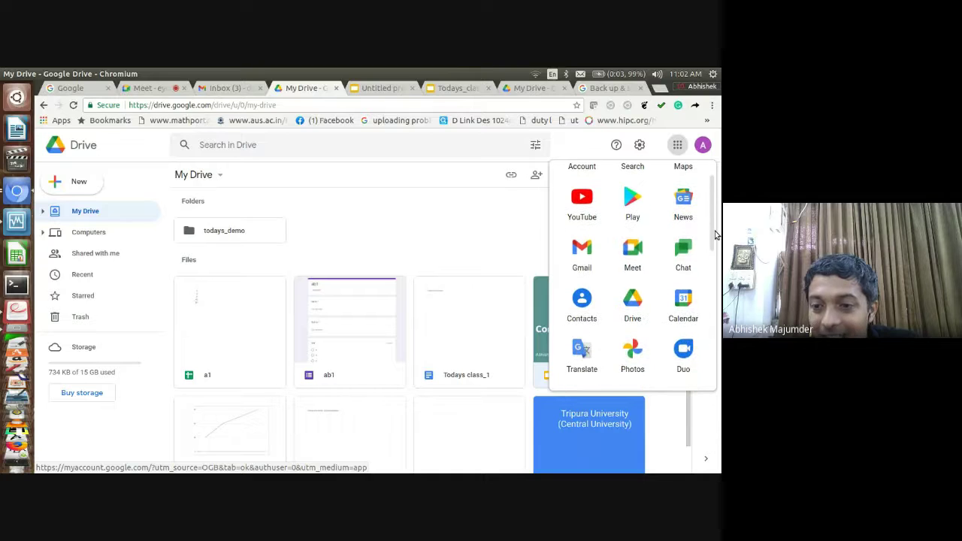
{"action": "left_click", "coordinate": [686, 299]}
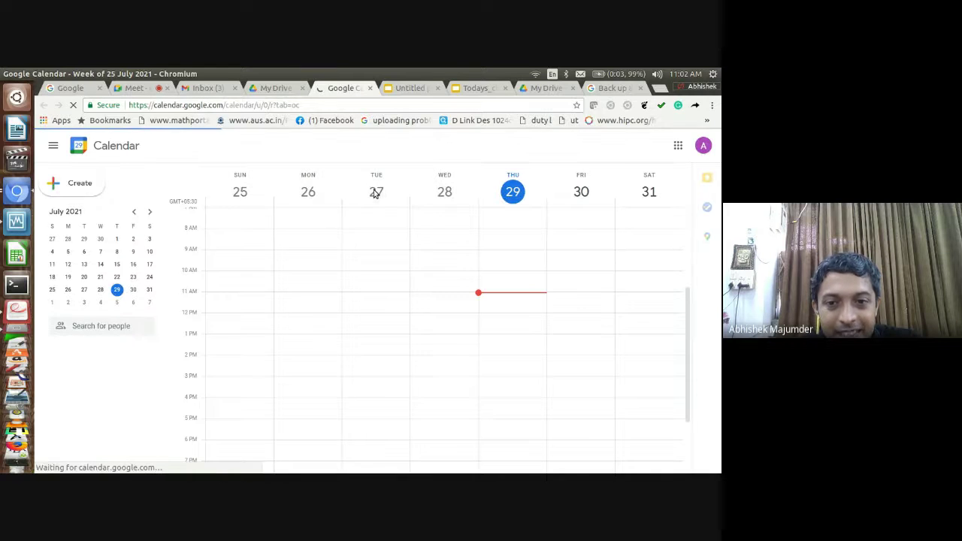
{"action": "left_click", "coordinate": [563, 306]}
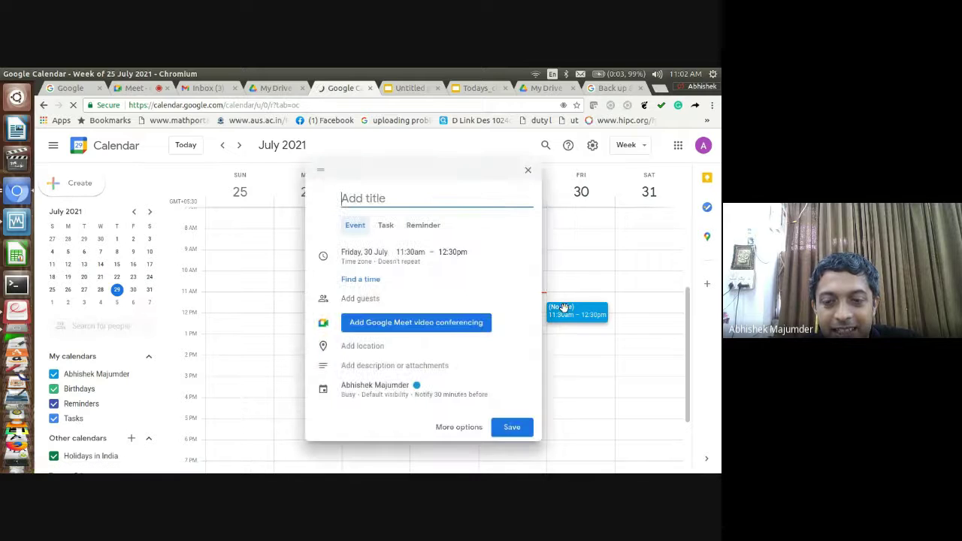
Title the event 'Meeting' and add two guests by their e-mail addresses
{"action": "type", "text": "M"}
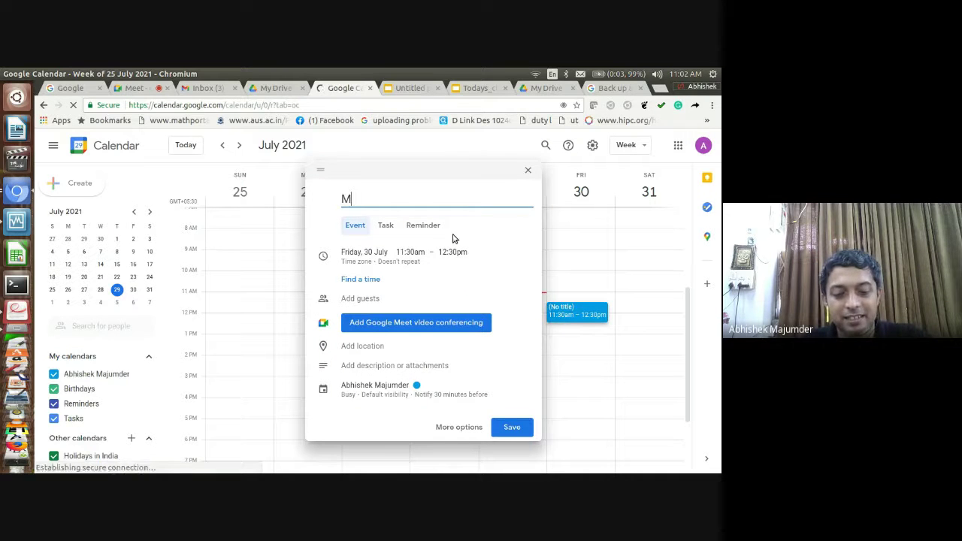
{"action": "type", "text": "eetin"}
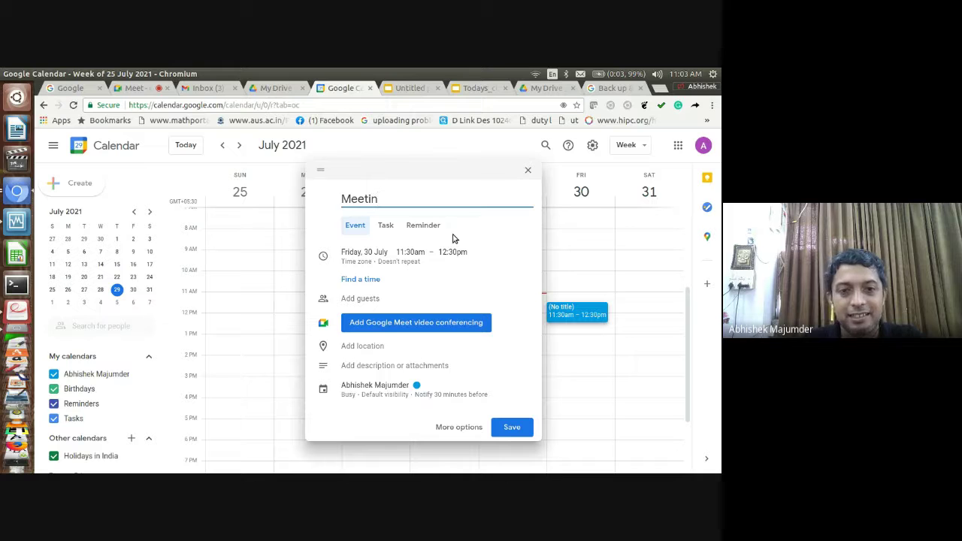
{"action": "type", "text": "g"}
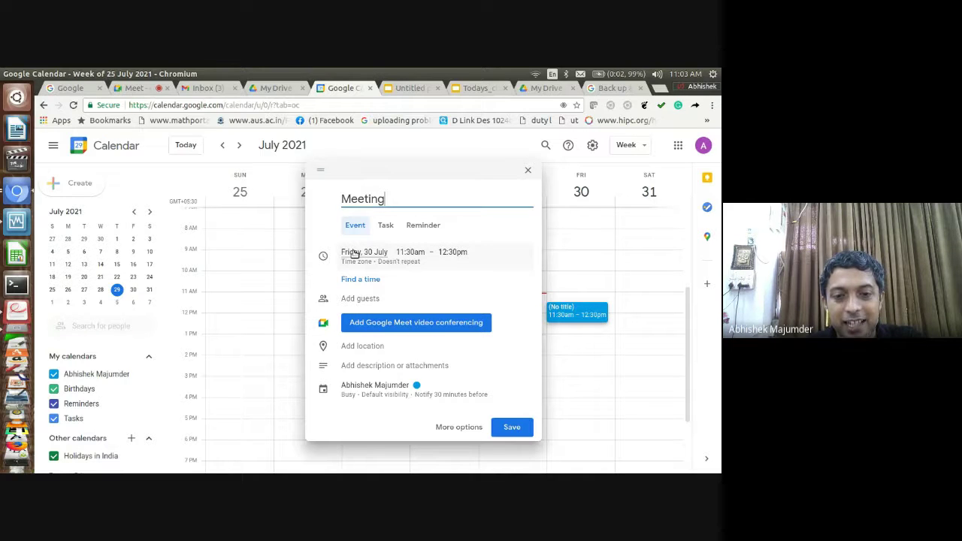
{"action": "left_click", "coordinate": [357, 299]}
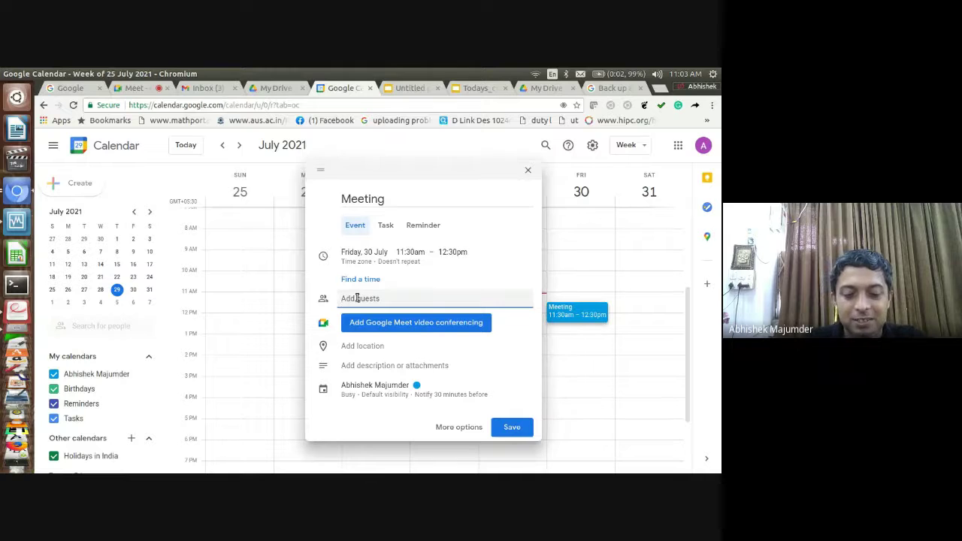
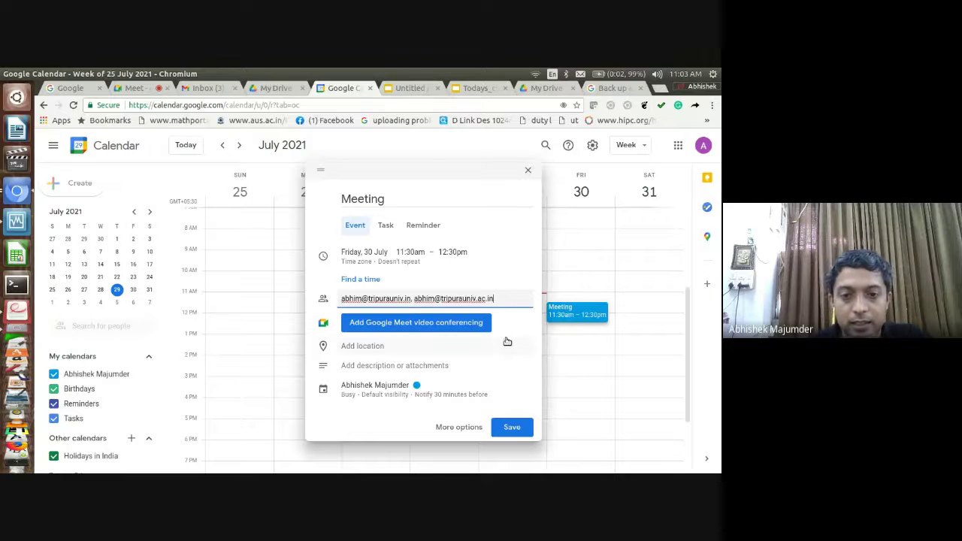
{"action": "key", "text": "Return"}
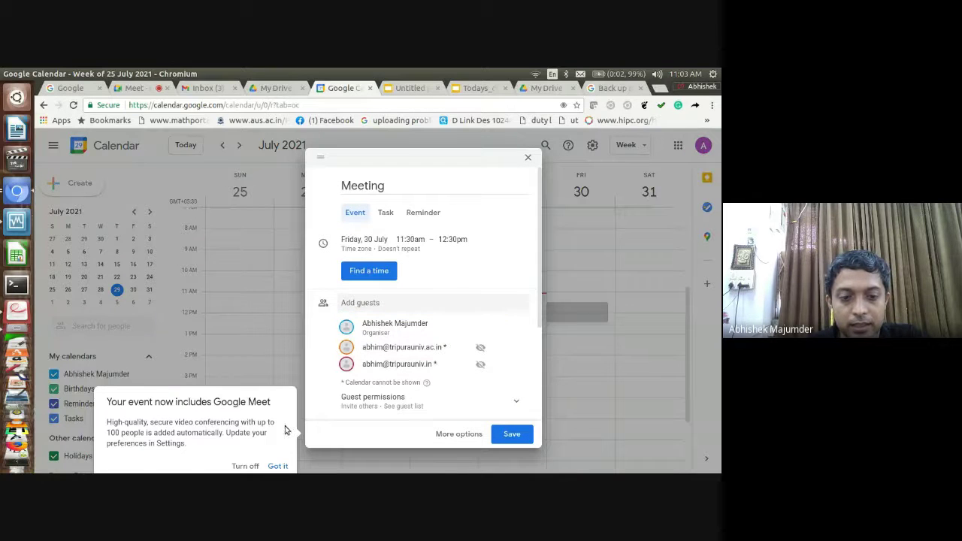
Dismiss the Meet notice and turn off the guests' Invite others and See guest list permissions
{"action": "left_click", "coordinate": [277, 465]}
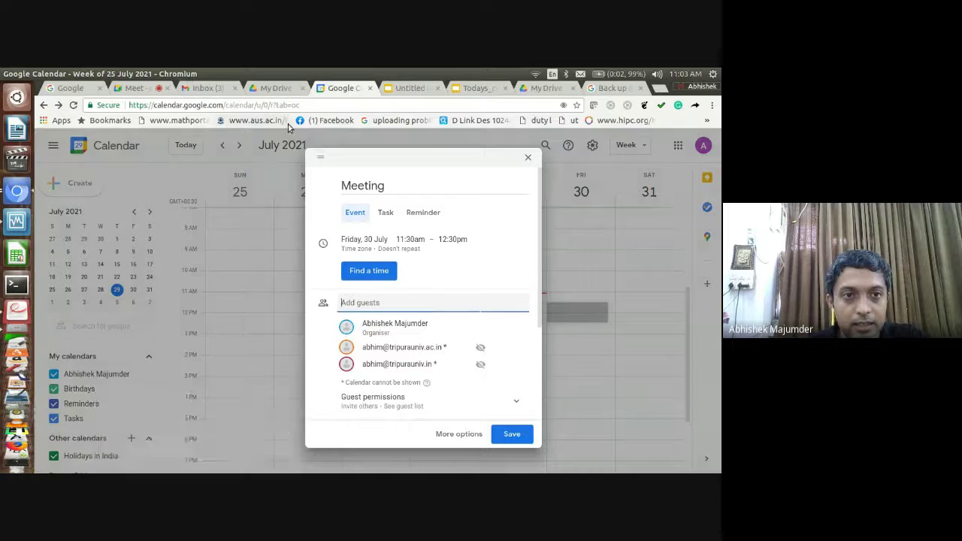
{"action": "left_click", "coordinate": [144, 89]}
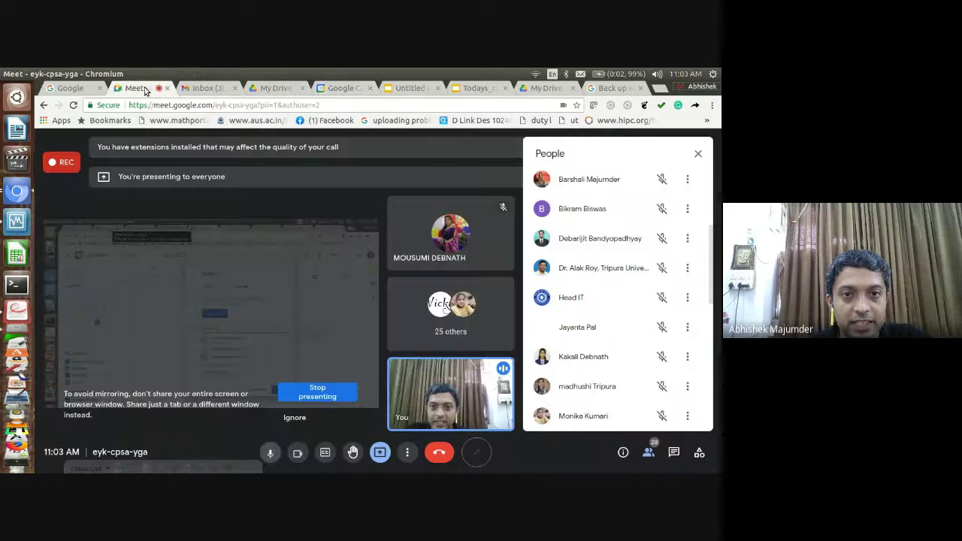
{"action": "left_click", "coordinate": [342, 88]}
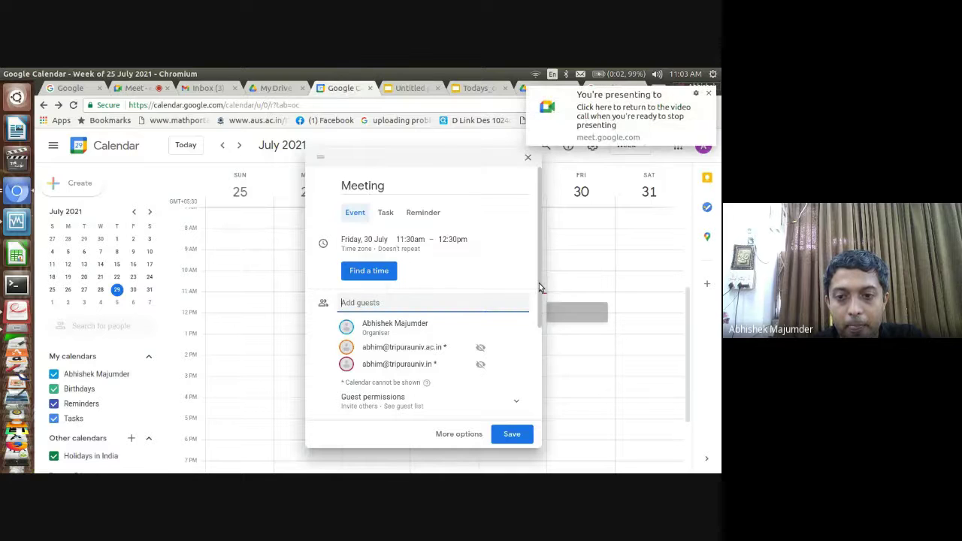
{"action": "left_click_drag", "start_coordinate": [539, 287], "coordinate": [519, 391]}
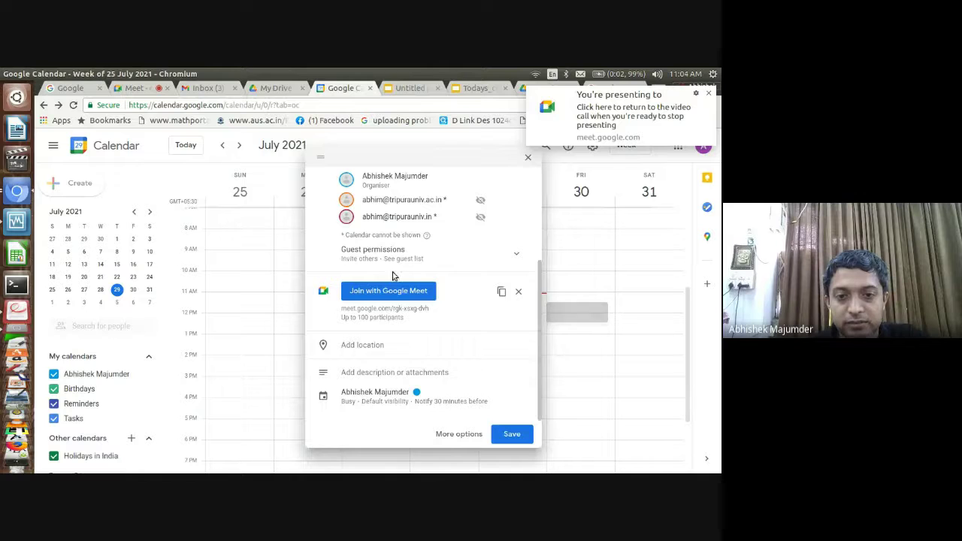
{"action": "scroll", "coordinate": [418, 258], "scroll_direction": "up", "scroll_amount": 1}
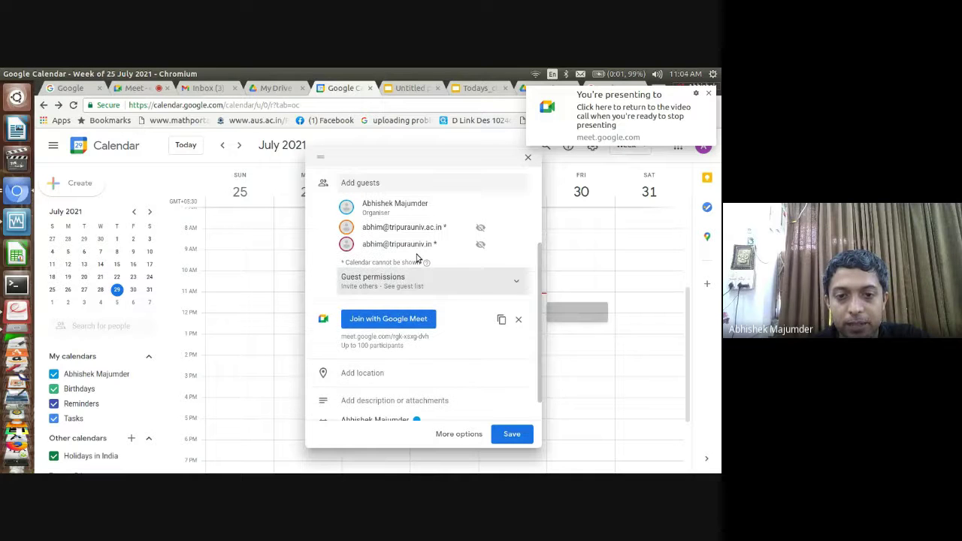
{"action": "left_click", "coordinate": [418, 260]}
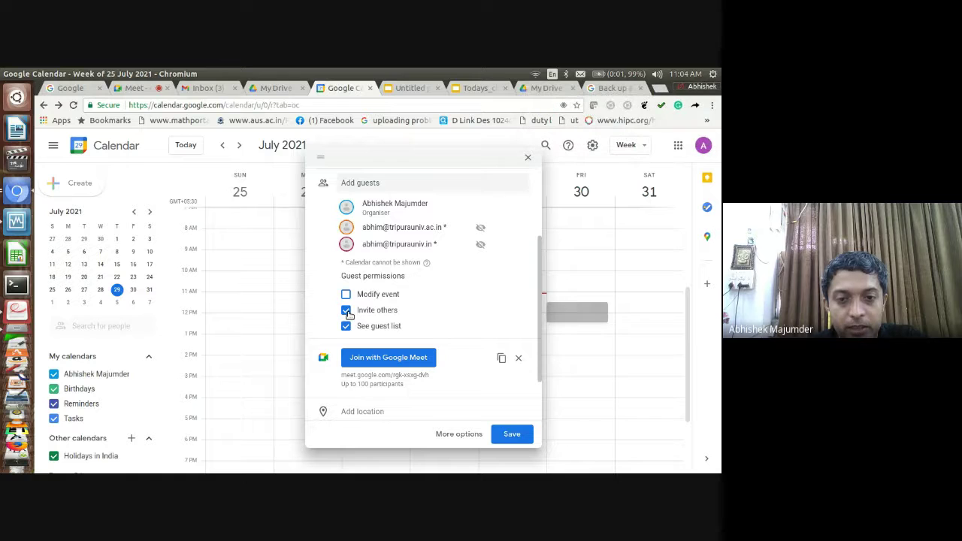
{"action": "left_click", "coordinate": [347, 310]}
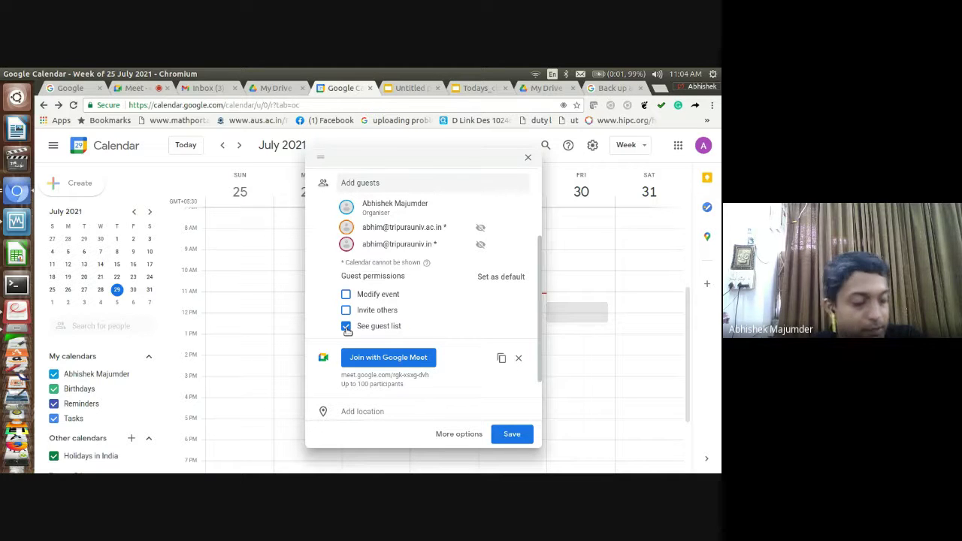
{"action": "left_click", "coordinate": [346, 326]}
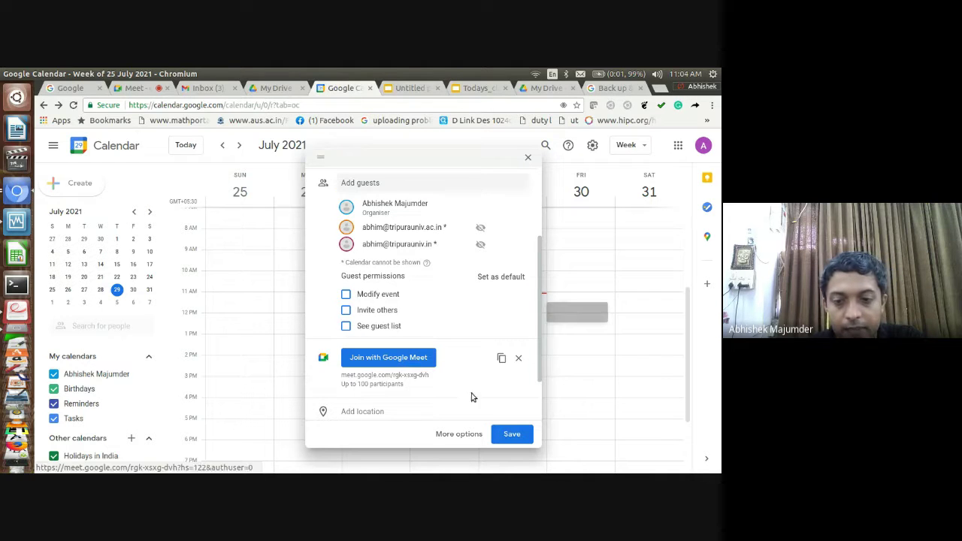
Save the Meeting event, send invitations to the guests, and view its details
{"action": "left_click", "coordinate": [512, 435]}
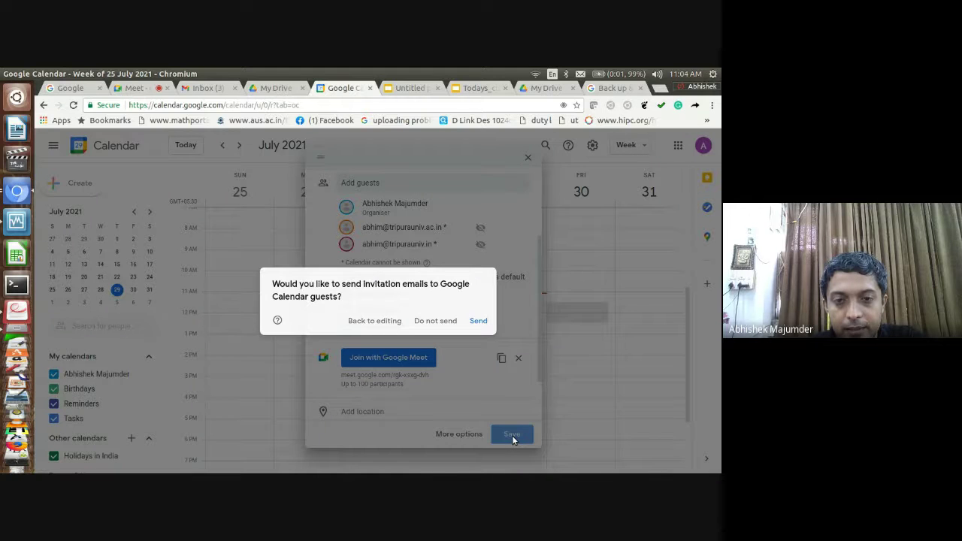
{"action": "left_click", "coordinate": [481, 321]}
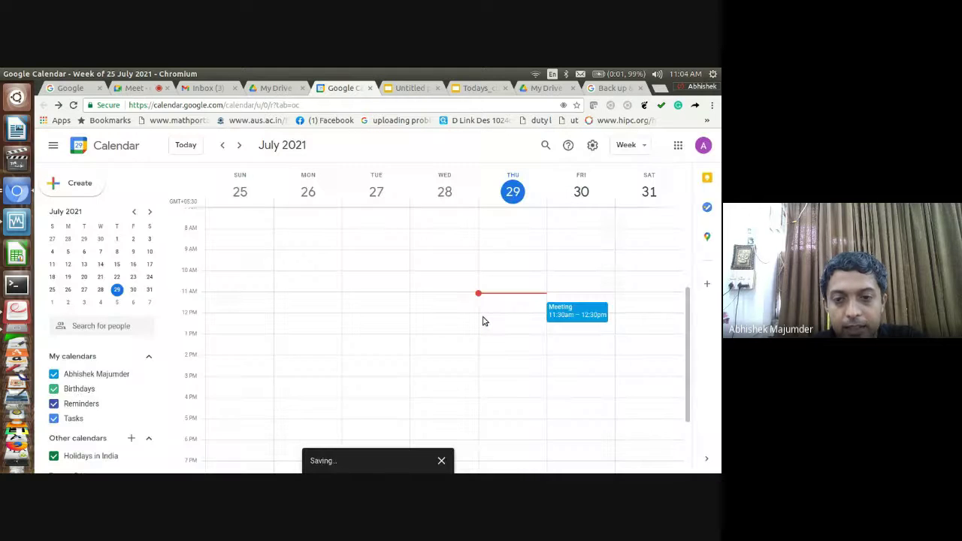
{"action": "left_click", "coordinate": [588, 315]}
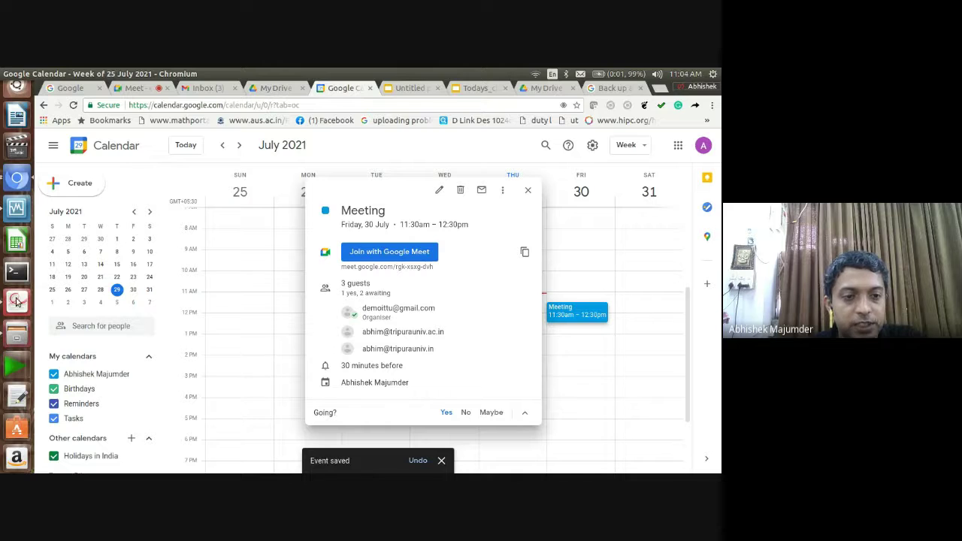
{"action": "left_click", "coordinate": [17, 301]}
Page through the PDF from the Google Calendar slide to the Google Sites slide on page 43
{"action": "key", "text": "Down"}
{"action": "key", "text": "Down"}
{"action": "key", "text": "Down"}
{"action": "key", "text": "Down"}
{"action": "key", "text": "Down"}
{"action": "key", "text": "Down"}
{"action": "key", "text": "Down"}
{"action": "key", "text": "Down"}
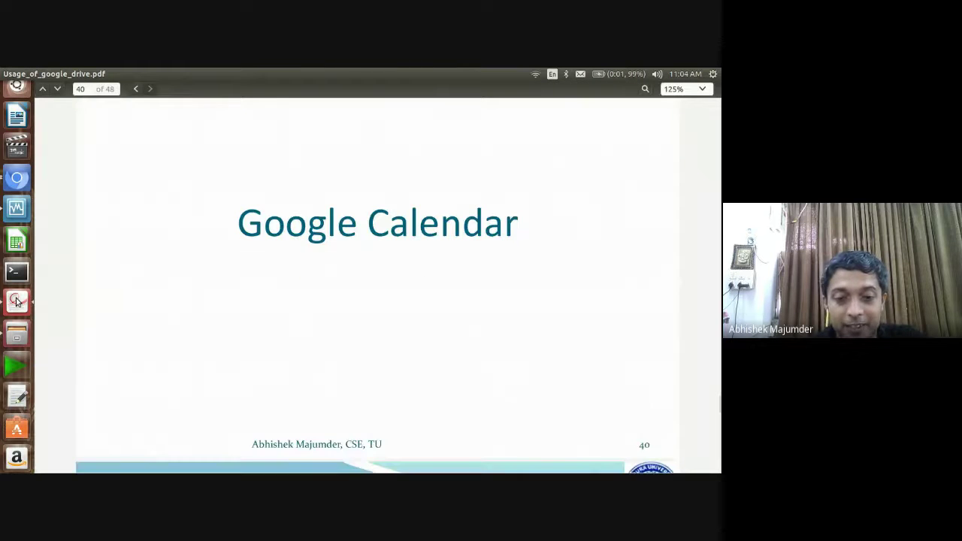
{"action": "key", "text": "Down"}
{"action": "key", "text": "Down"}
{"action": "key", "text": "Down"}
{"action": "key", "text": "Down"}
{"action": "key", "text": "Down"}
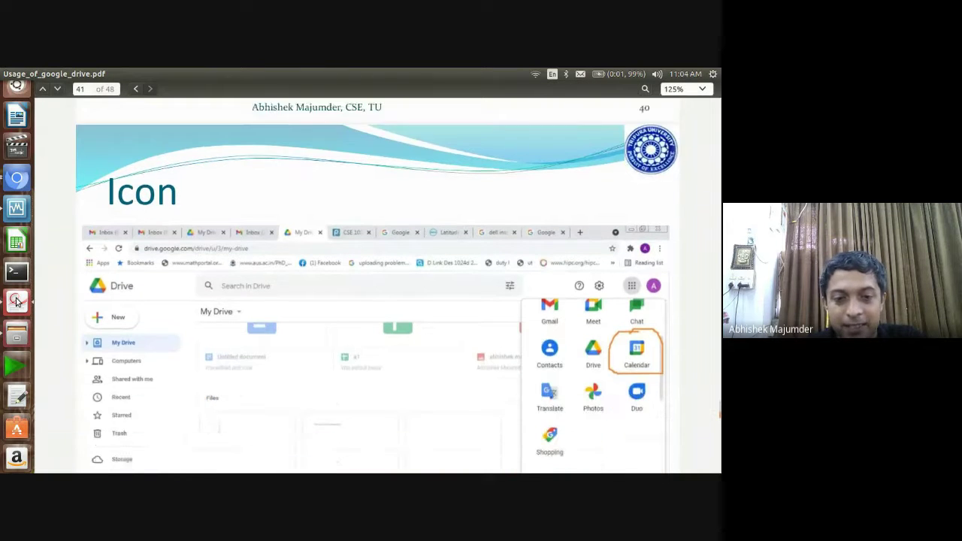
{"action": "key", "text": "Down"}
{"action": "key", "text": "Down"}
{"action": "key", "text": "Down"}
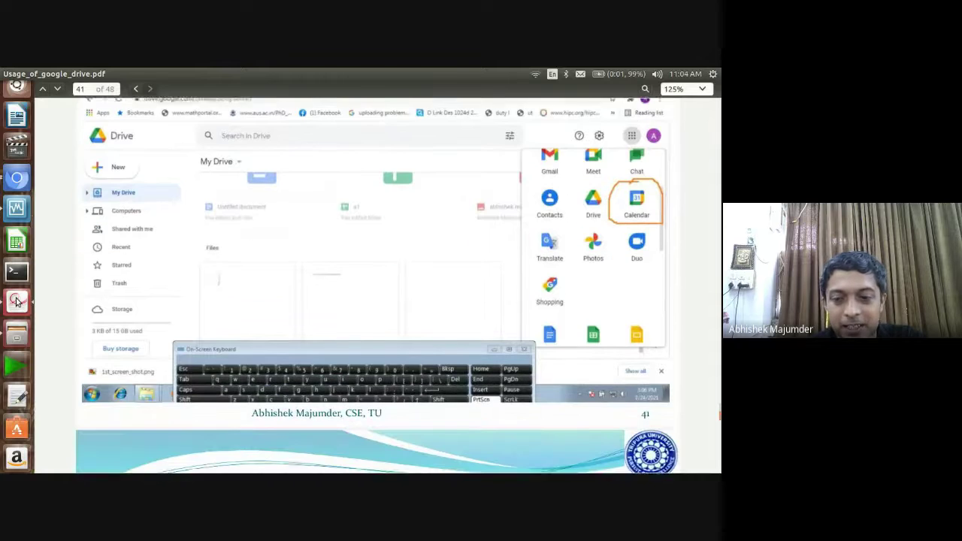
{"action": "key", "text": "Down"}
{"action": "key", "text": "Down"}
{"action": "key", "text": "Down"}
{"action": "key", "text": "Down"}
{"action": "key", "text": "Down"}
{"action": "key", "text": "Down"}
{"action": "key", "text": "Down"}
{"action": "key", "text": "Down"}
{"action": "key", "text": "Down"}
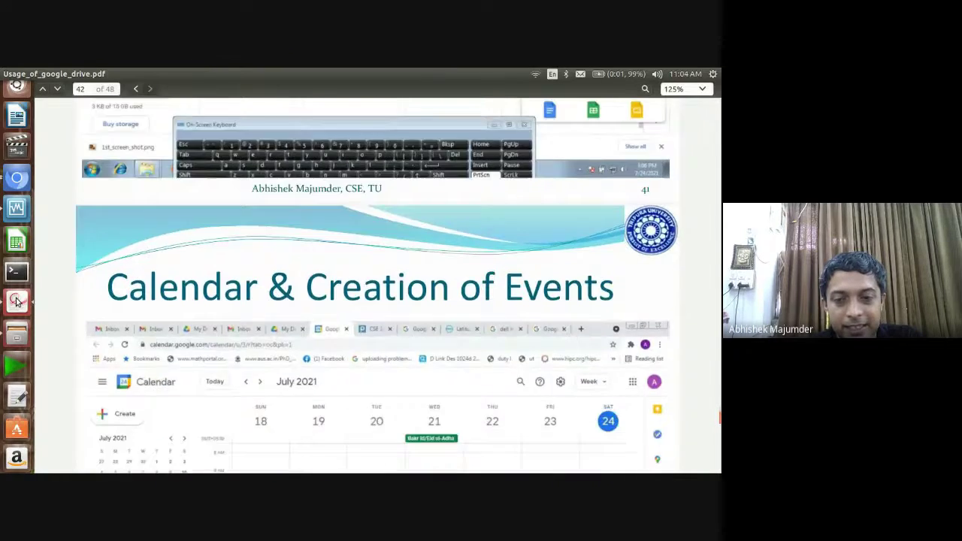
{"action": "key", "text": "Down"}
{"action": "key", "text": "Down"}
{"action": "key", "text": "Down"}
{"action": "key", "text": "Down"}
{"action": "key", "text": "Down"}
{"action": "key", "text": "Down"}
{"action": "key", "text": "Down"}
{"action": "key", "text": "Down"}
{"action": "key", "text": "Down"}
{"action": "key", "text": "Down"}
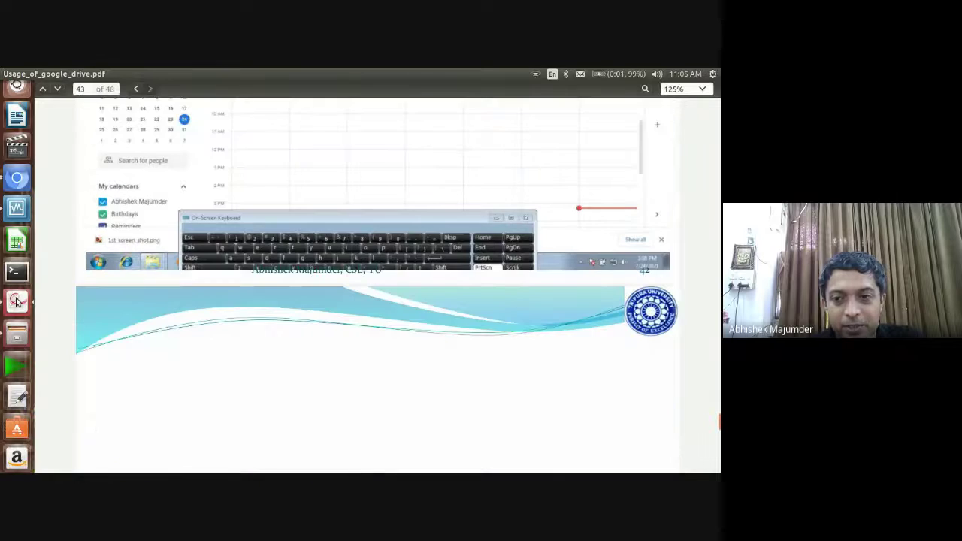
{"action": "key", "text": "Down"}
{"action": "key", "text": "Down"}
{"action": "key", "text": "Down"}
{"action": "key", "text": "Down"}
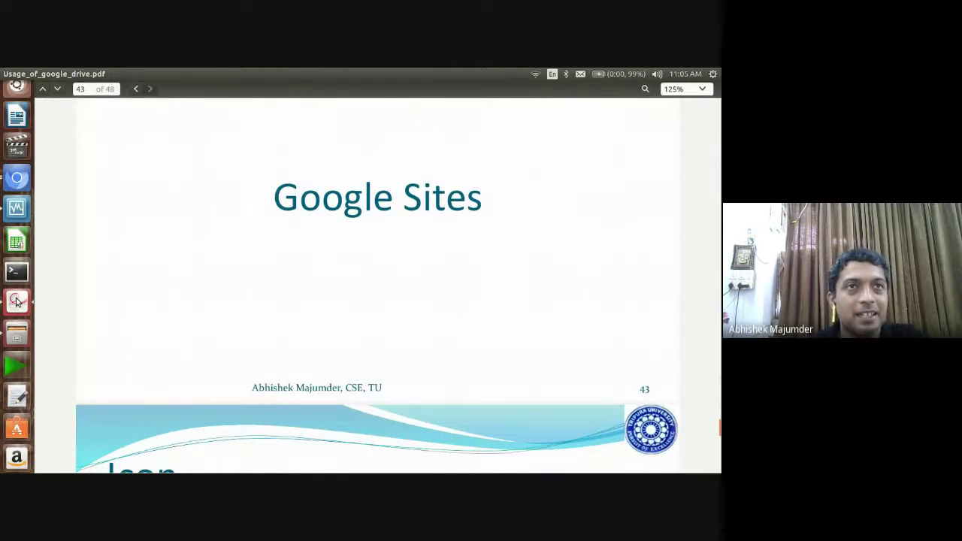
{"action": "key", "text": "Up"}
{"action": "key", "text": "Up"}
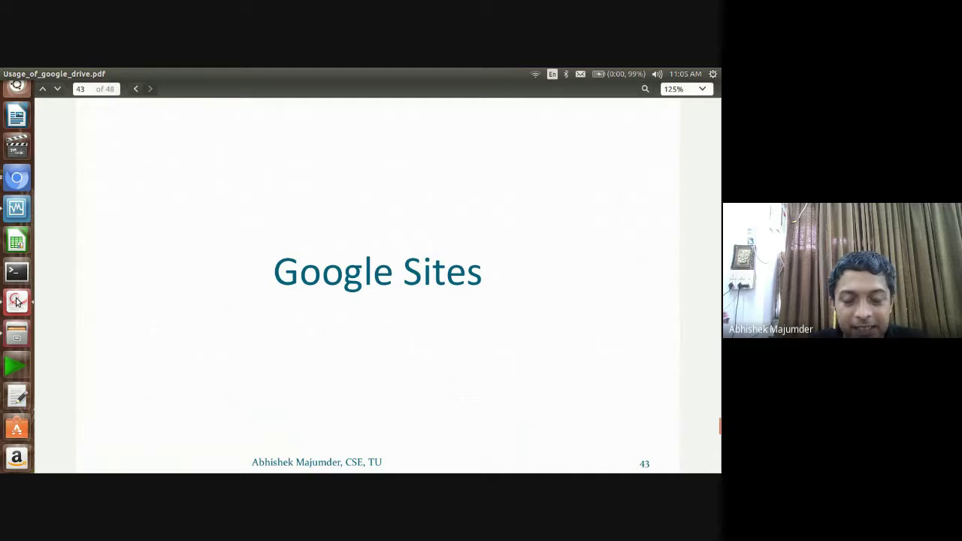
Back in Calendar, close the Meeting details and open More from Google from the apps grid
{"action": "left_click", "coordinate": [16, 178]}
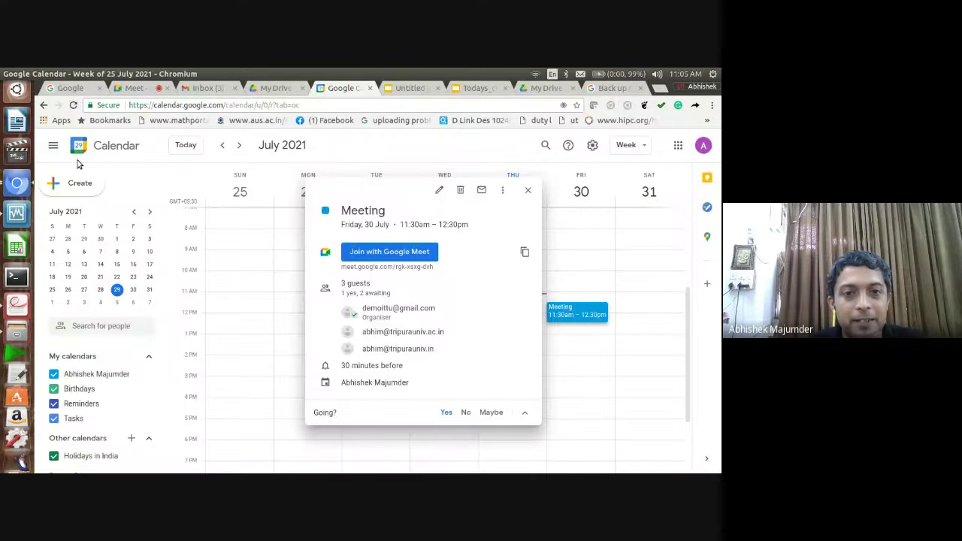
{"action": "left_click", "coordinate": [370, 150]}
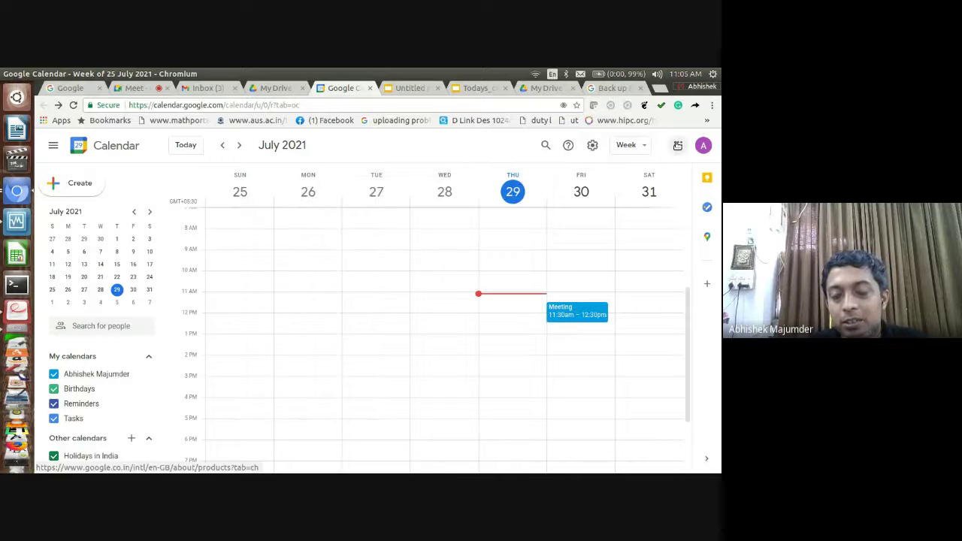
{"action": "left_click", "coordinate": [677, 145]}
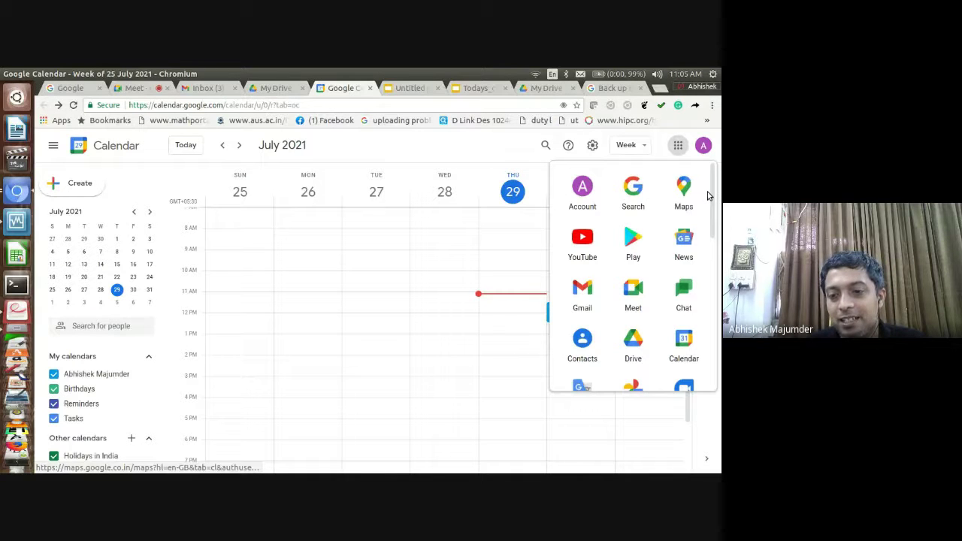
{"action": "right_click", "coordinate": [707, 196]}
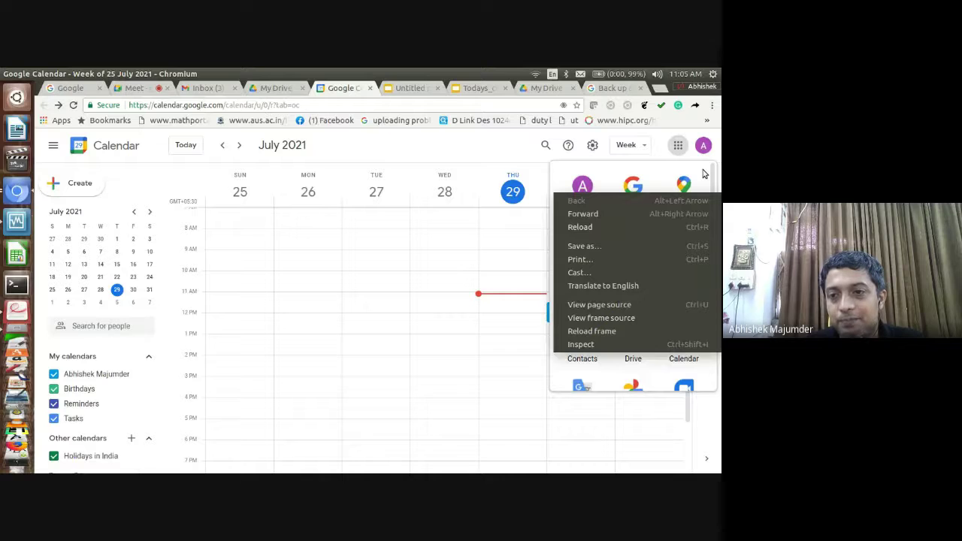
{"action": "right_click", "coordinate": [704, 174]}
{"action": "right_click", "coordinate": [704, 174]}
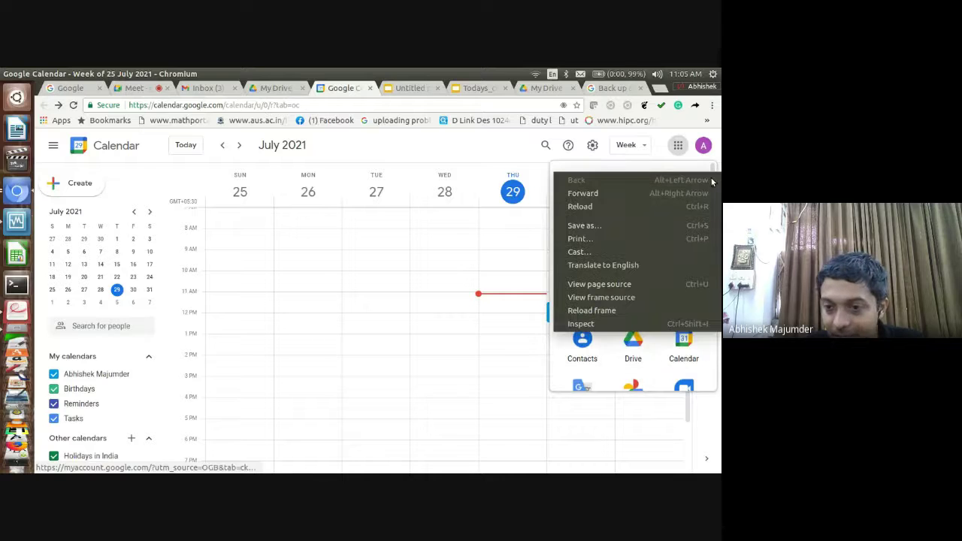
{"action": "left_click", "coordinate": [653, 167]}
{"action": "left_click_drag", "start_coordinate": [713, 177], "coordinate": [711, 354]}
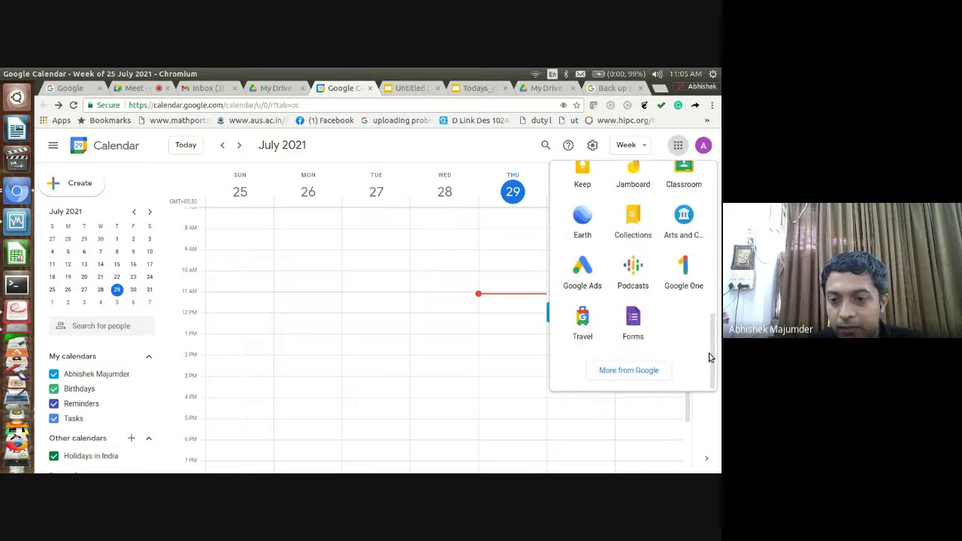
{"action": "left_click", "coordinate": [637, 370]}
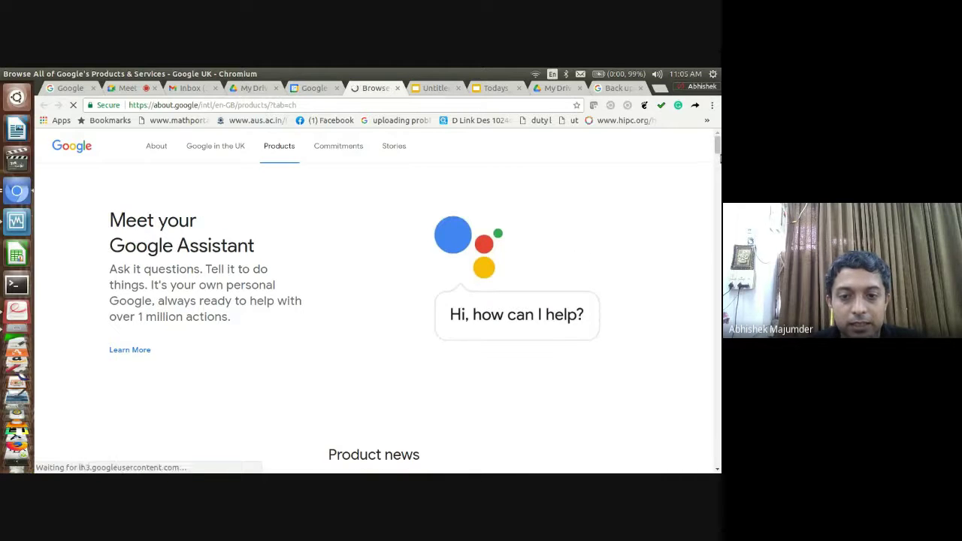
Search the products page for 'sites' and open Google Sites in a new tab
{"action": "scroll", "coordinate": [718, 217], "scroll_direction": "down", "scroll_amount": 5}
{"action": "scroll", "coordinate": [717, 218], "scroll_direction": "down", "scroll_amount": 10}
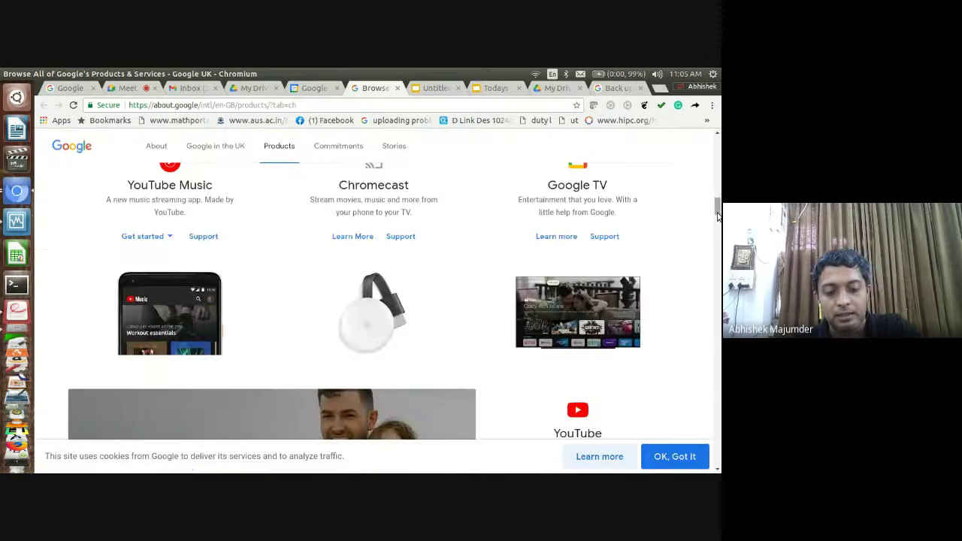
{"action": "key", "text": "ctrl+f"}
{"action": "type", "text": "sit"}
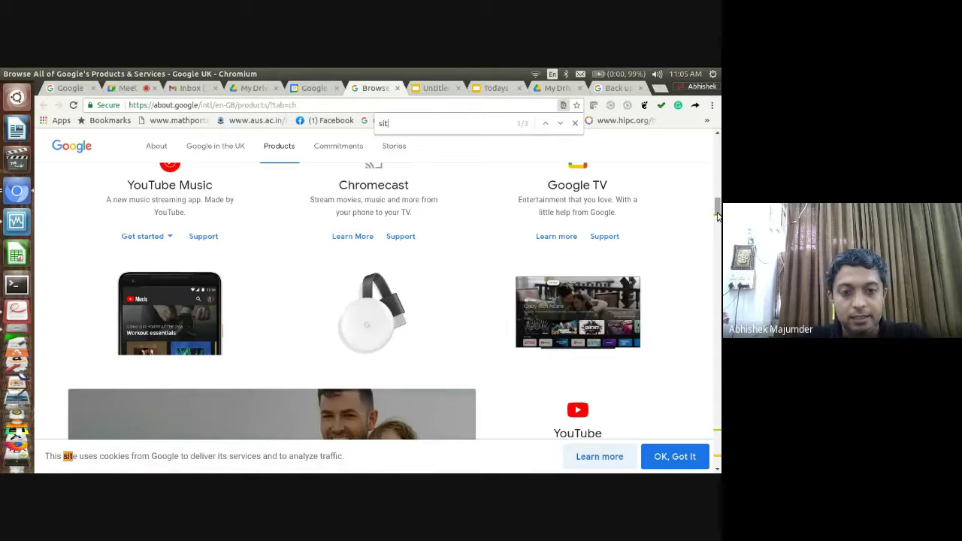
{"action": "type", "text": "es"}
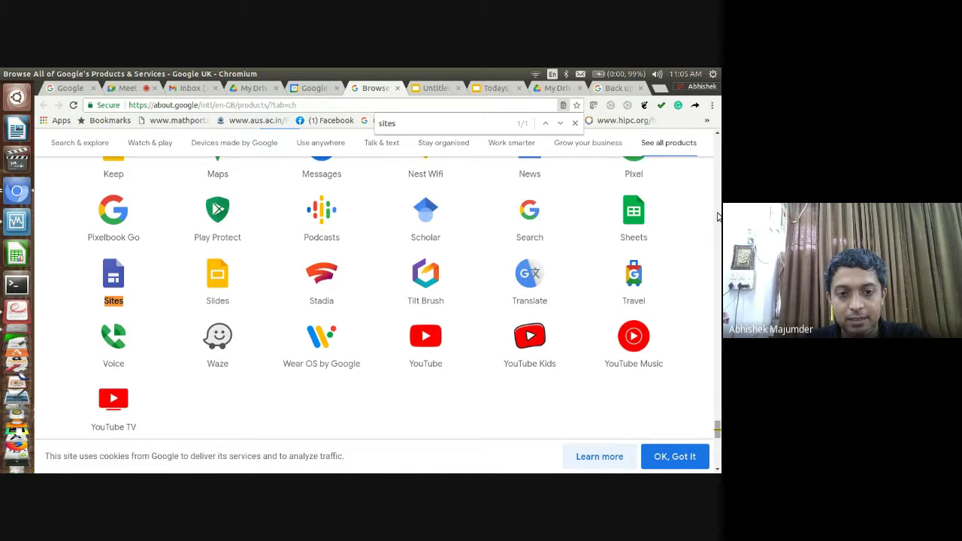
{"action": "left_click", "coordinate": [114, 287]}
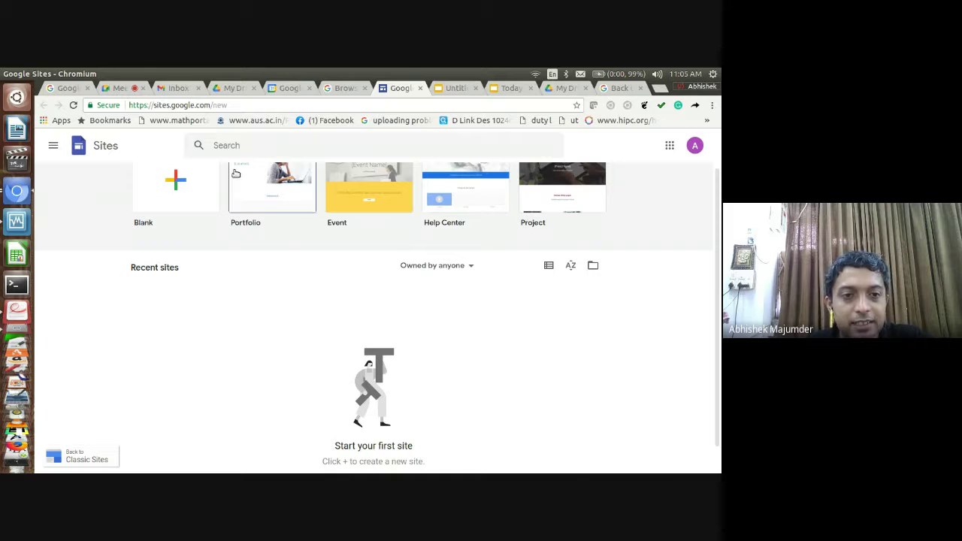
Create a blank site and replace its page title with 'Computer Skill'
{"action": "left_click", "coordinate": [195, 187]}
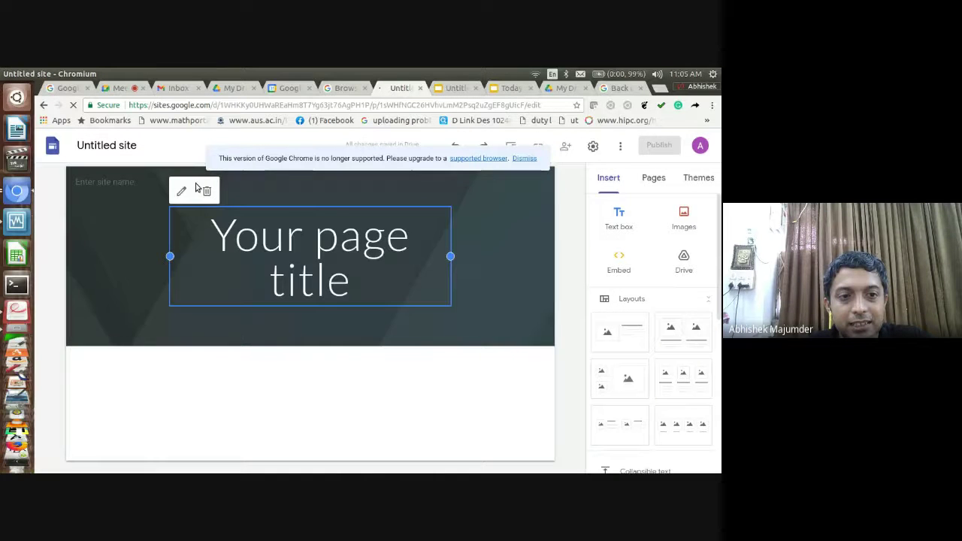
{"action": "left_click", "coordinate": [336, 236]}
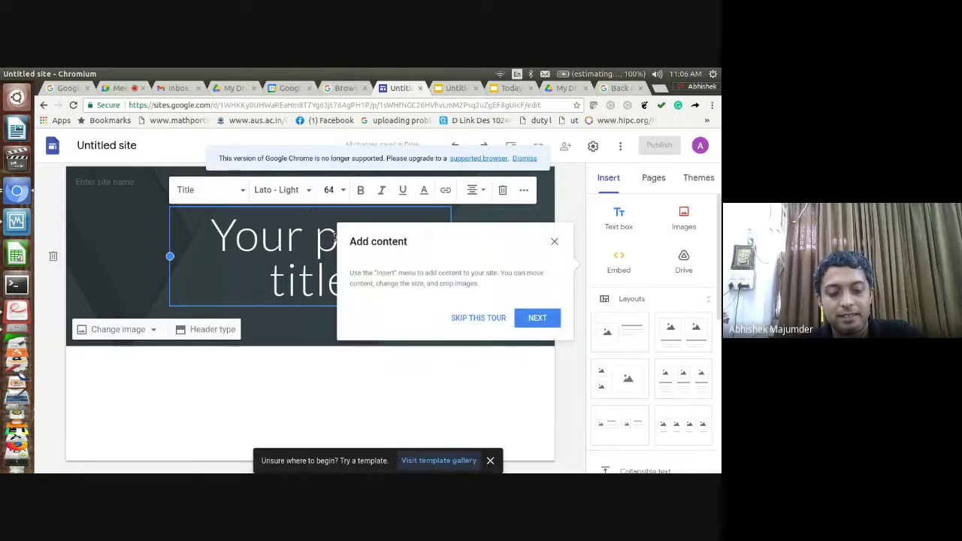
{"action": "type", "text": "O"}
{"action": "key", "text": "ctrl+a"}
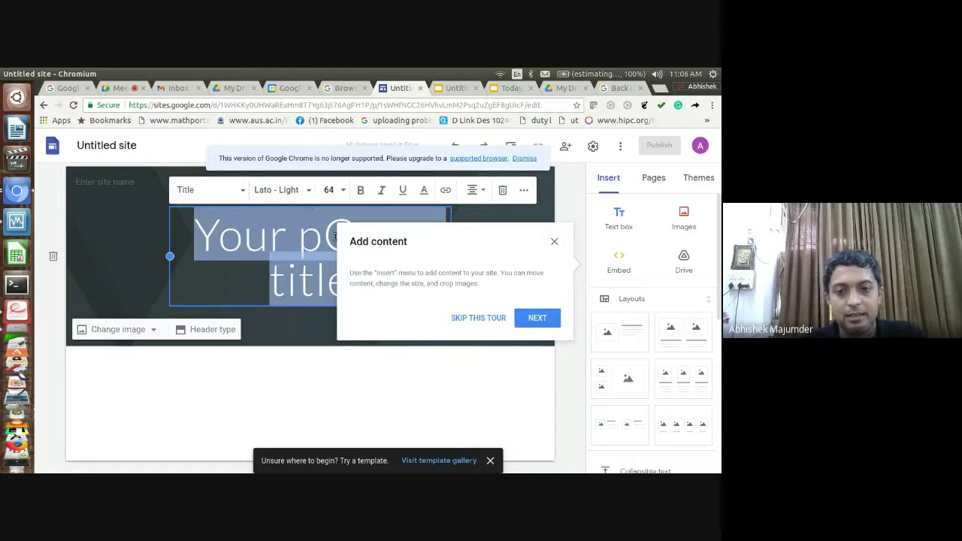
{"action": "left_click", "coordinate": [537, 318]}
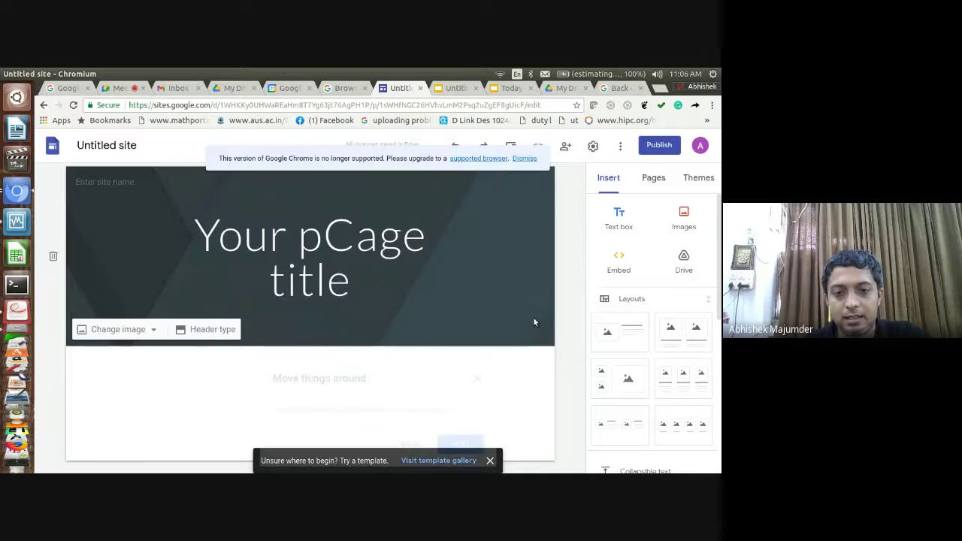
{"action": "left_click", "coordinate": [364, 255]}
{"action": "key", "text": "ctrl+a"}
{"action": "type", "text": "C"}
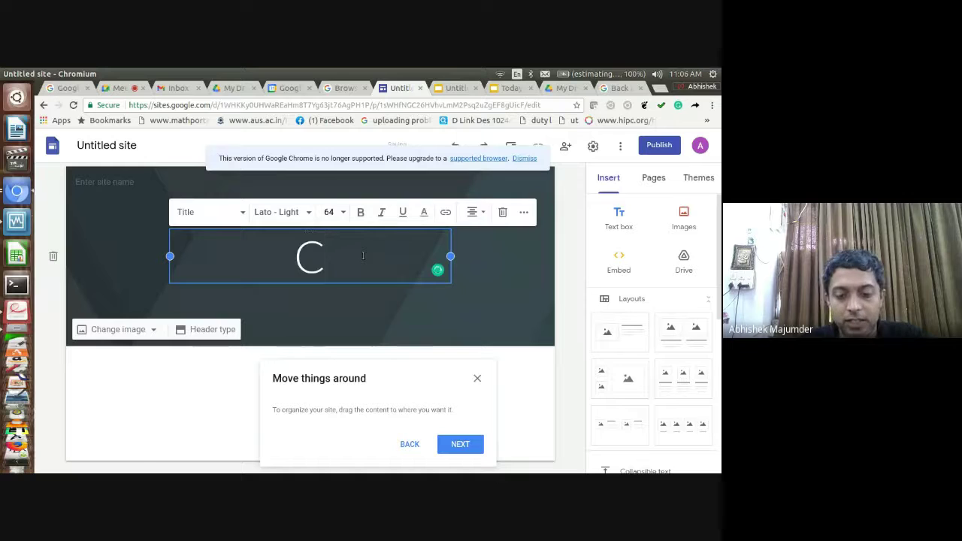
{"action": "type", "text": "omputer "}
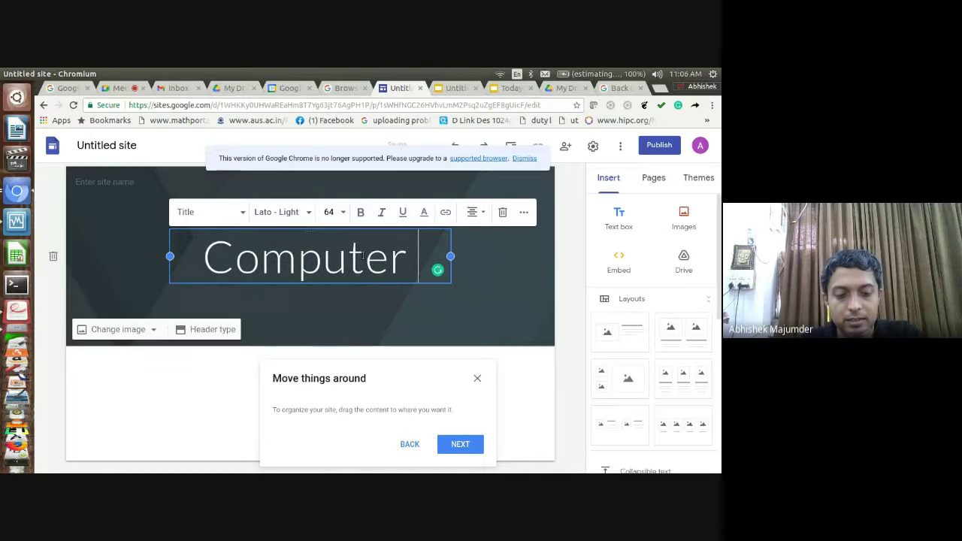
{"action": "type", "text": "Skil"}
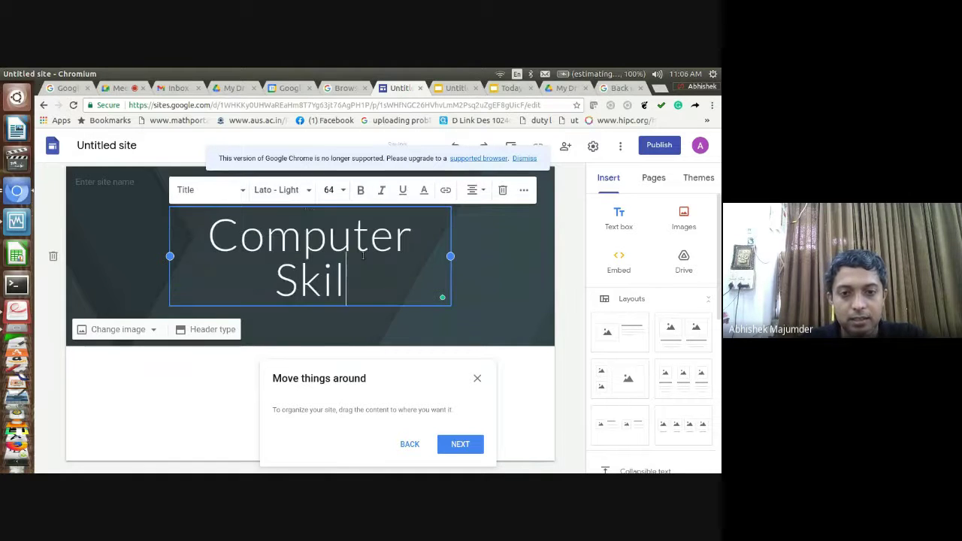
{"action": "type", "text": "l"}
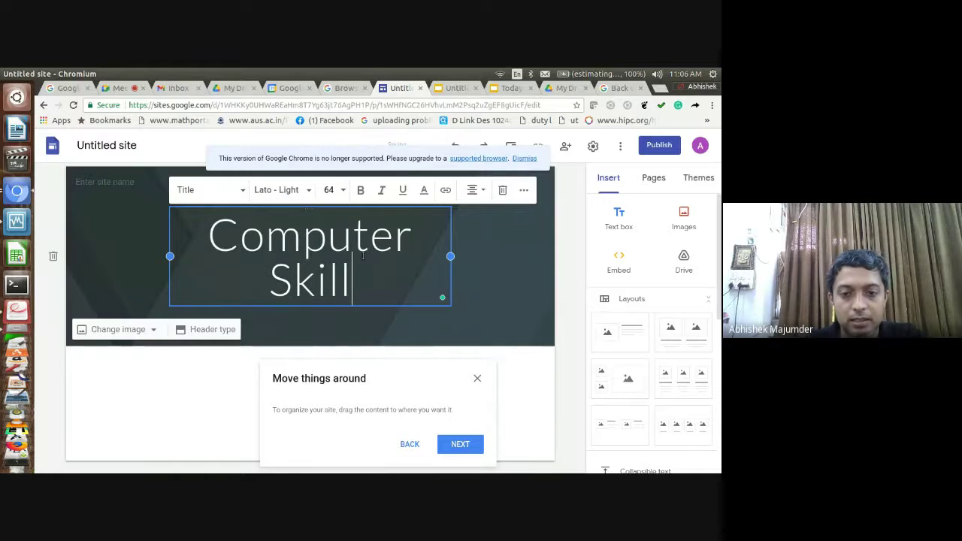
{"action": "left_click", "coordinate": [480, 381]}
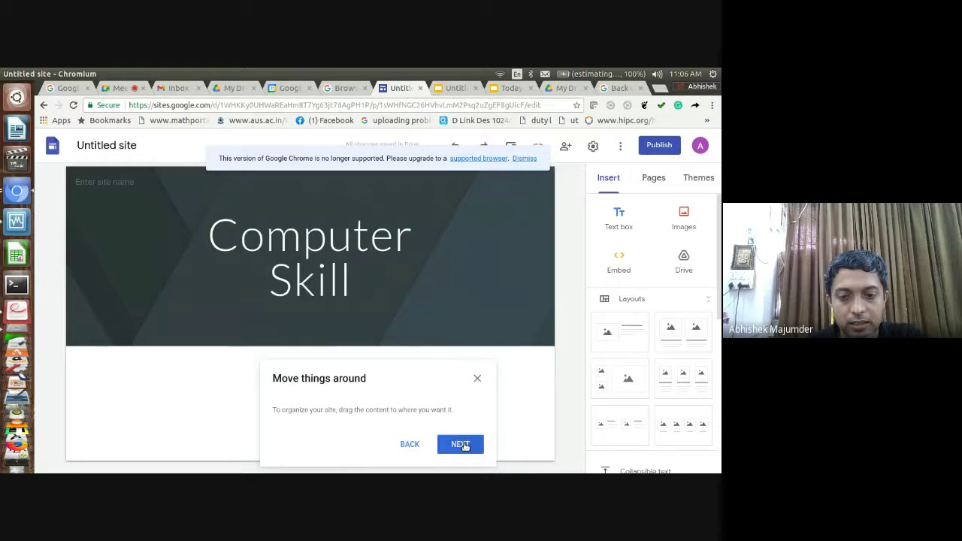
Close the introductory tour and dismiss the unsupported browser warning
{"action": "left_click", "coordinate": [418, 445]}
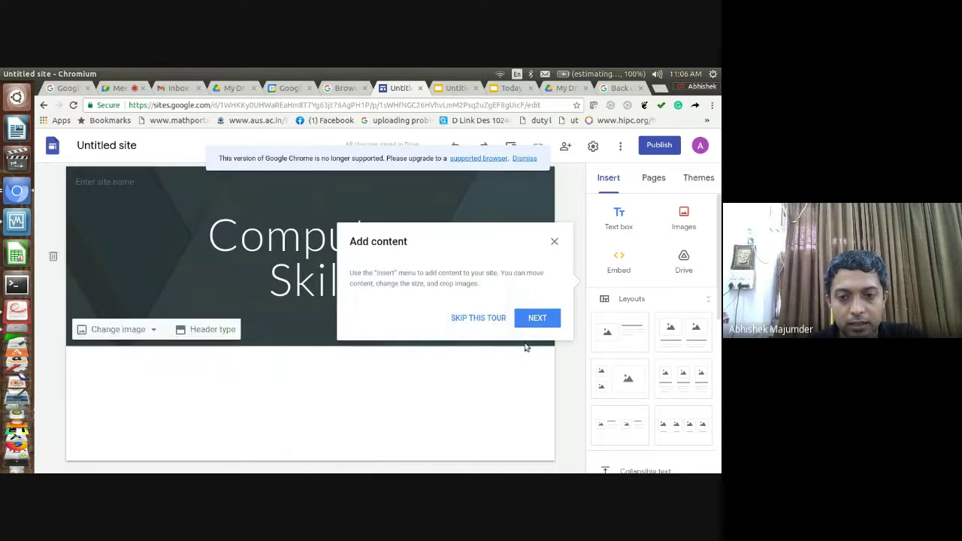
{"action": "left_click", "coordinate": [470, 318]}
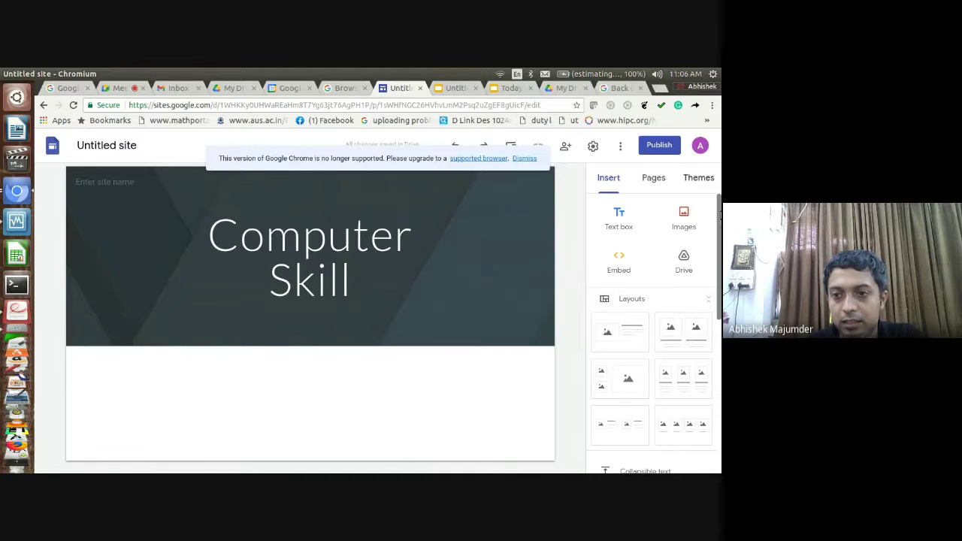
{"action": "scroll", "coordinate": [710, 268], "scroll_direction": "down", "scroll_amount": 2}
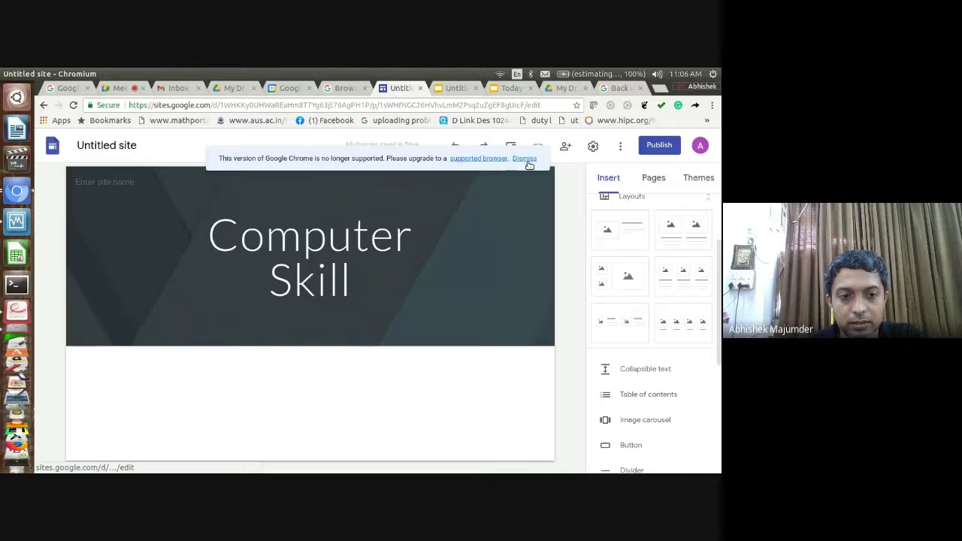
{"action": "left_click", "coordinate": [524, 160]}
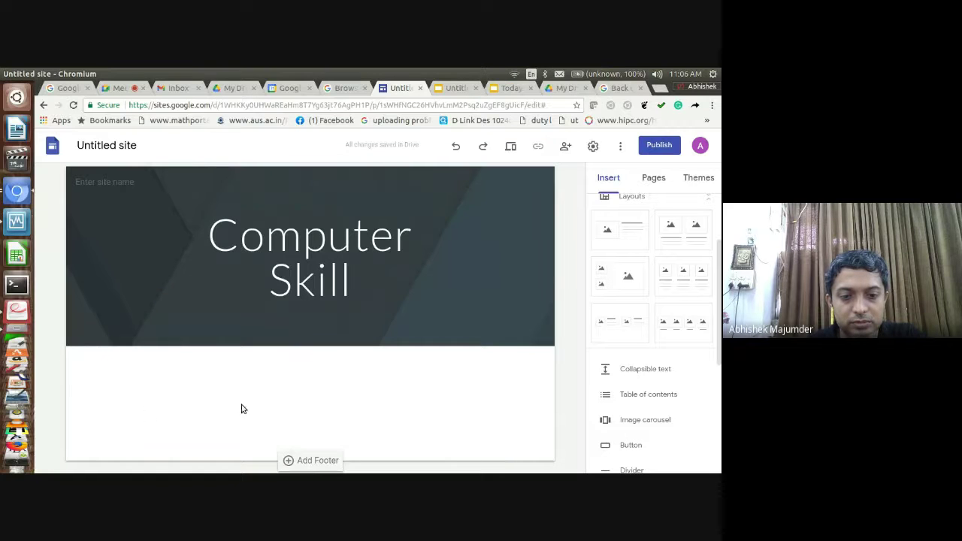
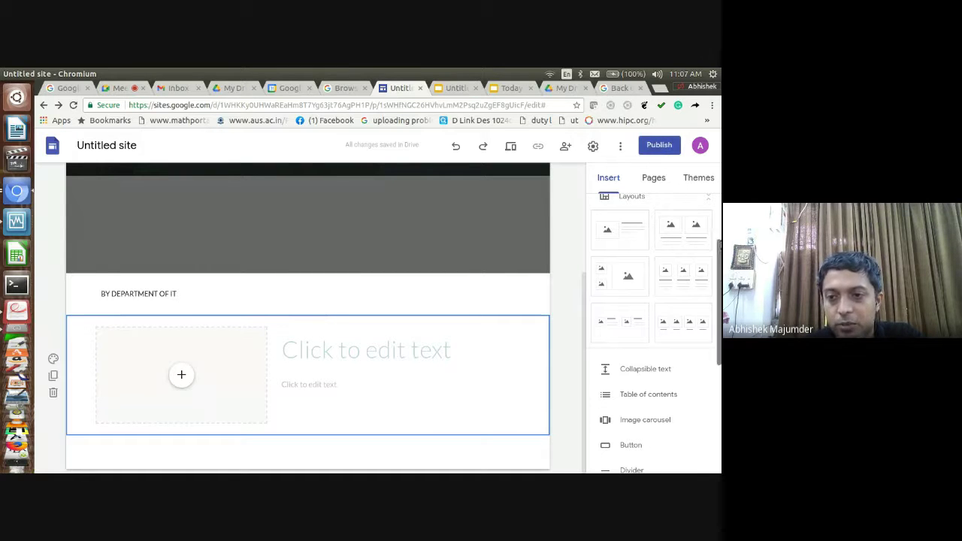
Insert a two-image layout, then a layout with two small images beside one large image
{"action": "left_click", "coordinate": [697, 230]}
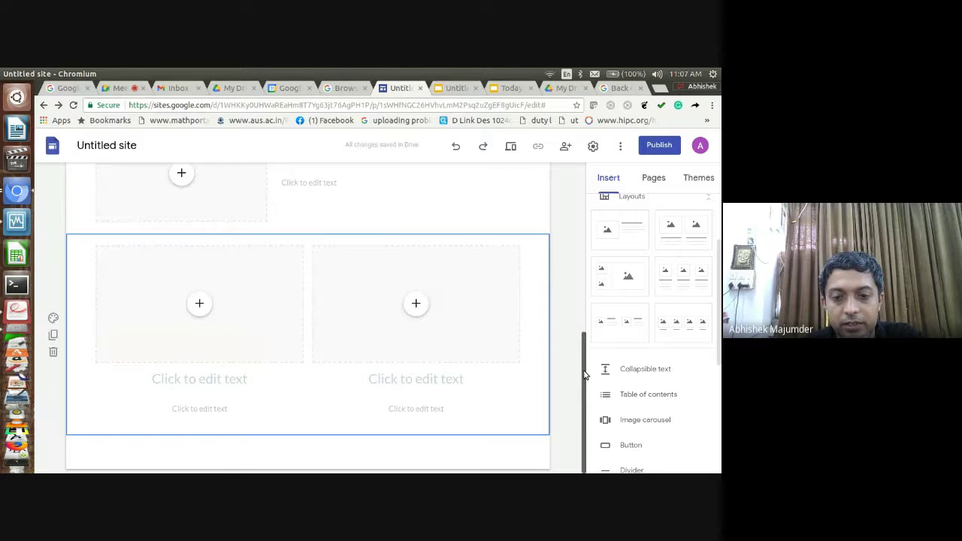
{"action": "scroll", "coordinate": [590, 337], "scroll_direction": "up", "scroll_amount": 2}
{"action": "mouse_move", "coordinate": [589, 335]}
{"action": "left_mouse_down"}
{"action": "mouse_move", "coordinate": [589, 272]}
{"action": "mouse_move", "coordinate": [579, 338]}
{"action": "left_mouse_up"}
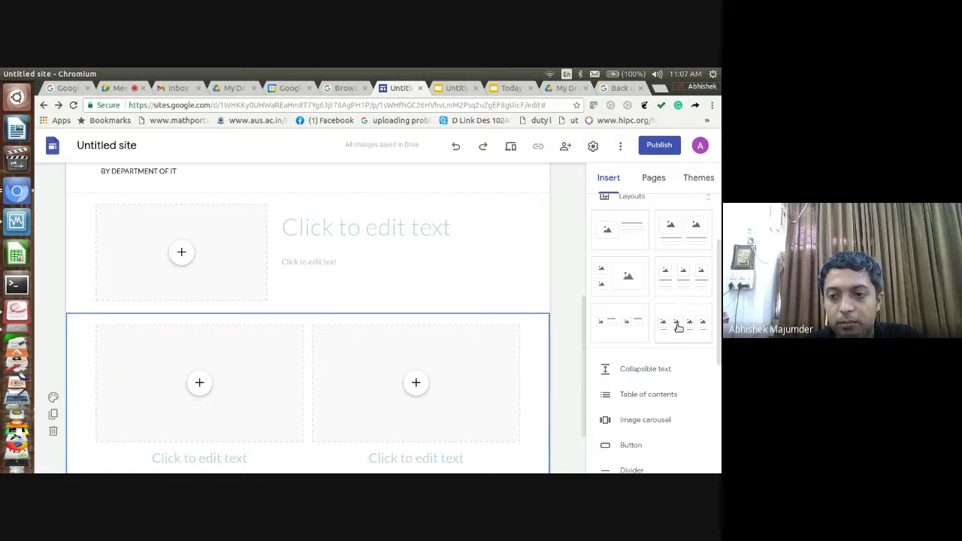
{"action": "left_click", "coordinate": [613, 280]}
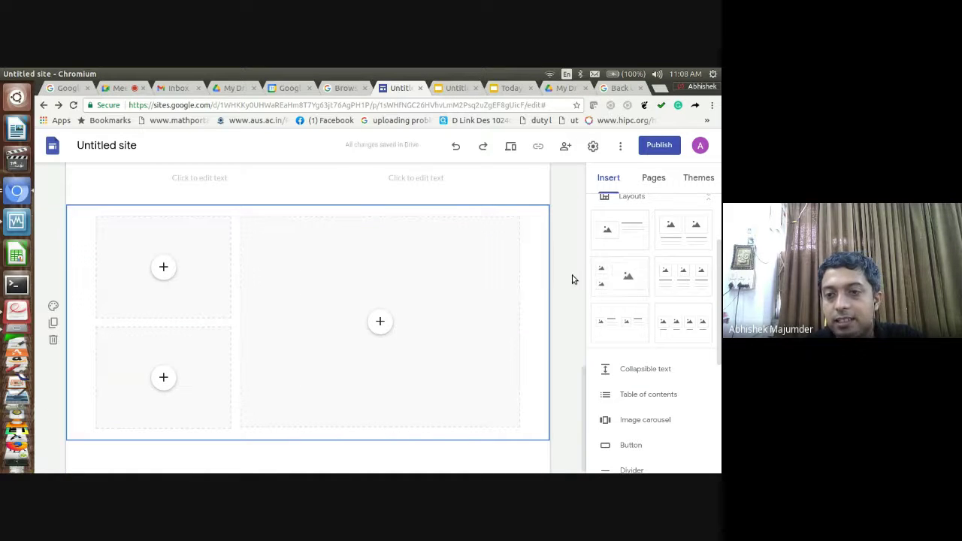
Apply the Impression theme to the Computer Skill site
{"action": "left_click", "coordinate": [699, 178]}
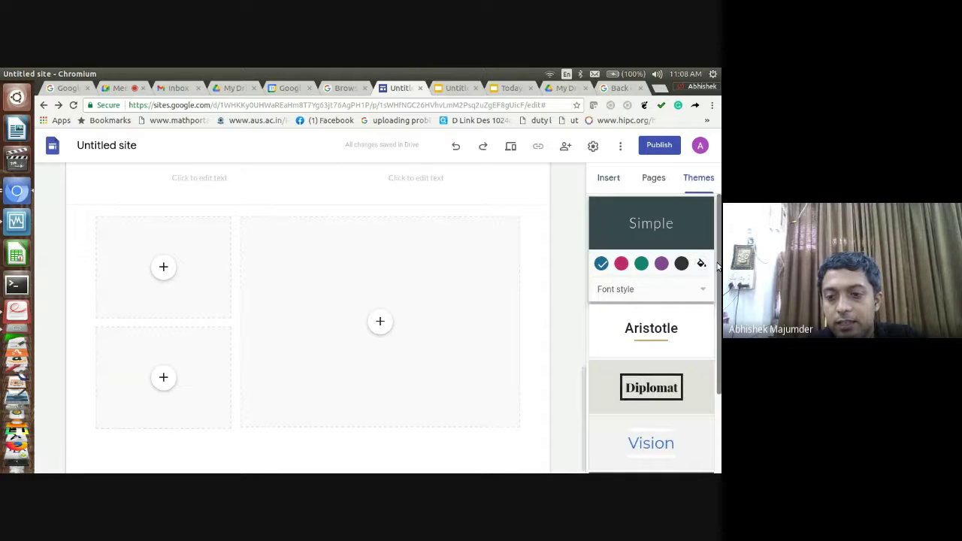
{"action": "scroll", "coordinate": [716, 298], "scroll_direction": "down", "scroll_amount": 1}
{"action": "scroll", "coordinate": [704, 400], "scroll_direction": "down", "scroll_amount": 2}
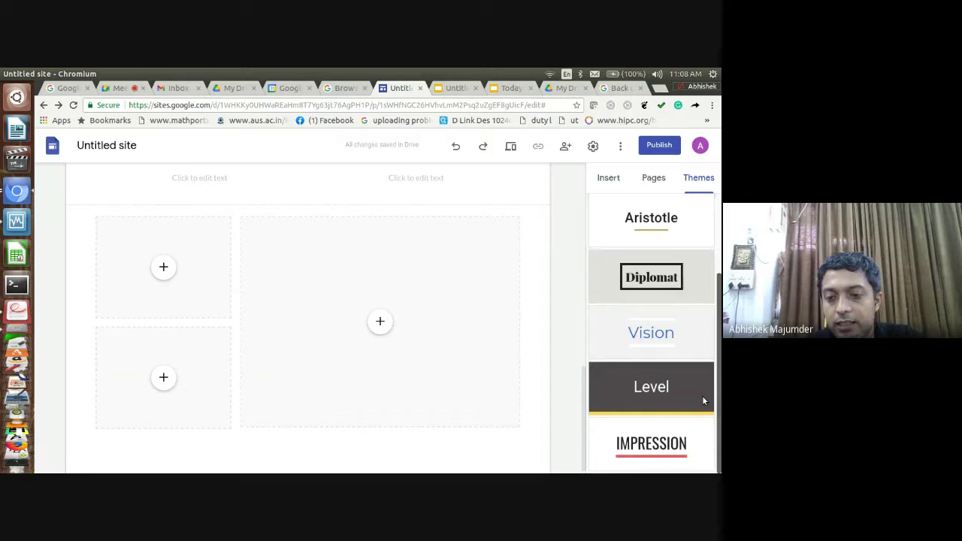
{"action": "left_click", "coordinate": [667, 451]}
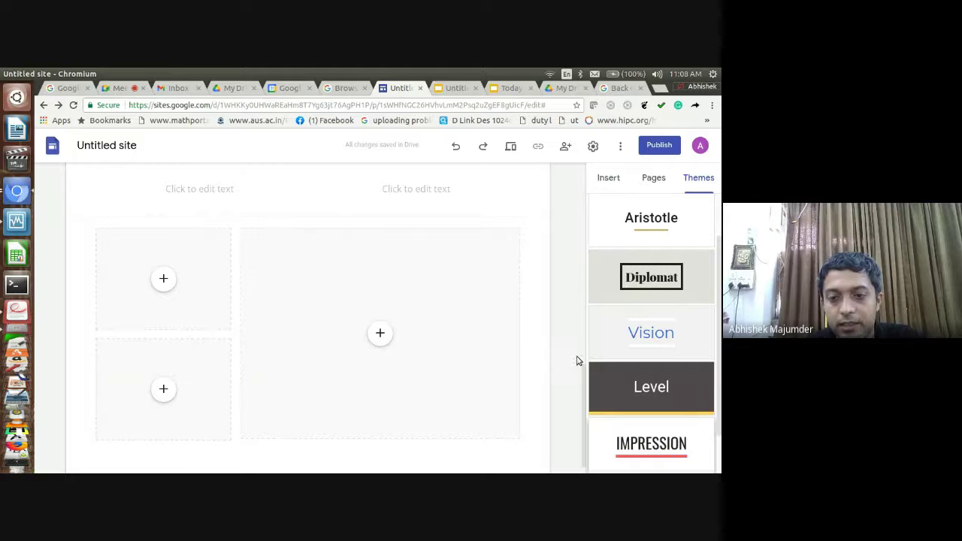
{"action": "left_click_drag", "start_coordinate": [583, 386], "coordinate": [609, 179]}
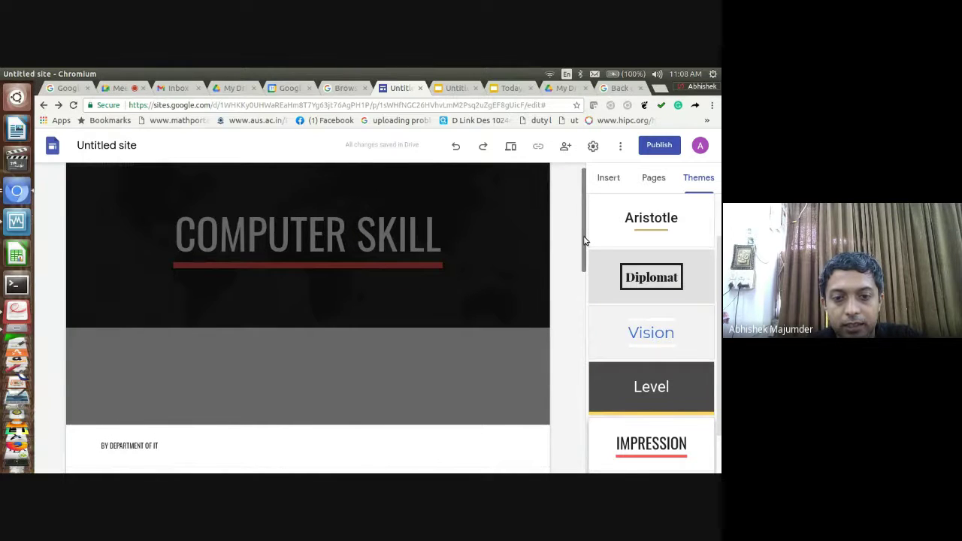
{"action": "left_click_drag", "start_coordinate": [585, 241], "coordinate": [602, 194]}
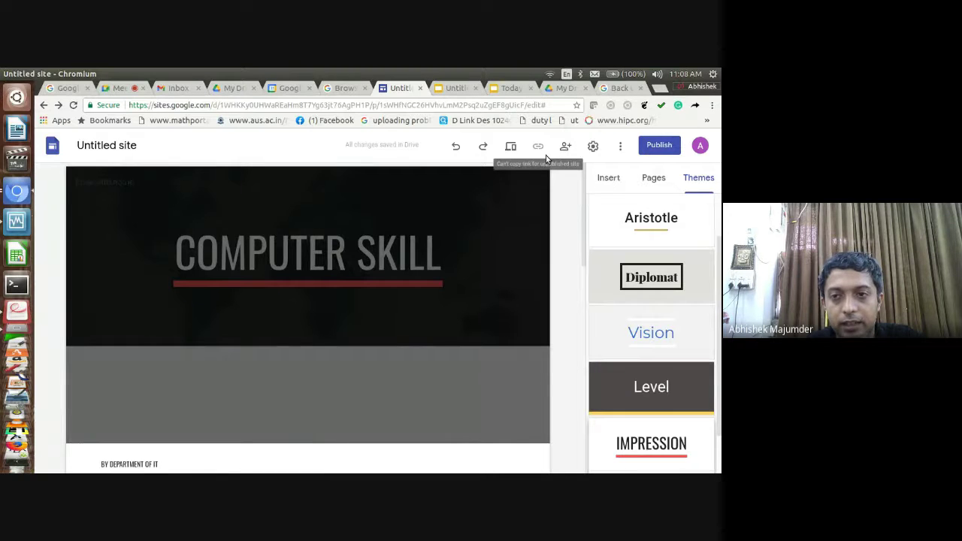
Add a new page named 'Subjects' from the Pages list
{"action": "left_click", "coordinate": [652, 179]}
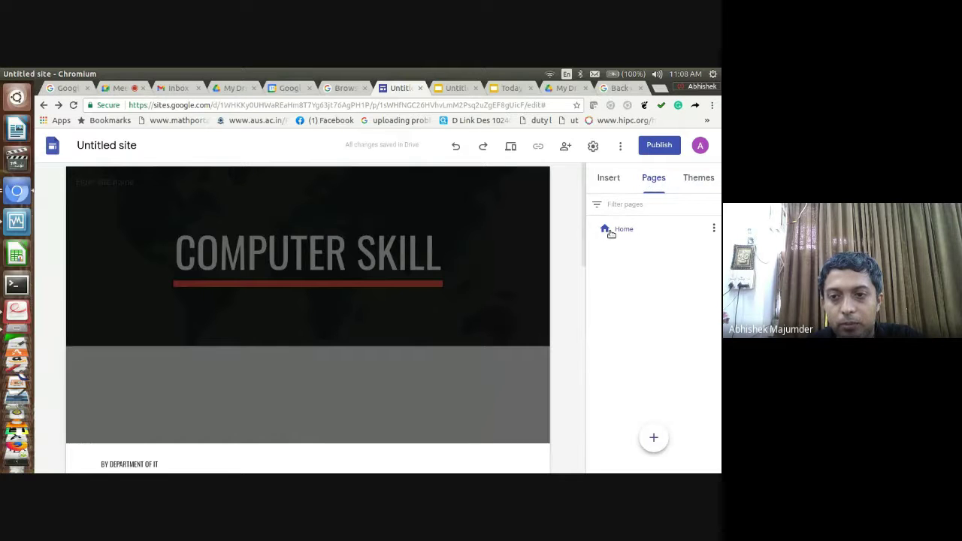
{"action": "left_click", "coordinate": [611, 233]}
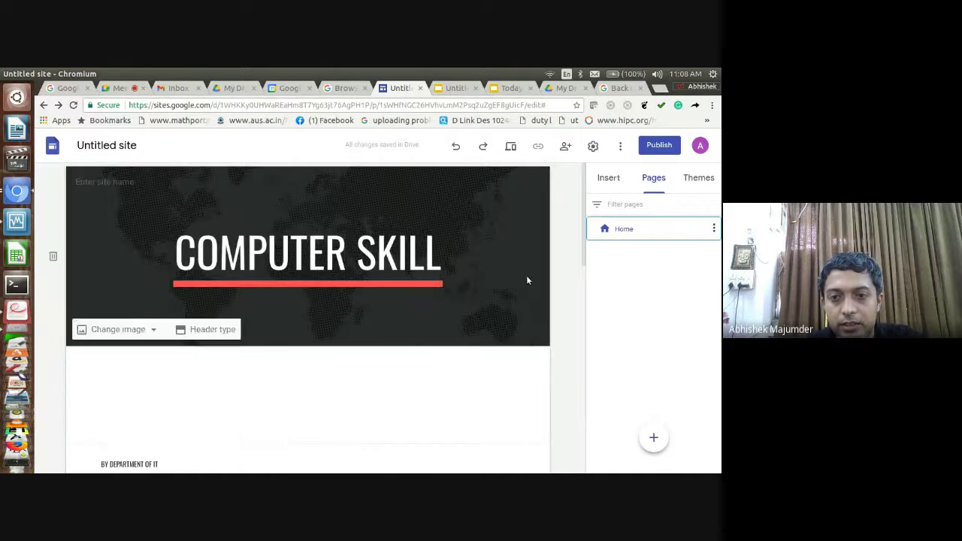
{"action": "left_click_drag", "start_coordinate": [583, 239], "coordinate": [531, 443]}
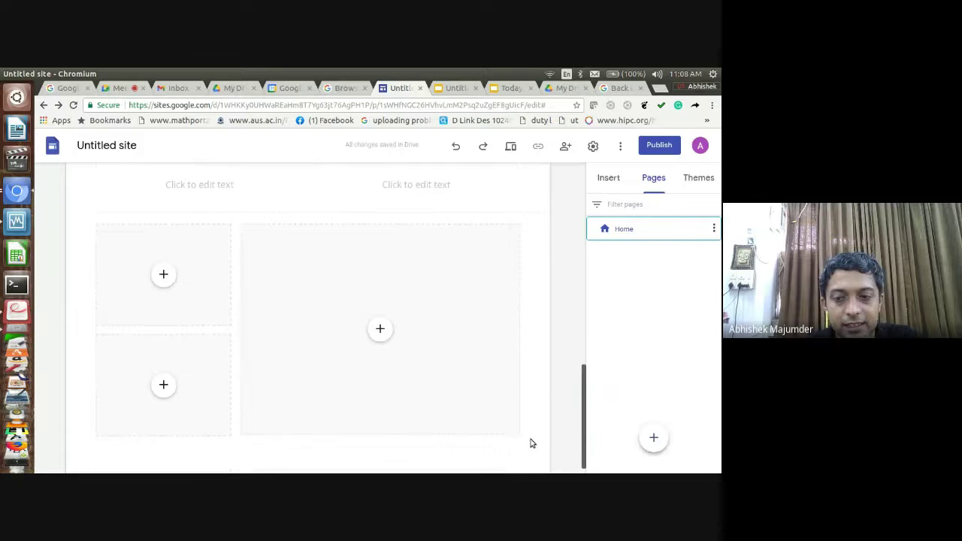
{"action": "mouse_move", "coordinate": [653, 437]}
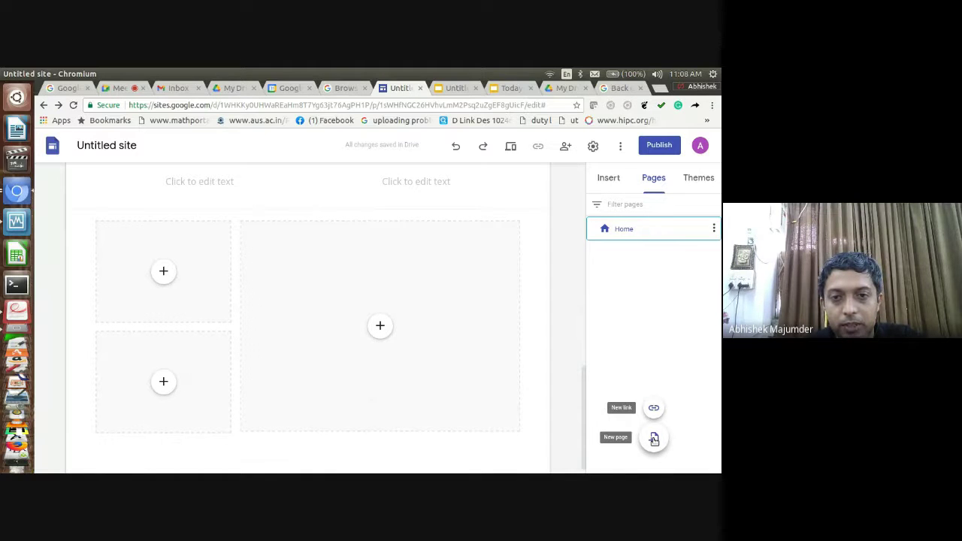
{"action": "left_click", "coordinate": [654, 440]}
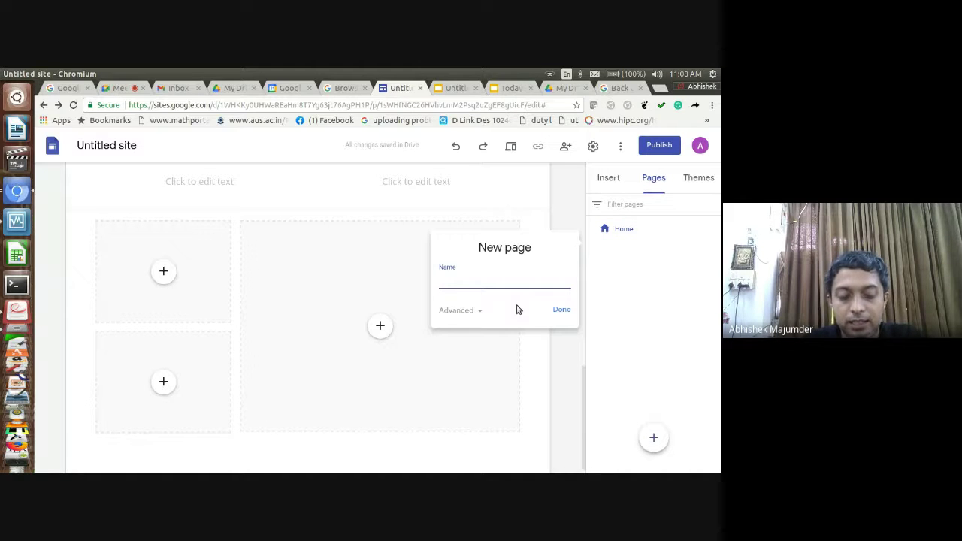
{"action": "type", "text": "Sub"}
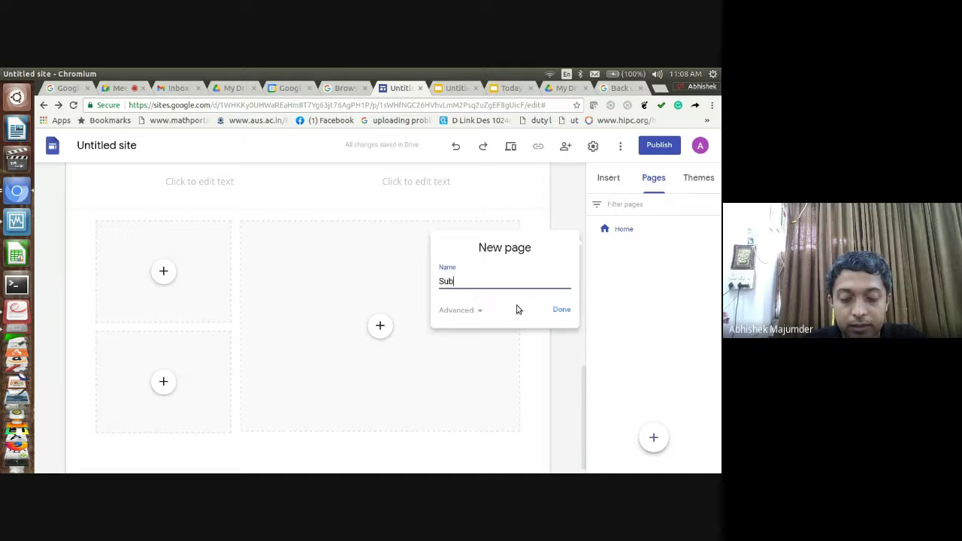
{"action": "type", "text": "jects"}
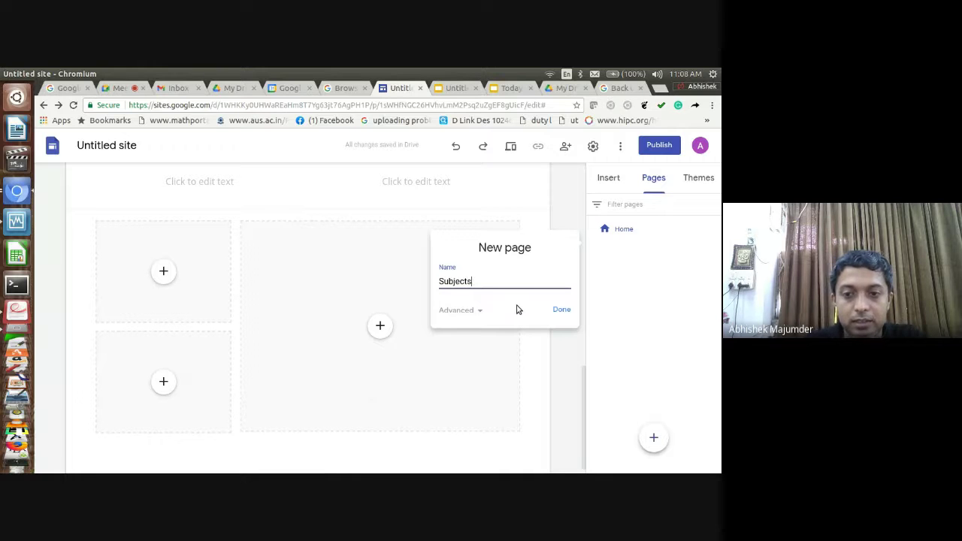
{"action": "left_click", "coordinate": [560, 310]}
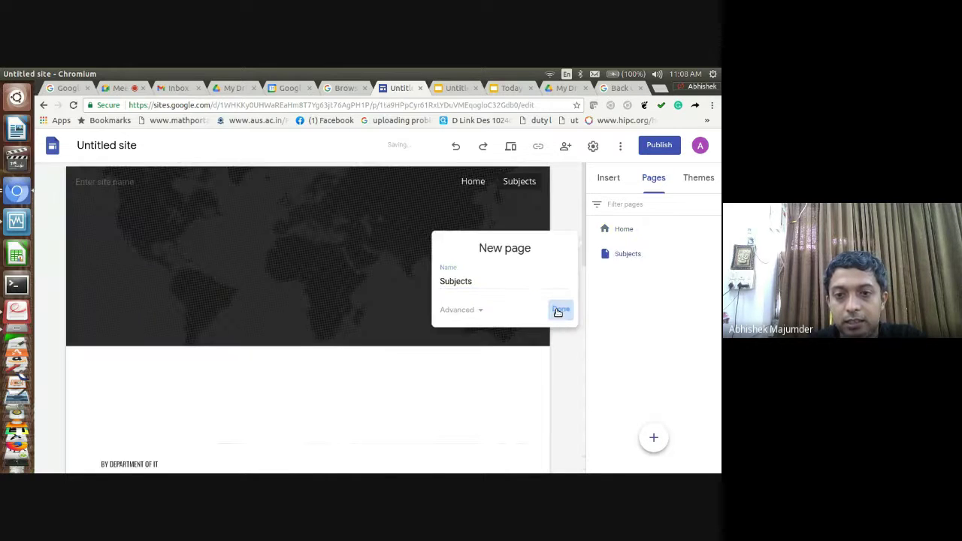
Switch between the Home and Subjects pages, ending on Subjects
{"action": "left_click", "coordinate": [618, 229]}
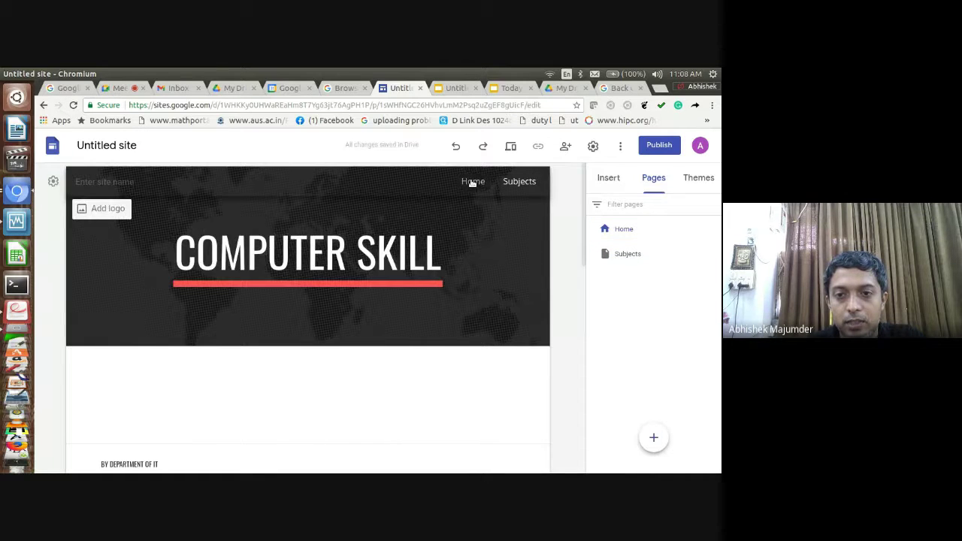
{"action": "left_click", "coordinate": [536, 187]}
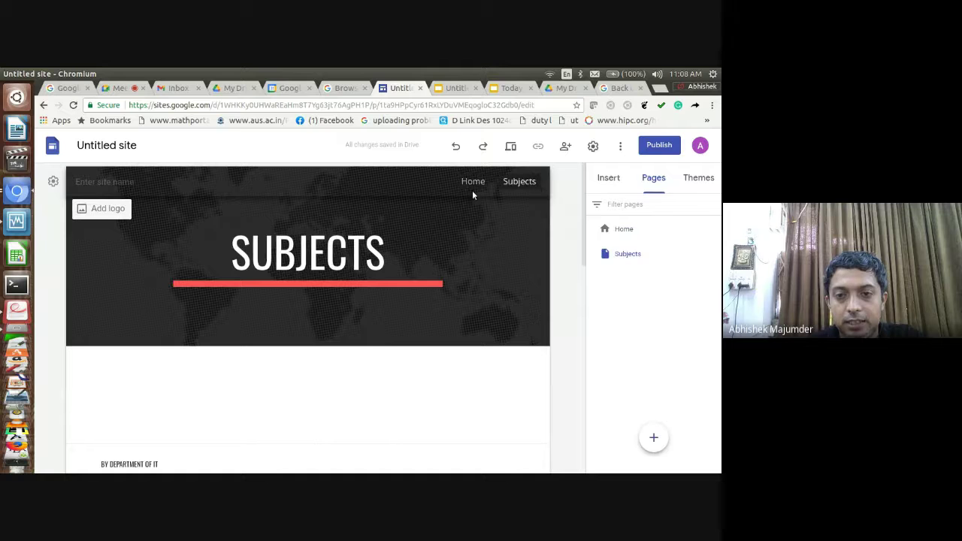
{"action": "left_click", "coordinate": [472, 188]}
{"action": "left_click", "coordinate": [529, 184]}
{"action": "left_click", "coordinate": [473, 187]}
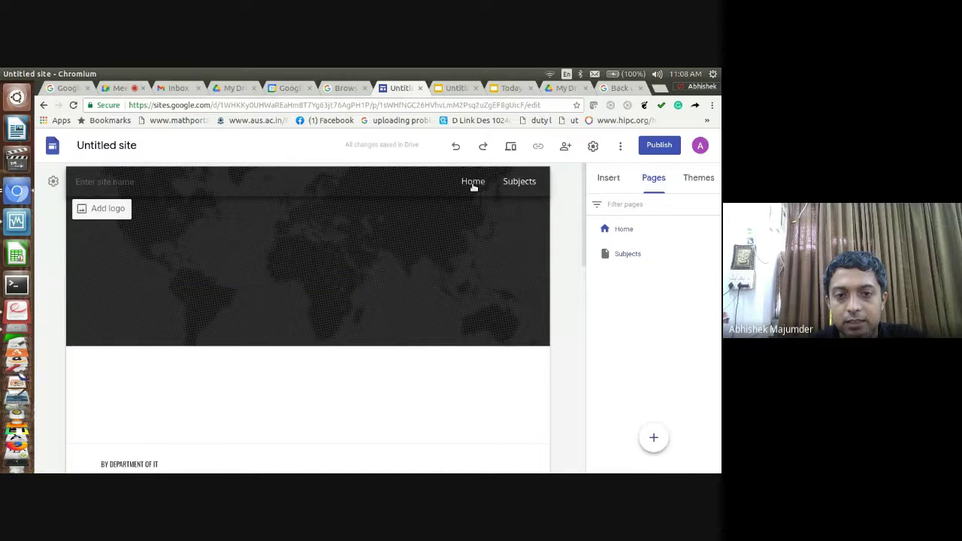
{"action": "left_click", "coordinate": [527, 182]}
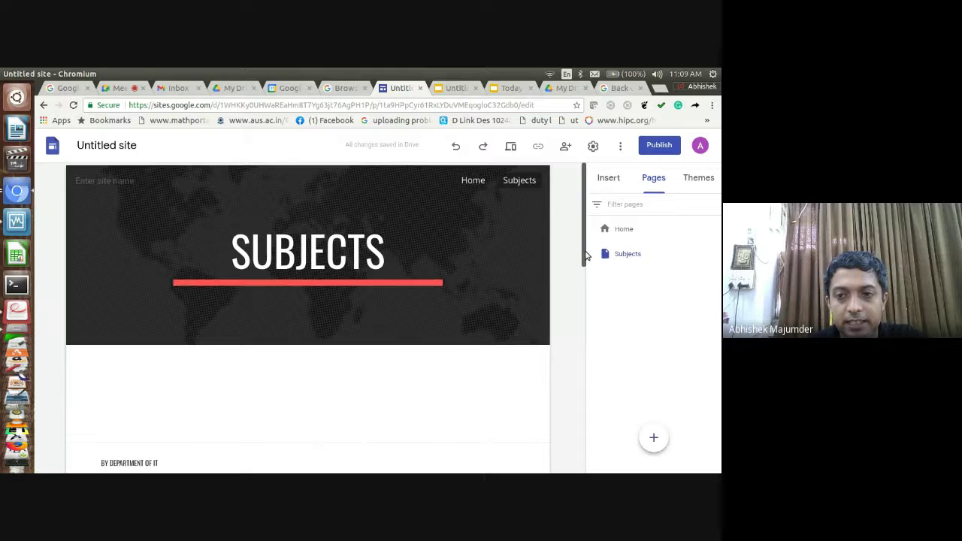
{"action": "left_click_drag", "start_coordinate": [584, 260], "coordinate": [585, 277]}
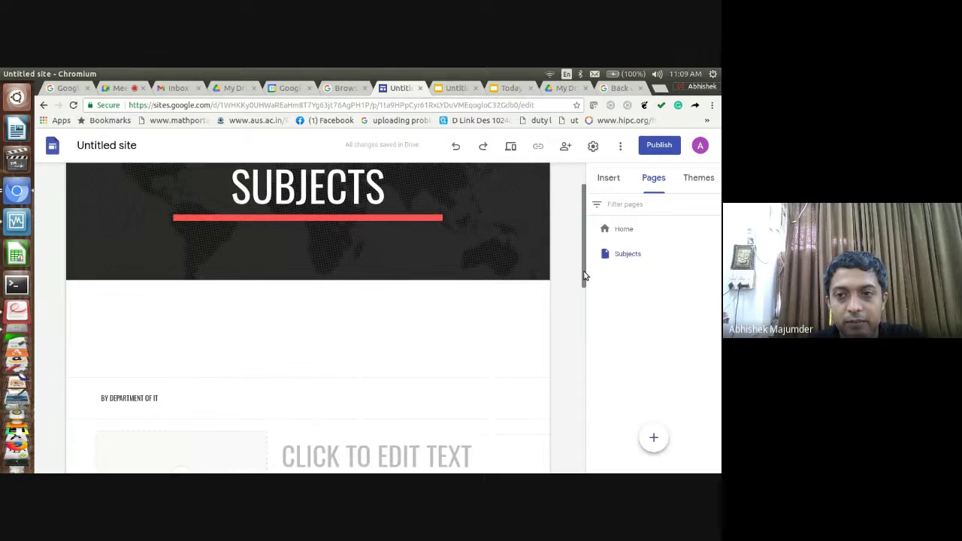
Review the publish settings and cancel without publishing the site
{"action": "left_click", "coordinate": [659, 146]}
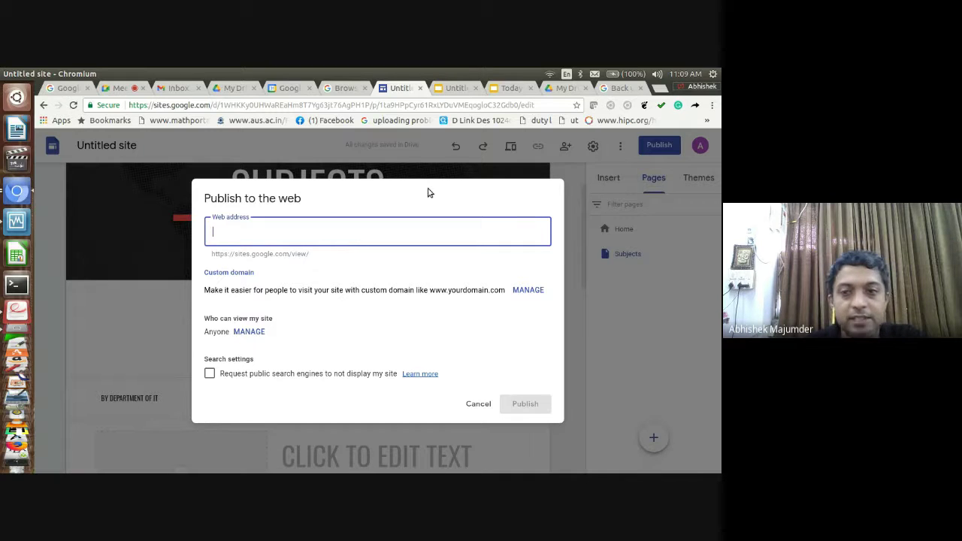
{"action": "left_click", "coordinate": [466, 410]}
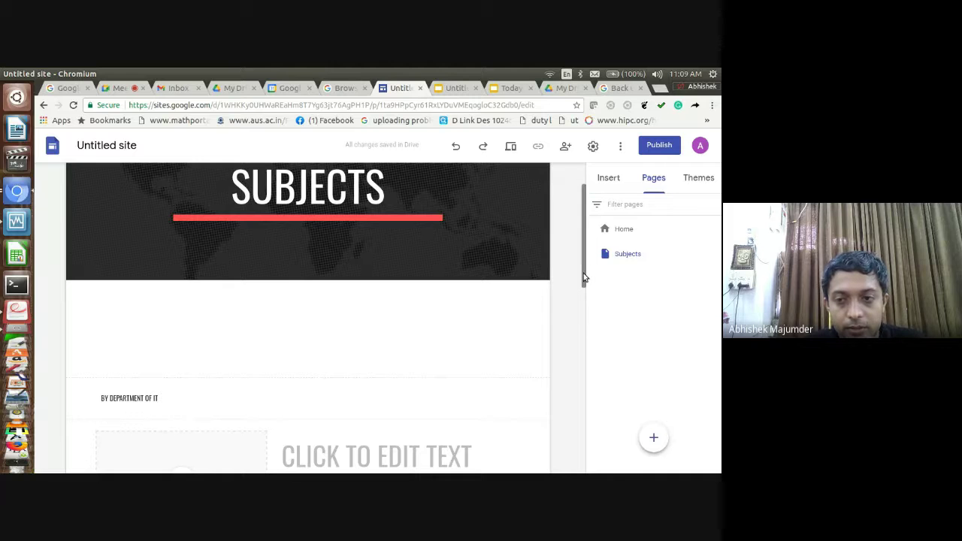
{"action": "mouse_move", "coordinate": [584, 275]}
{"action": "left_mouse_down"}
{"action": "mouse_move", "coordinate": [557, 409]}
{"action": "mouse_move", "coordinate": [585, 269]}
{"action": "left_mouse_up"}
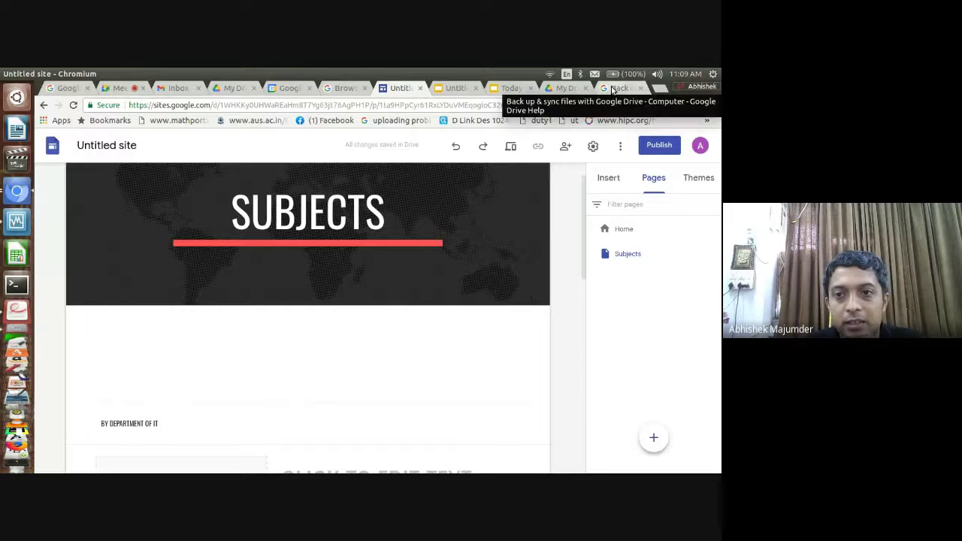
Load google.com in the Drive Help browser tab
{"action": "left_click", "coordinate": [613, 89]}
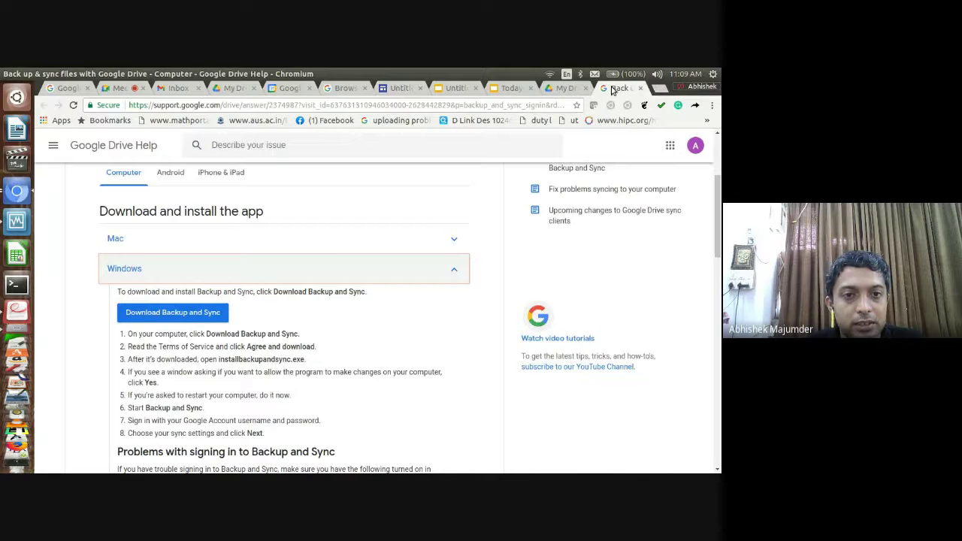
{"action": "left_click", "coordinate": [363, 106]}
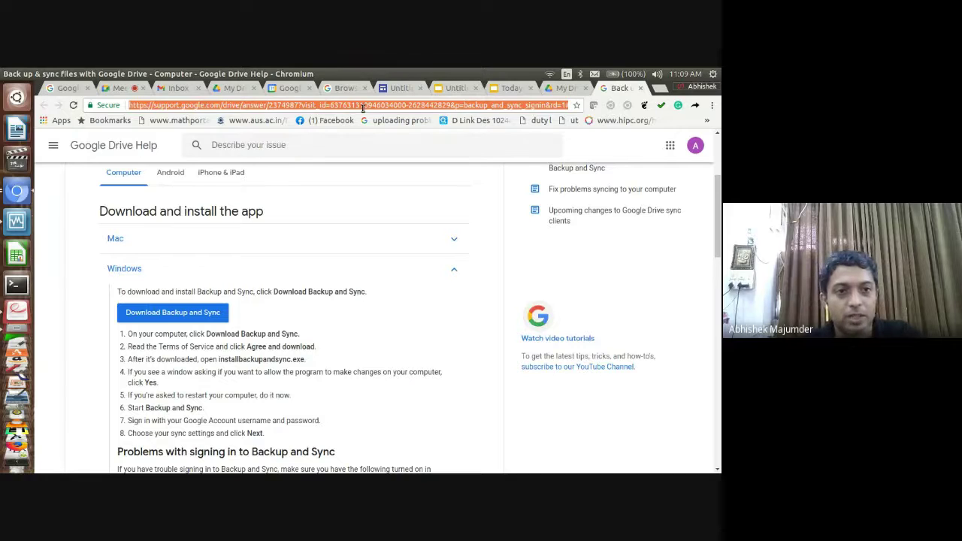
{"action": "type", "text": "google.com"}
{"action": "key", "text": "Return"}
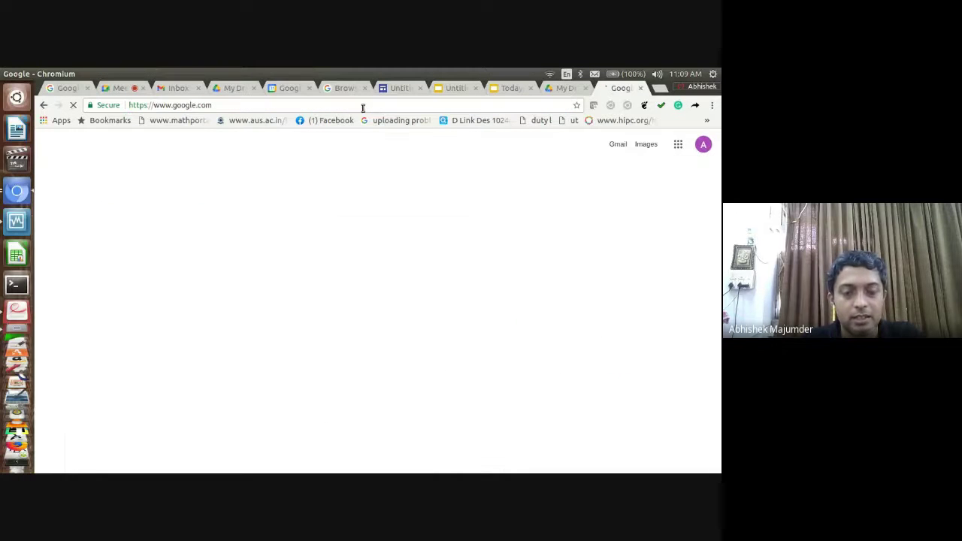
Search Google for the presenter's full name and open their Google Scholar profile
{"action": "type", "text": "abh"}
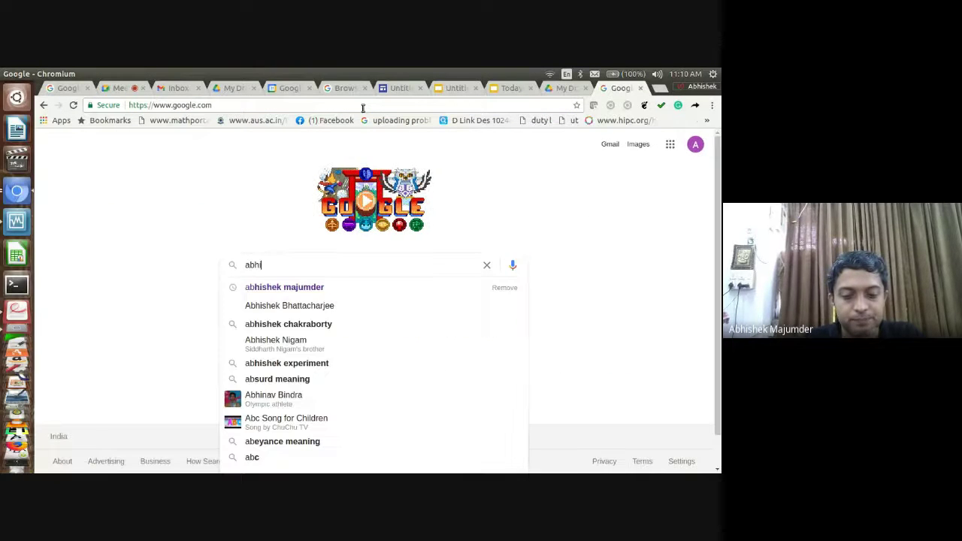
{"action": "type", "text": "ishe"}
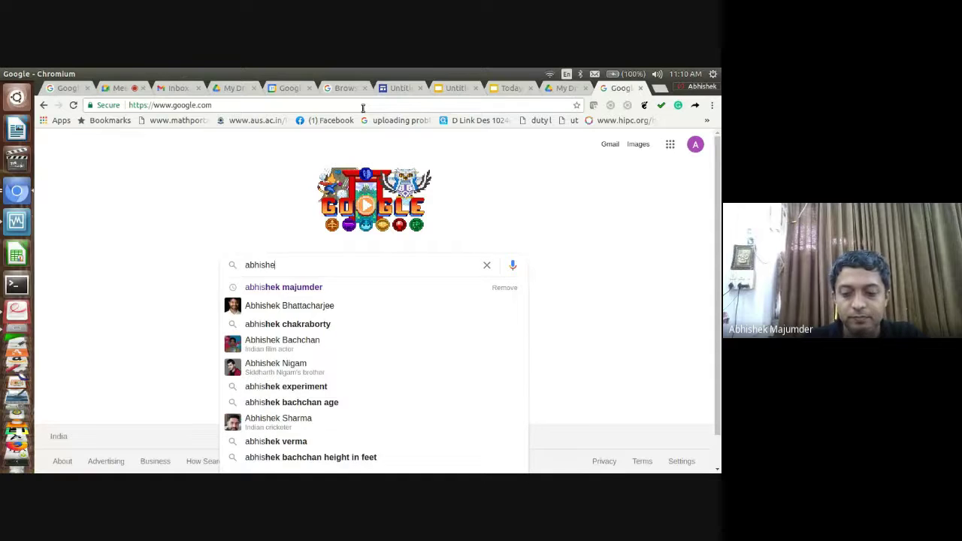
{"action": "key", "text": "Down"}
{"action": "key", "text": "Return"}
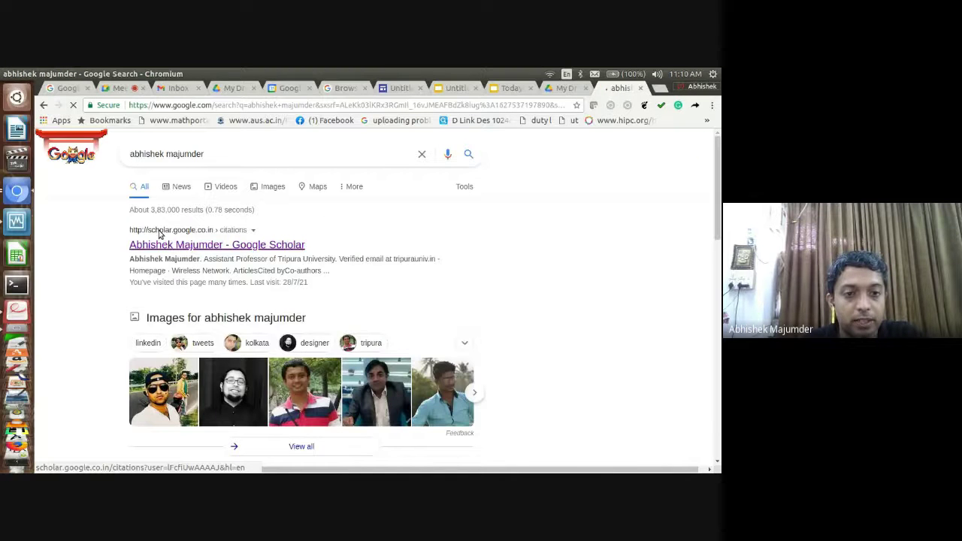
{"action": "left_click", "coordinate": [195, 244]}
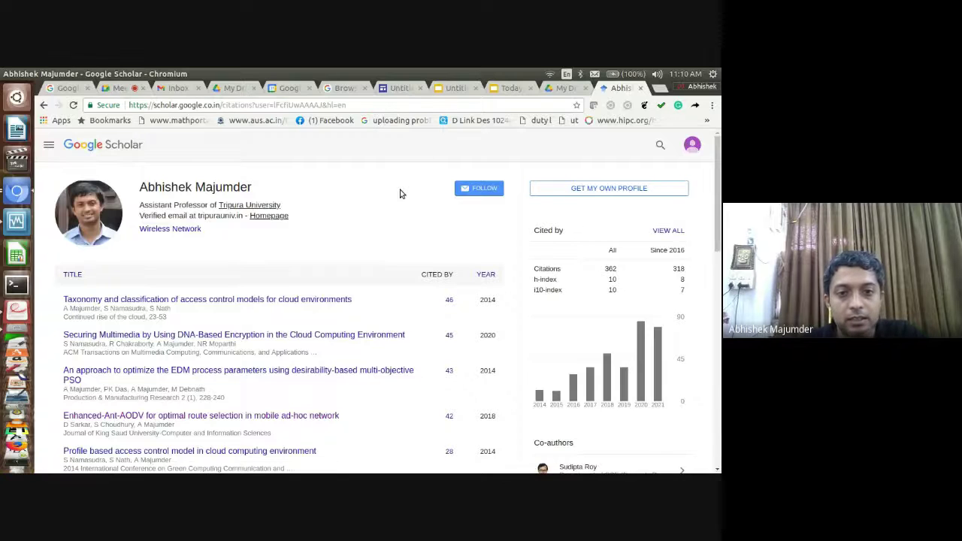
Open the personal homepage linked from the Scholar profile and scroll through it
{"action": "left_click", "coordinate": [281, 218]}
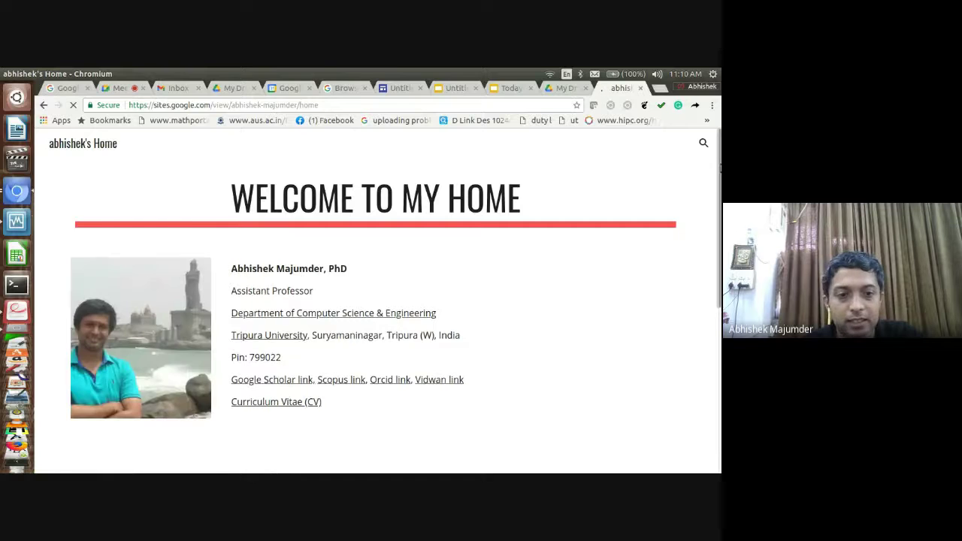
{"action": "scroll", "coordinate": [694, 283], "scroll_direction": "down", "scroll_amount": 3}
{"action": "scroll", "coordinate": [684, 323], "scroll_direction": "down", "scroll_amount": 2}
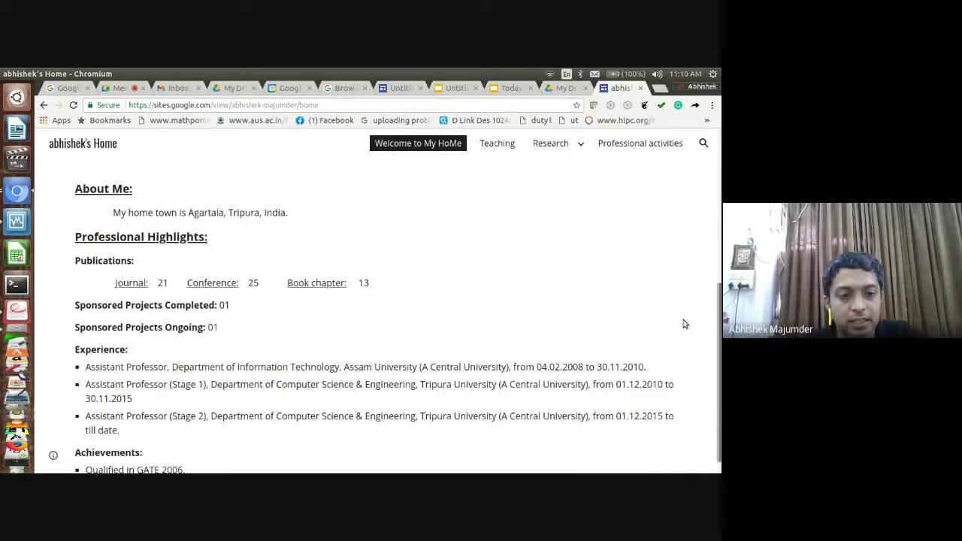
{"action": "scroll", "coordinate": [698, 293], "scroll_direction": "up", "scroll_amount": 5}
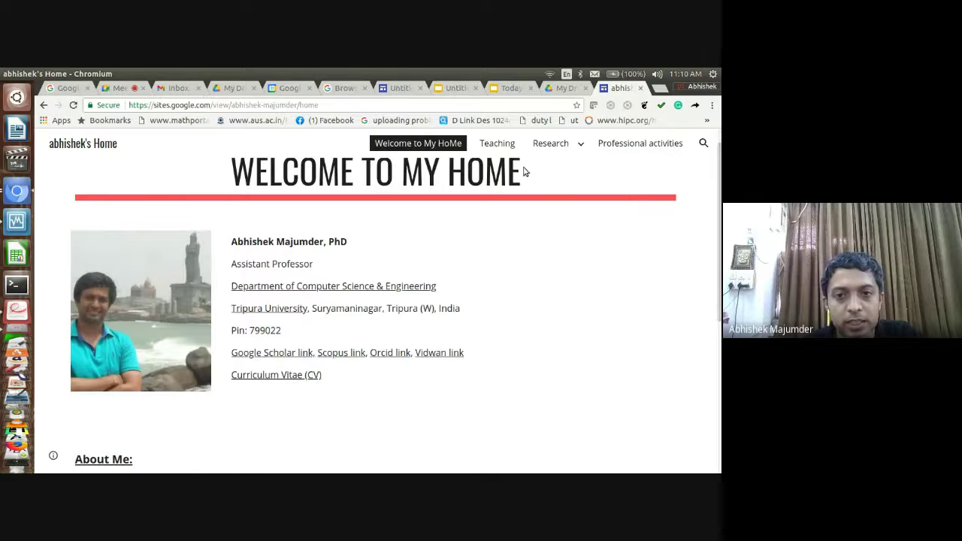
Visit the Teaching, Research Interests, Publications, Projects and Professional activities pages, then return home
{"action": "left_click", "coordinate": [505, 149]}
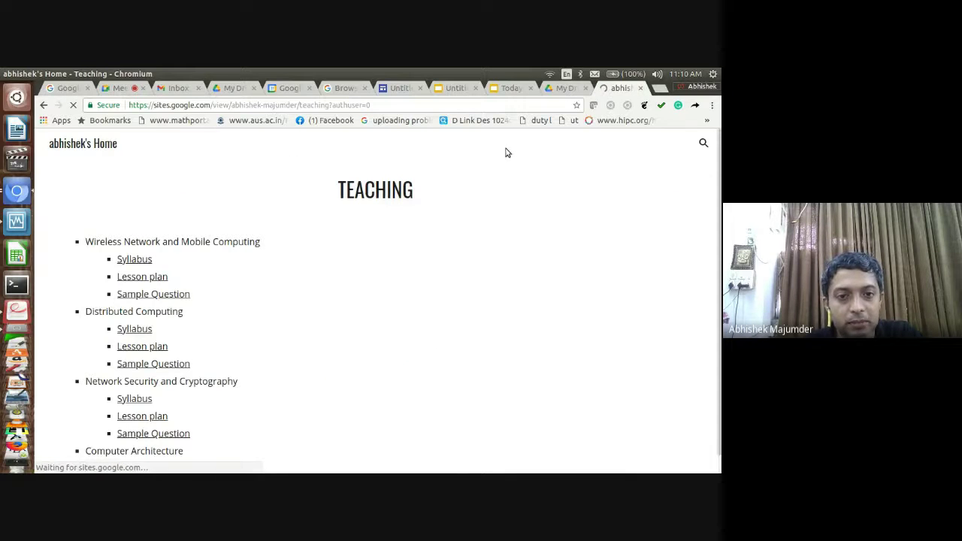
{"action": "mouse_move", "coordinate": [562, 148]}
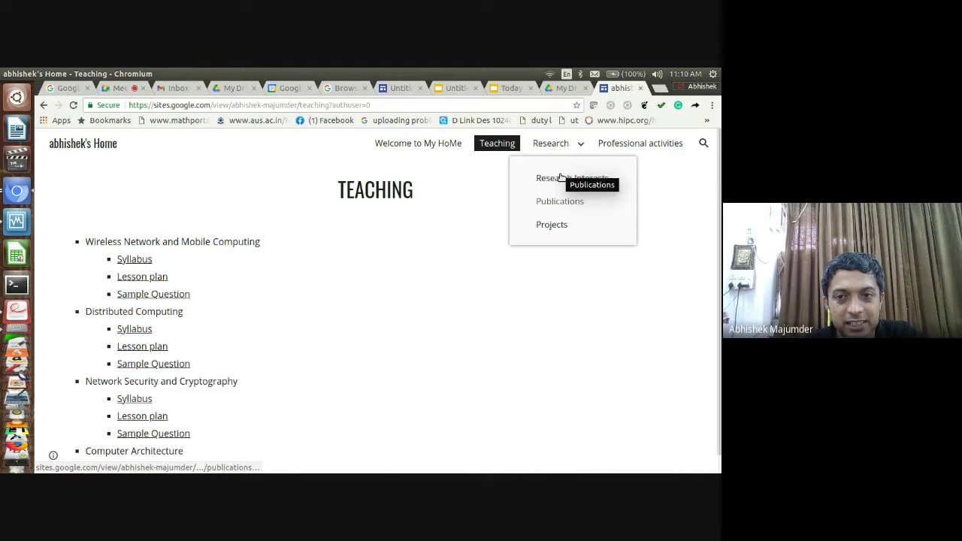
{"action": "left_click", "coordinate": [563, 178]}
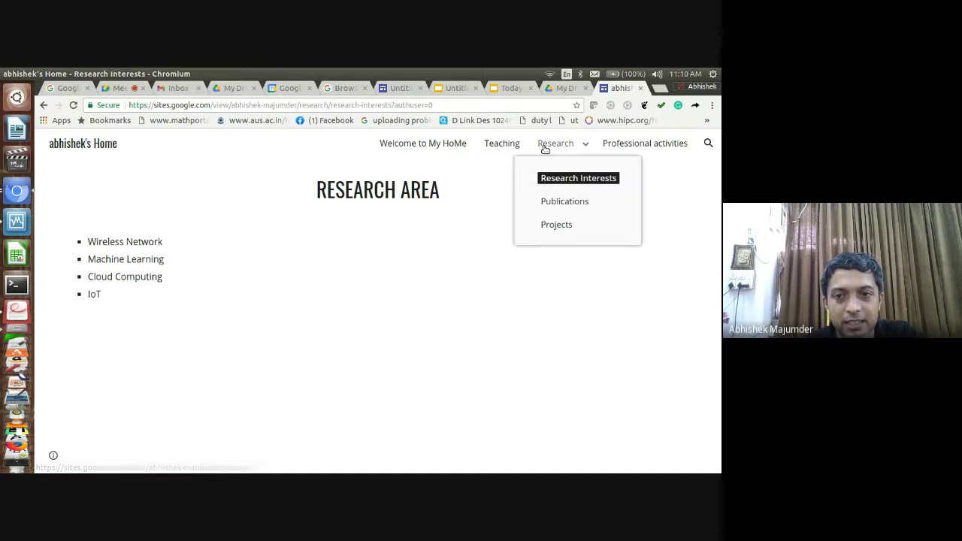
{"action": "left_click", "coordinate": [555, 205]}
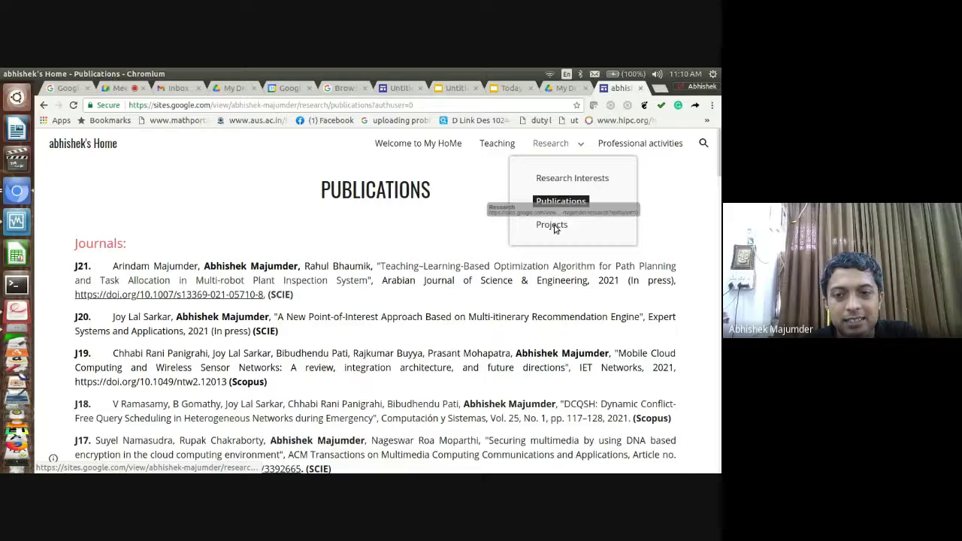
{"action": "left_click", "coordinate": [553, 226]}
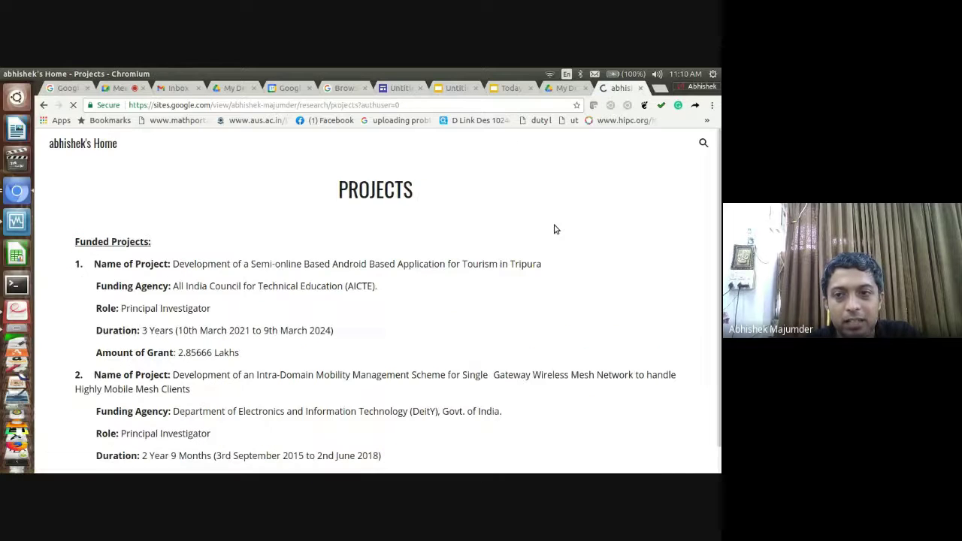
{"action": "left_click", "coordinate": [639, 144]}
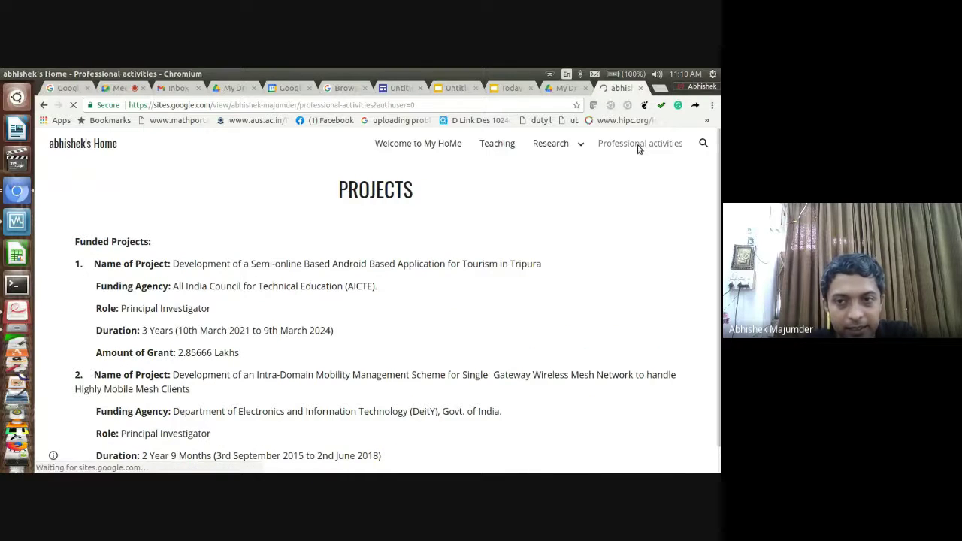
{"action": "left_click", "coordinate": [433, 149]}
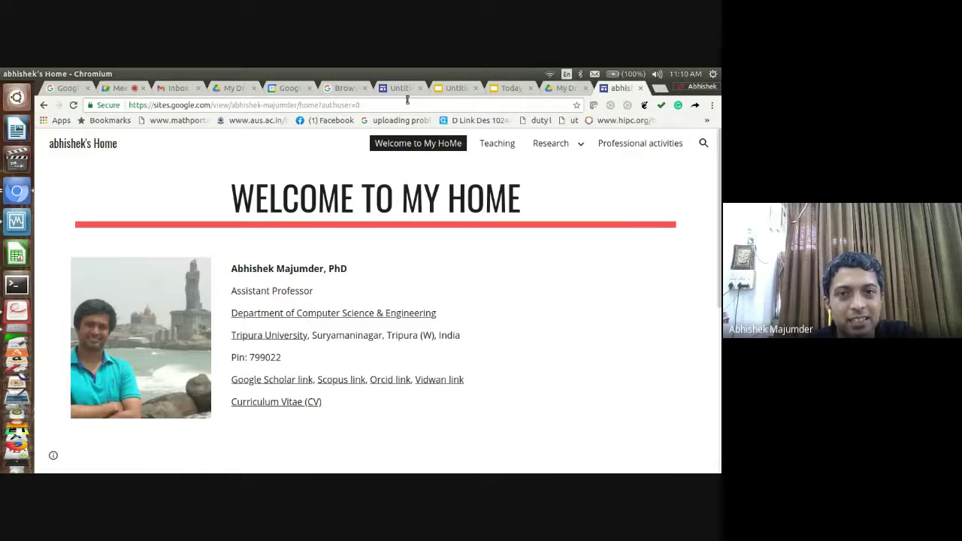
Check the Google Calendar week with the 11:30am meeting, then return to the Meet call
{"action": "left_click", "coordinate": [295, 91]}
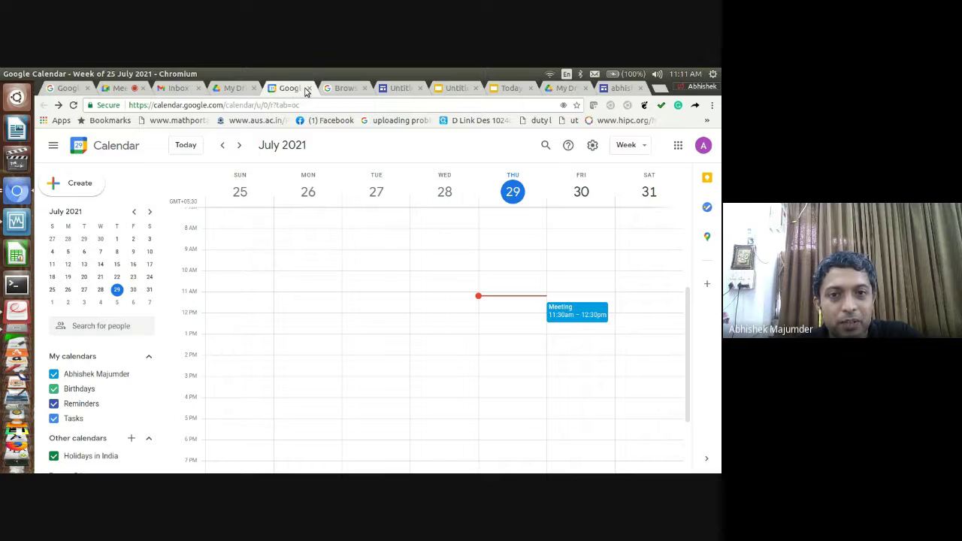
{"action": "left_click", "coordinate": [131, 89]}
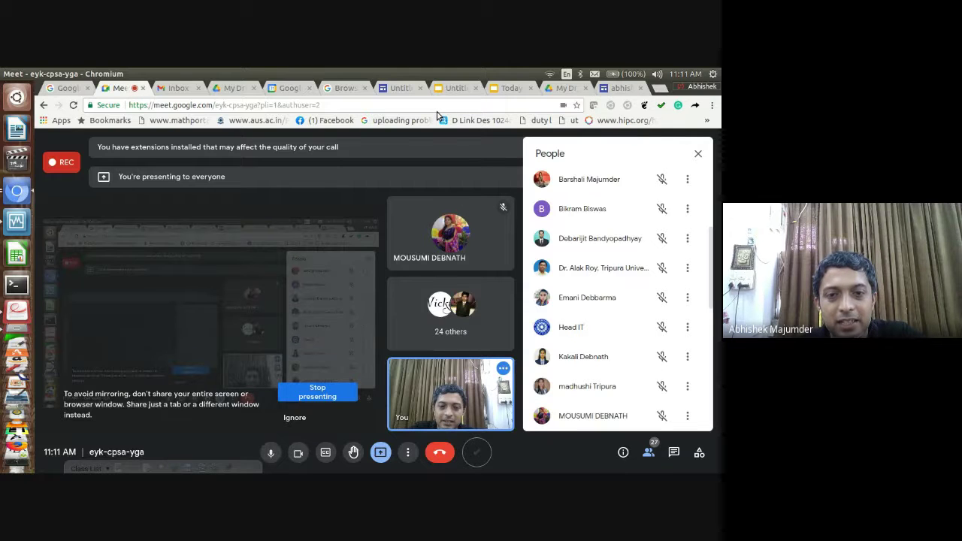
Return to the Untitled site editor showing the Subjects page
{"action": "left_click", "coordinate": [404, 91]}
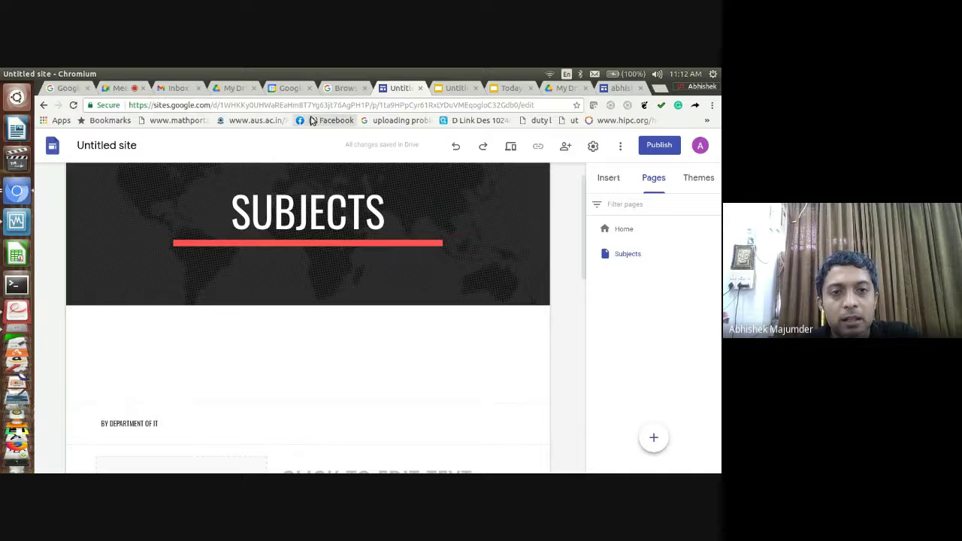
Look over My Drive and the Google apps grid, then bring up the lecture PDF
{"action": "left_click", "coordinate": [246, 89]}
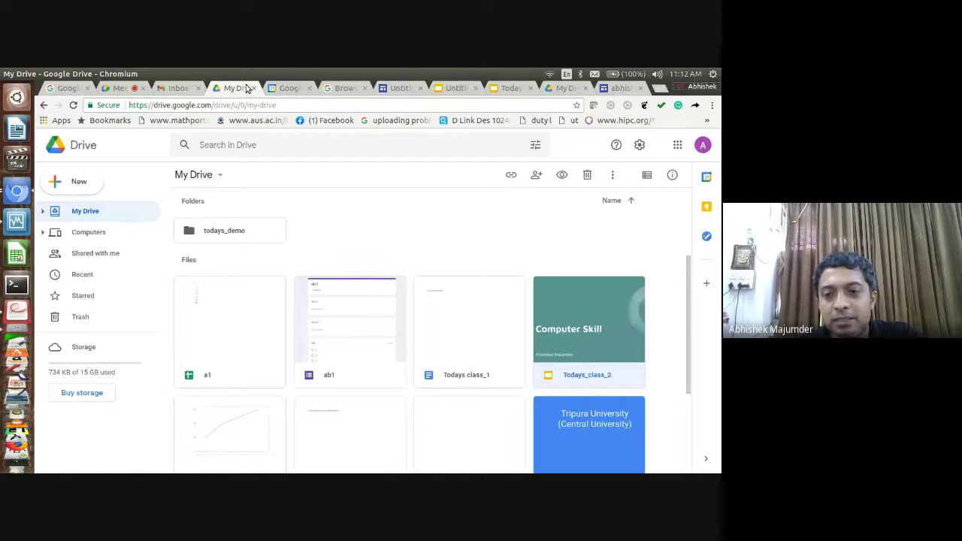
{"action": "left_click", "coordinate": [677, 146]}
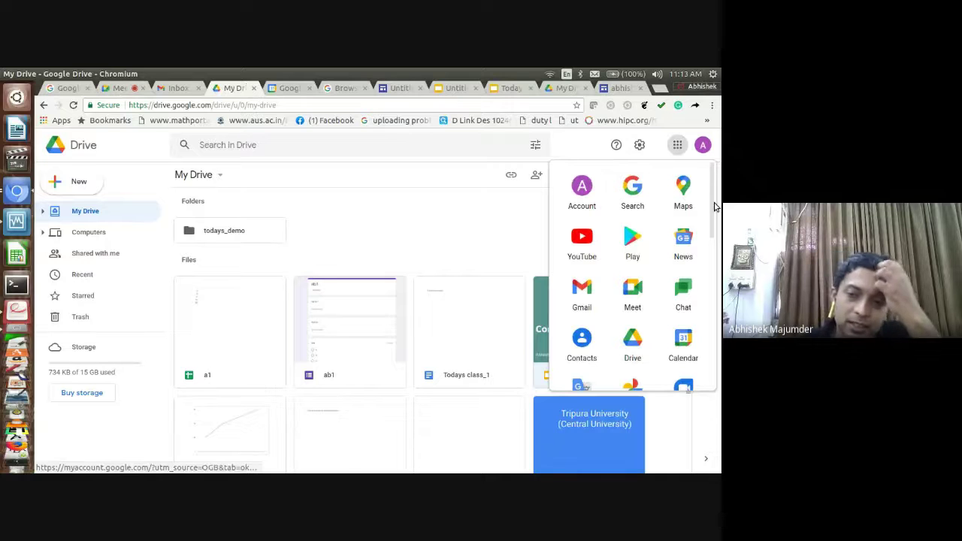
{"action": "left_click_drag", "start_coordinate": [714, 208], "coordinate": [715, 211]}
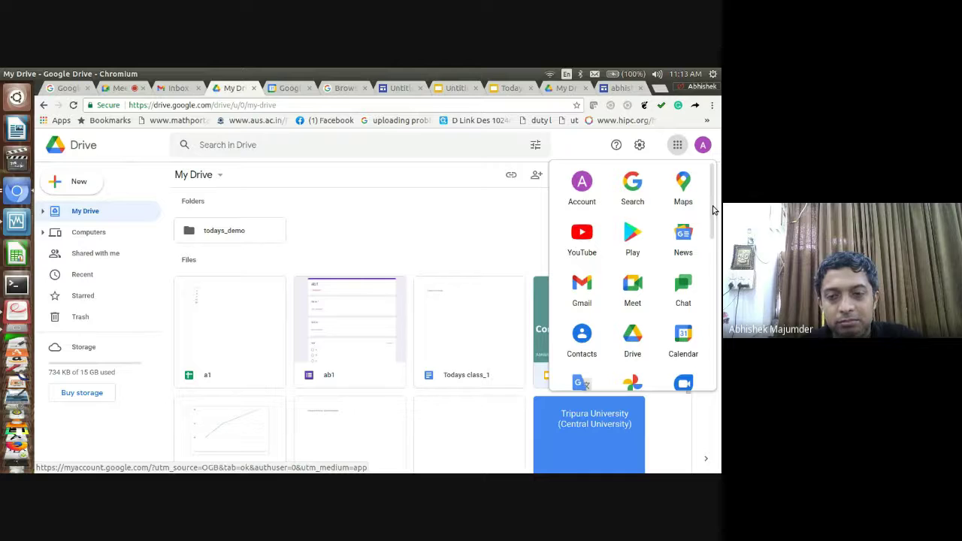
{"action": "left_click", "coordinate": [5, 319]}
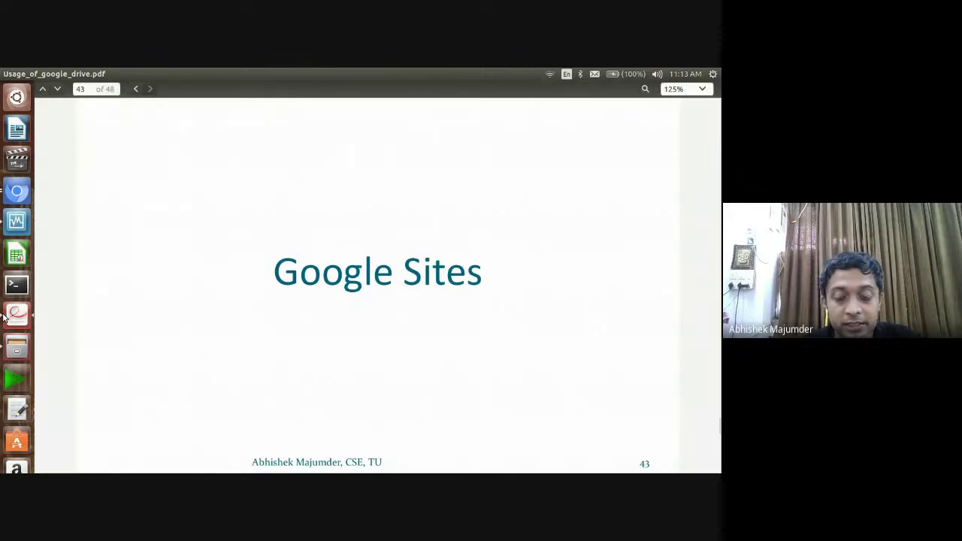
Page through the PDF from slide 43 past Icon and Template to the Summery slide, page 46
{"action": "key", "text": "Page_Down"}
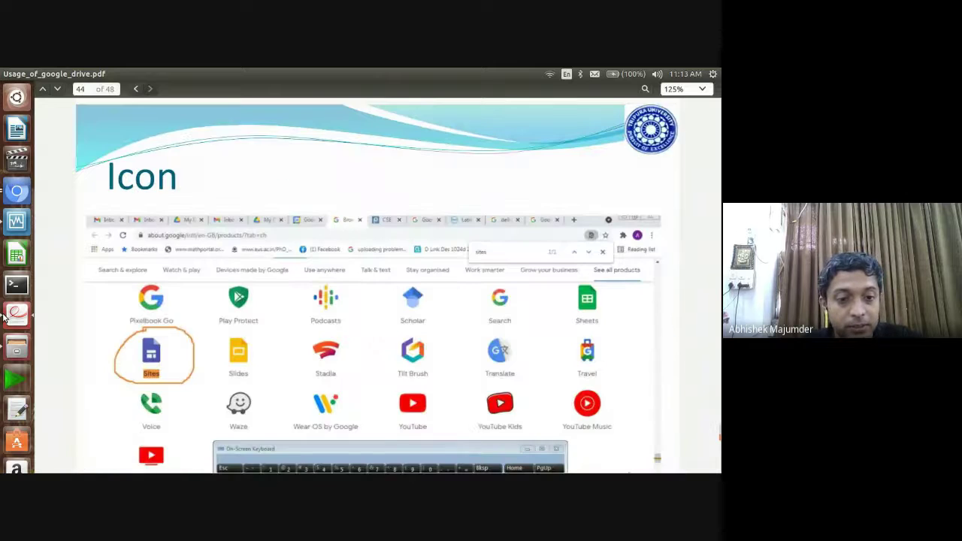
{"action": "key", "text": "Down"}
{"action": "key", "text": "Down"}
{"action": "key", "text": "Down"}
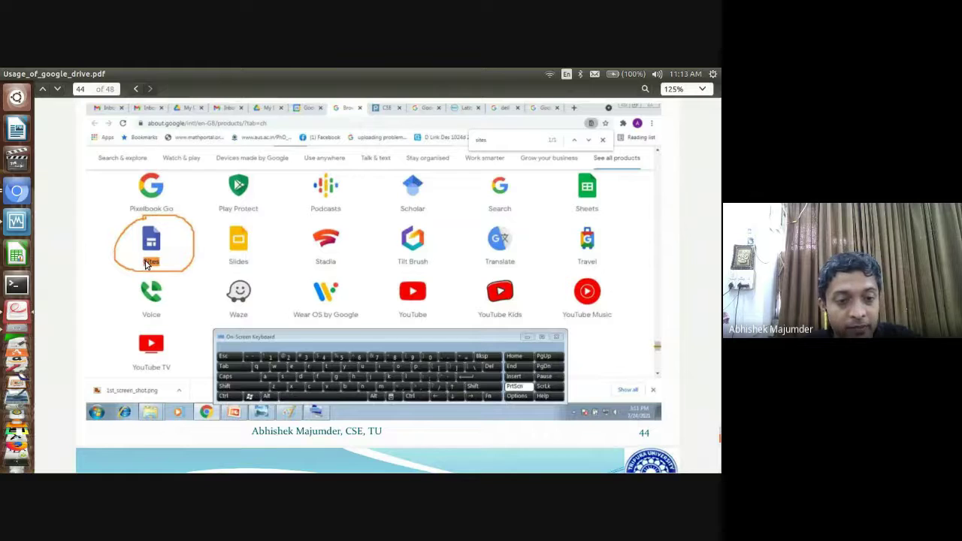
{"action": "scroll", "coordinate": [147, 264], "scroll_direction": "down", "scroll_amount": 6}
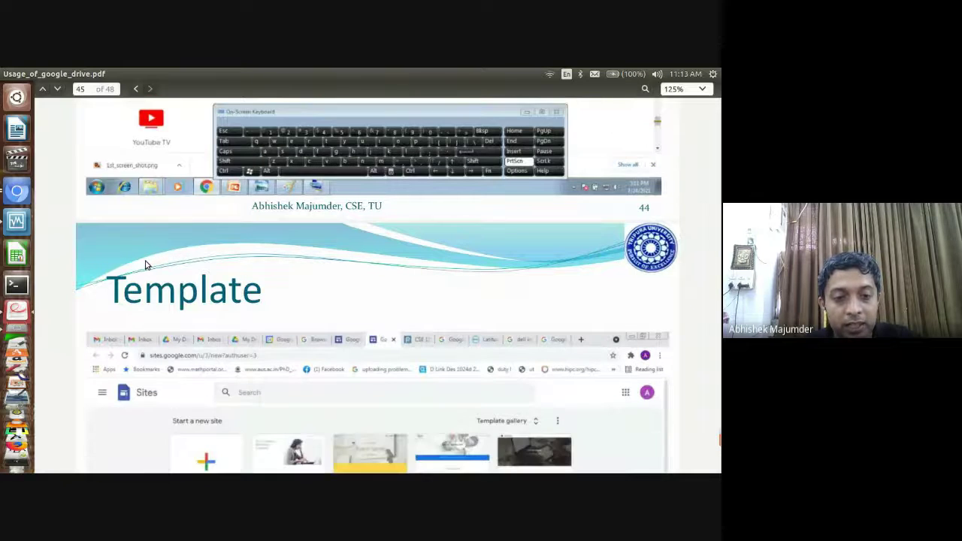
{"action": "scroll", "coordinate": [146, 265], "scroll_direction": "down", "scroll_amount": 6}
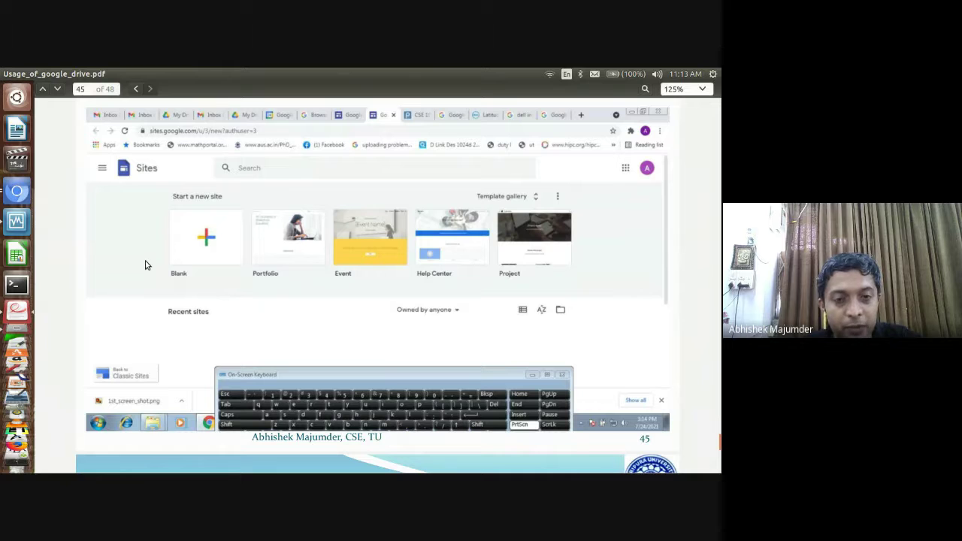
{"action": "scroll", "coordinate": [146, 264], "scroll_direction": "down", "scroll_amount": 1}
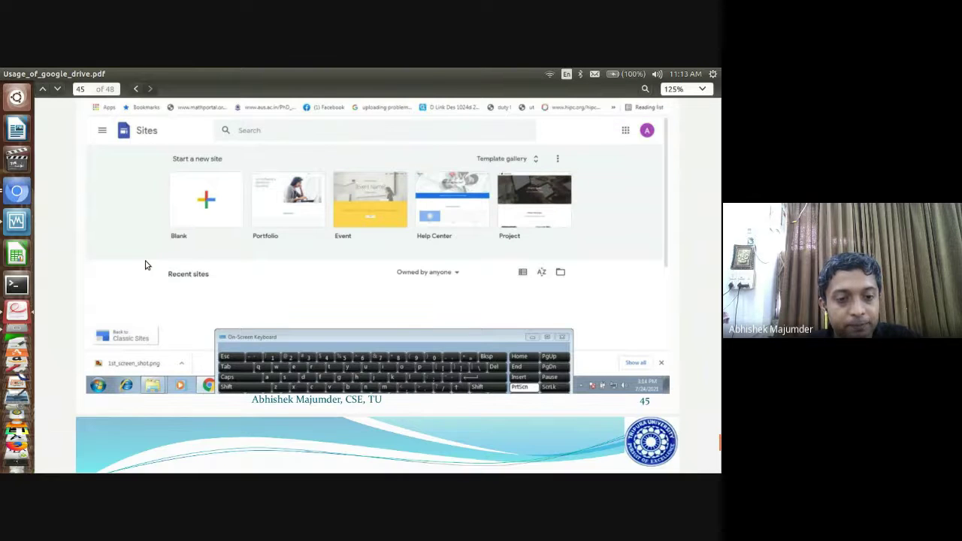
{"action": "scroll", "coordinate": [146, 264], "scroll_direction": "down", "scroll_amount": 9}
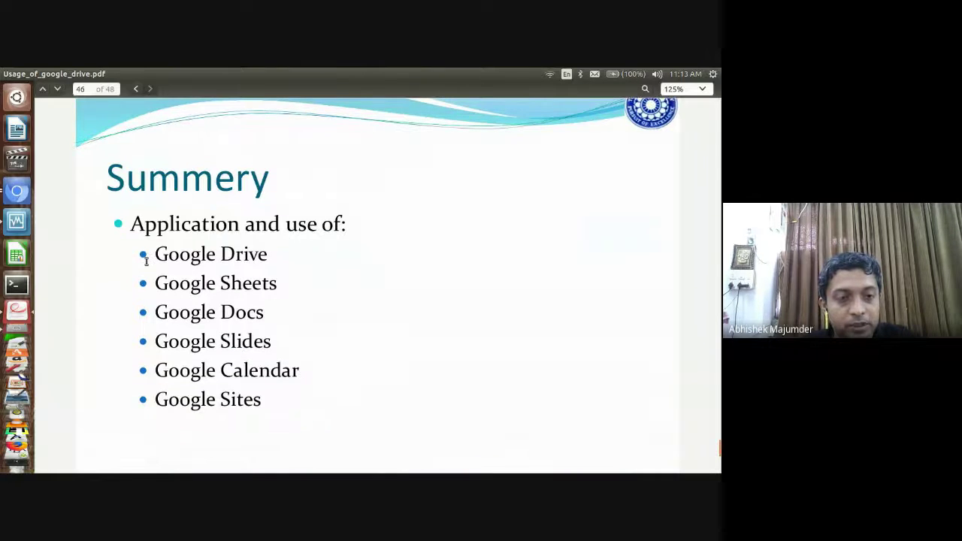